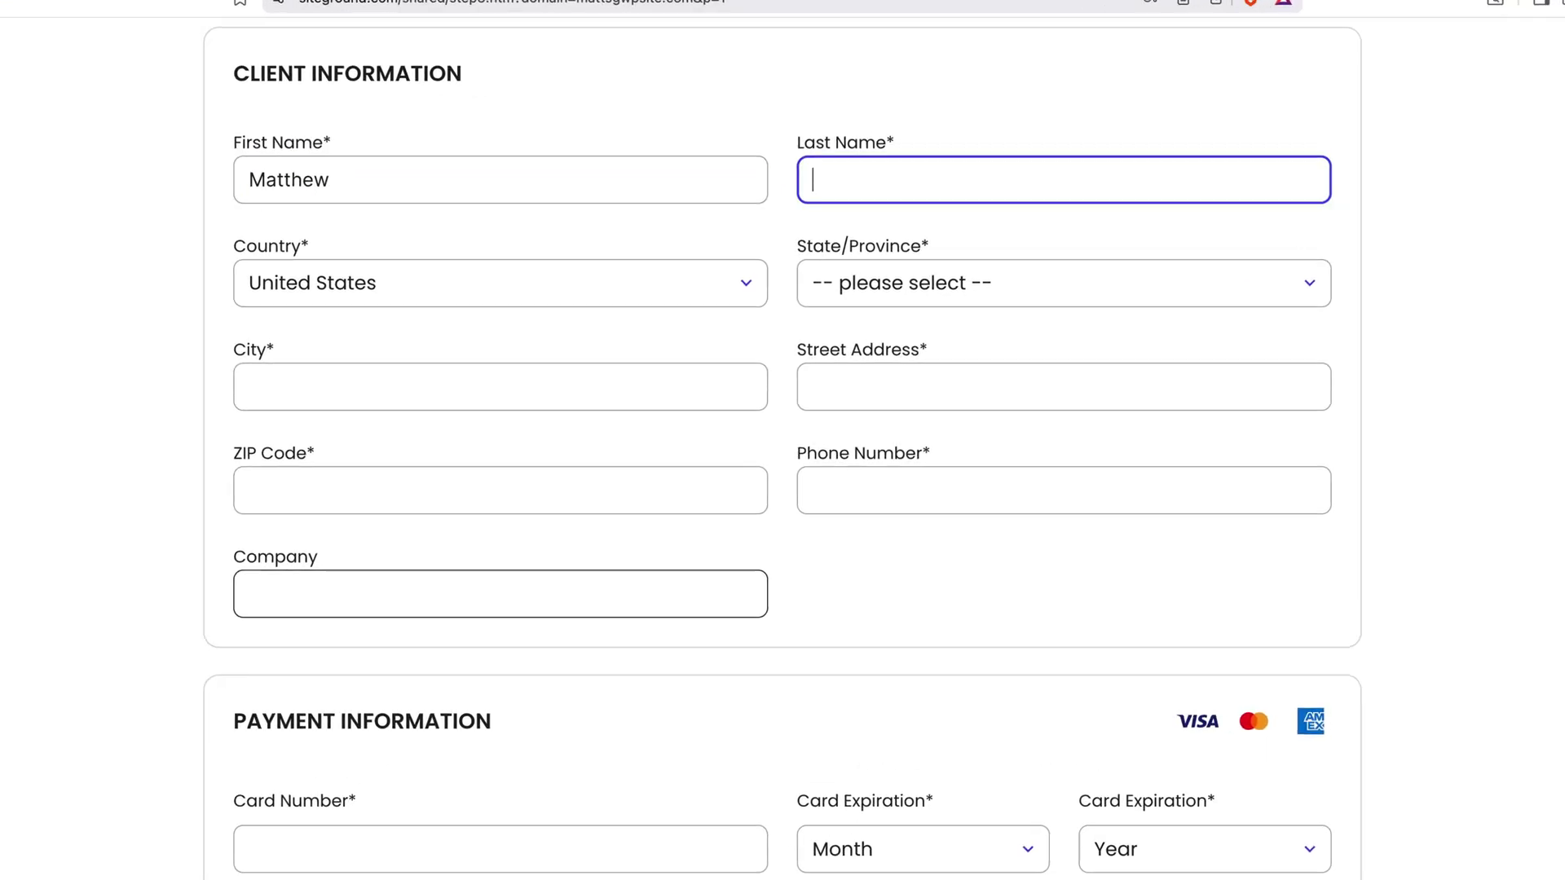
Enter a first name and 'mattsgwpsite', then pick the Plus Jakarta Sans & Manrope font pair.
type("Jon")
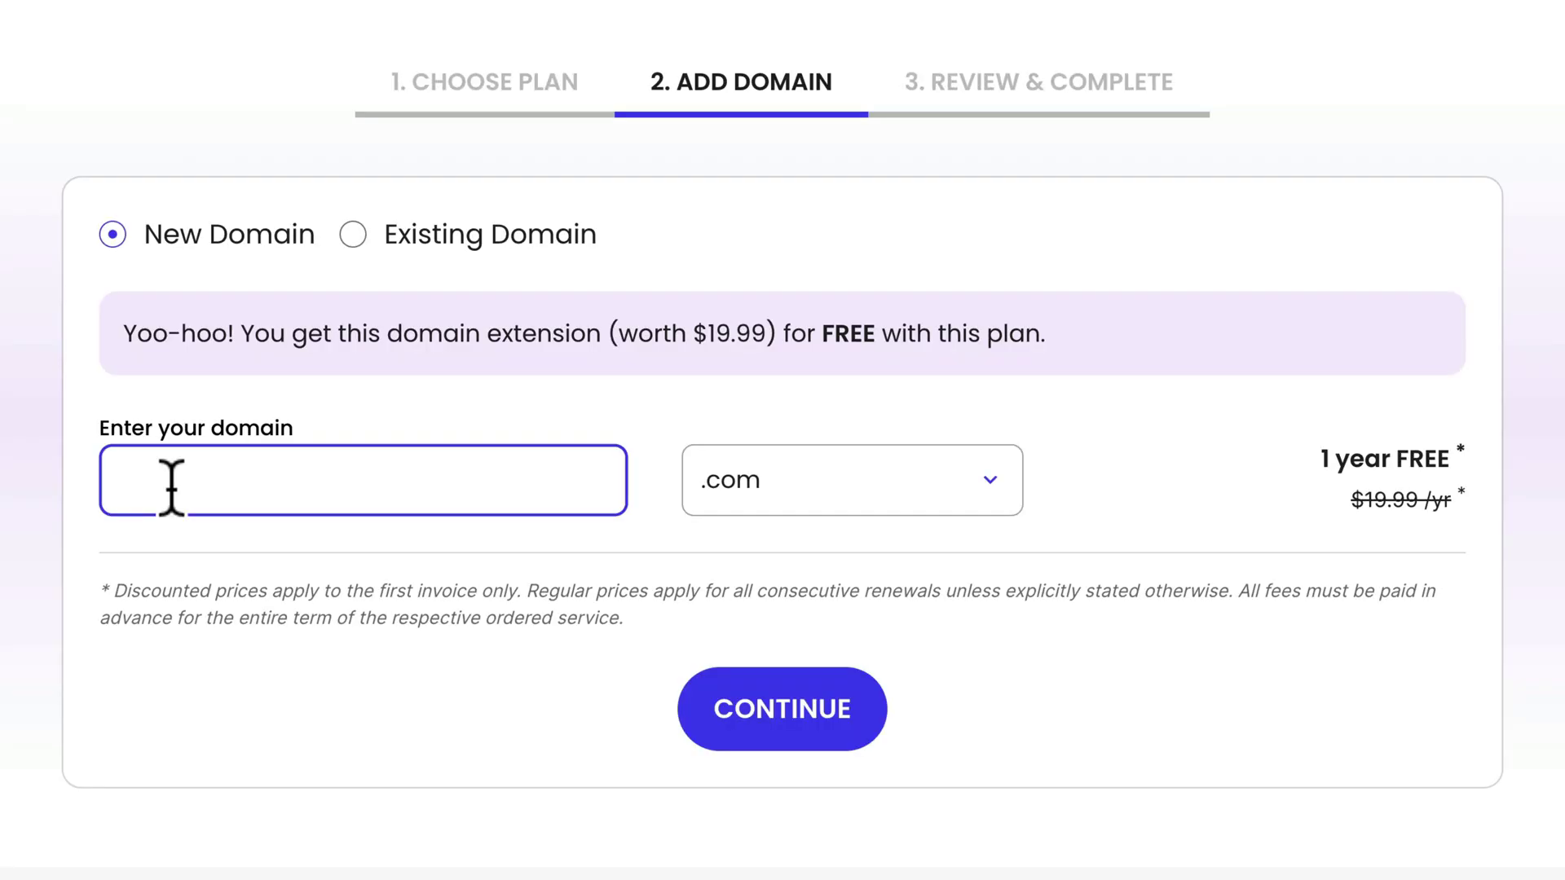
type("mattsgwpsite")
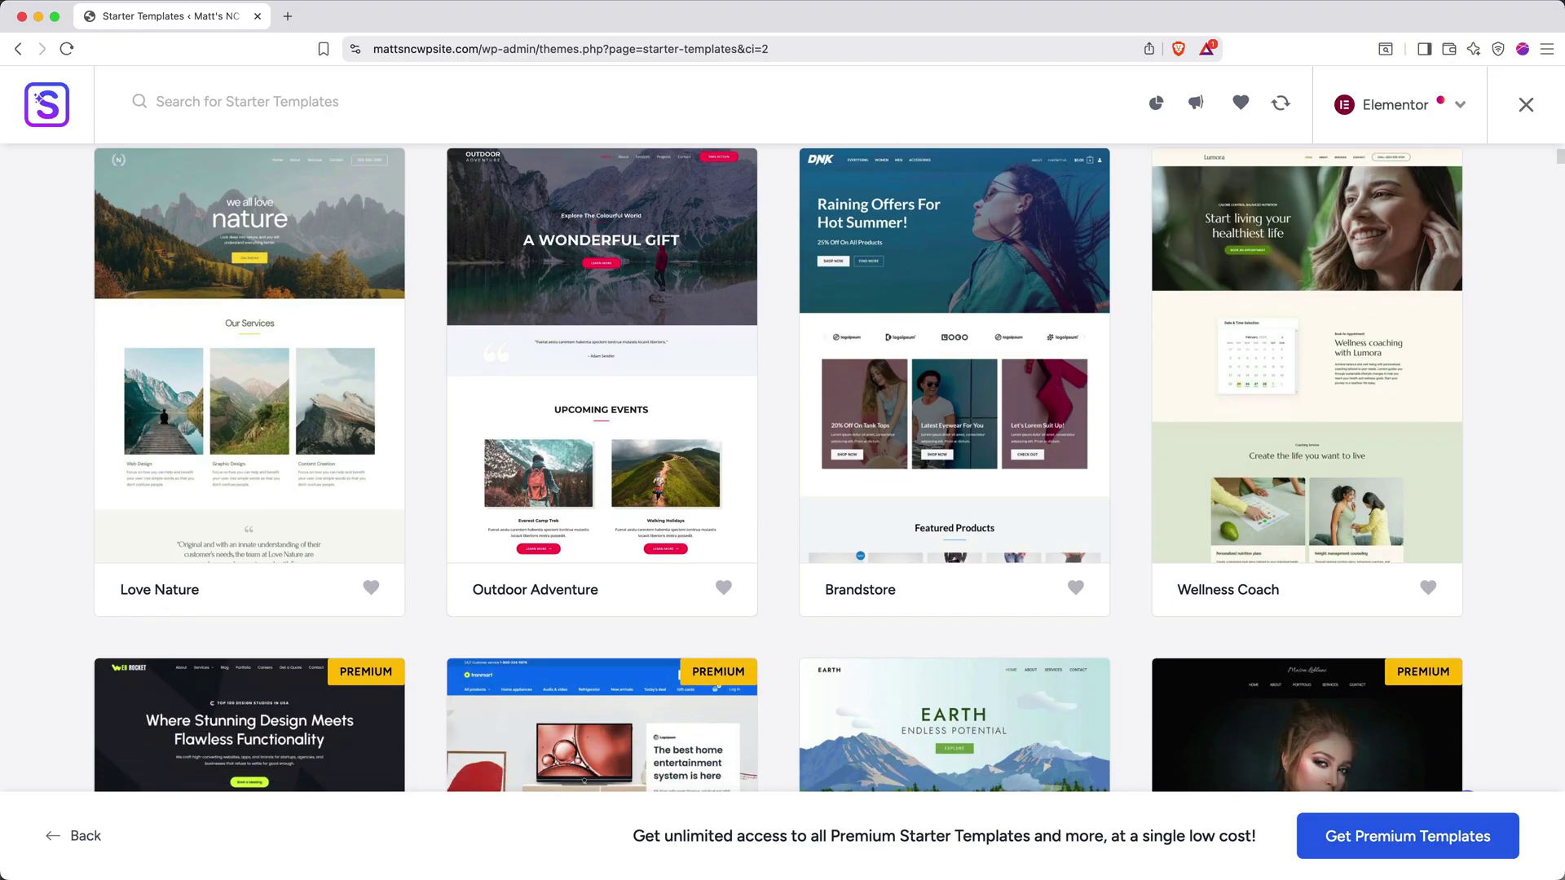
scroll(782, 469, "down", 2)
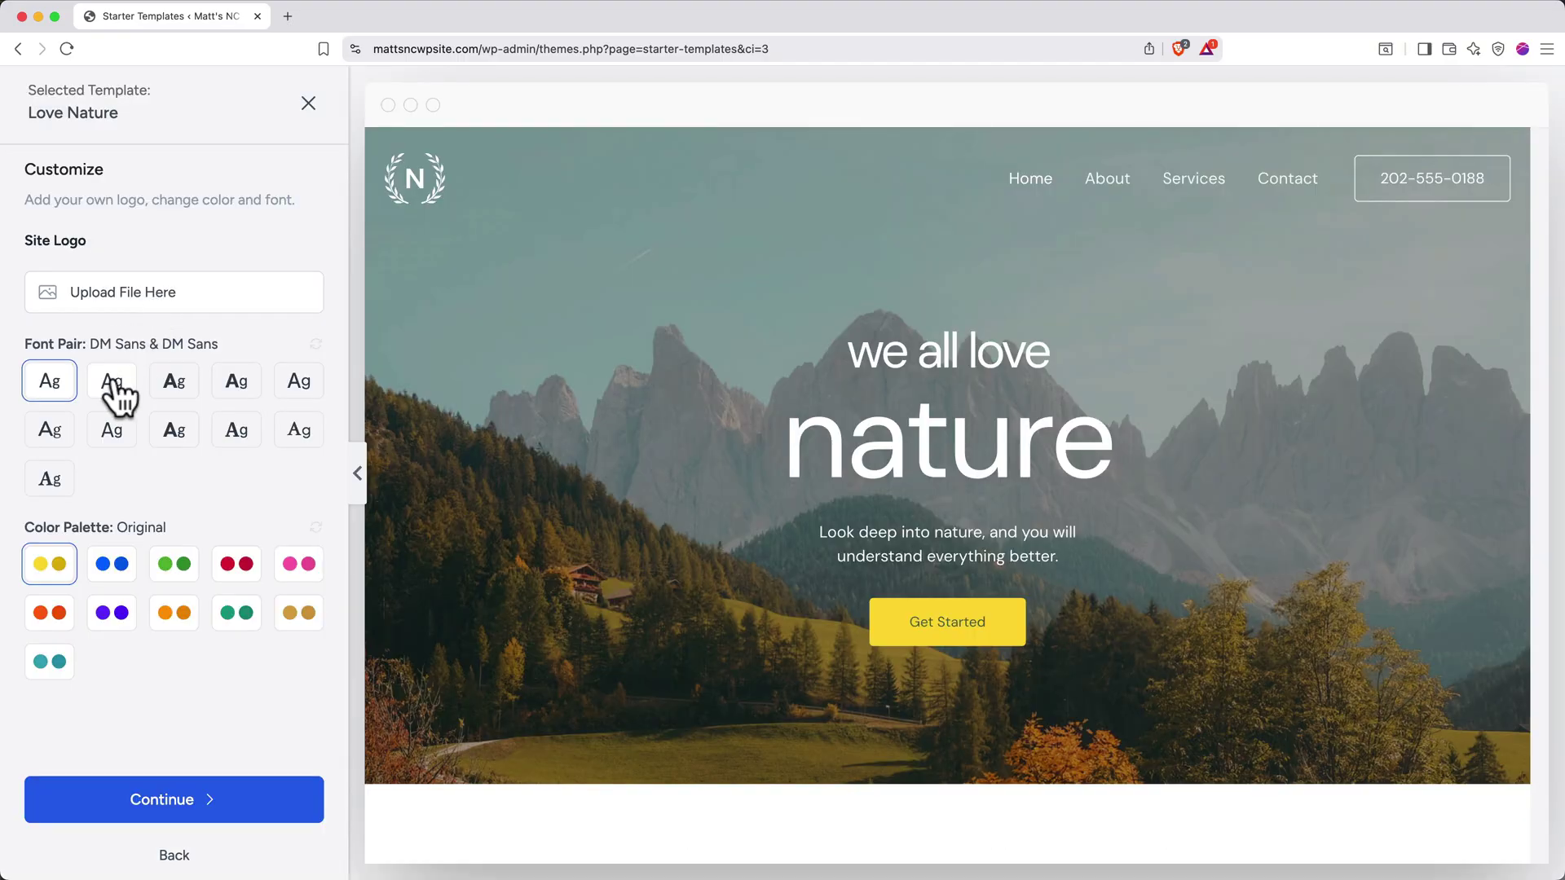
left_click(114, 383)
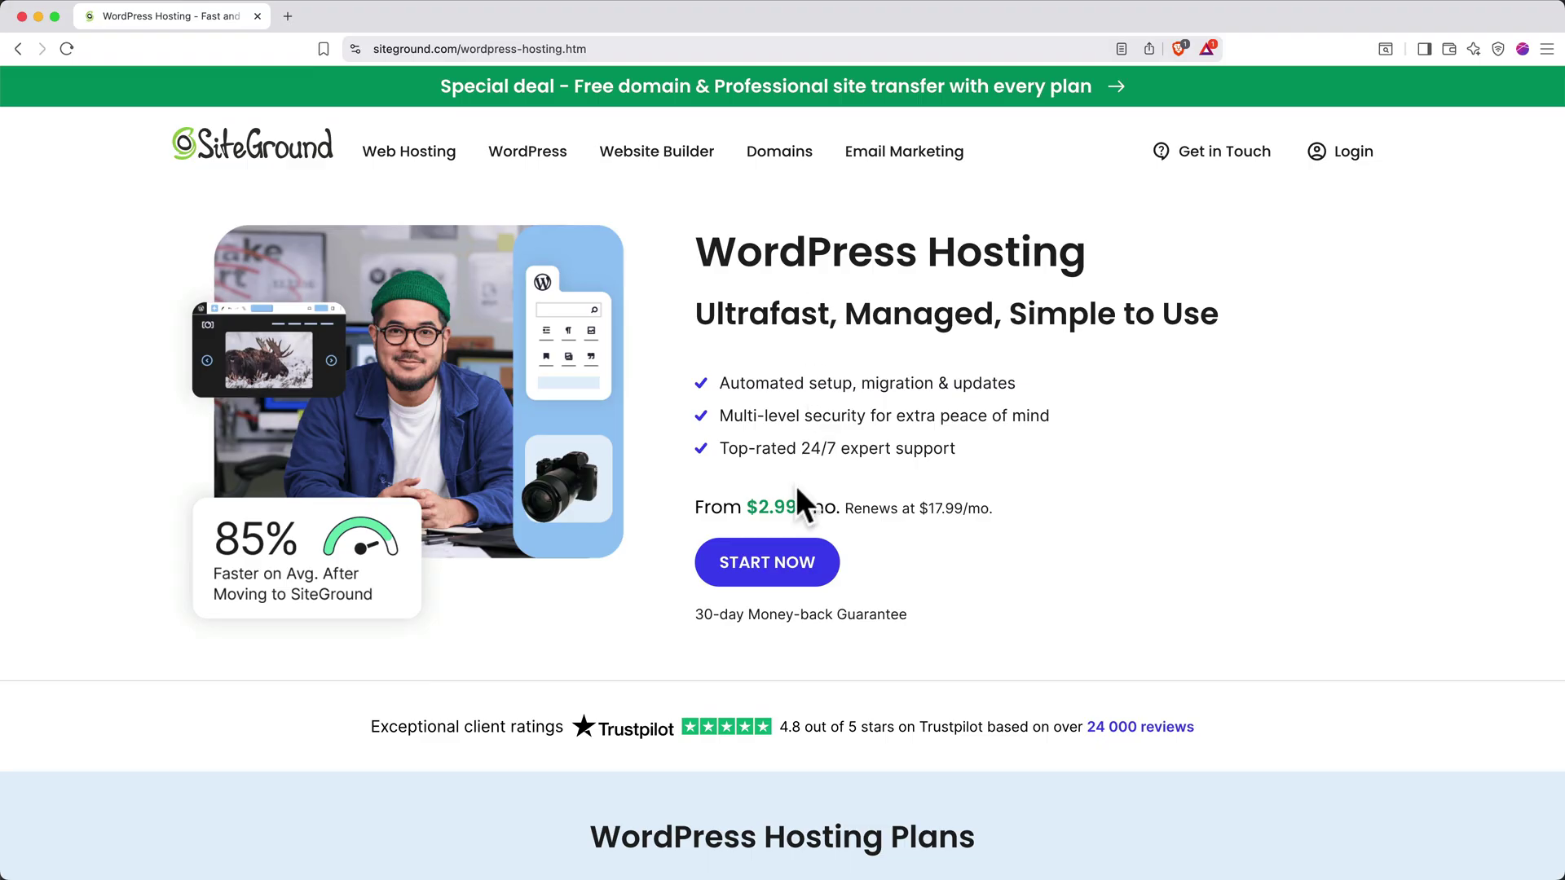
Jump down to the WordPress hosting plans and select the StartUp plan.
left_click(767, 562)
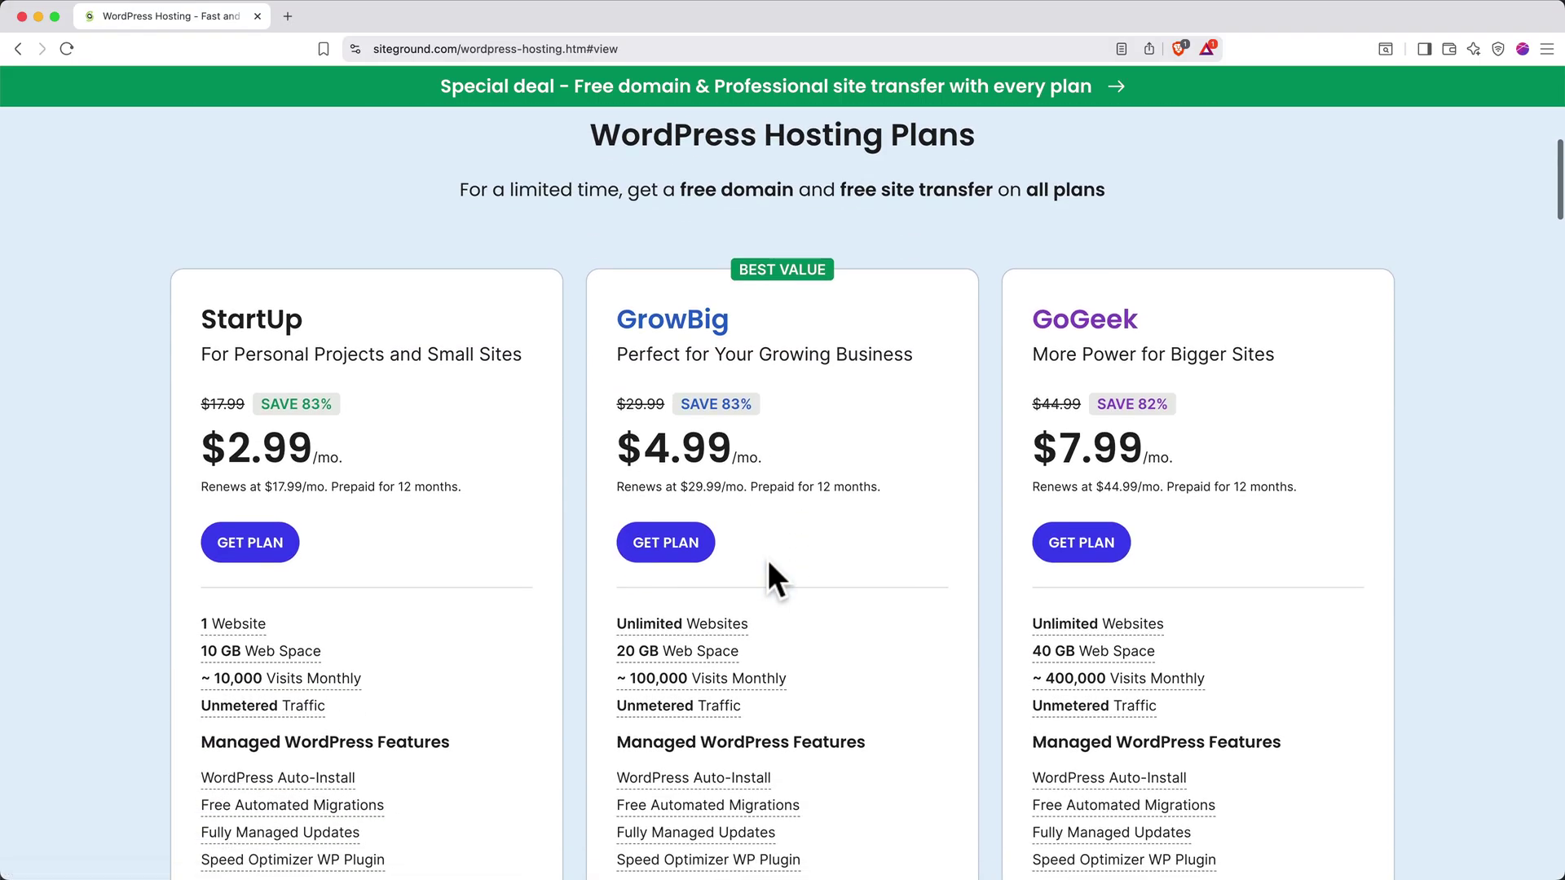
scroll(768, 560, "down", 3)
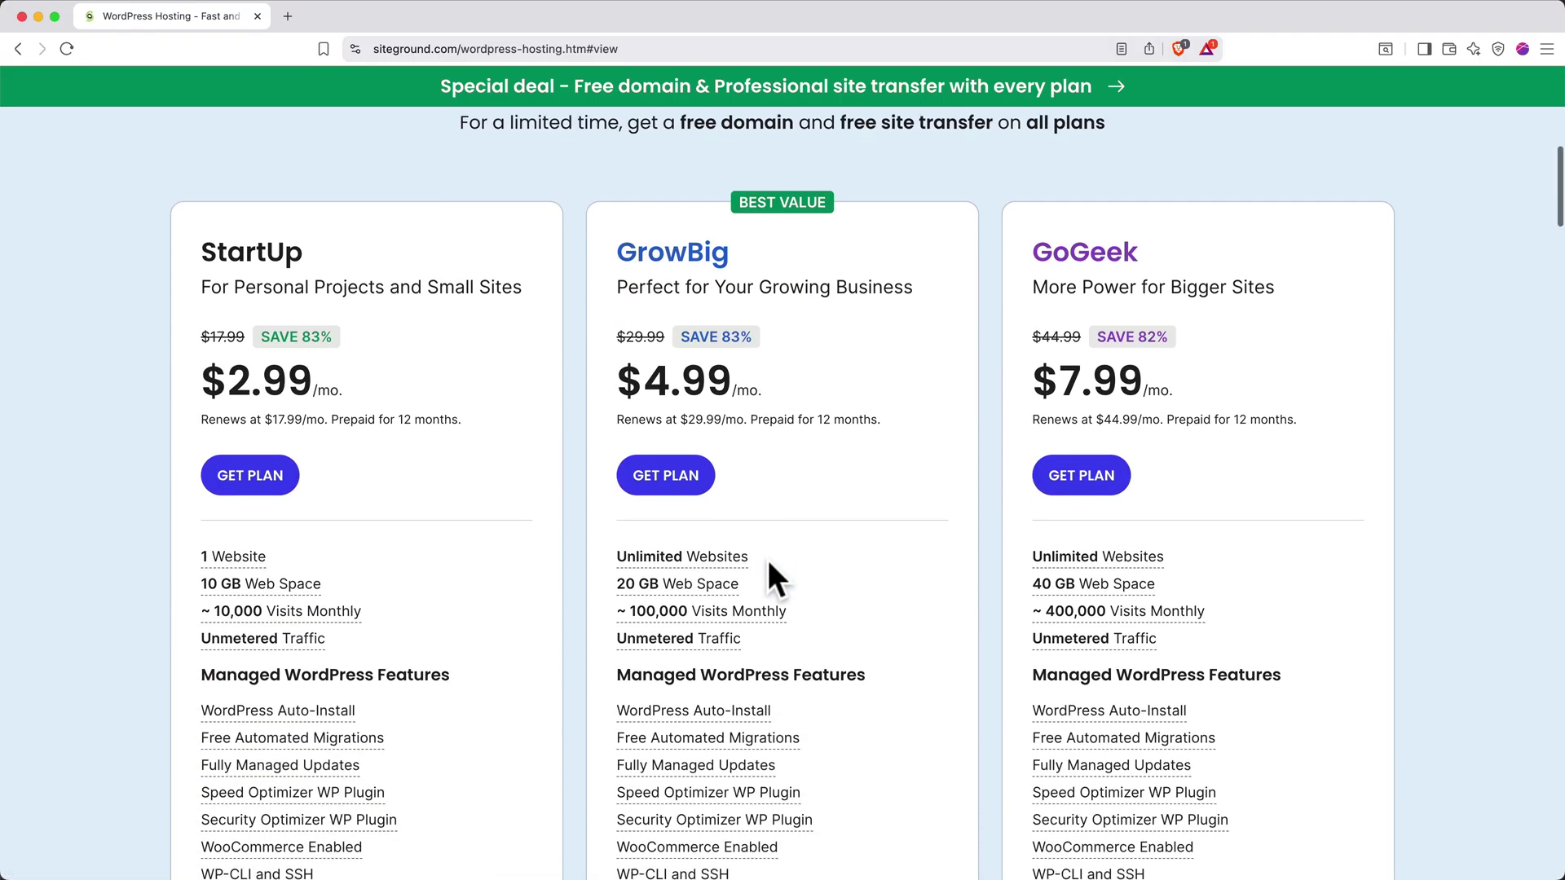
scroll(769, 562, "down", 1)
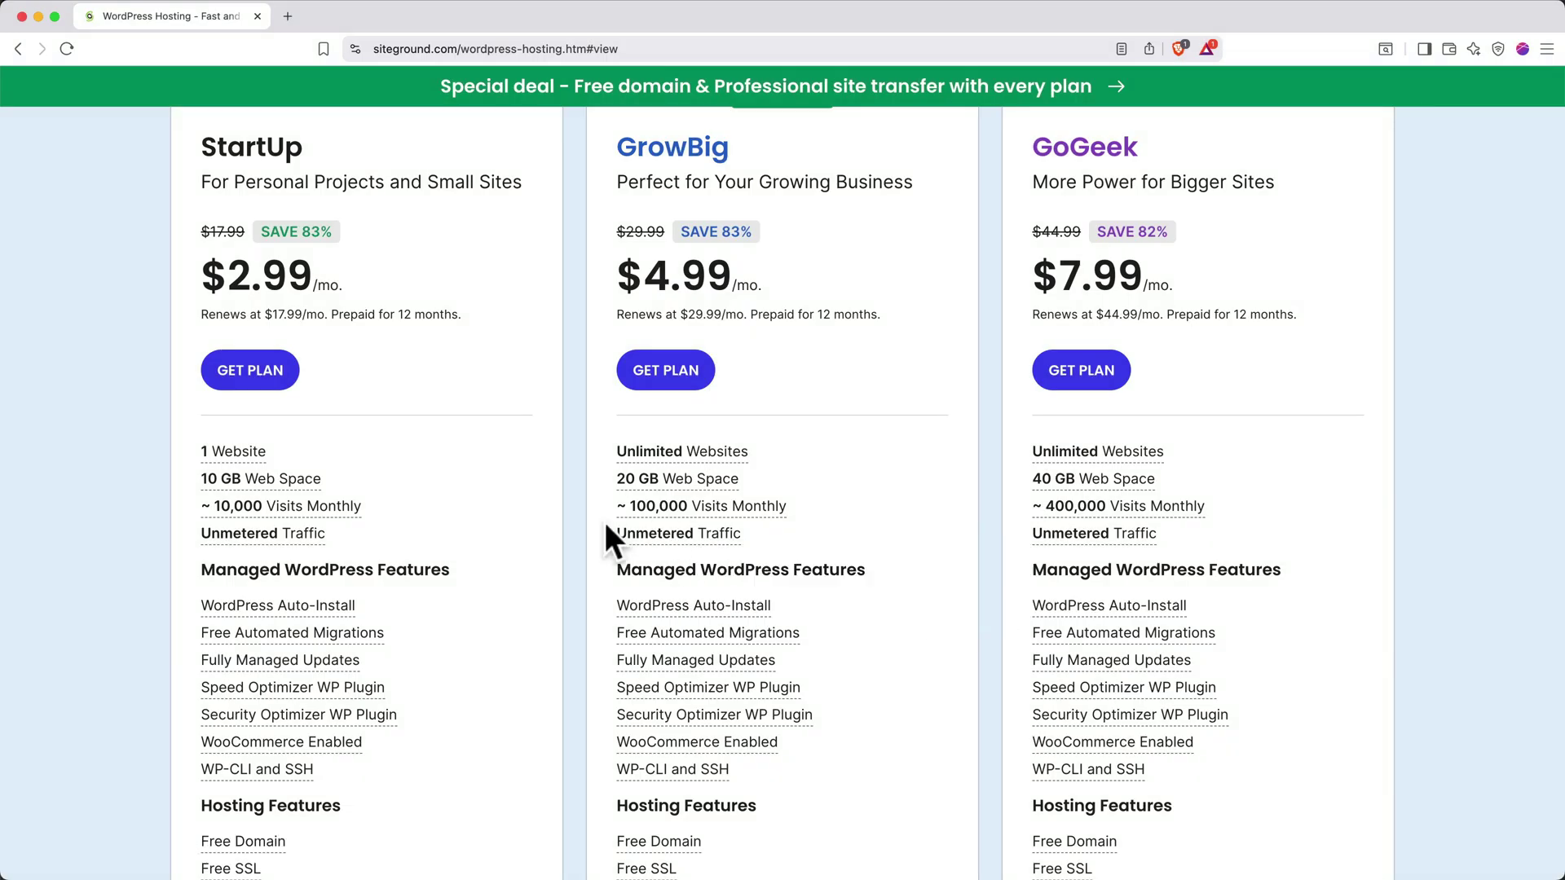
left_click(249, 381)
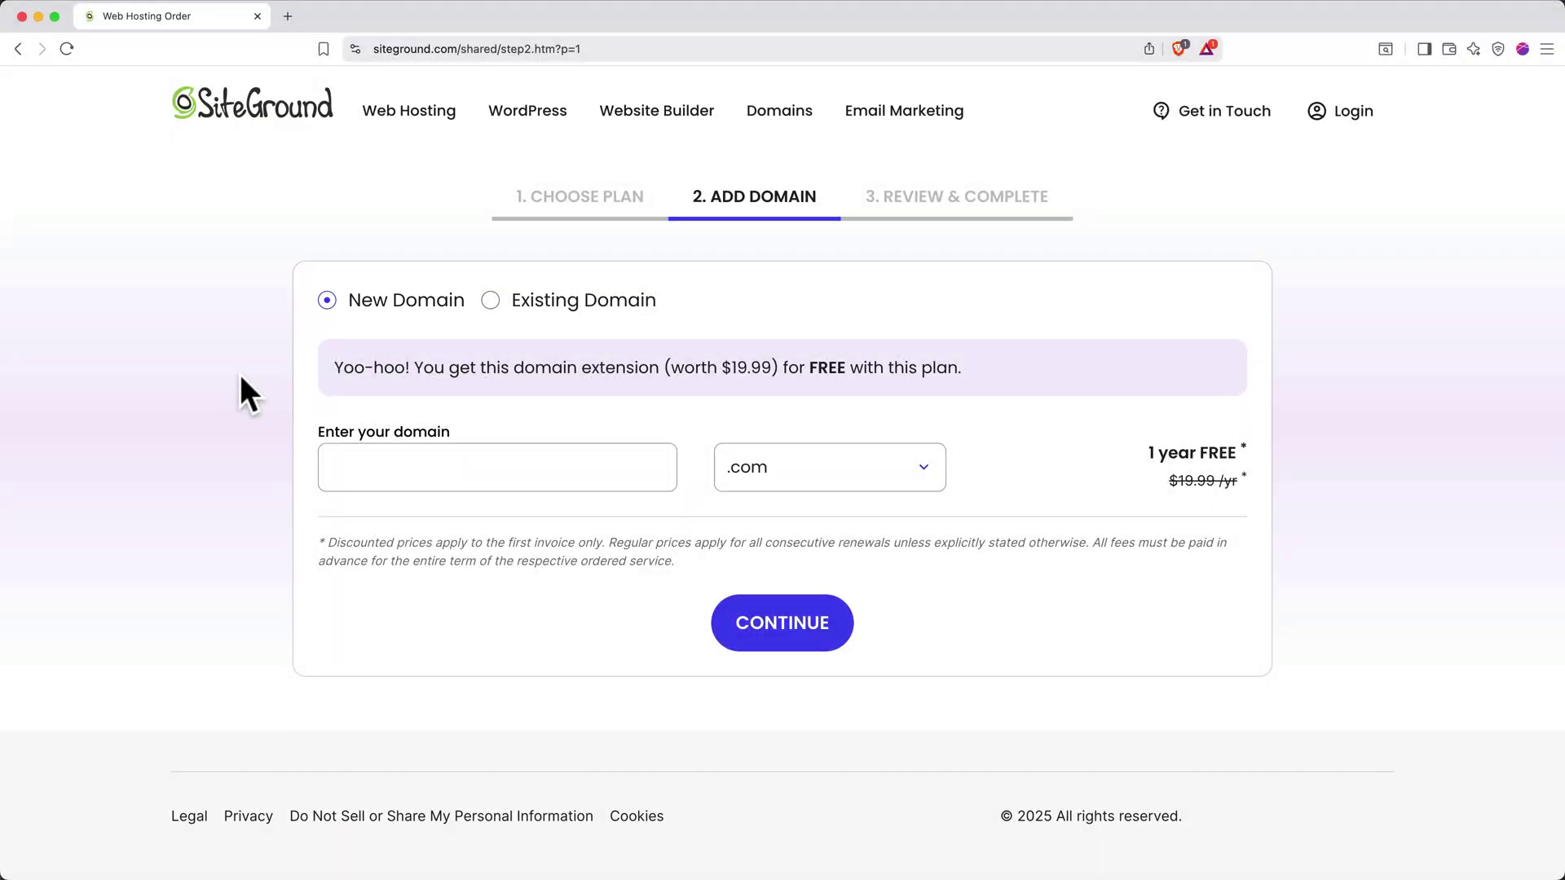
Enter mattsgwpsite as the new .com domain and continue once it's confirmed available.
left_click(367, 472)
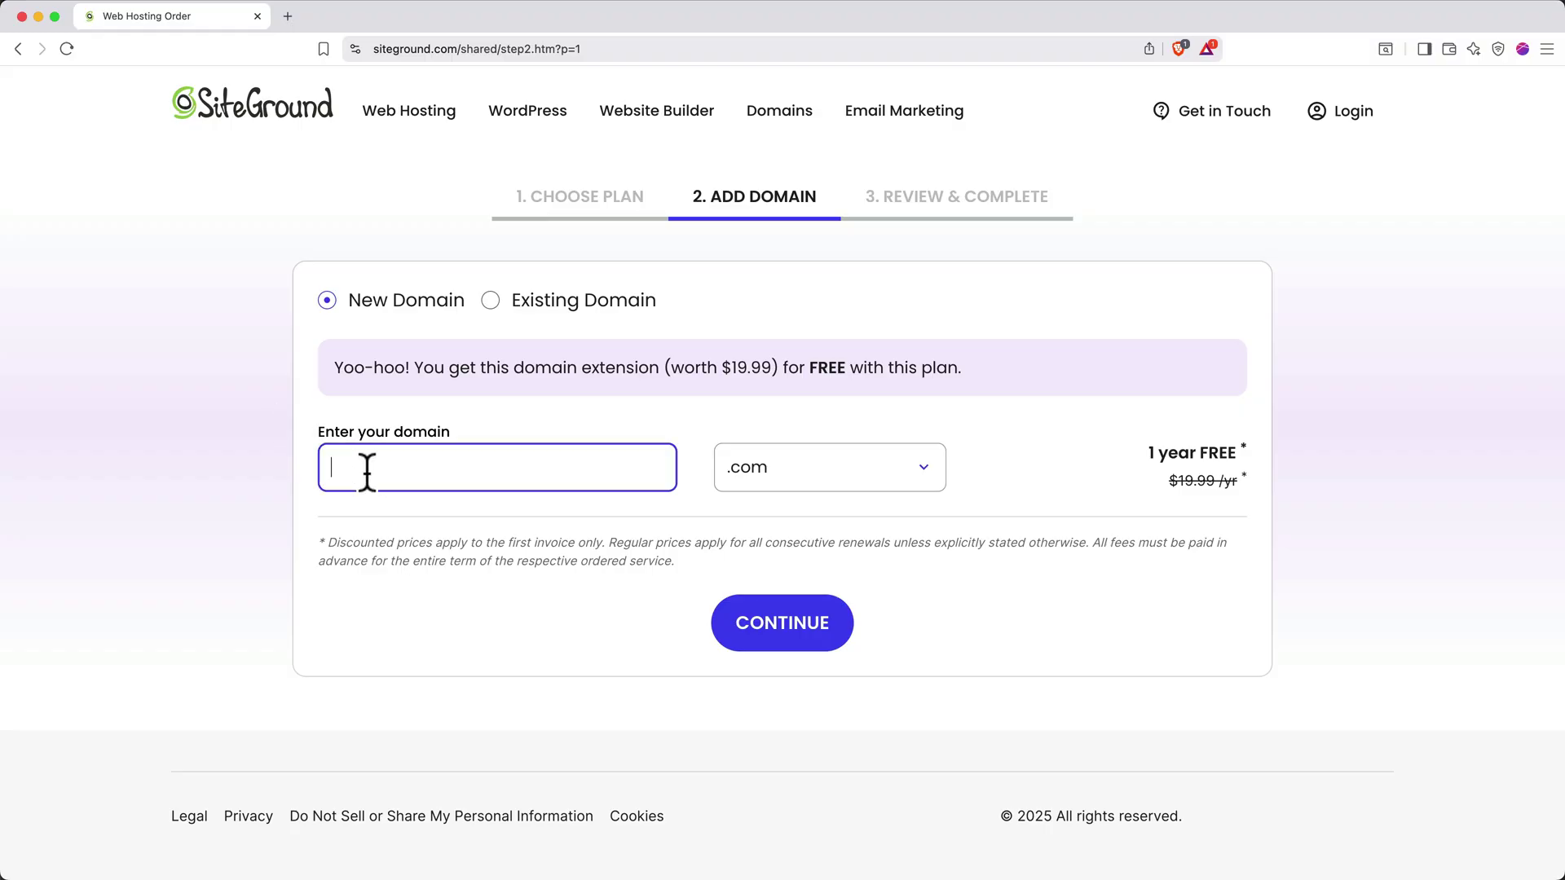
type("mattsgwpsite")
left_click(751, 634)
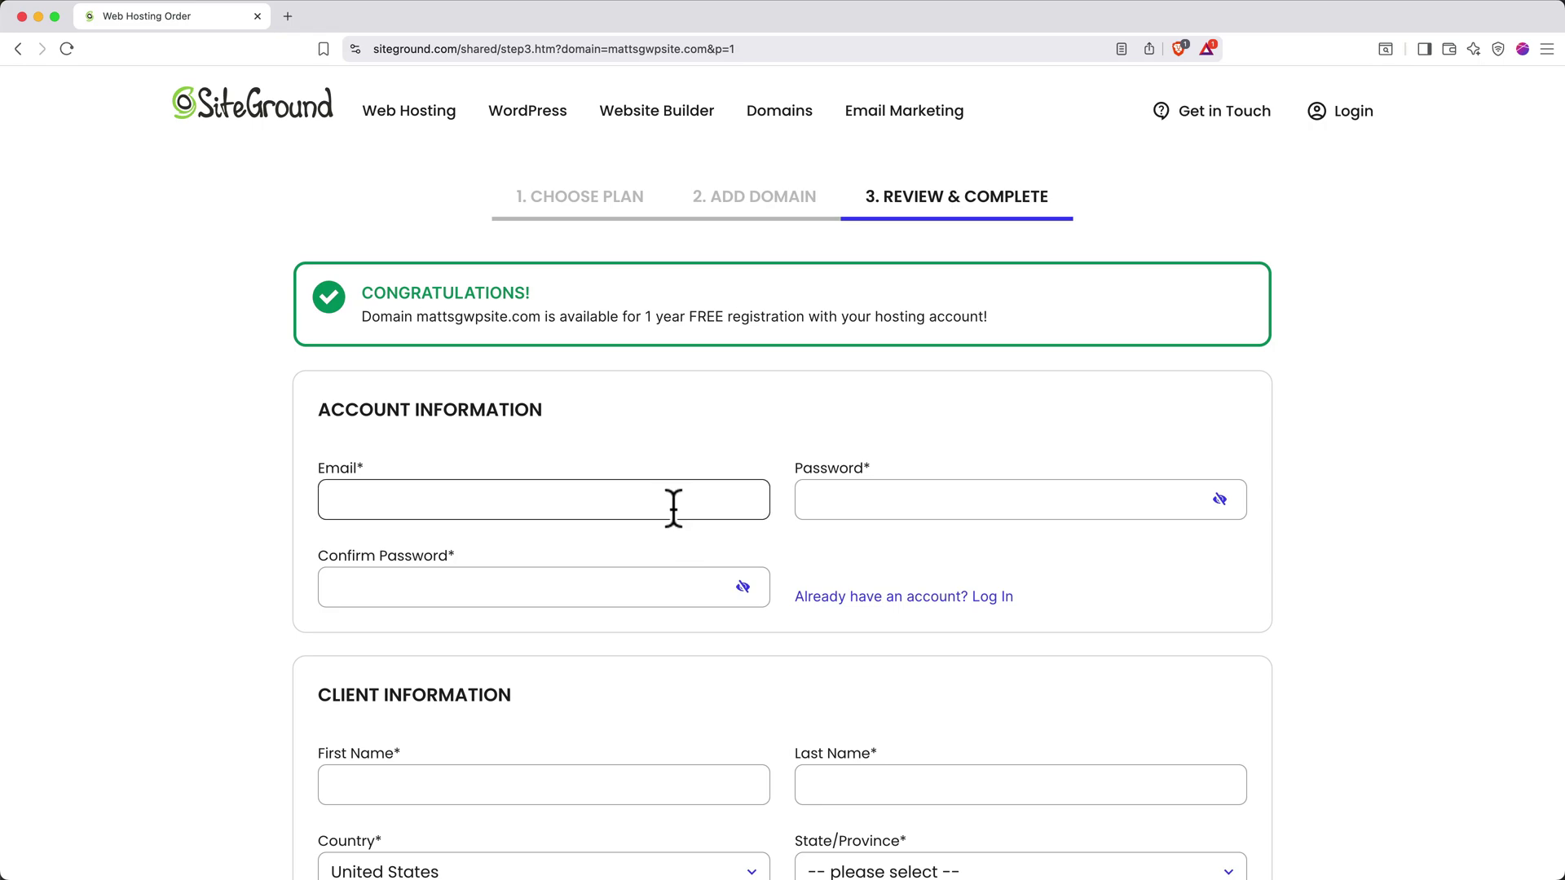
Fill in the account details and the client's first and last name.
left_click(674, 507)
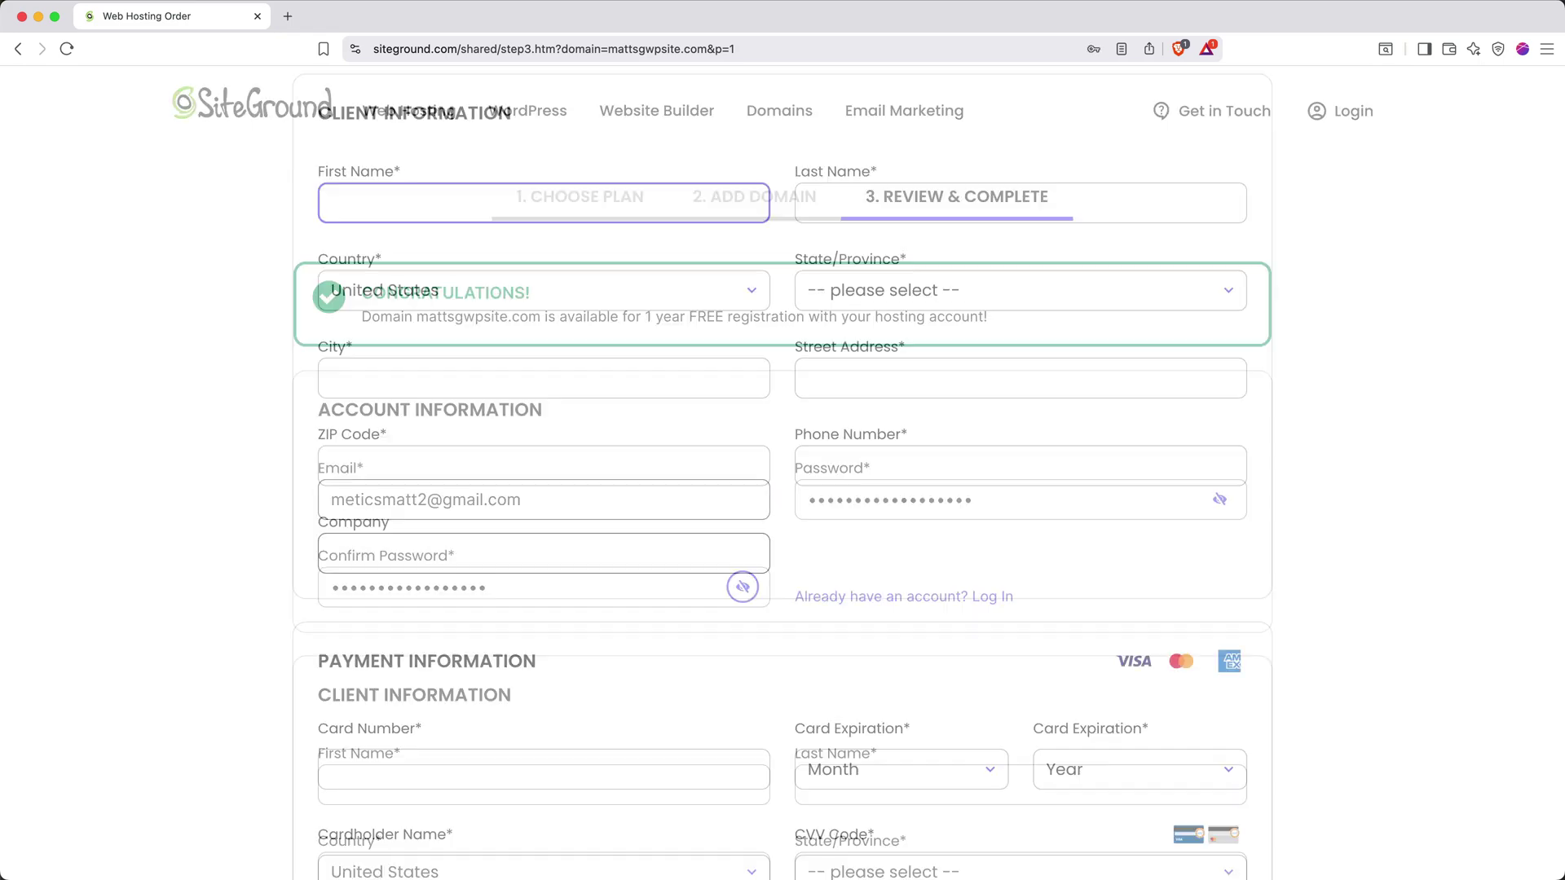
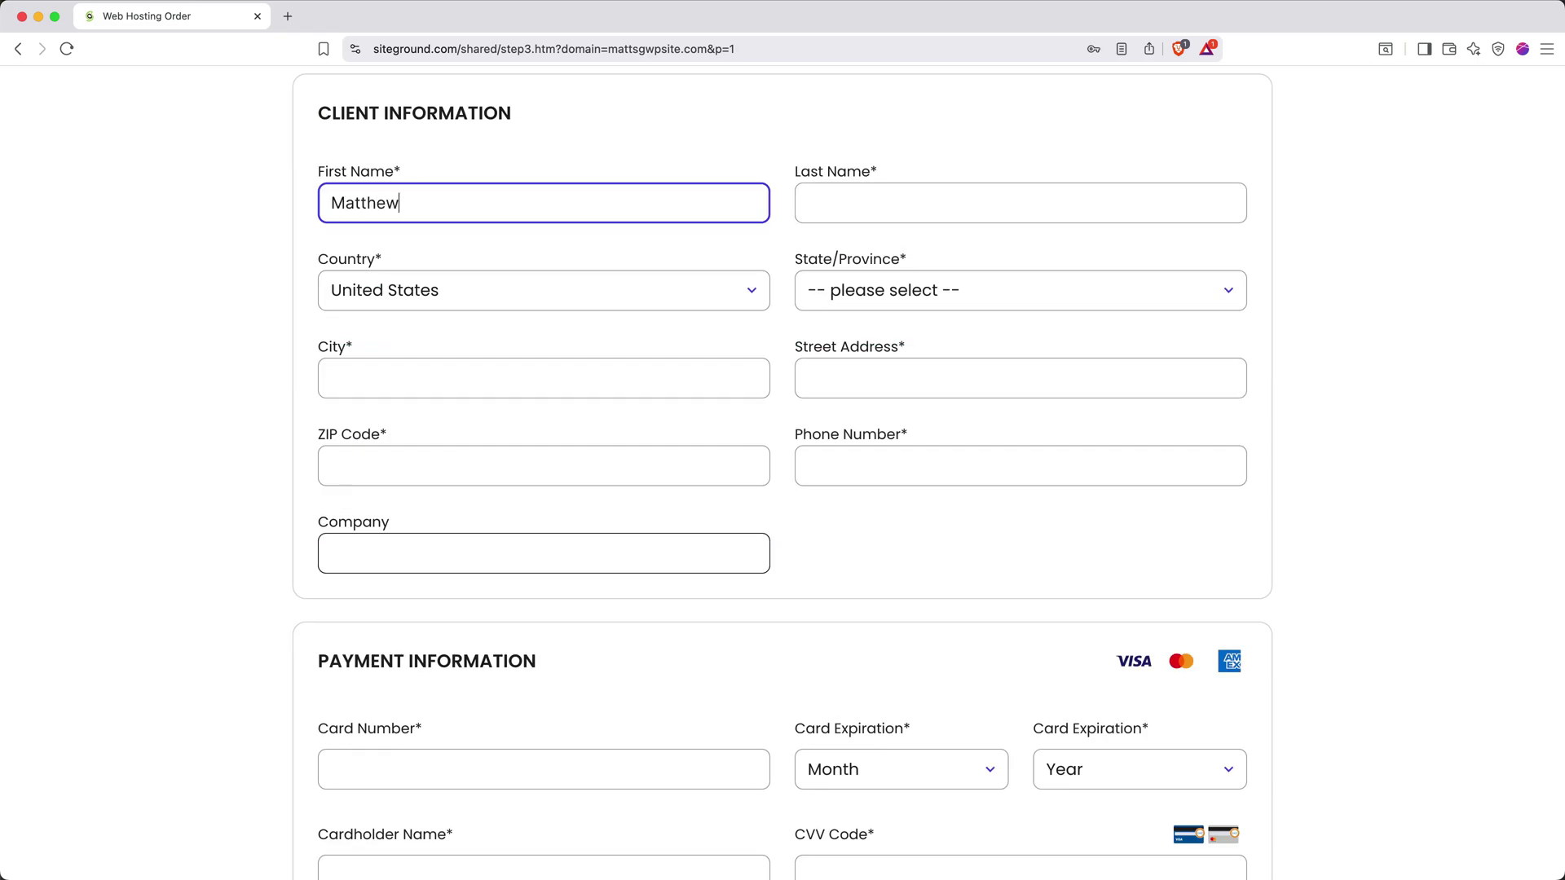
key("Tab")
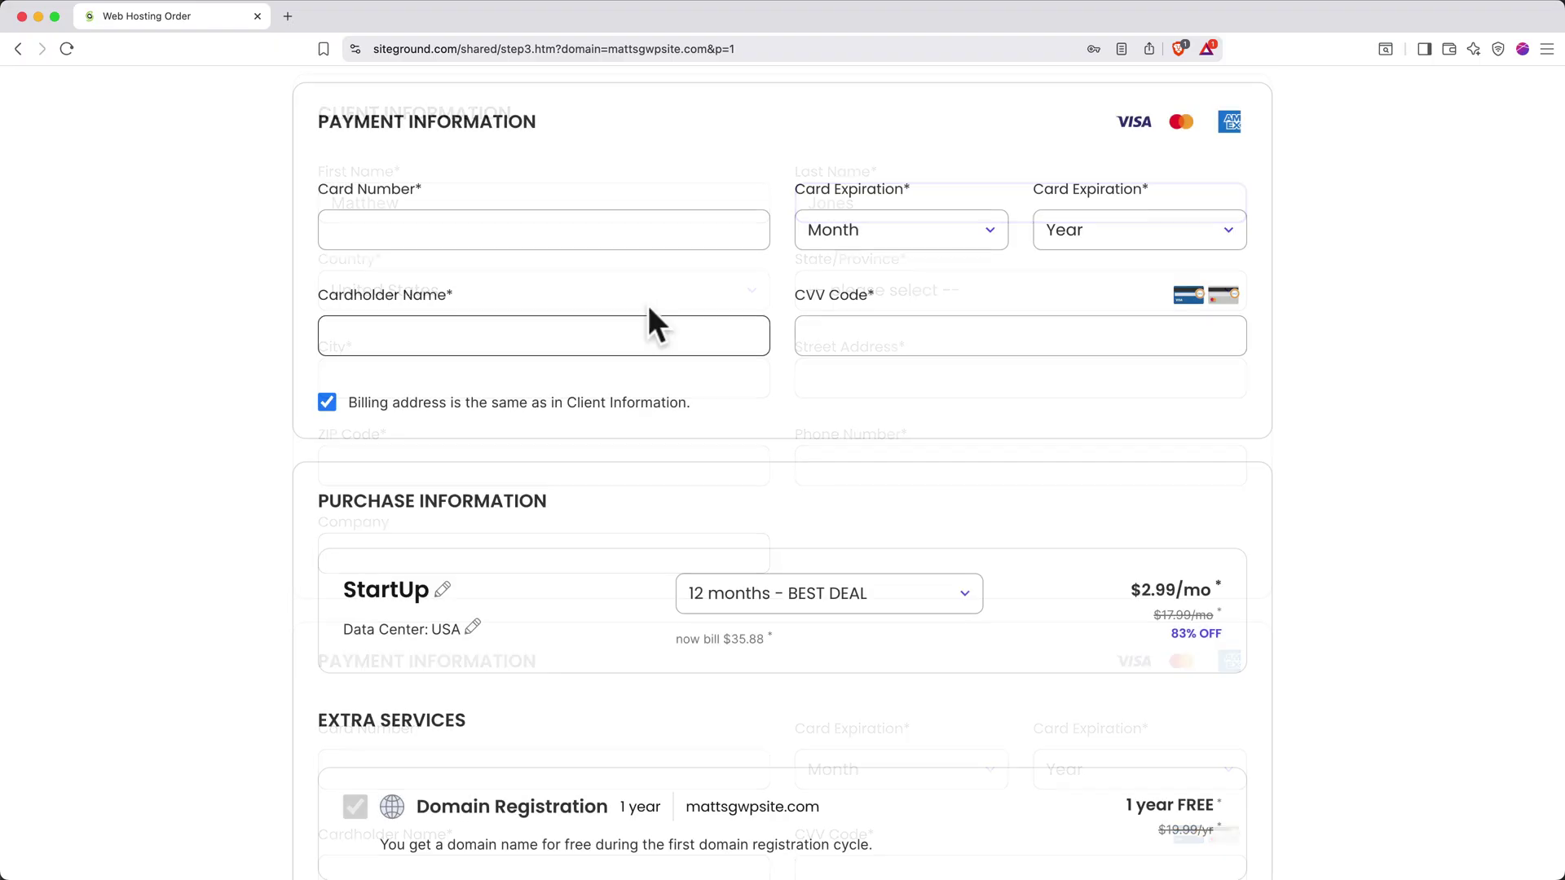
Enter the card number and scroll through Extra Services to the 35.88 USD total.
left_click(613, 232)
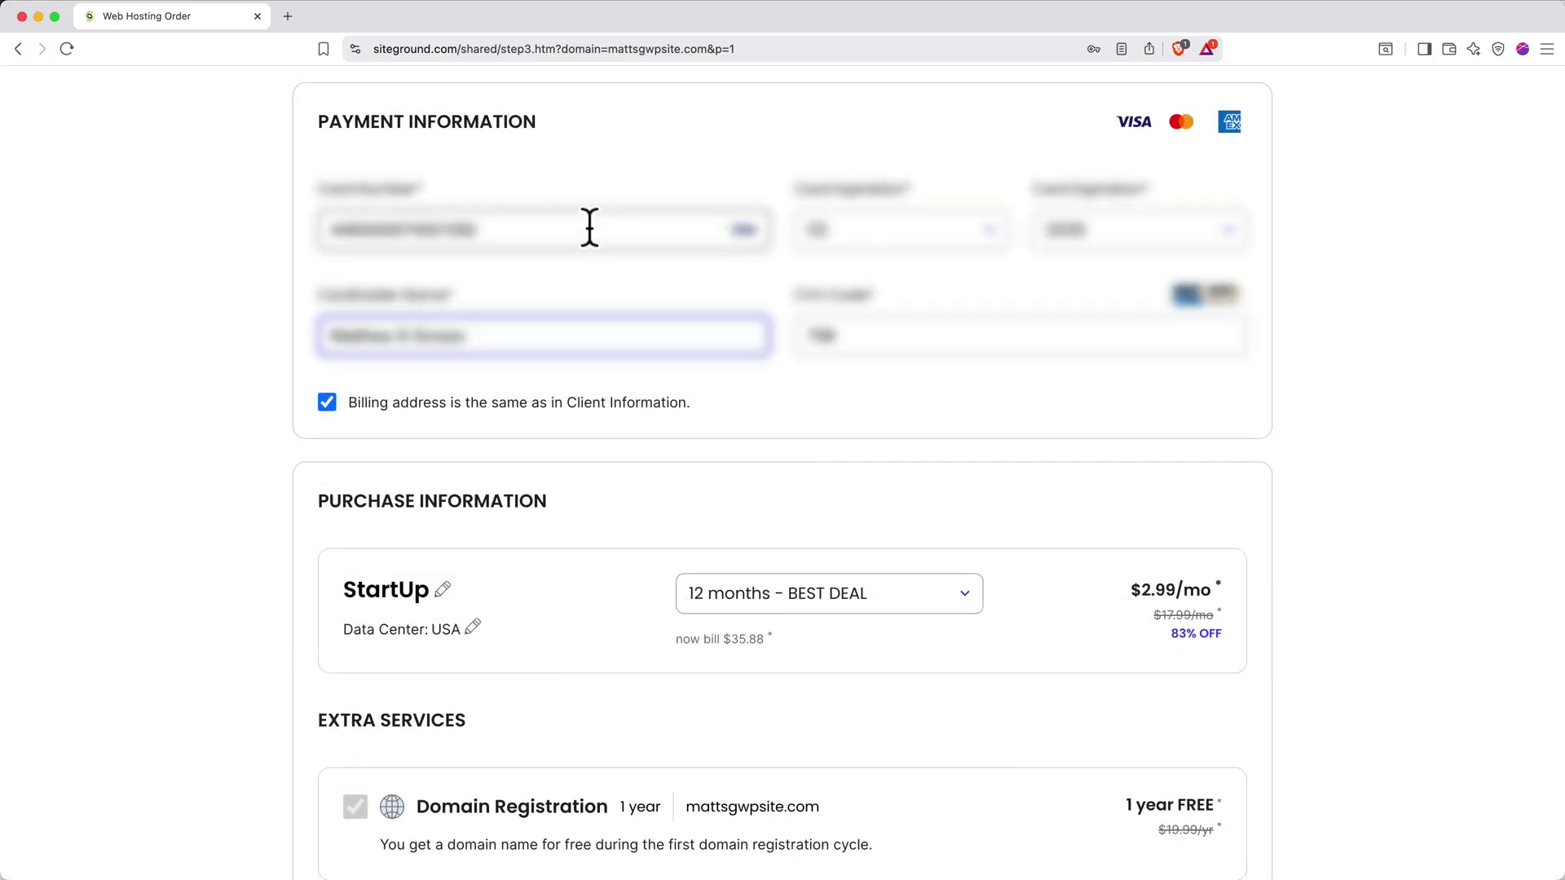
scroll(589, 229, "down", 5)
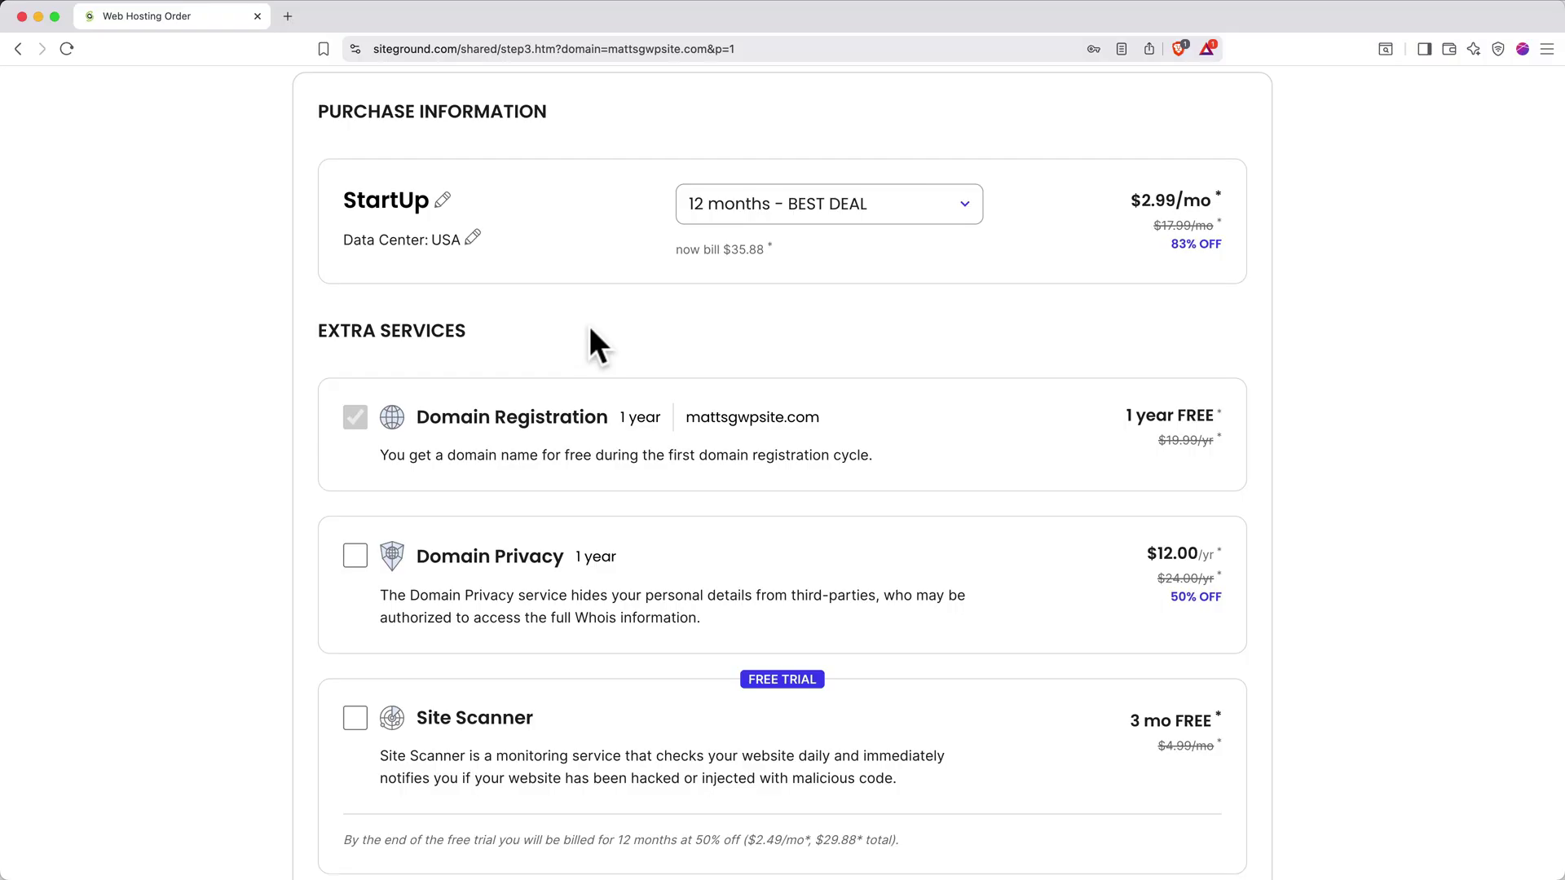
scroll(591, 331, "down", 5)
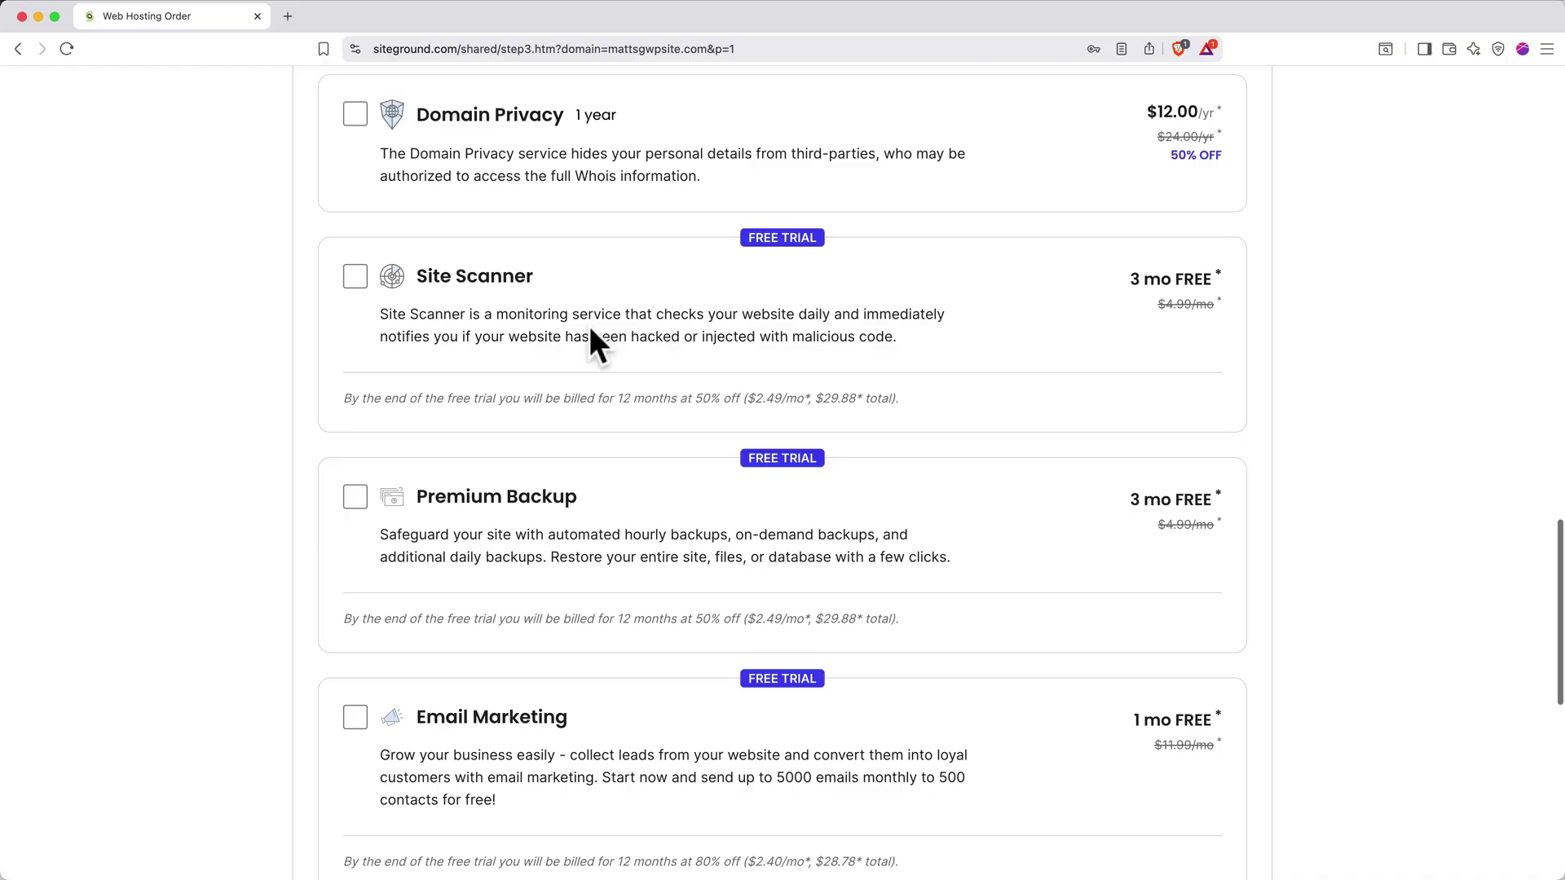
scroll(590, 330, "down", 2)
scroll(591, 330, "down", 5)
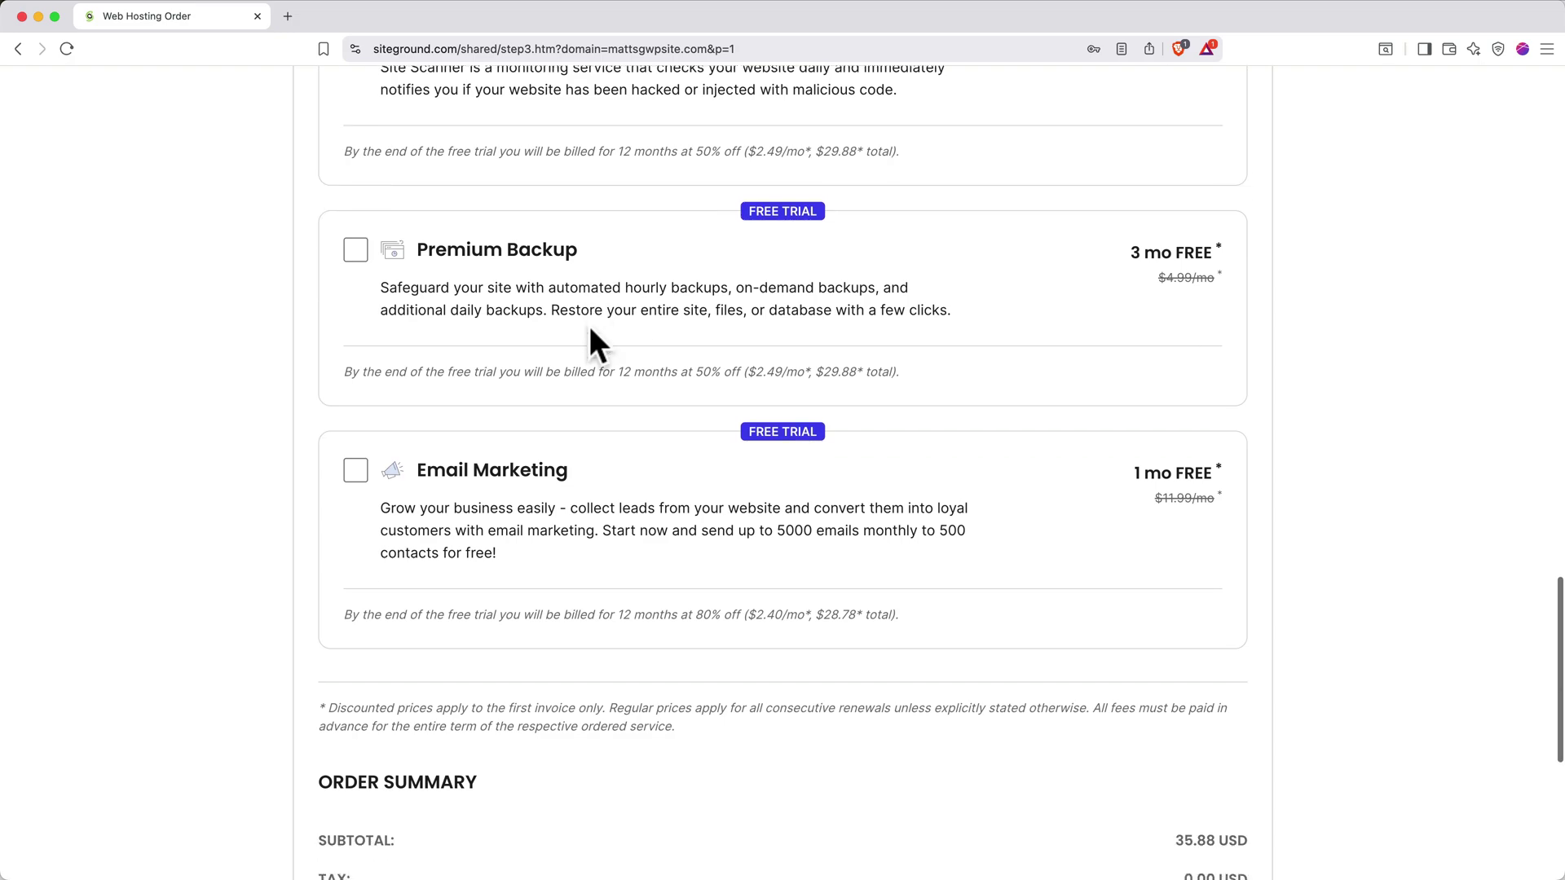
scroll(591, 330, "down", 3)
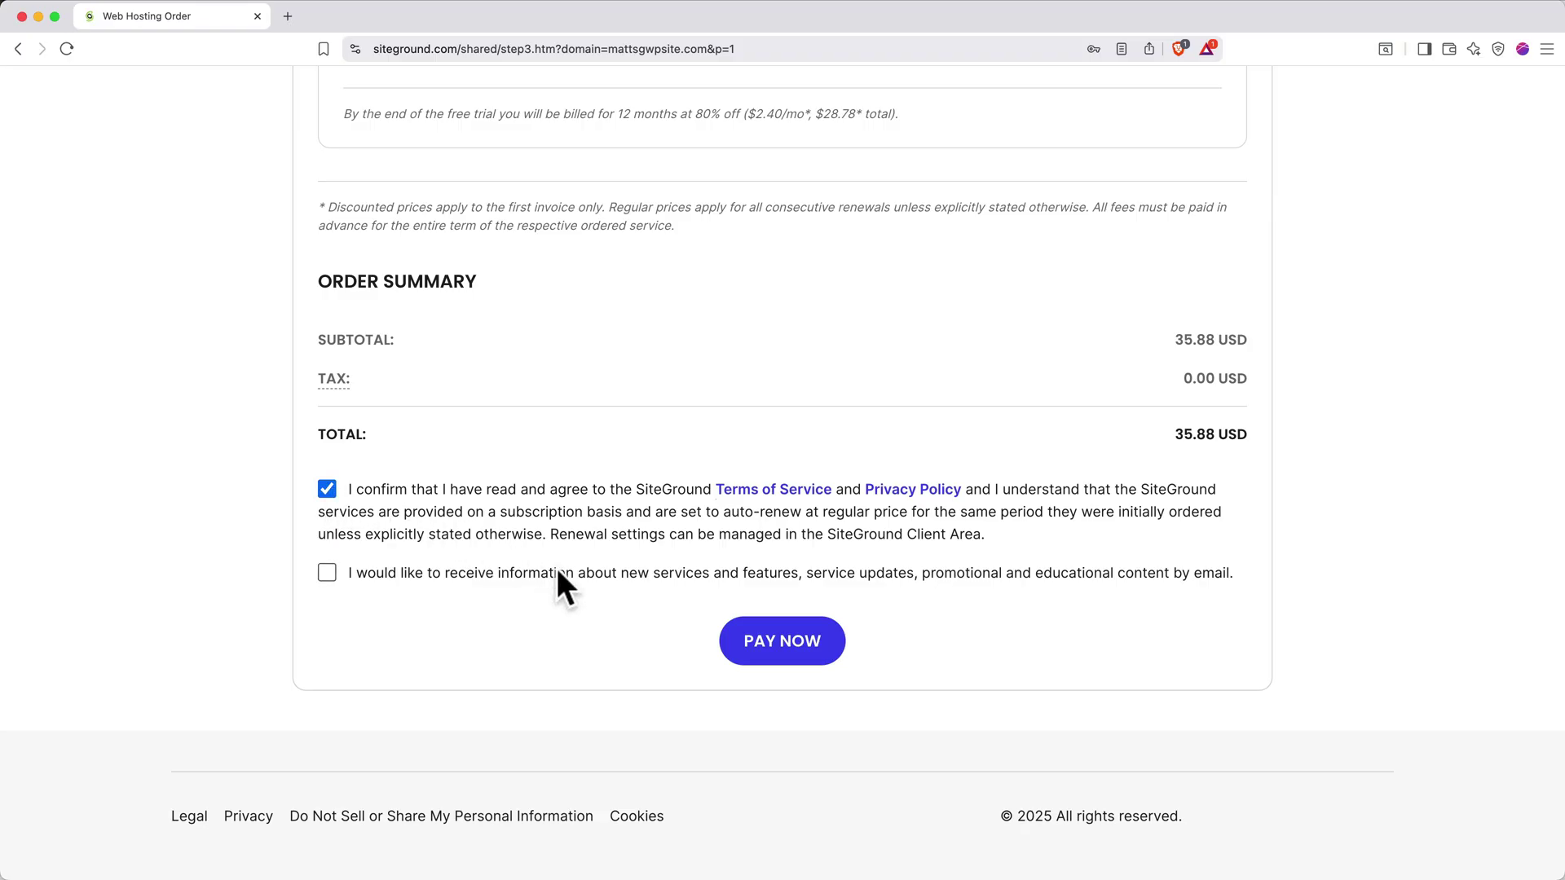
Pay for the order, verify it with the texted SMS code, and proceed to the client area.
left_click(745, 656)
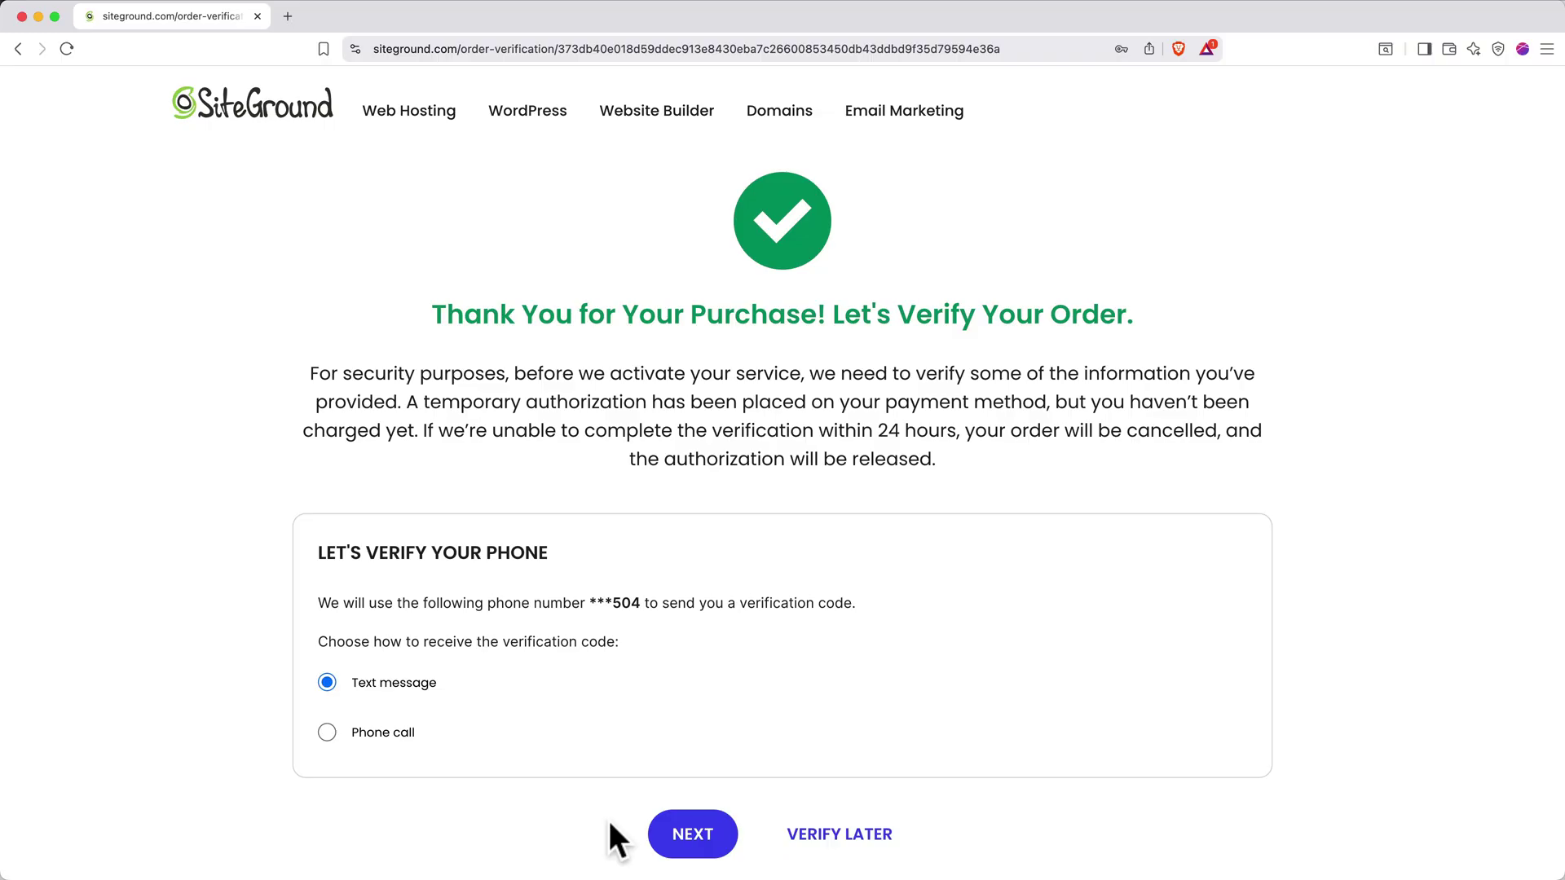
left_click(694, 840)
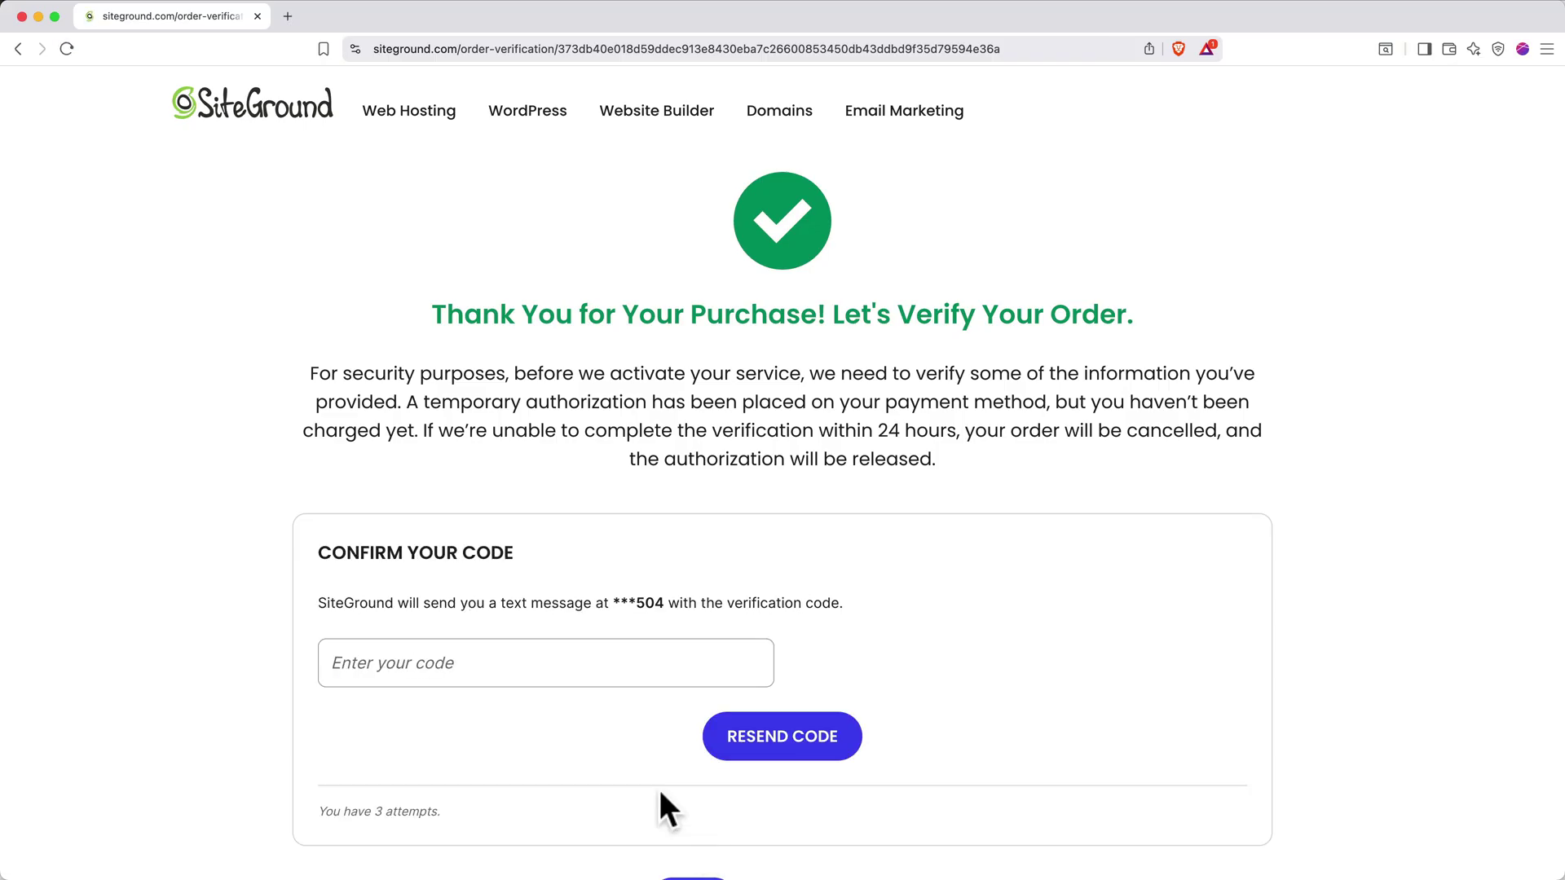
scroll(747, 734, "down", 3)
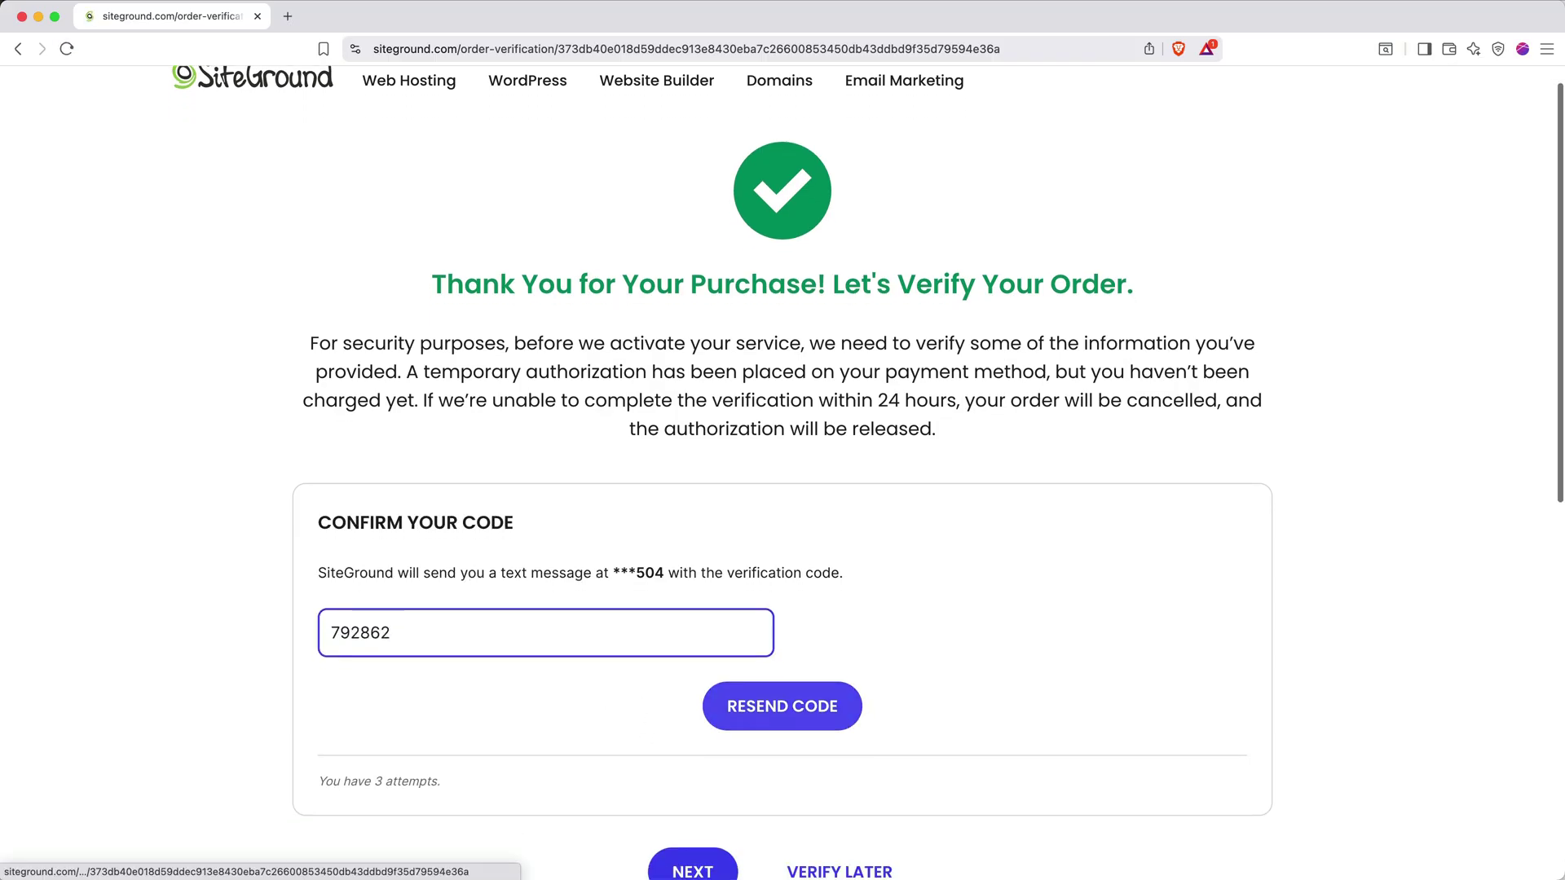
left_click(698, 770)
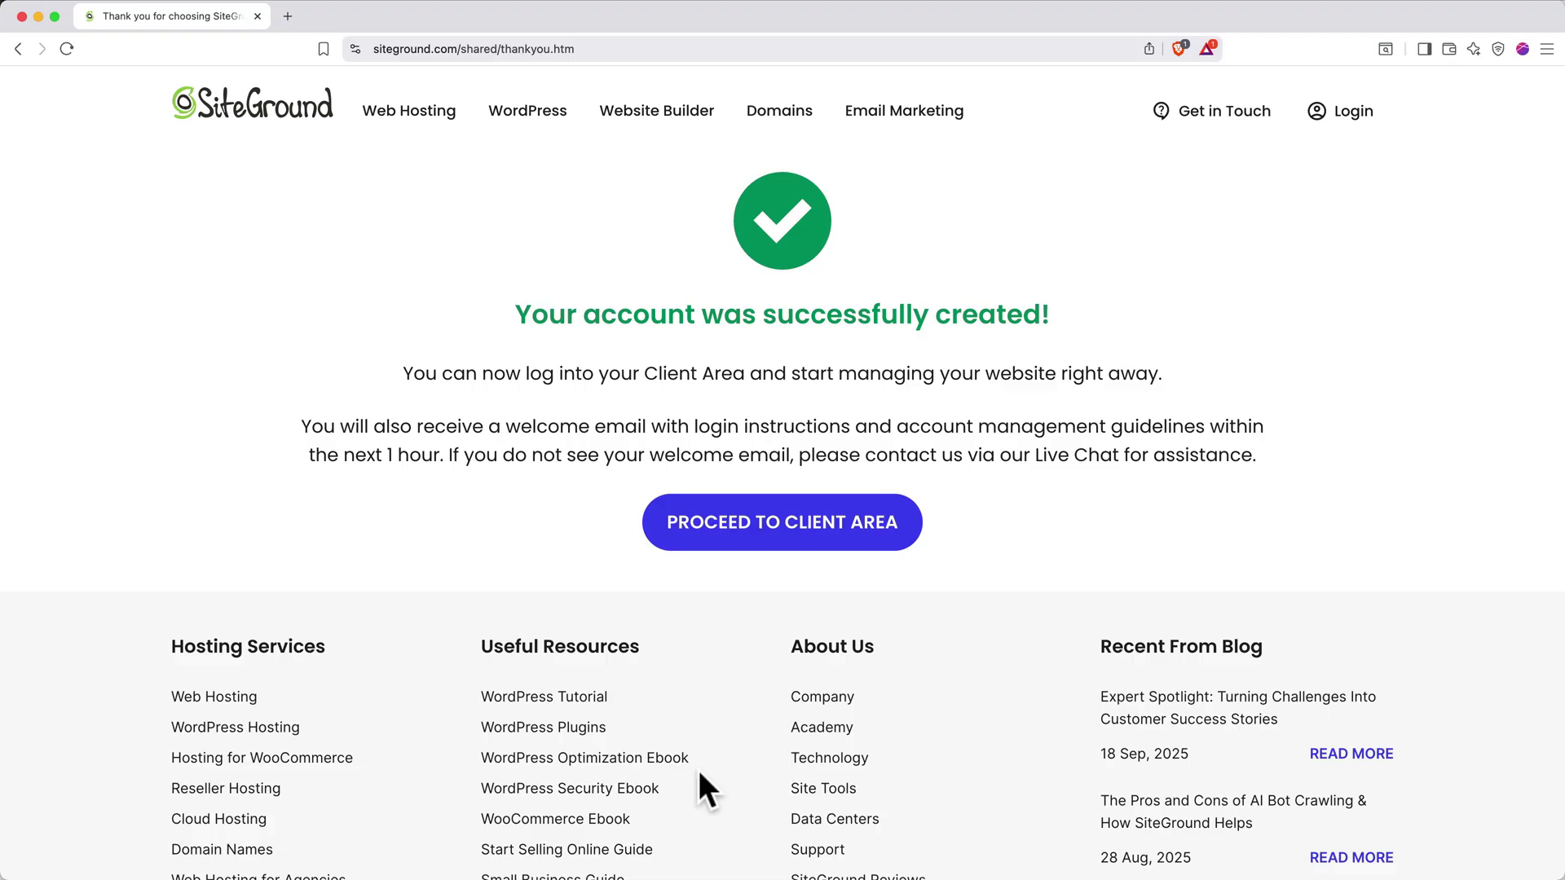
left_click(755, 544)
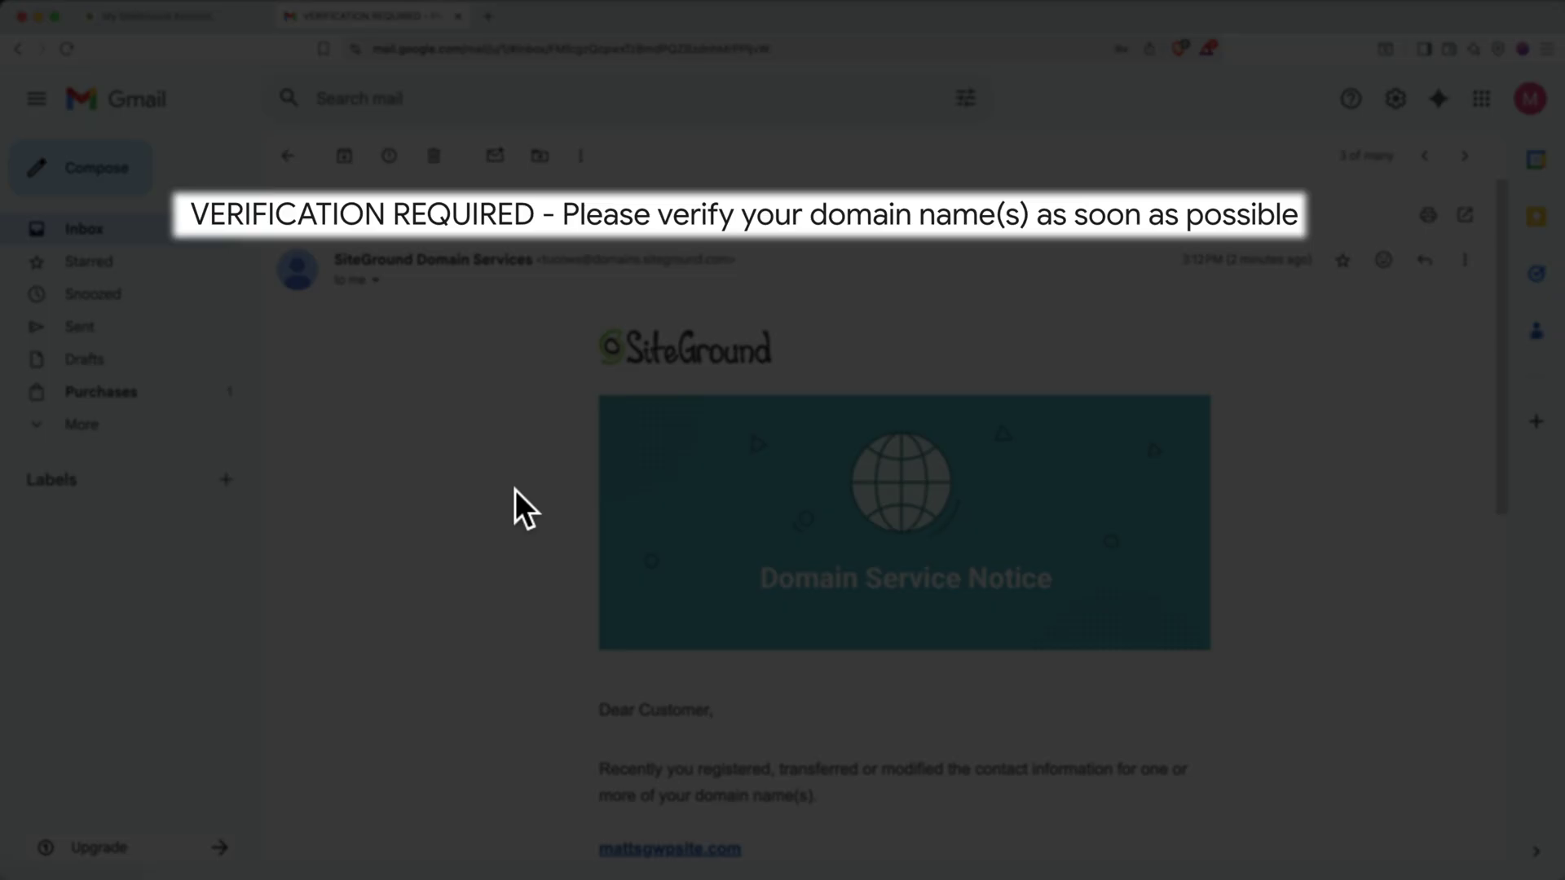
Follow the approve.domainadmin.com link to verify mattsgwpsite.com contact information, then close that tab.
scroll(515, 491, "down", 5)
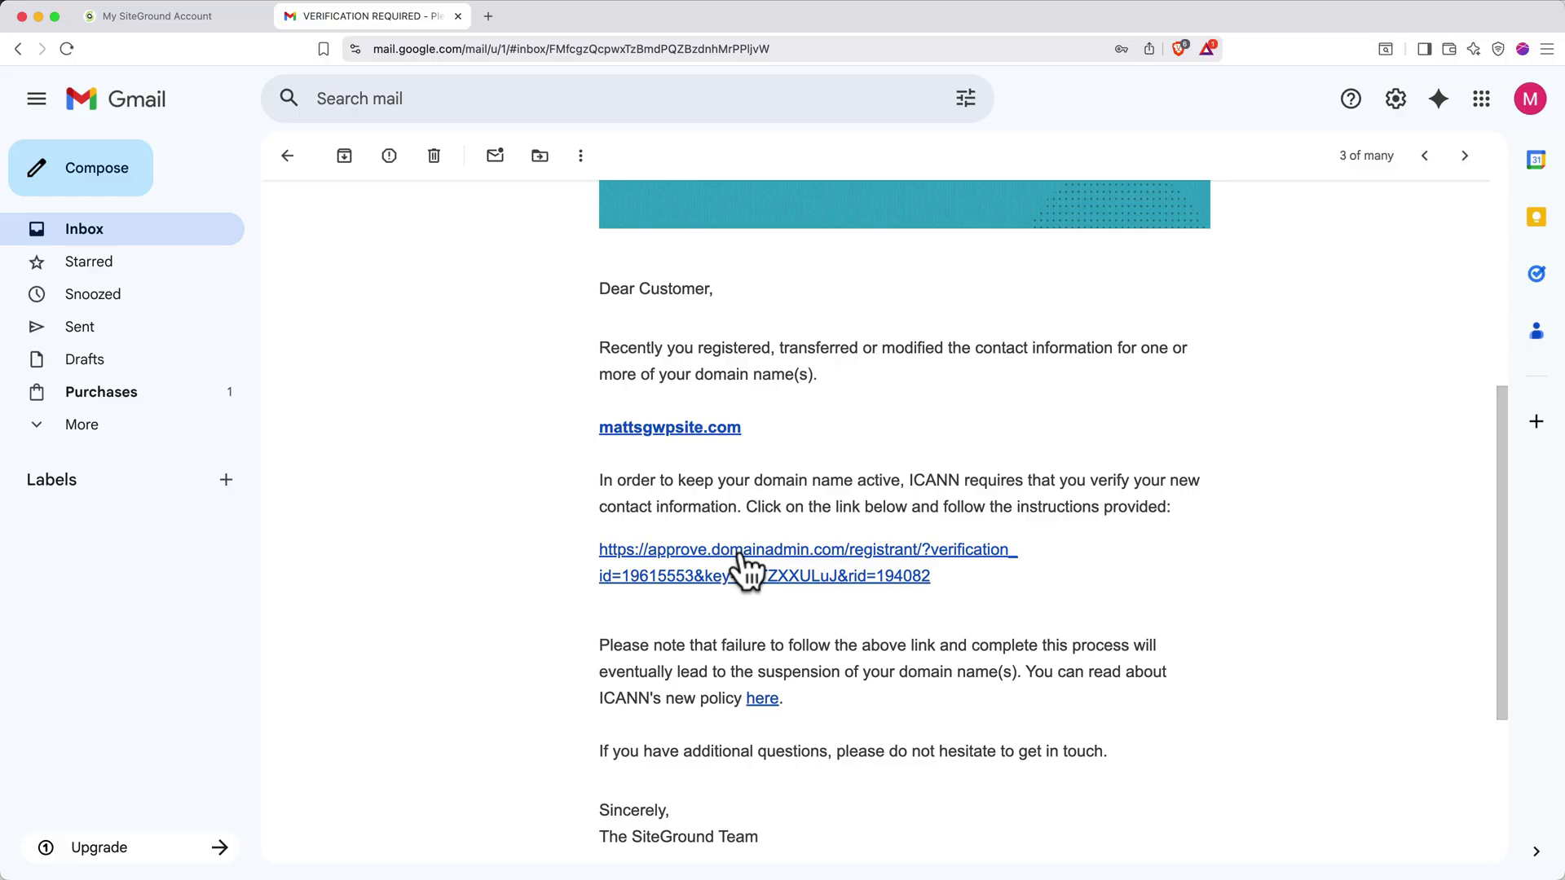
left_click(741, 561)
scroll(742, 555, "down", 4)
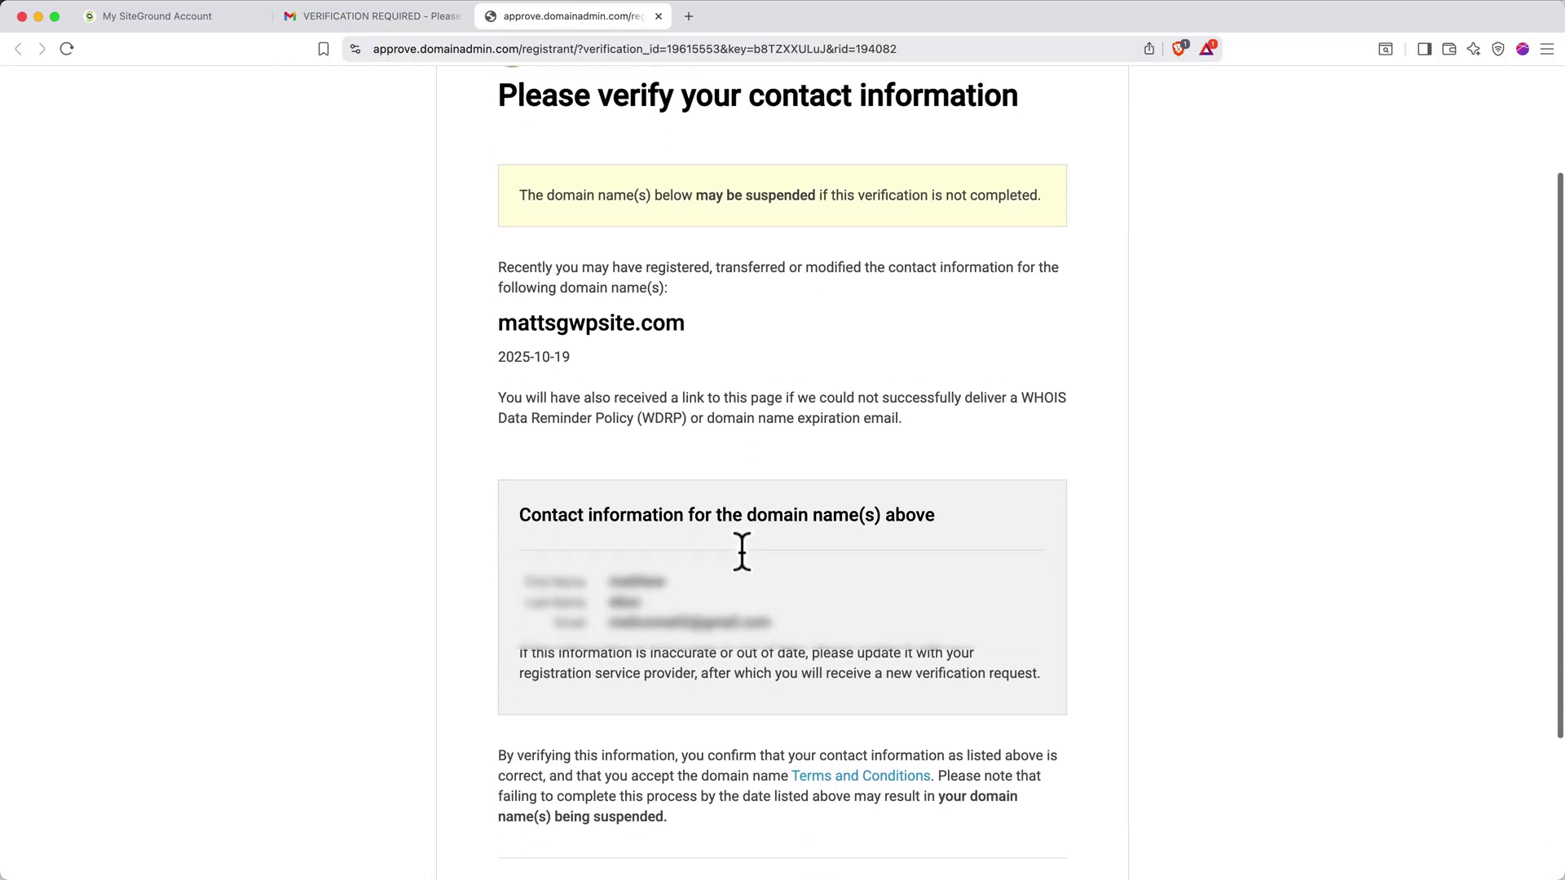
scroll(741, 561, "up", 2)
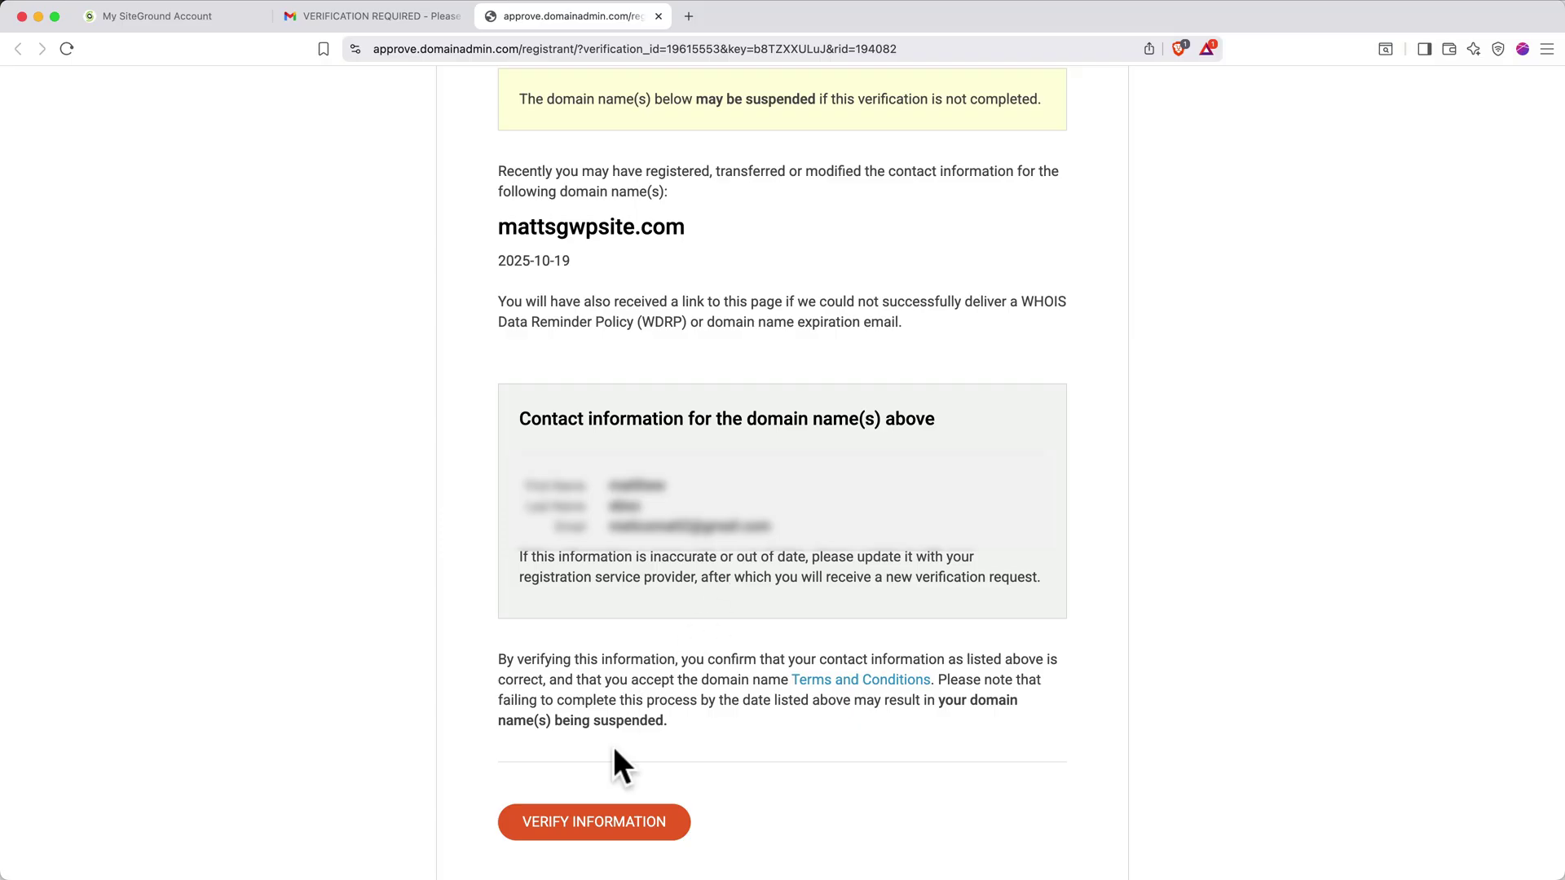
left_click(594, 824)
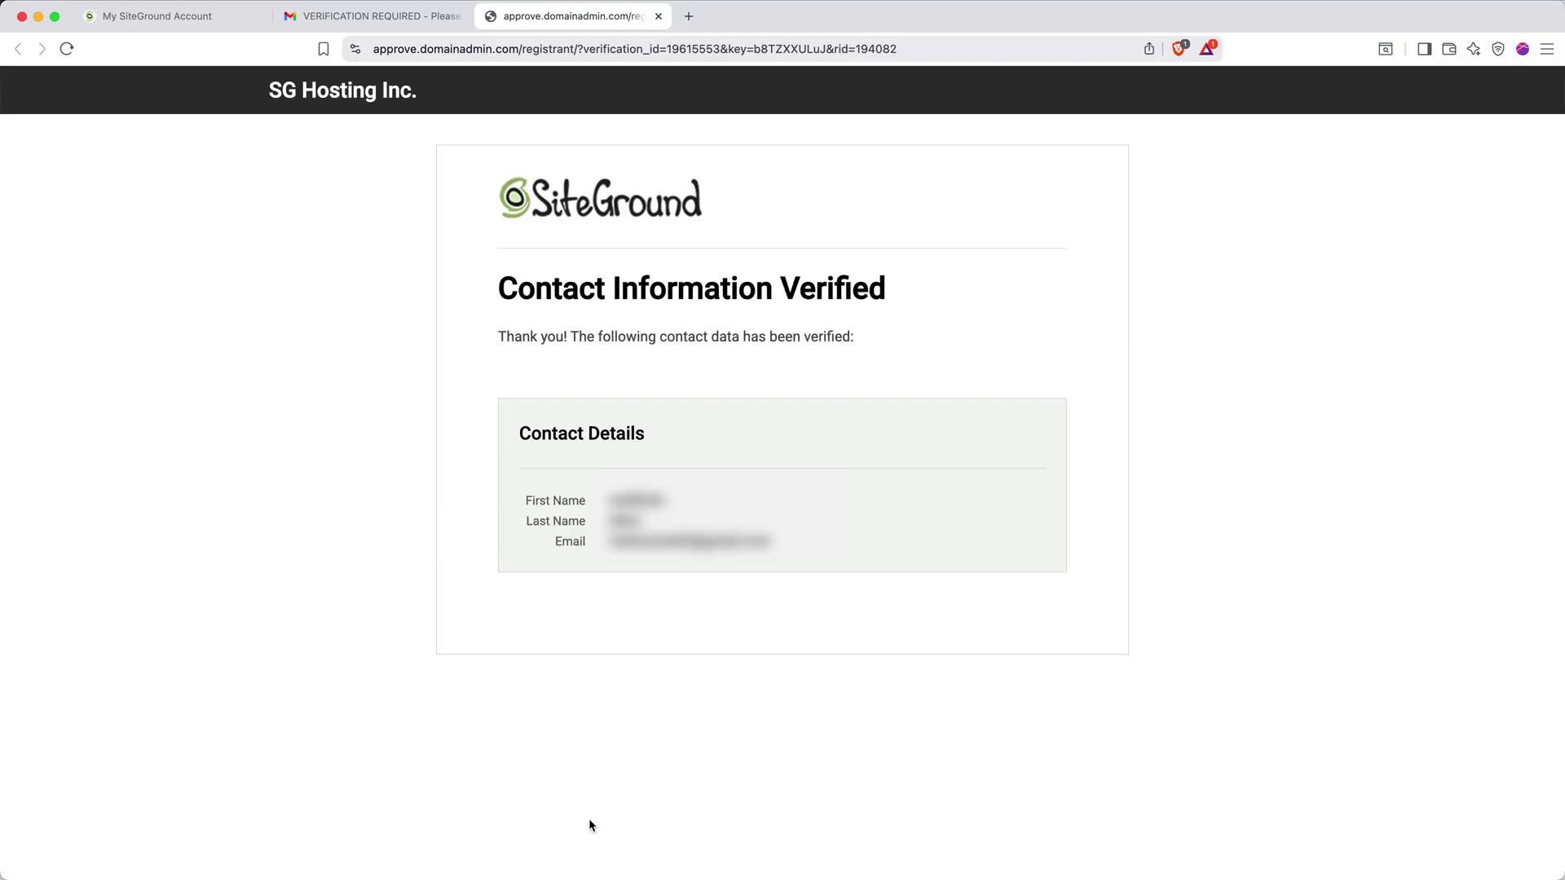
left_click(657, 16)
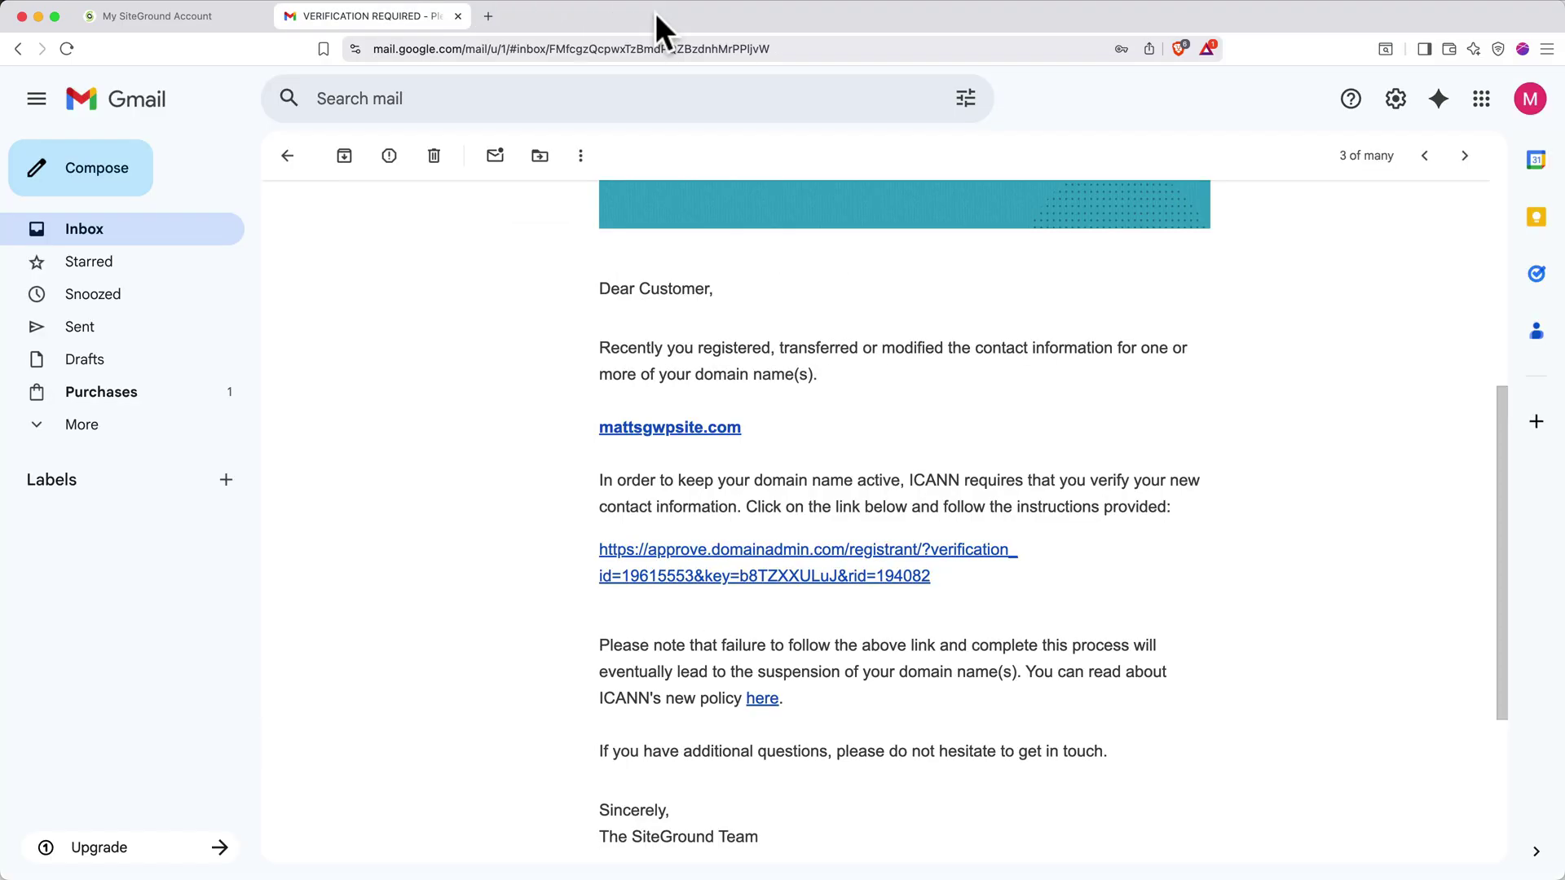
Start a brand-new WordPress website on the existing domain mattsgwpsite.com.
left_click(460, 16)
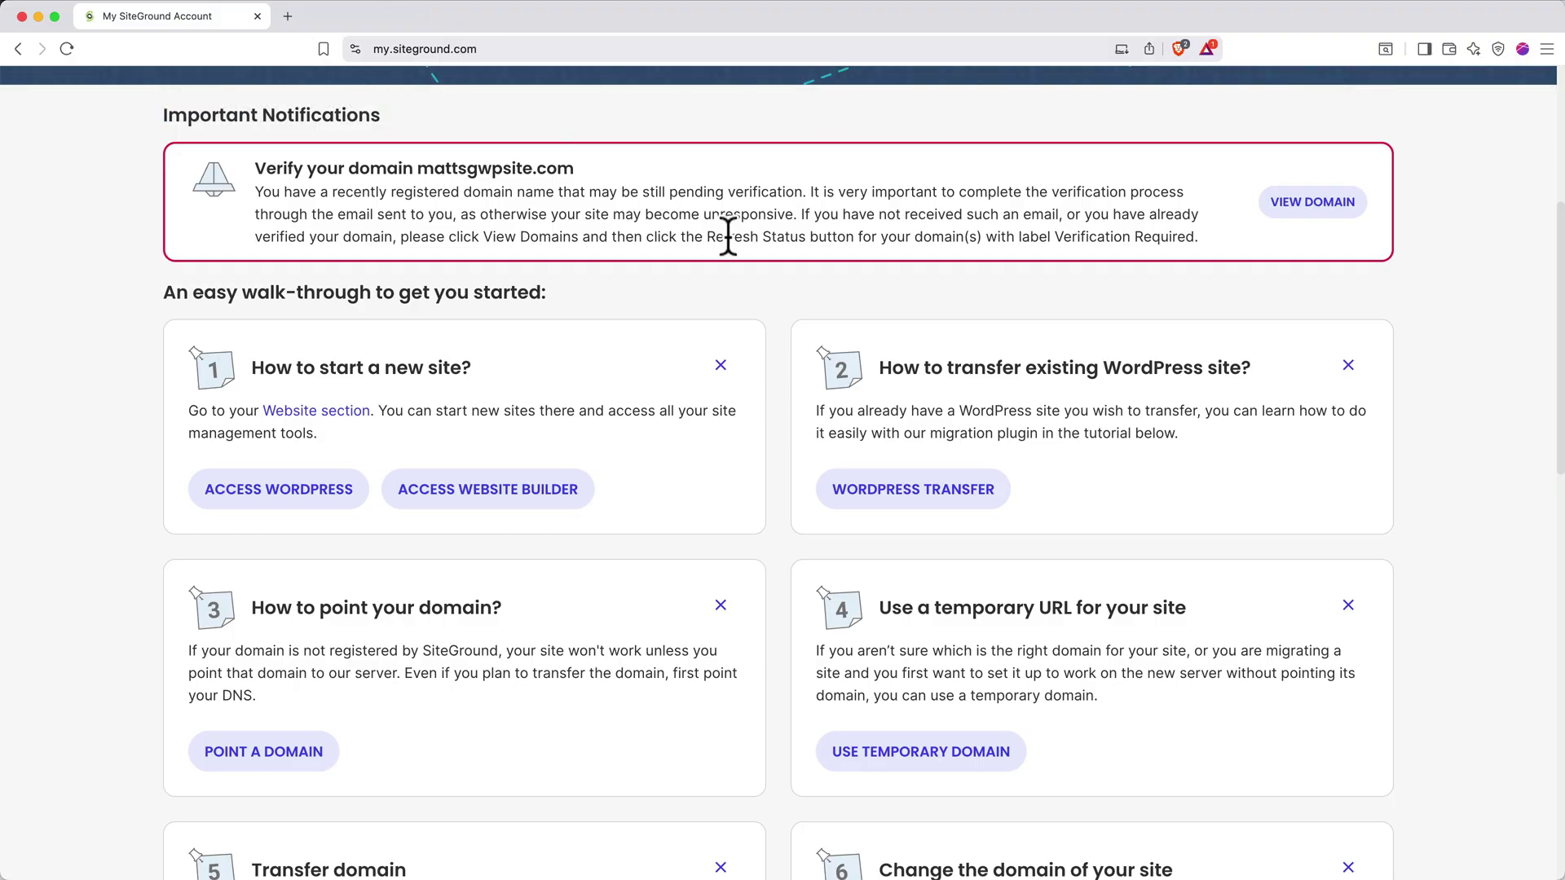
scroll(764, 295, "up", 5)
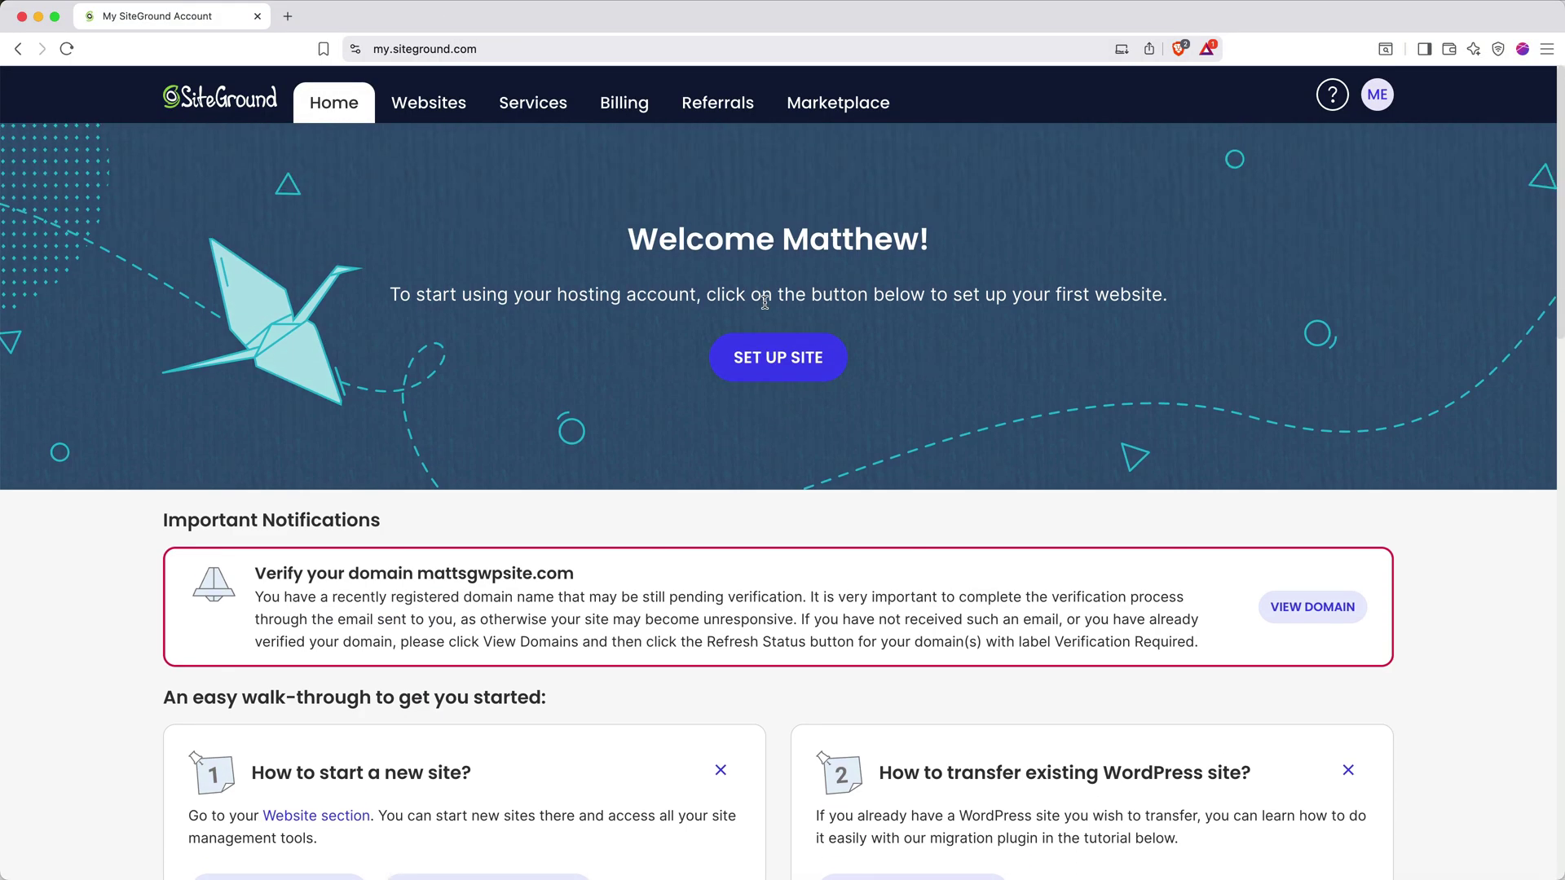
left_click(784, 365)
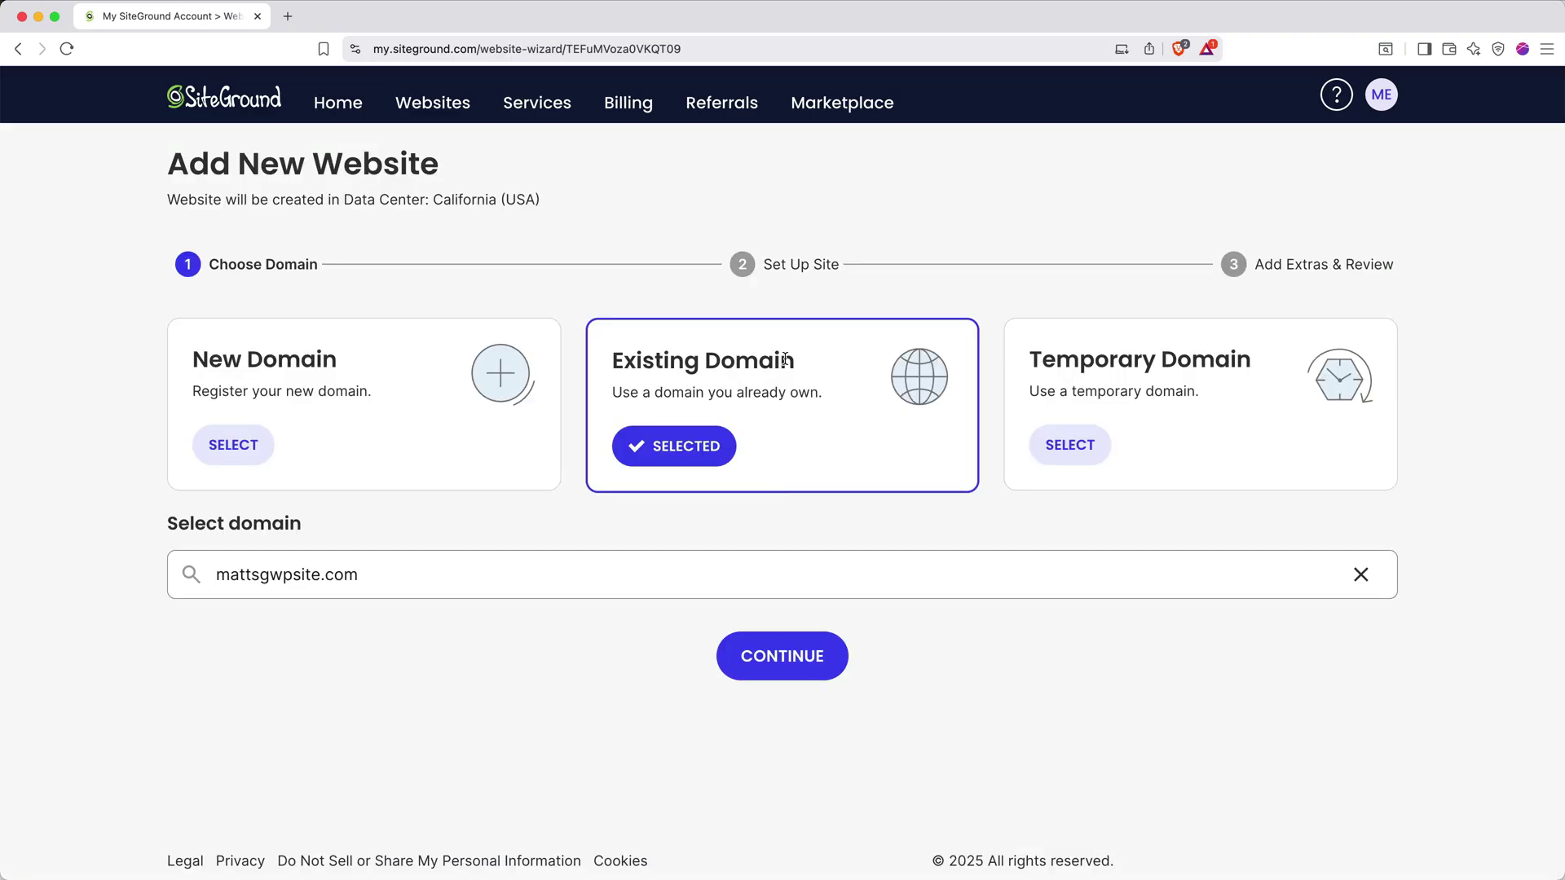
left_click(770, 660)
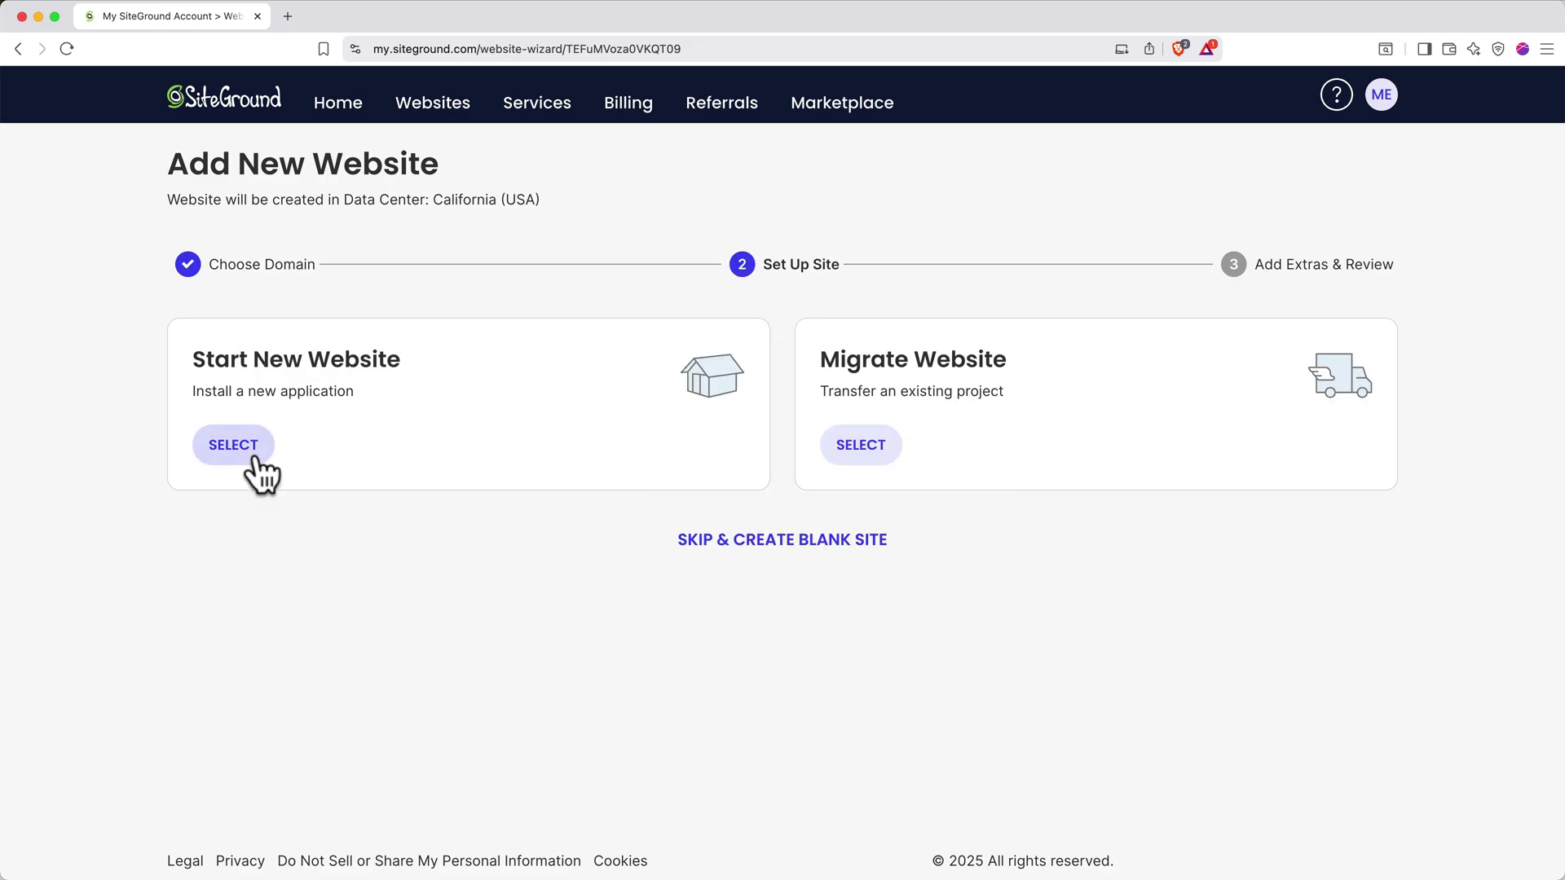
left_click(249, 454)
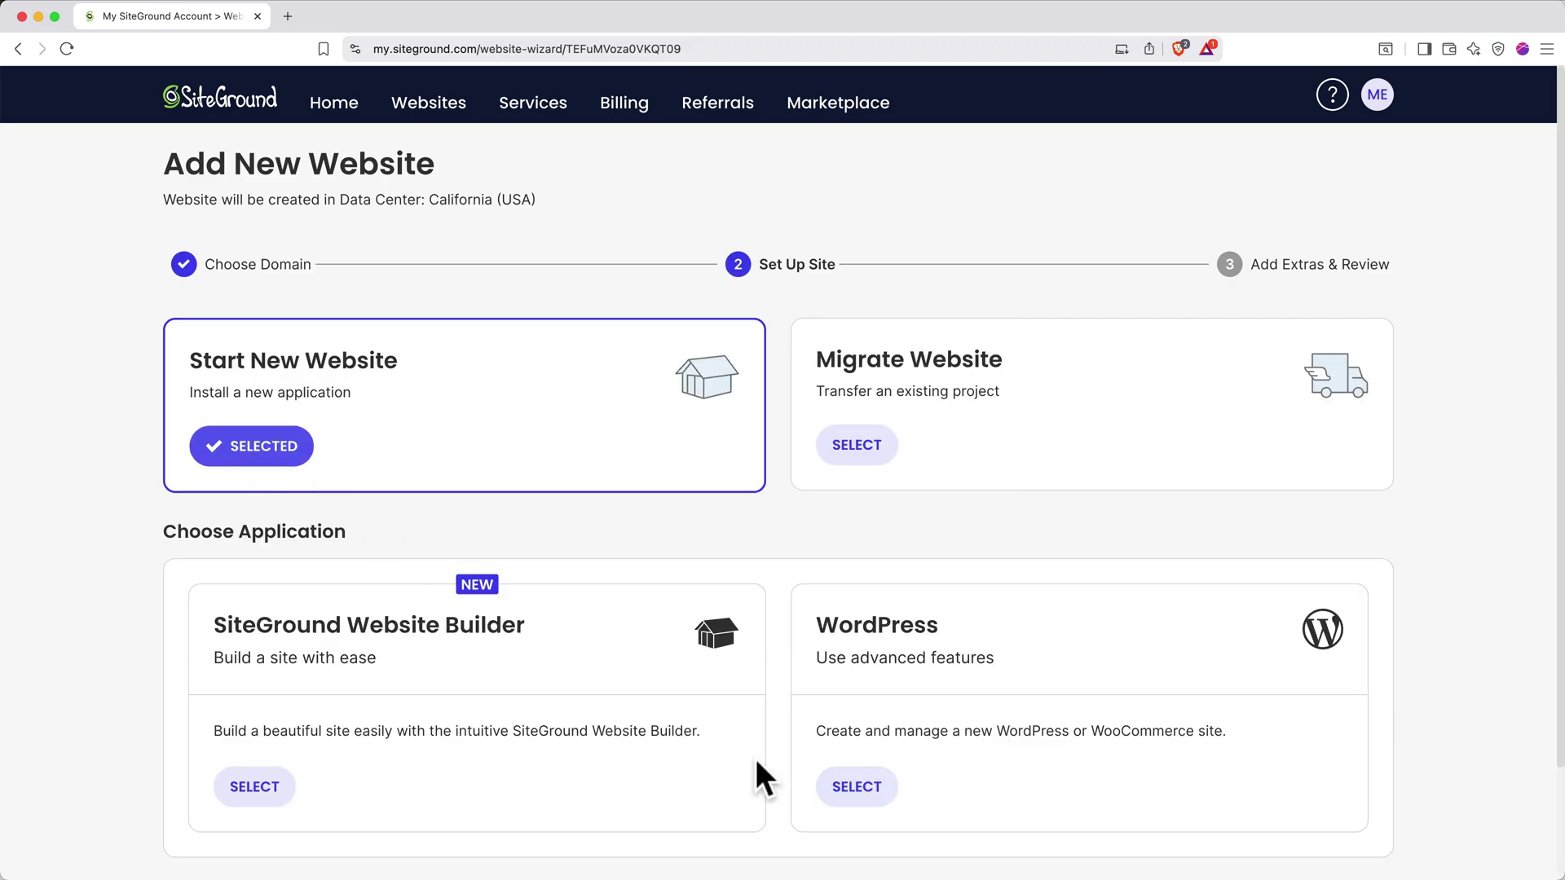
left_click(855, 792)
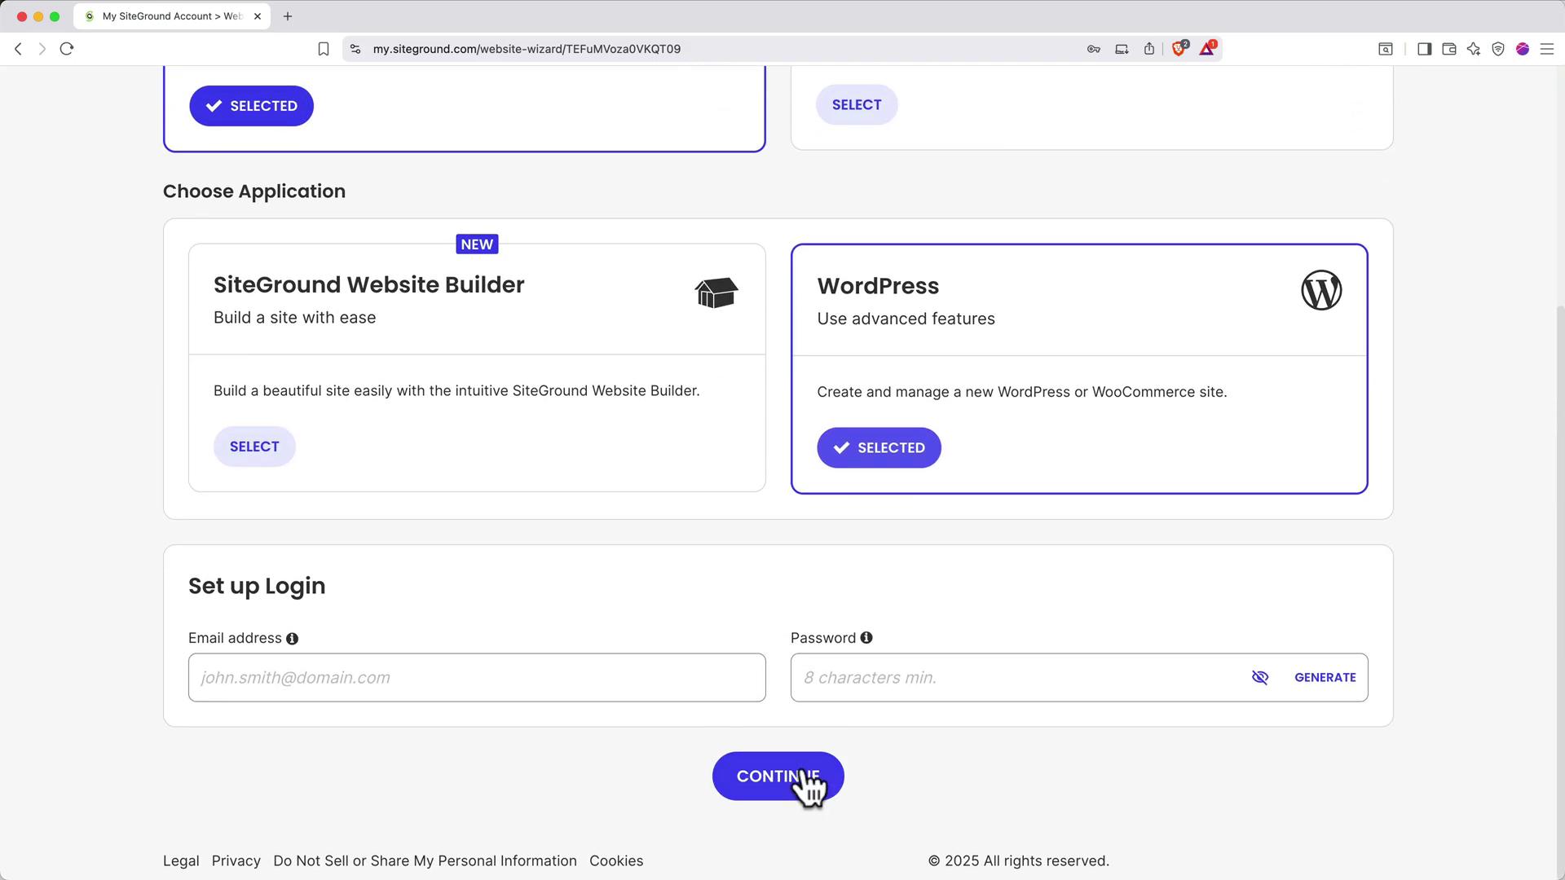
Autofill the saved site login, decline the Site Scanner add-on, and finish creating the site.
left_click(644, 675)
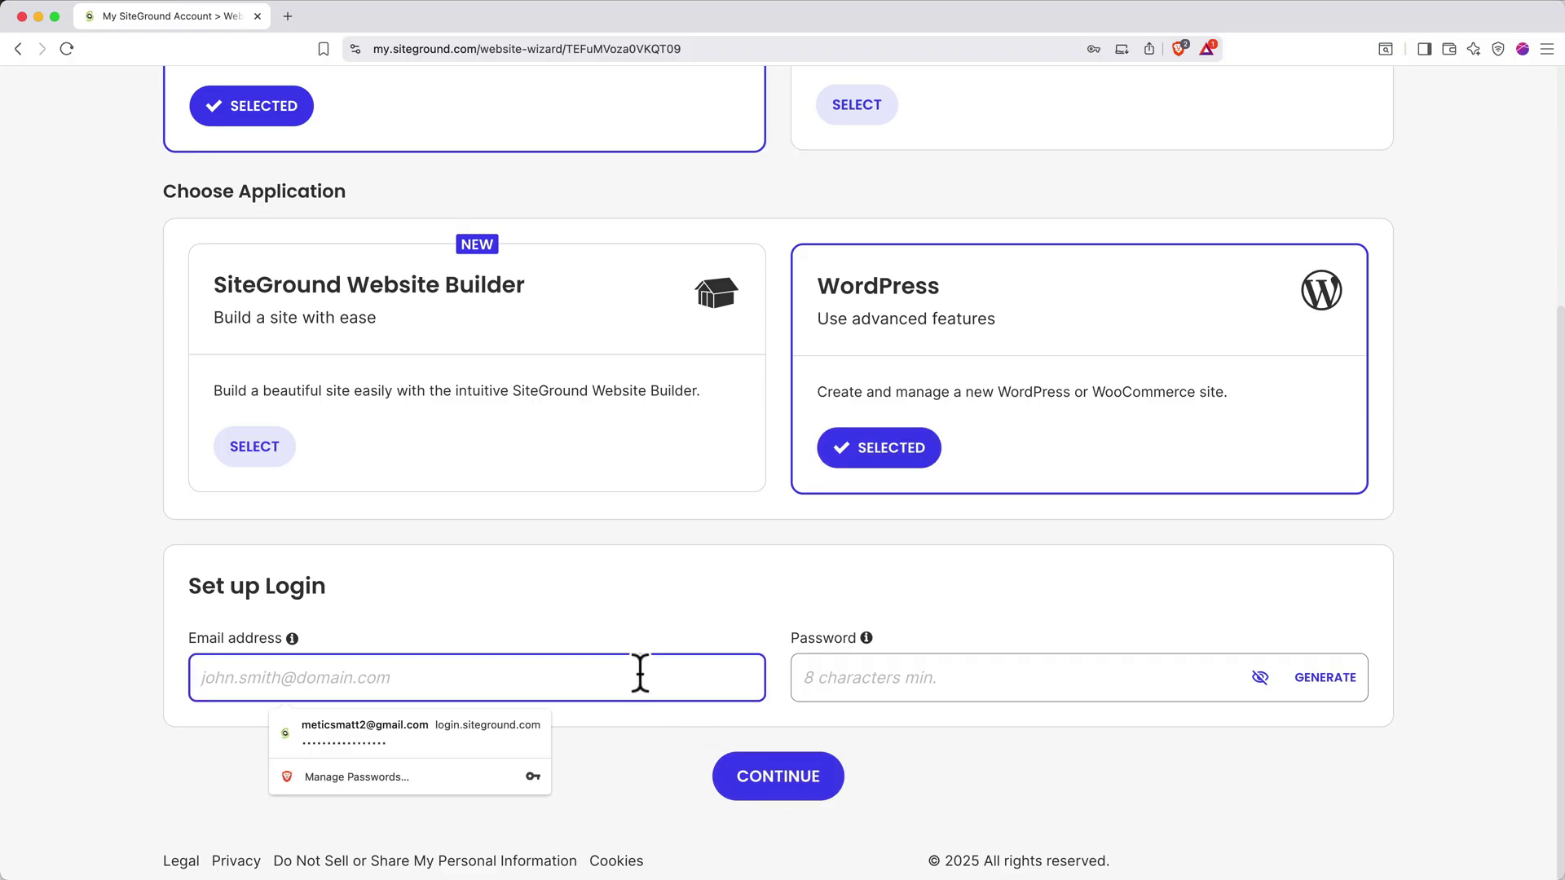
key("Down")
key("Return")
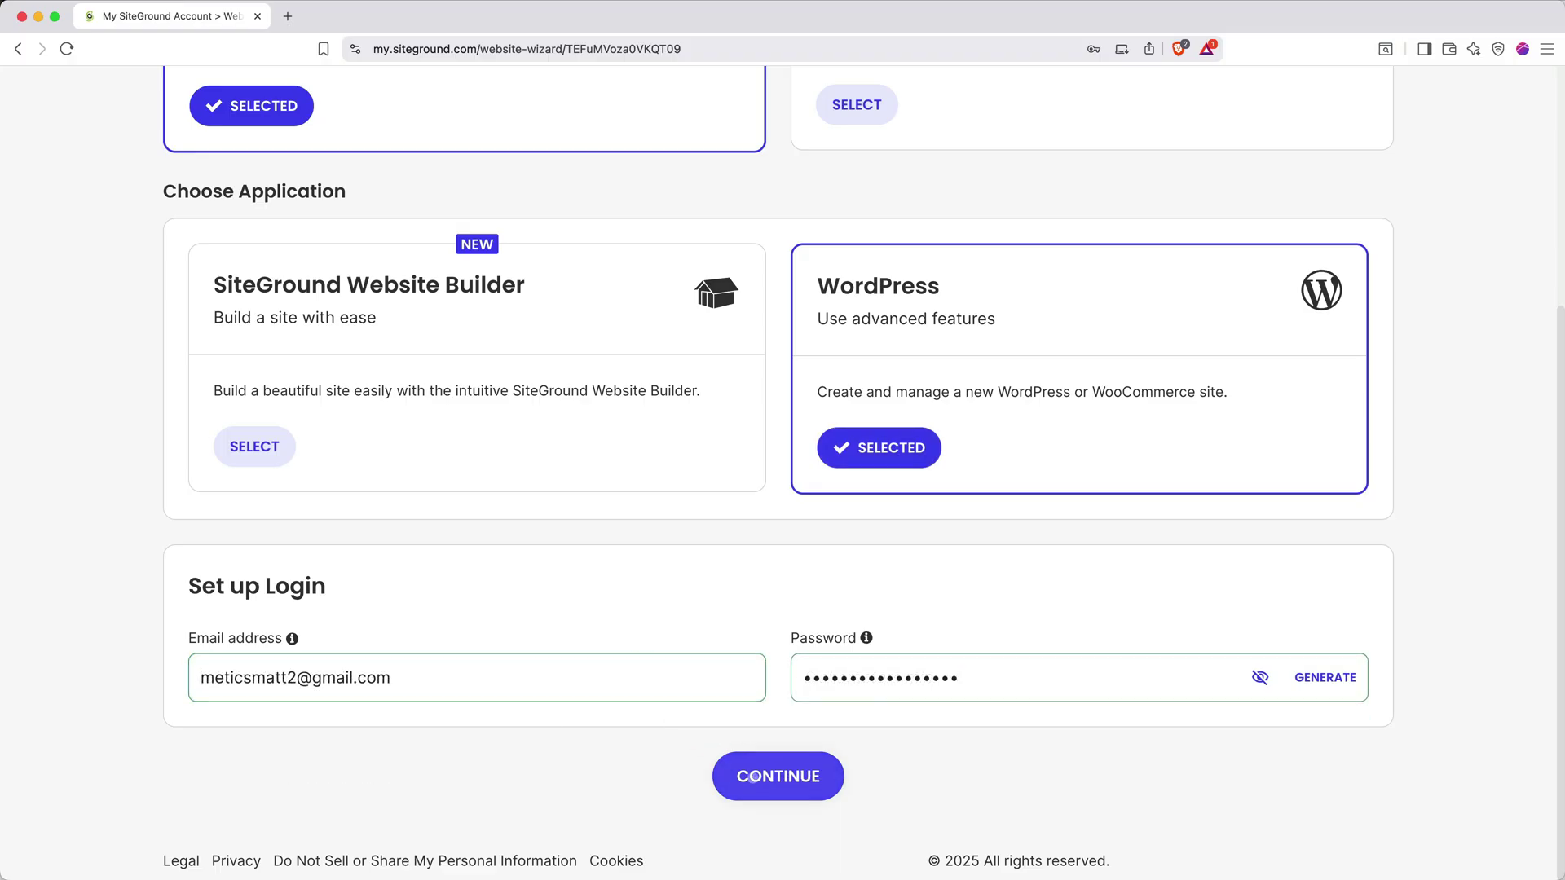
left_click(754, 777)
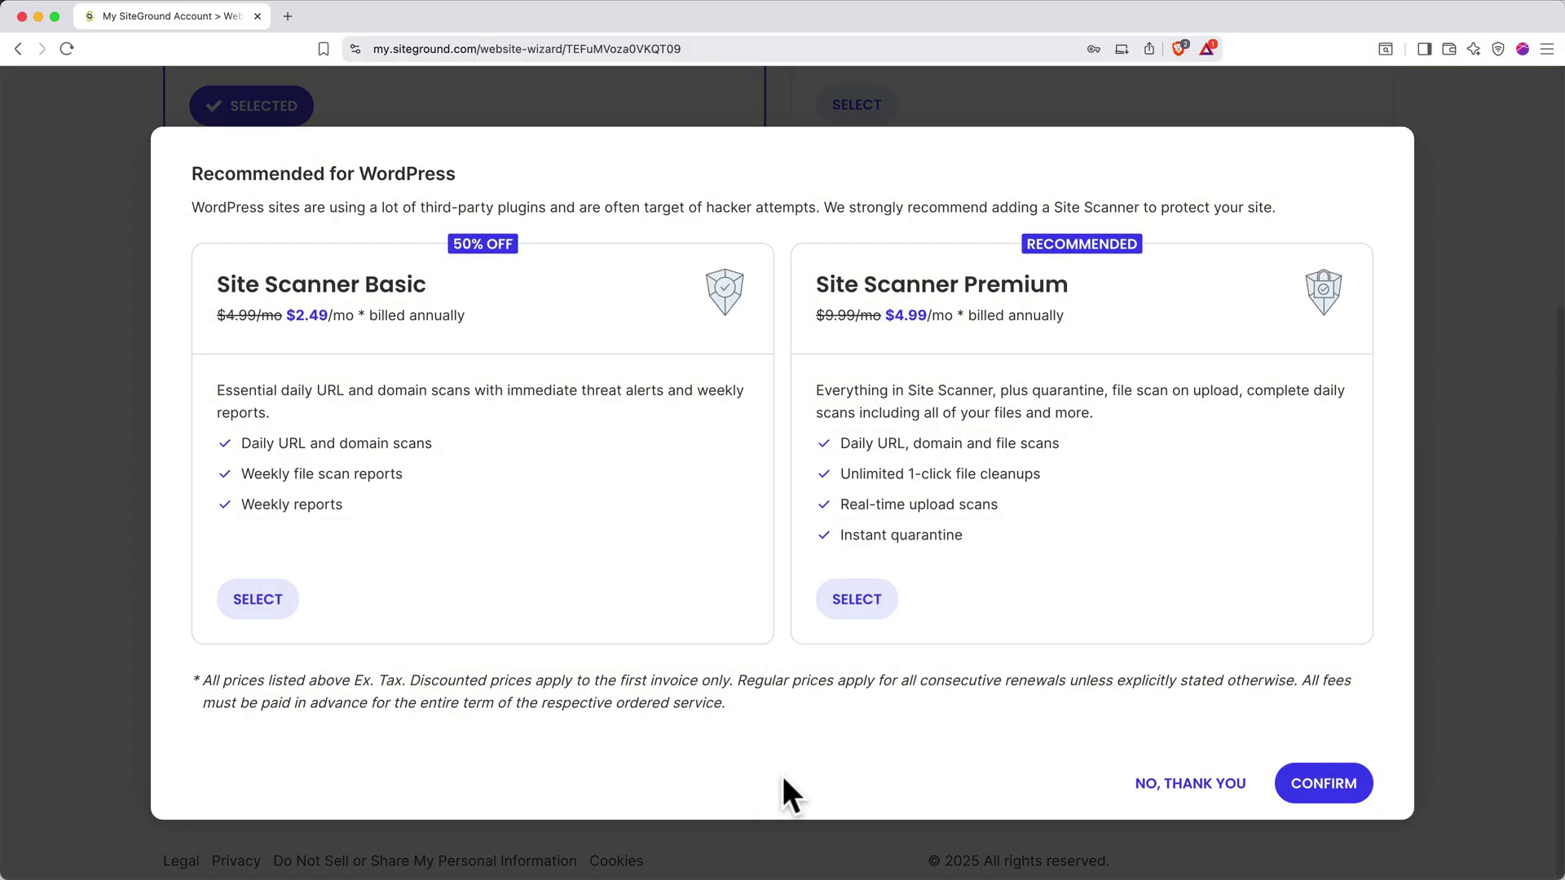
left_click(1153, 795)
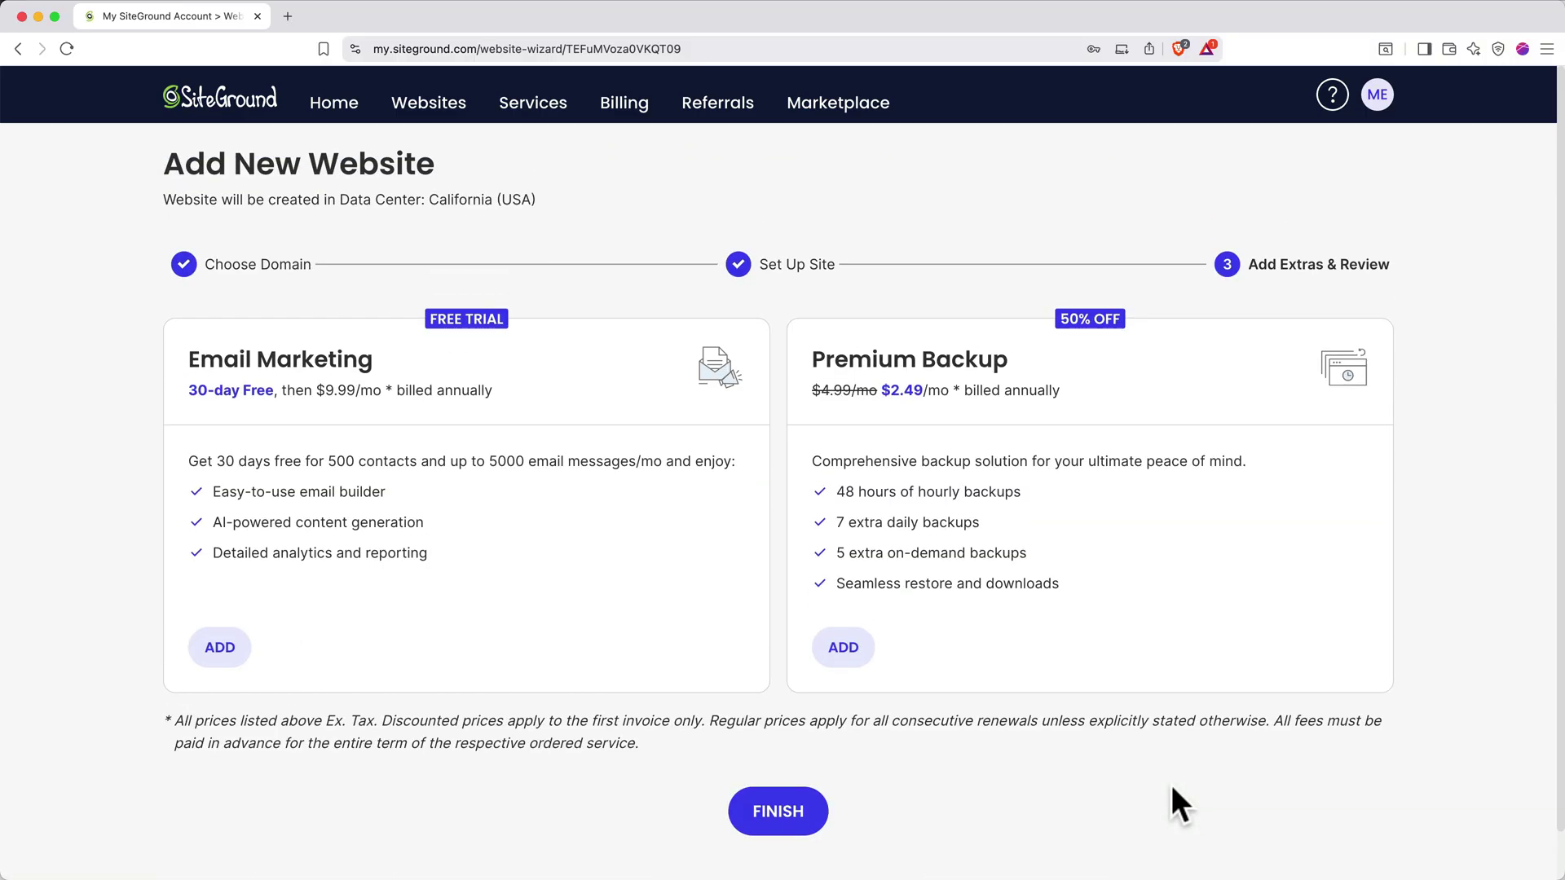
left_click(799, 812)
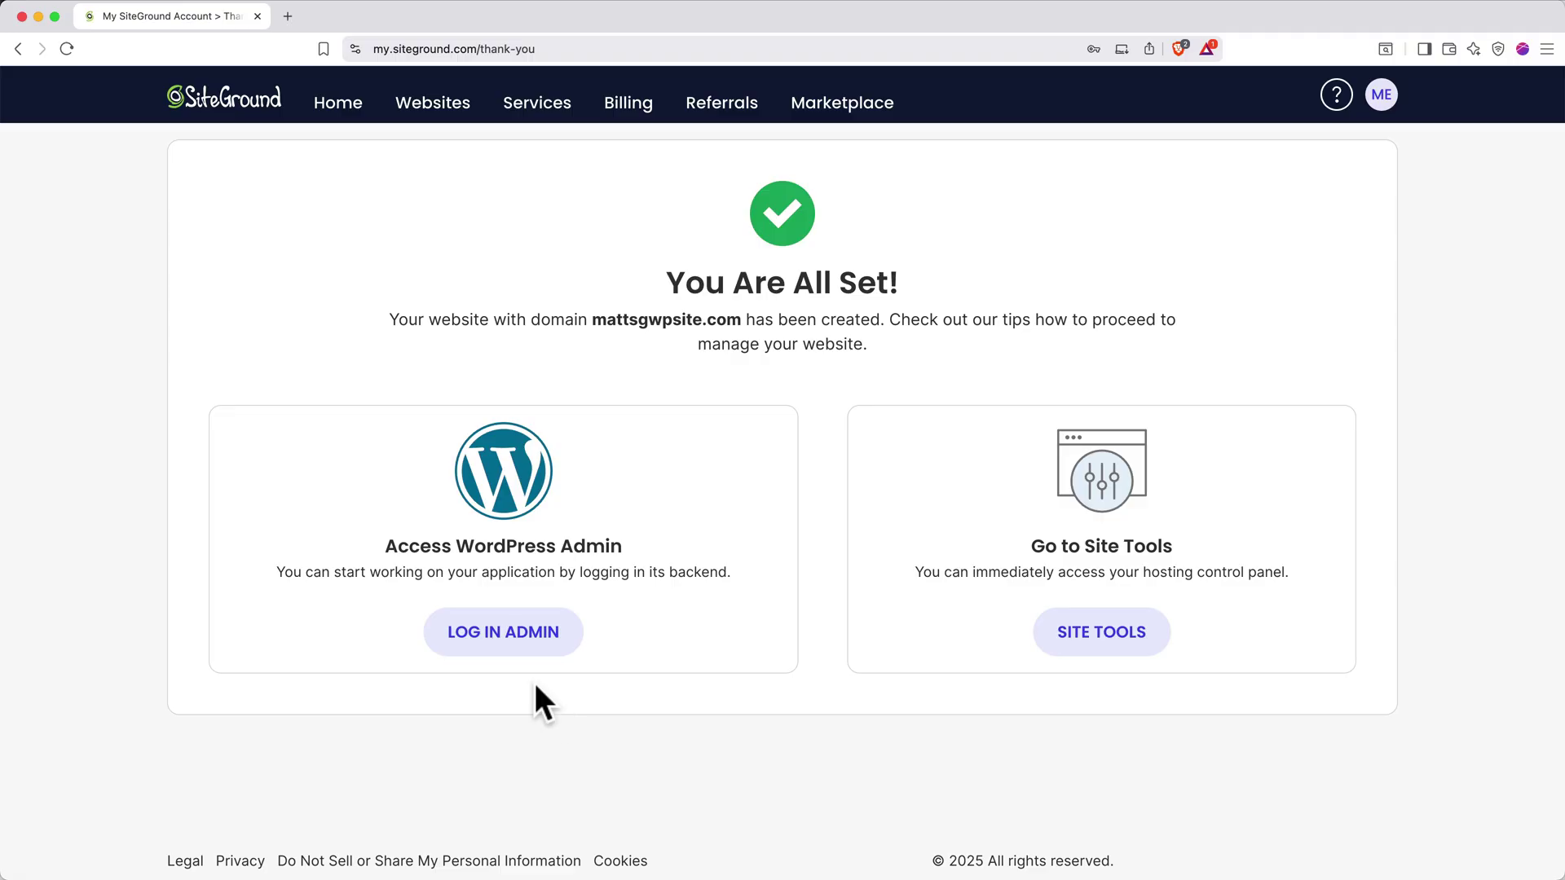
Open the WordPress admin, exit the starter wizard, and load mattsgwpsite.com/wp-admin.
left_click(503, 639)
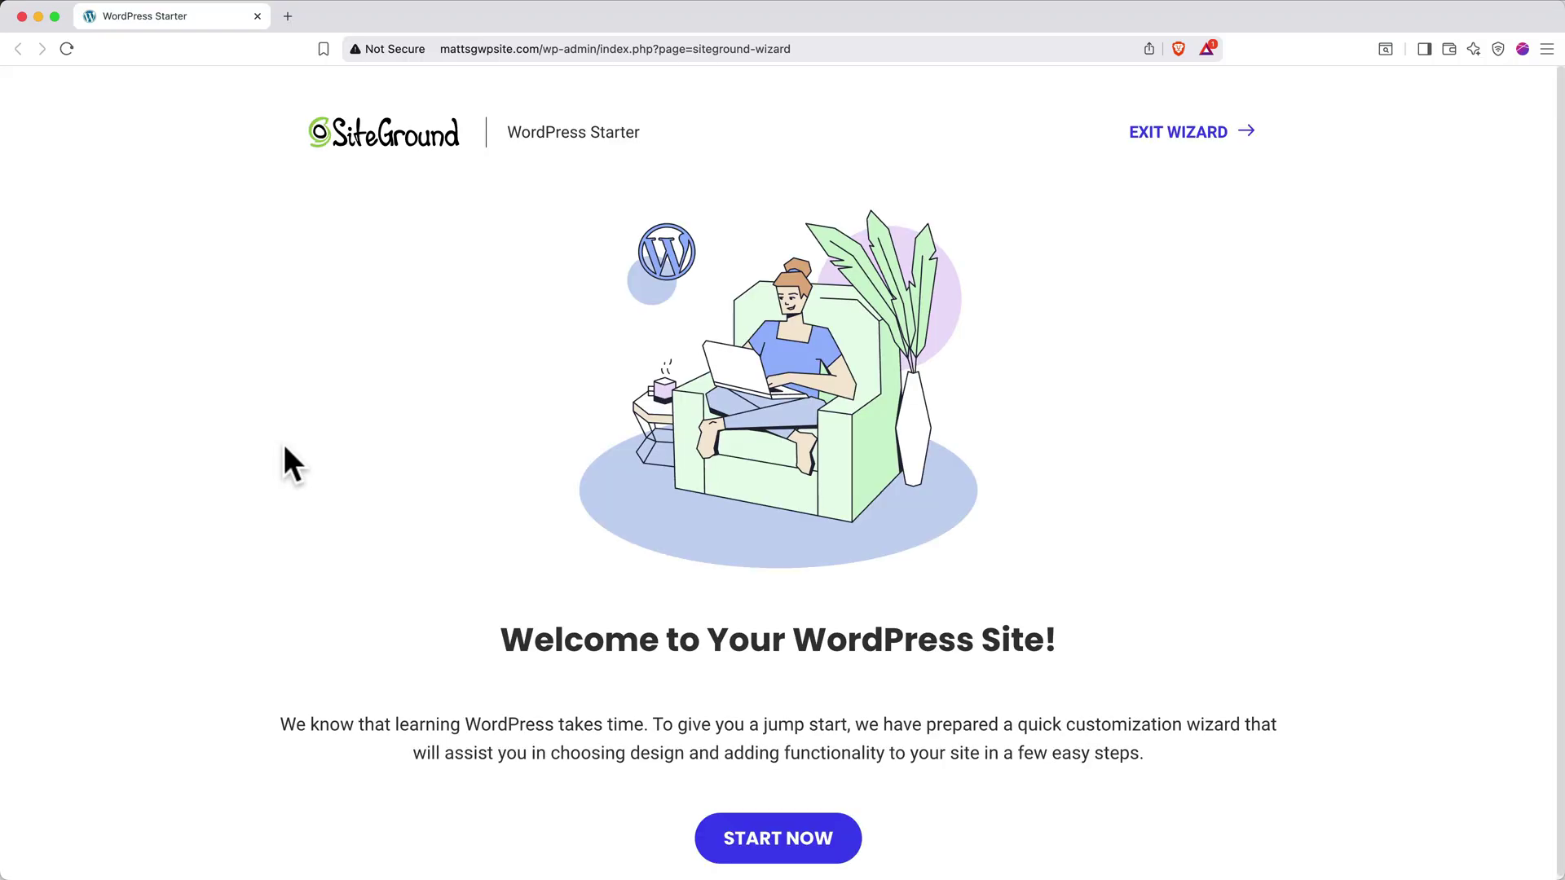
left_click(1166, 139)
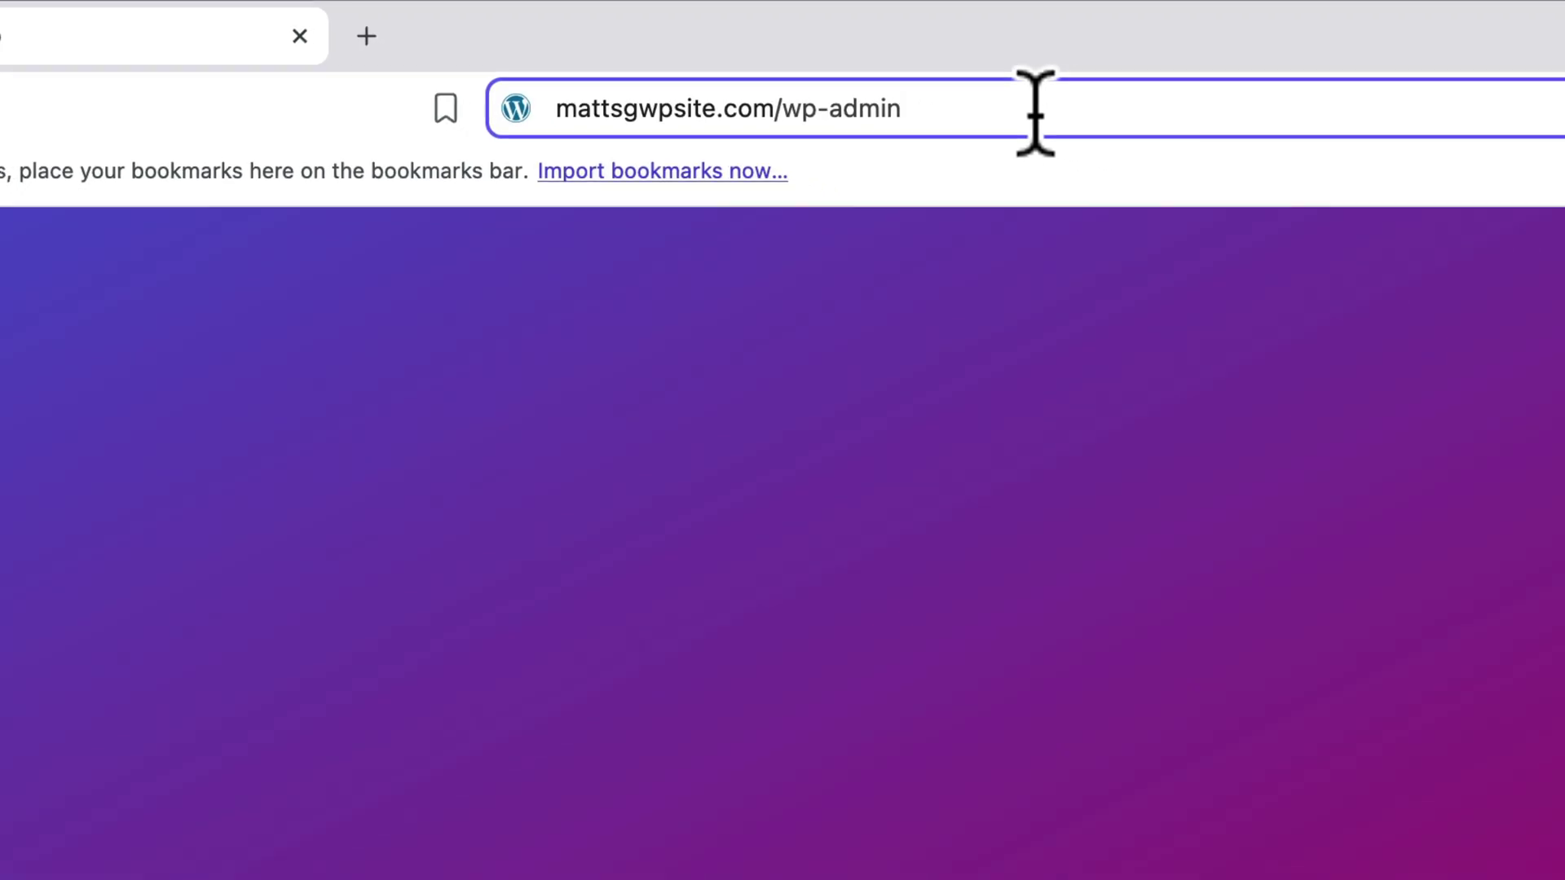
key("Return")
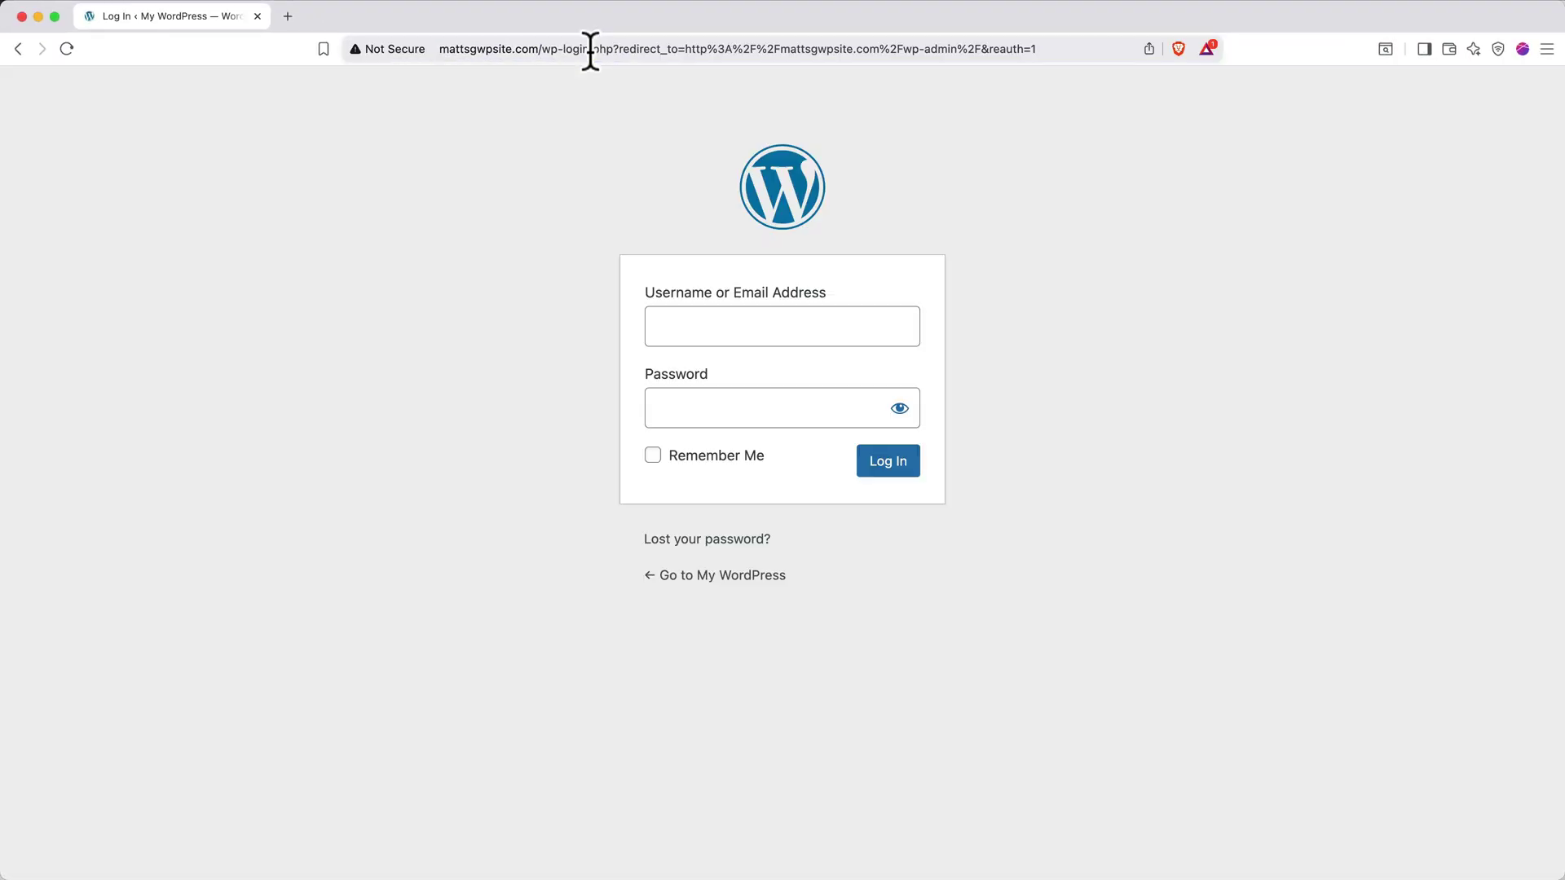
Sign in to the WordPress admin with the site's e-mail and password.
key("Tab")
type("****************")
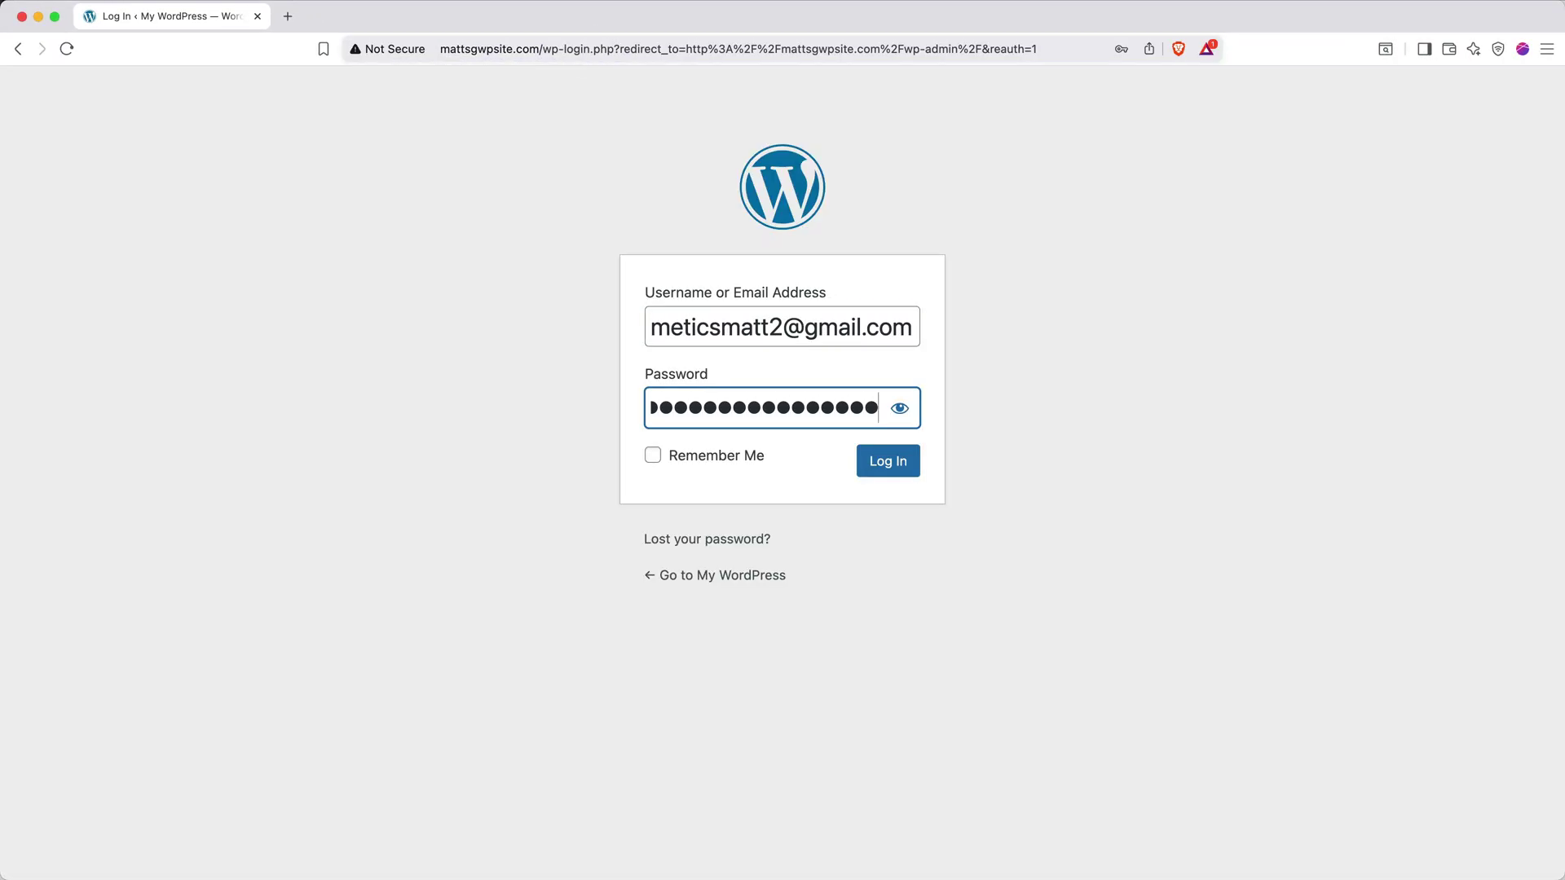
left_click(866, 462)
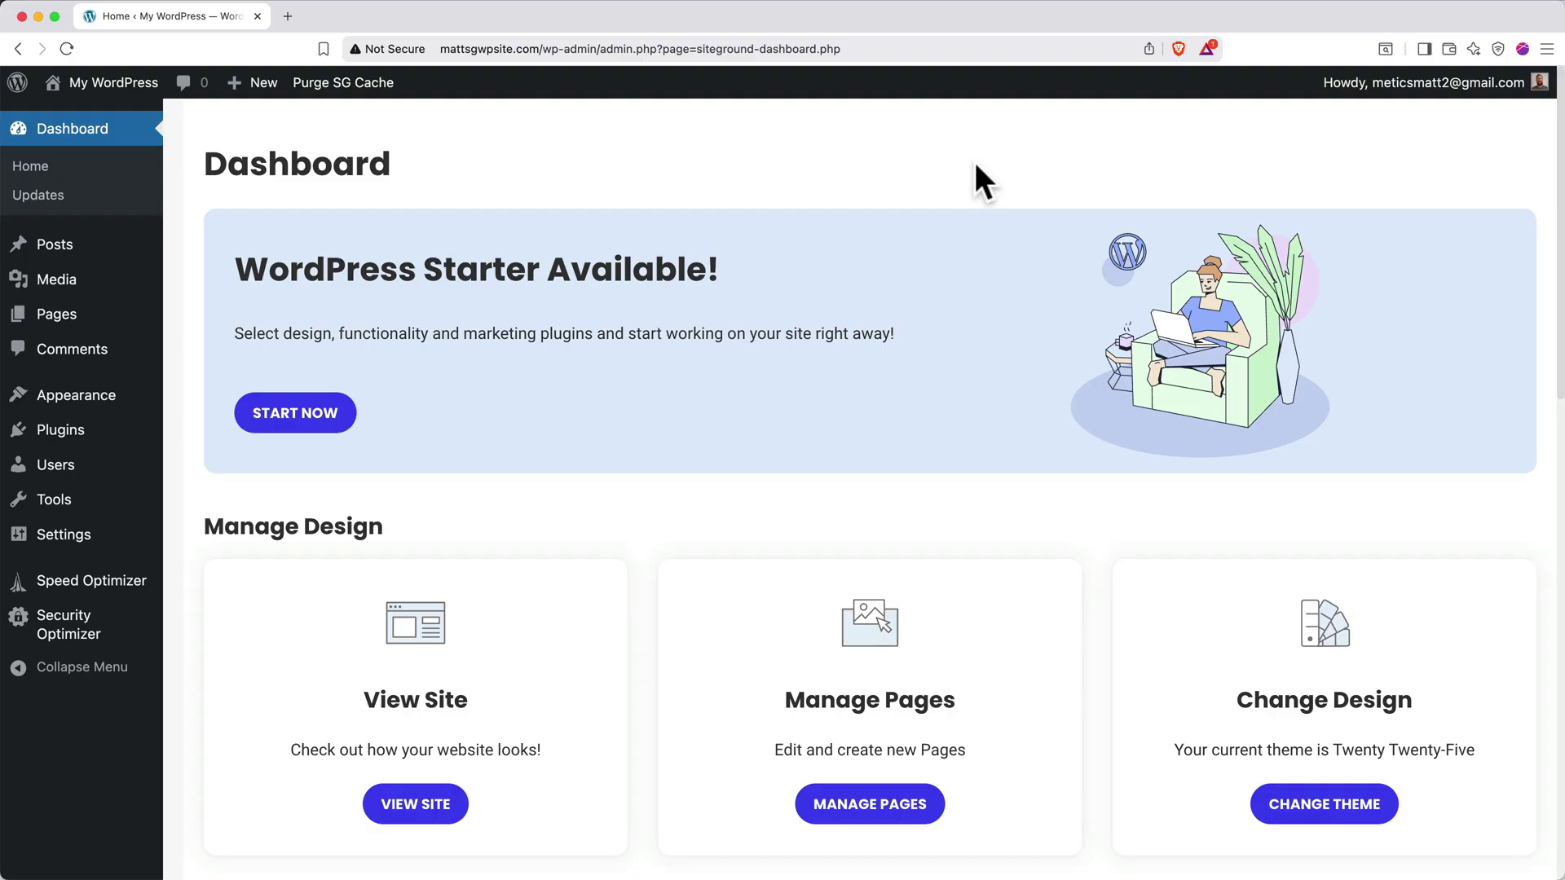
Bulk-deactivate the Security Optimizer, SiteGround Central and Speed Optimizer plugins.
left_click(94, 436)
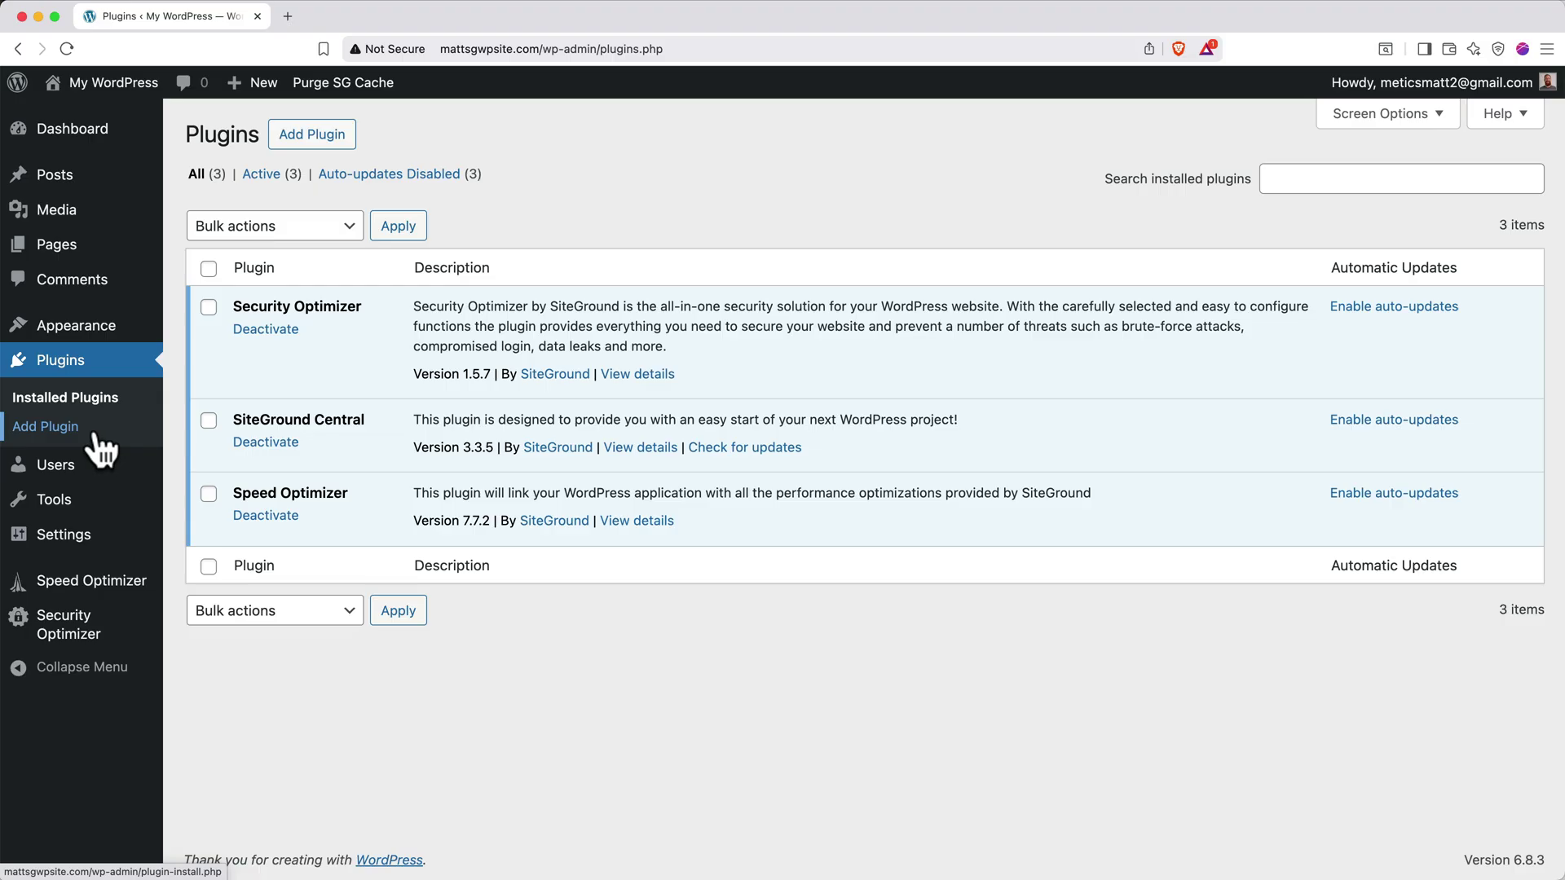
left_click(209, 270)
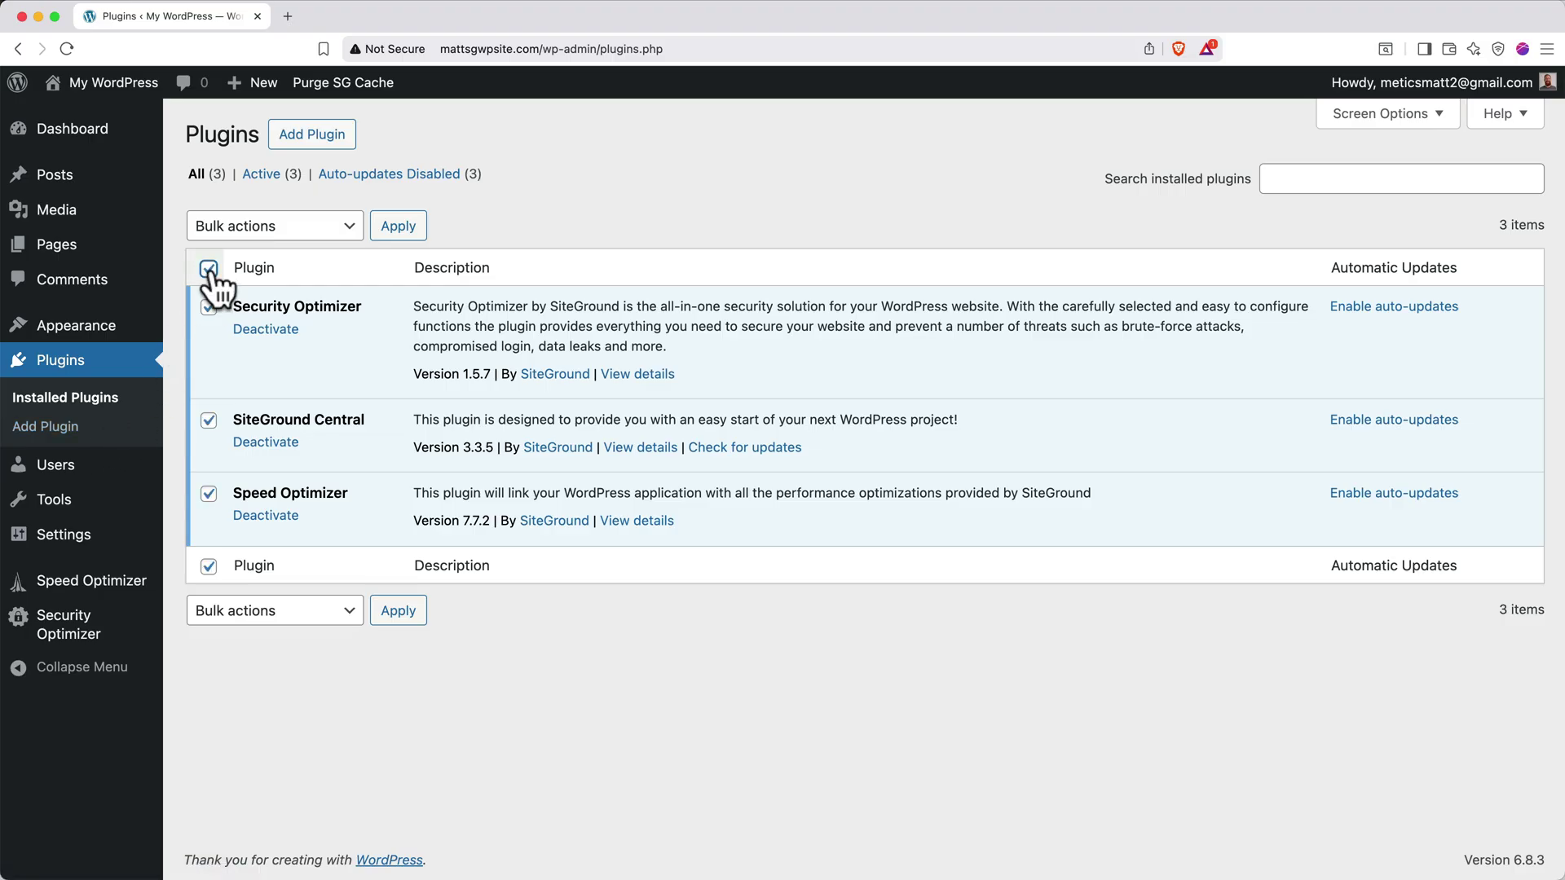
left_click(281, 228)
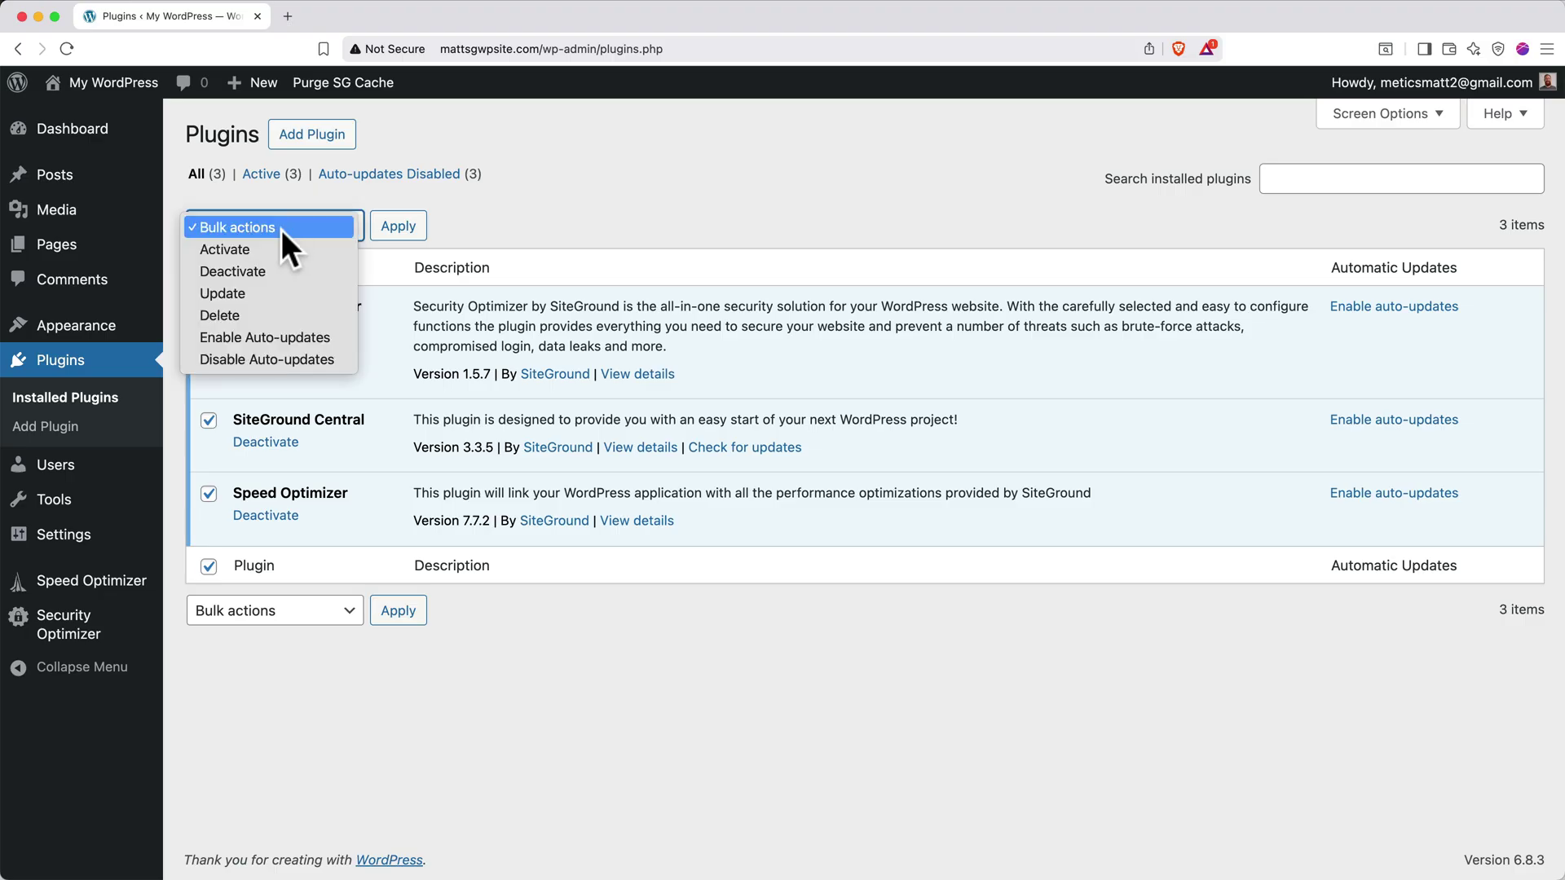
left_click(273, 271)
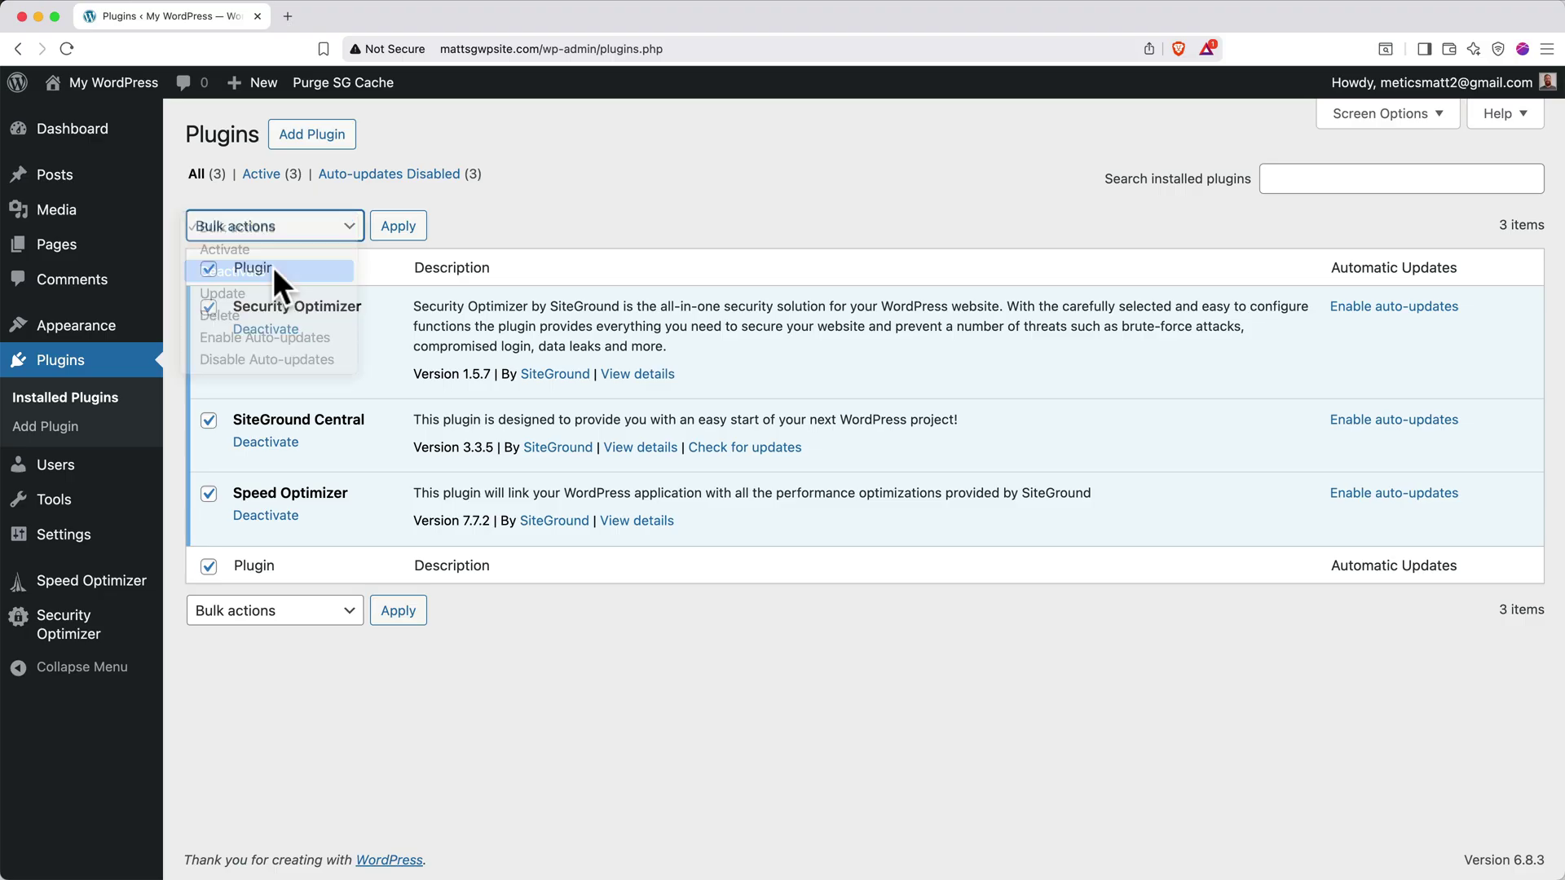
left_click(400, 227)
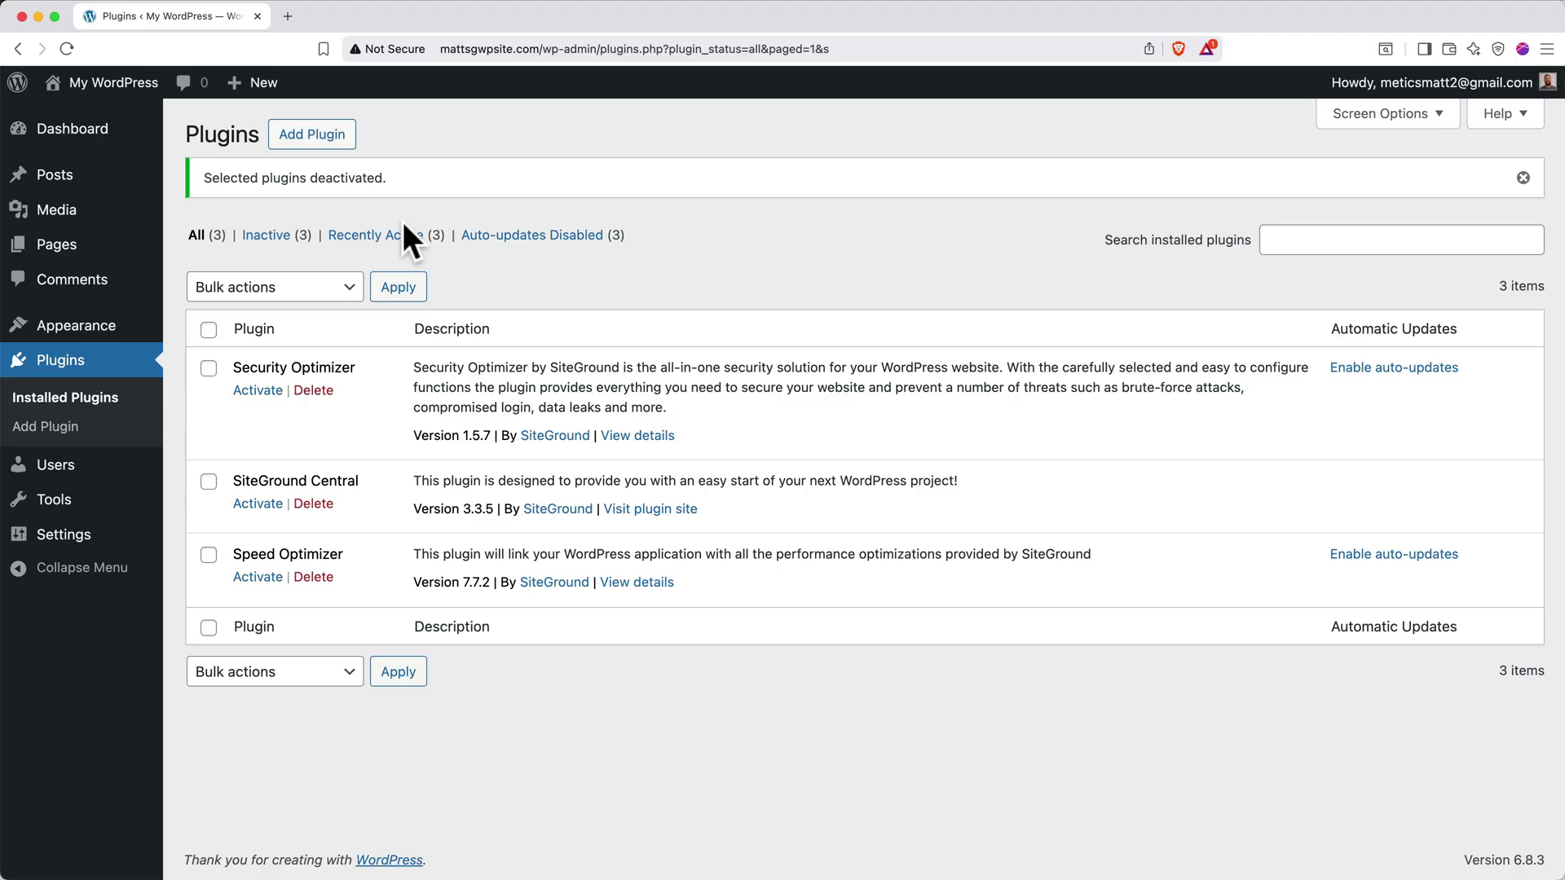
left_click(111, 328)
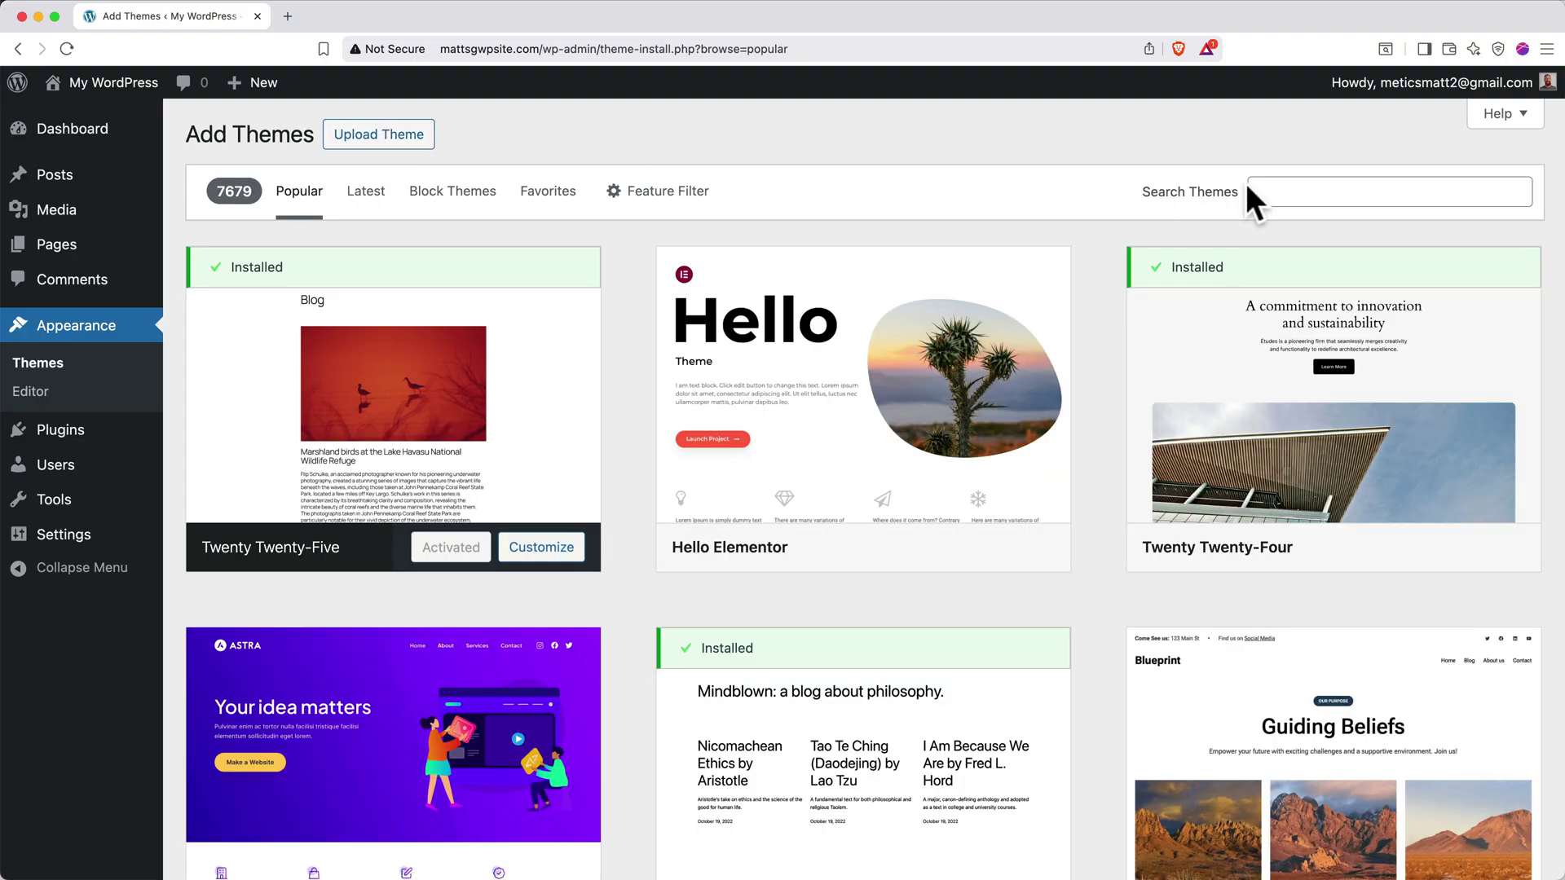
Search for 'astra', install and activate the Astra theme, and dismiss both welcome notices.
left_click(1259, 191)
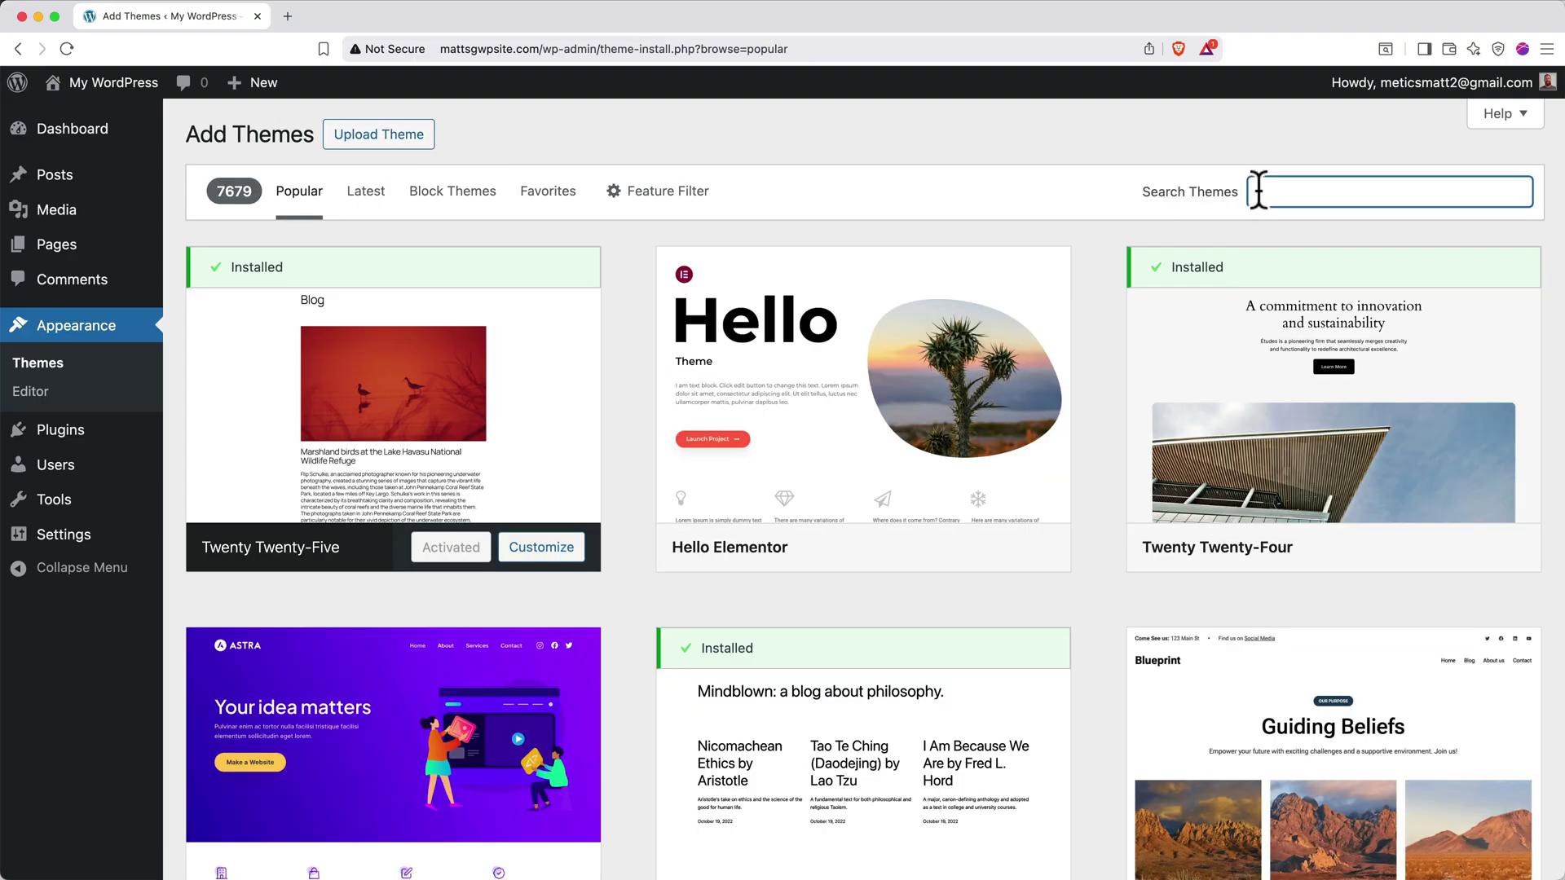
type("astra")
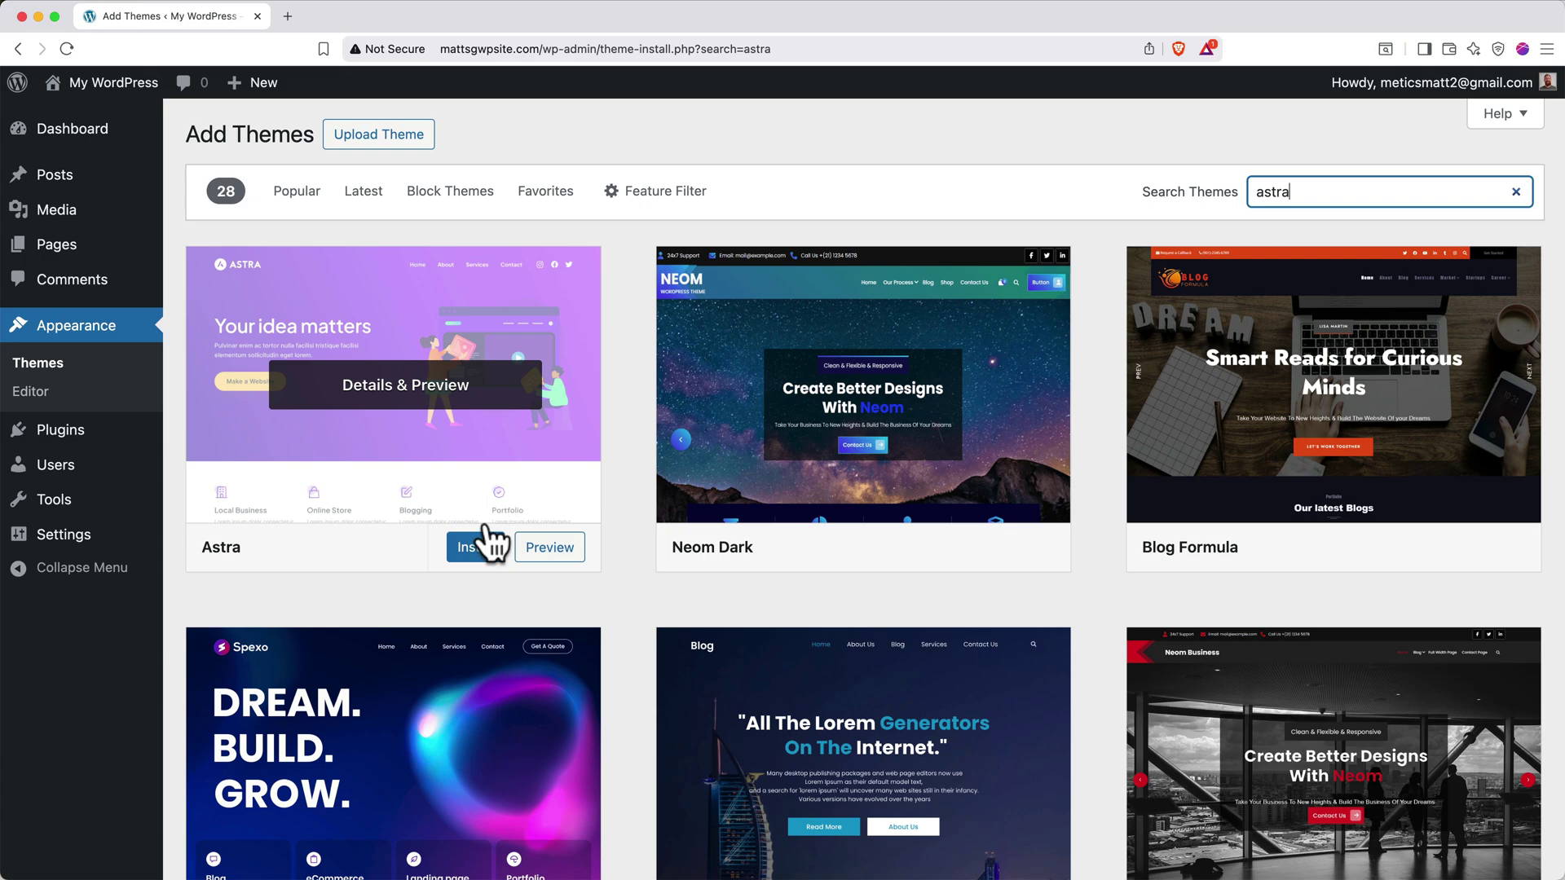
left_click(479, 544)
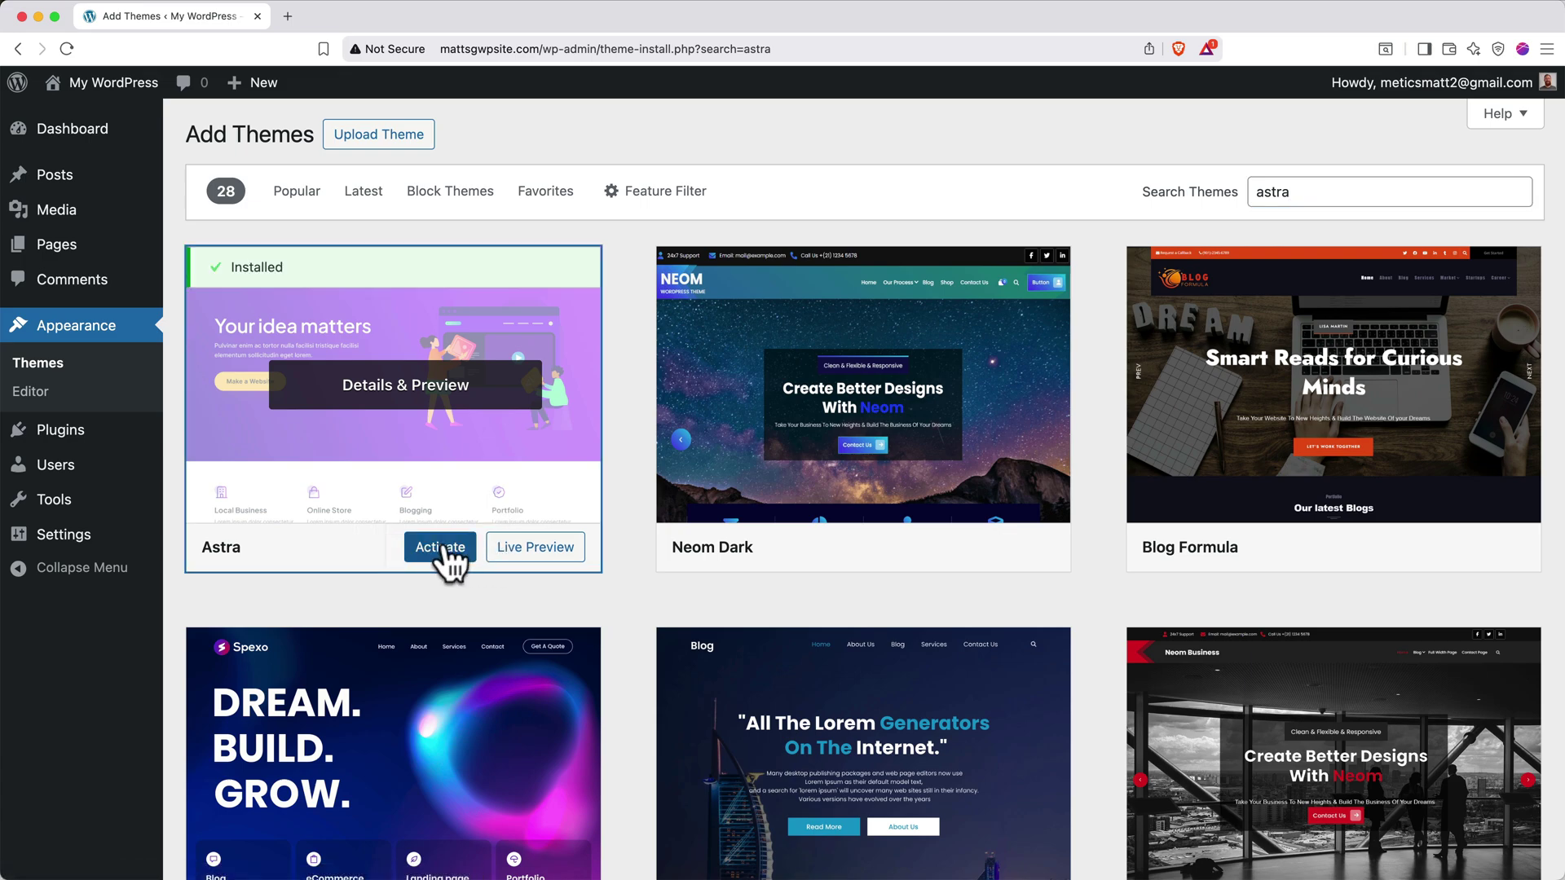
left_click(444, 548)
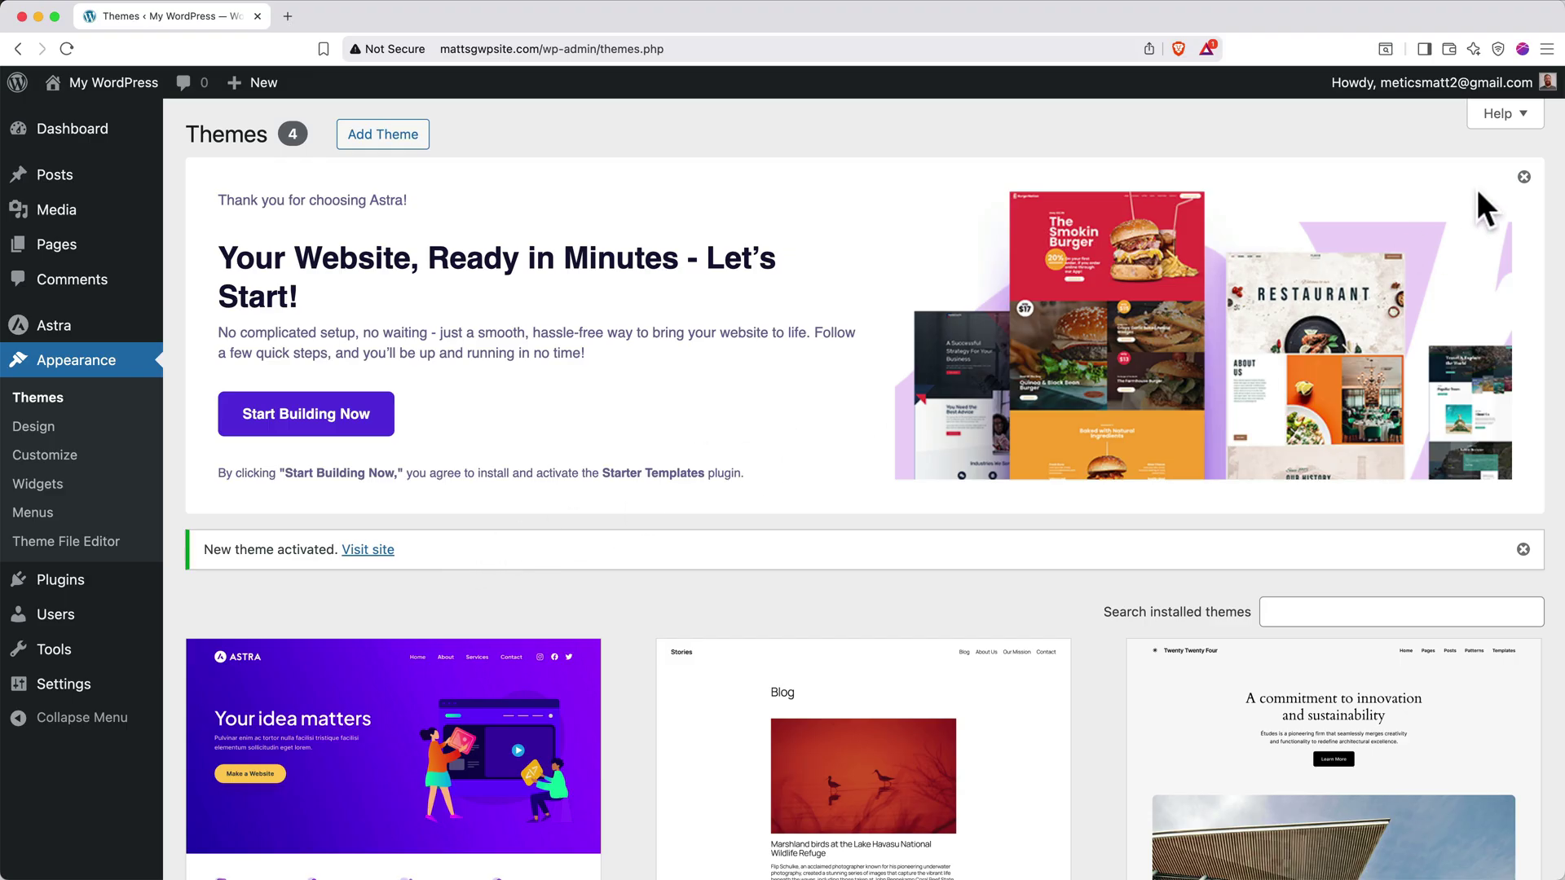
left_click(1523, 177)
left_click(1524, 176)
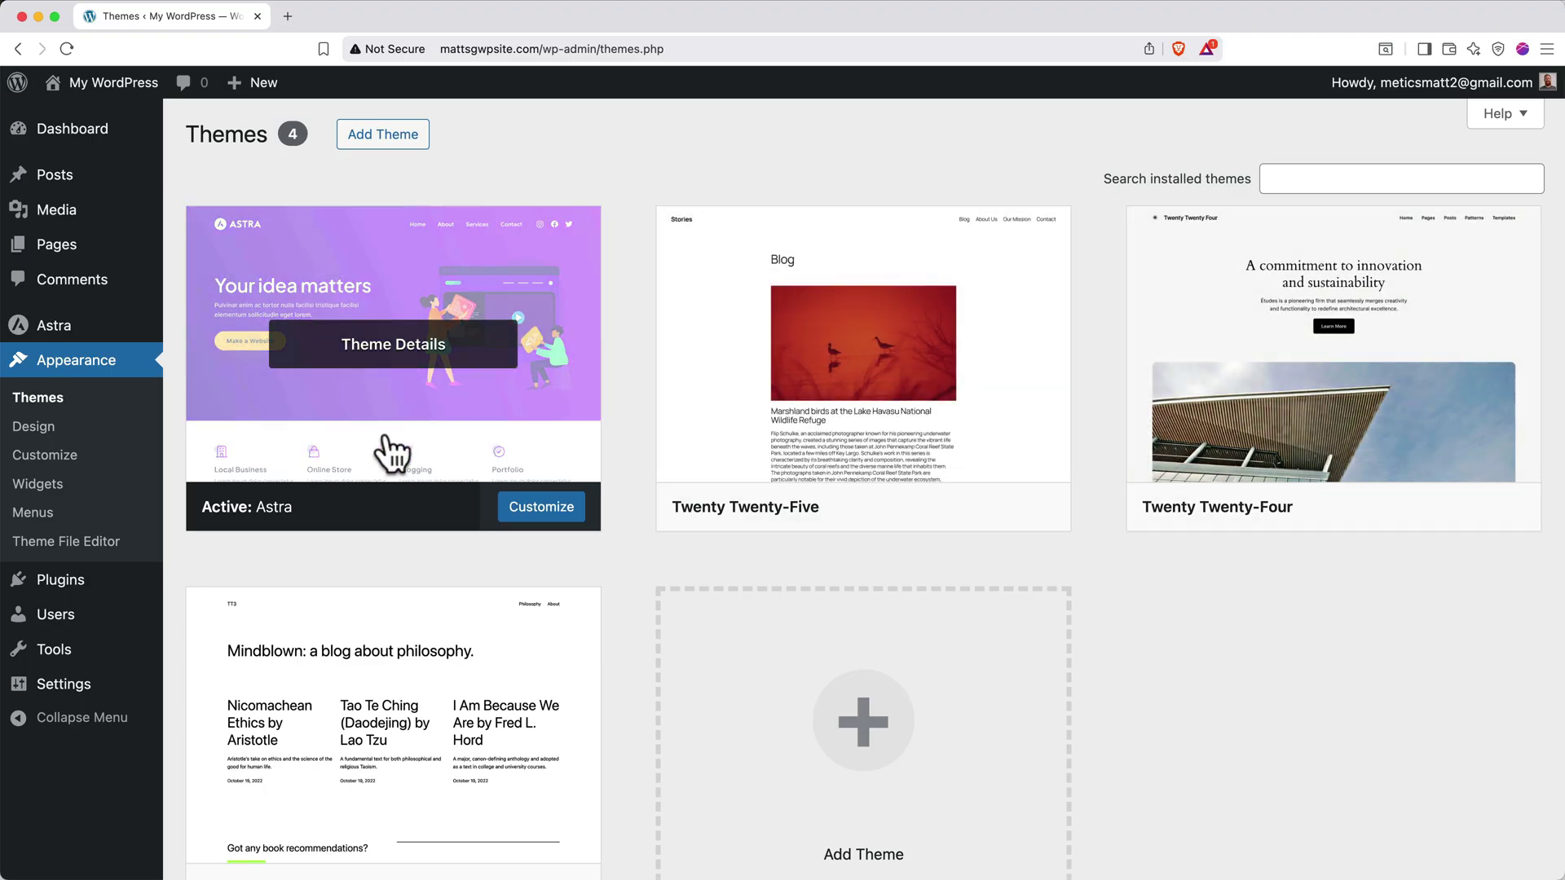
Search for 'starter templates', then install and activate the Starter Templates plugin.
left_click(92, 582)
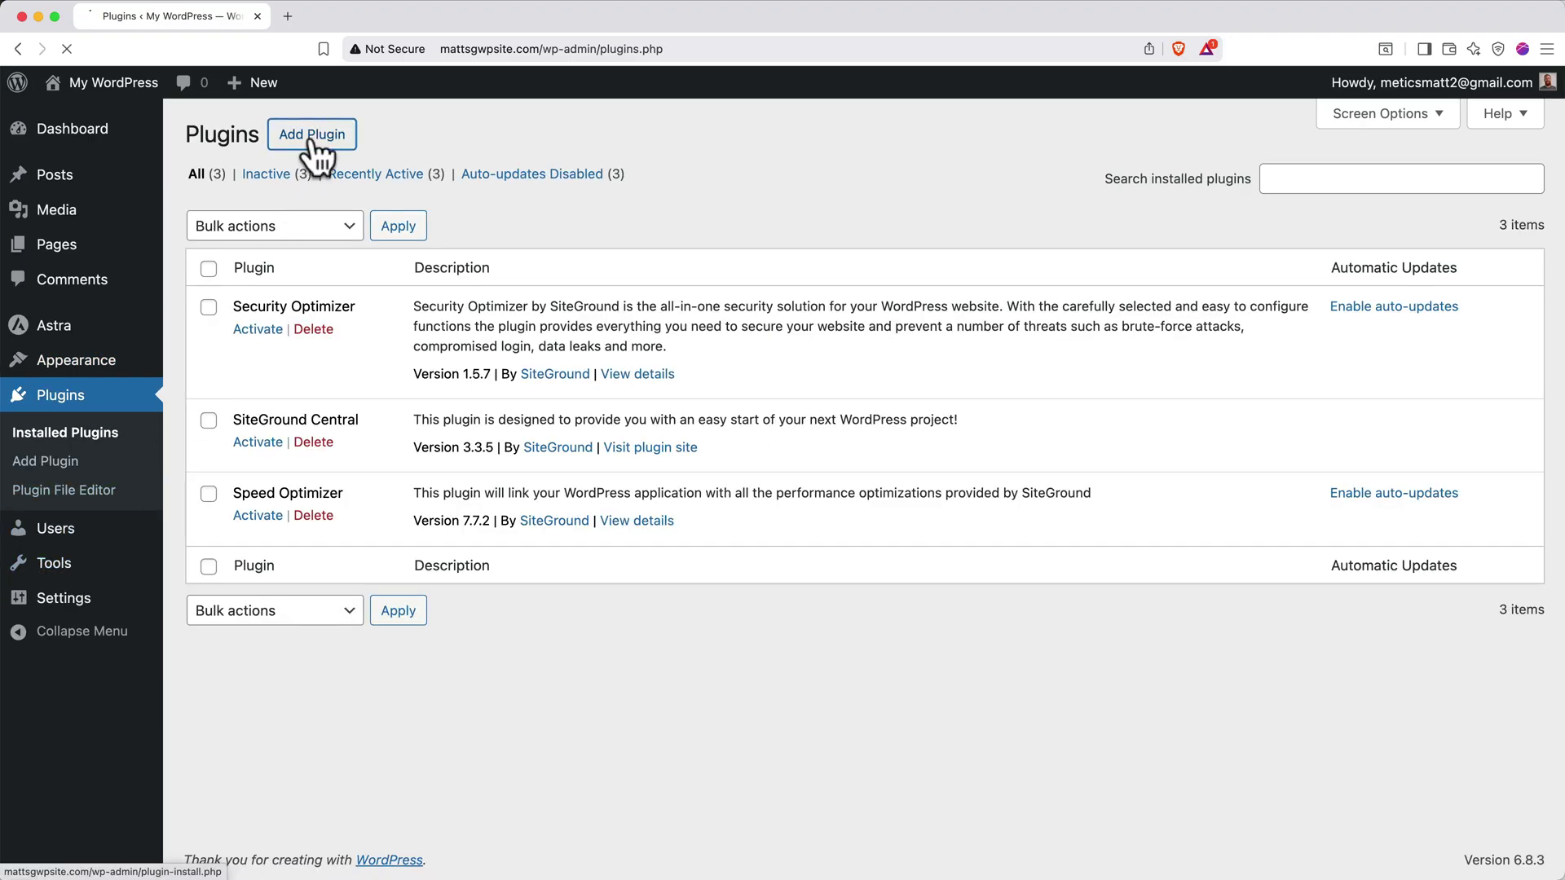
left_click(313, 136)
left_click(1154, 196)
type("starter")
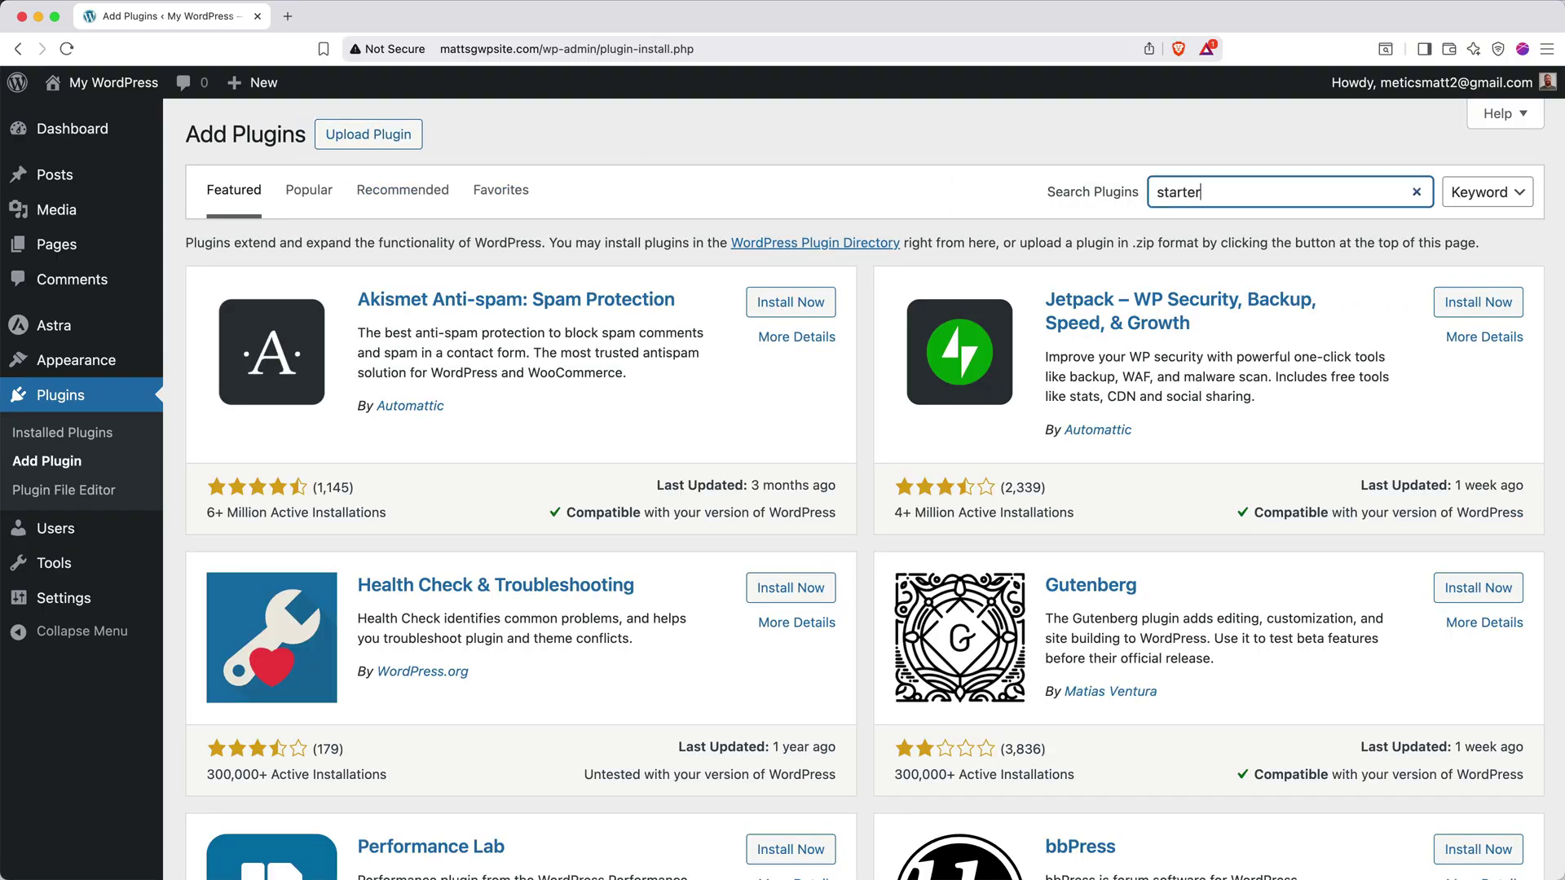
type(" templates")
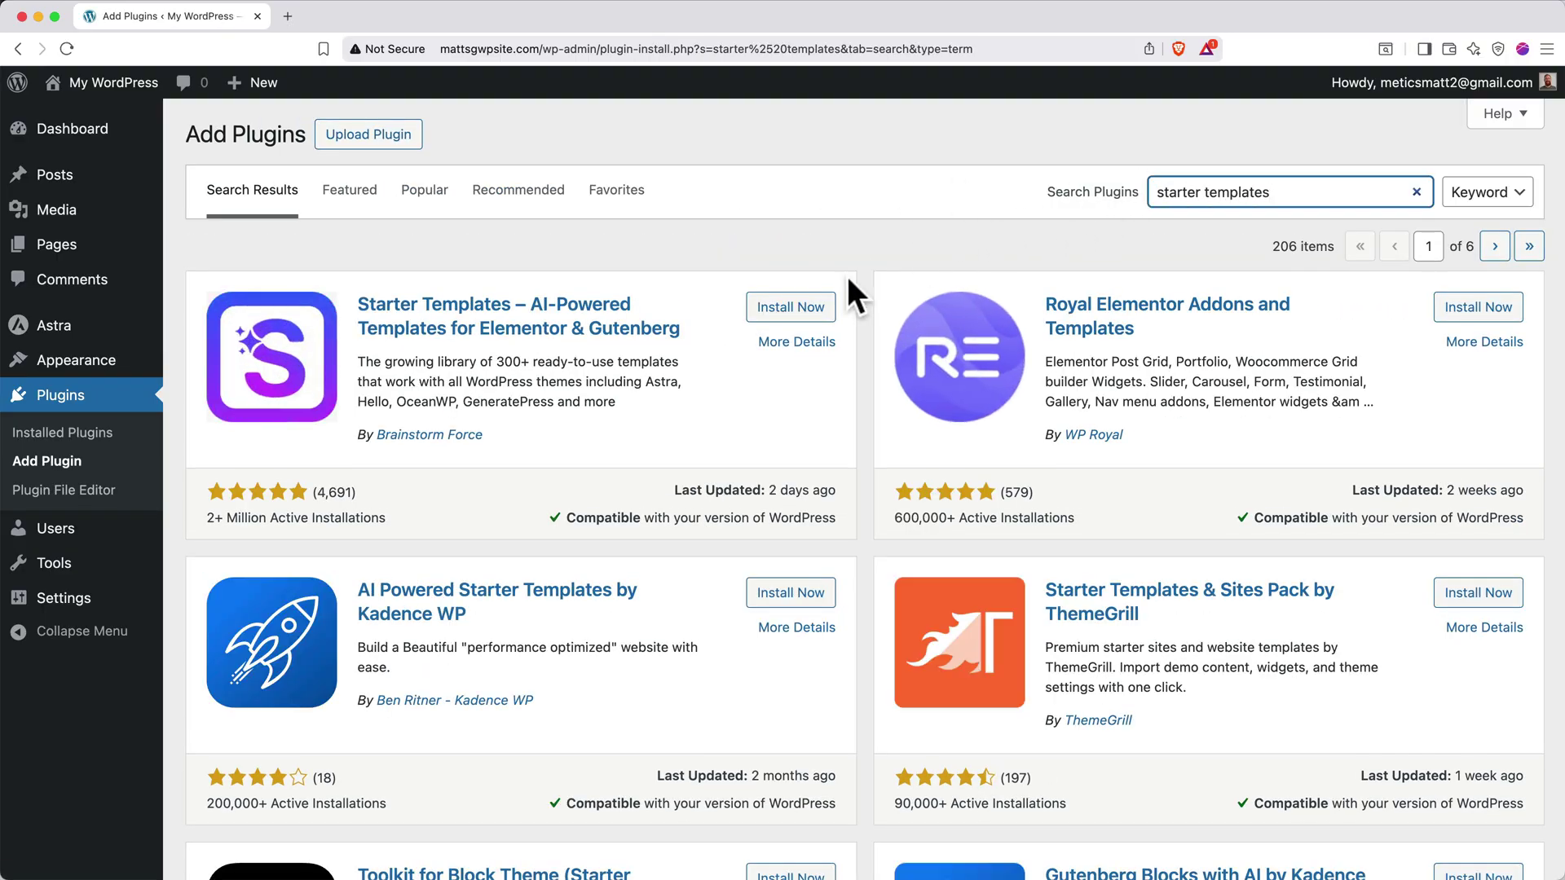
left_click(792, 309)
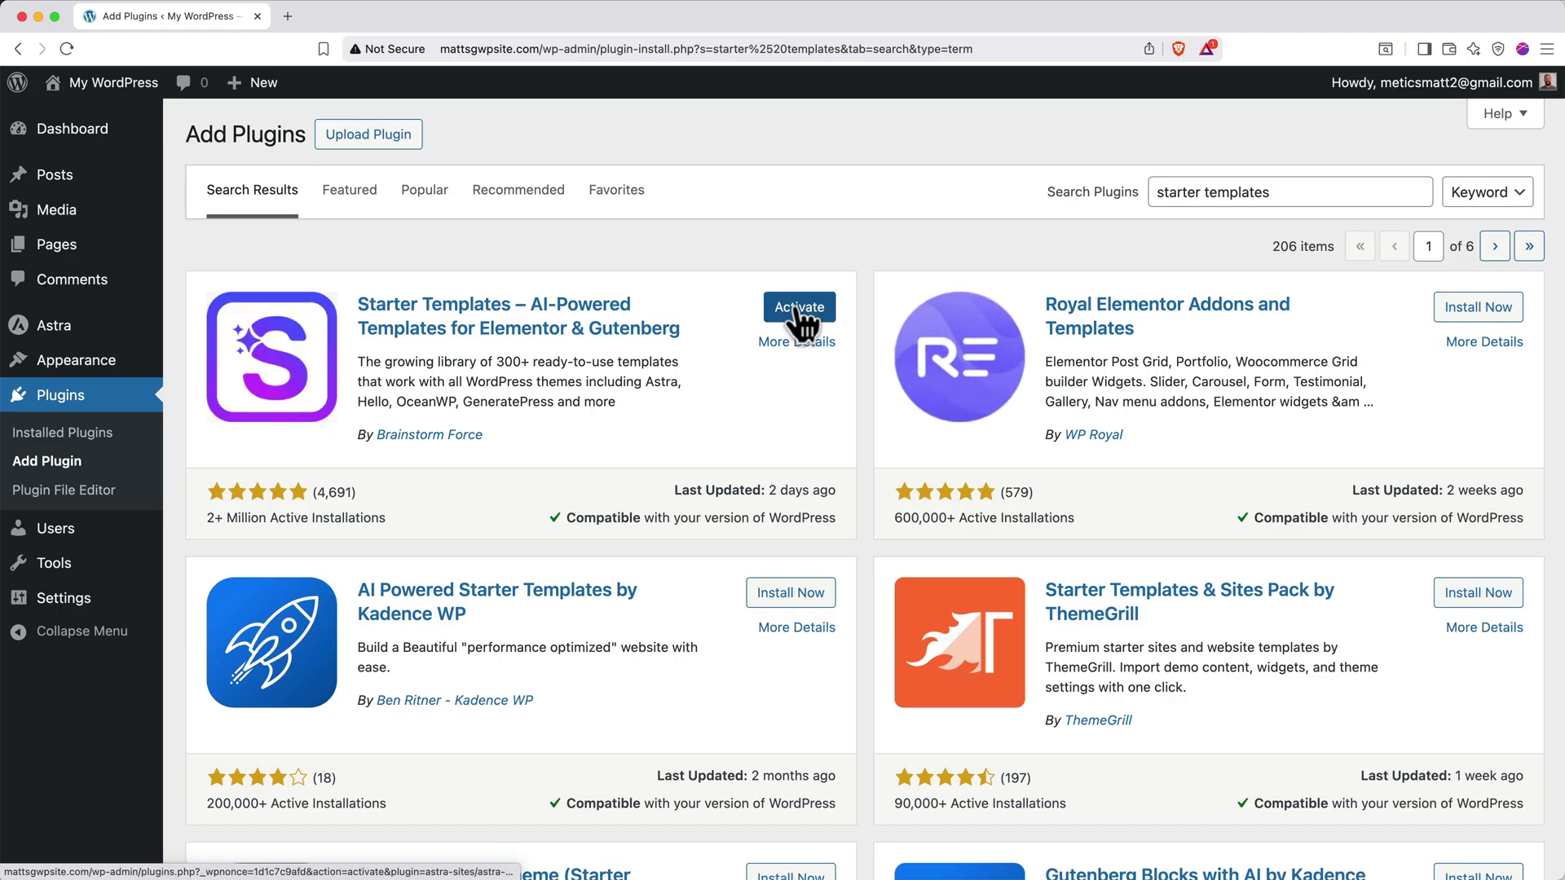
left_click(796, 310)
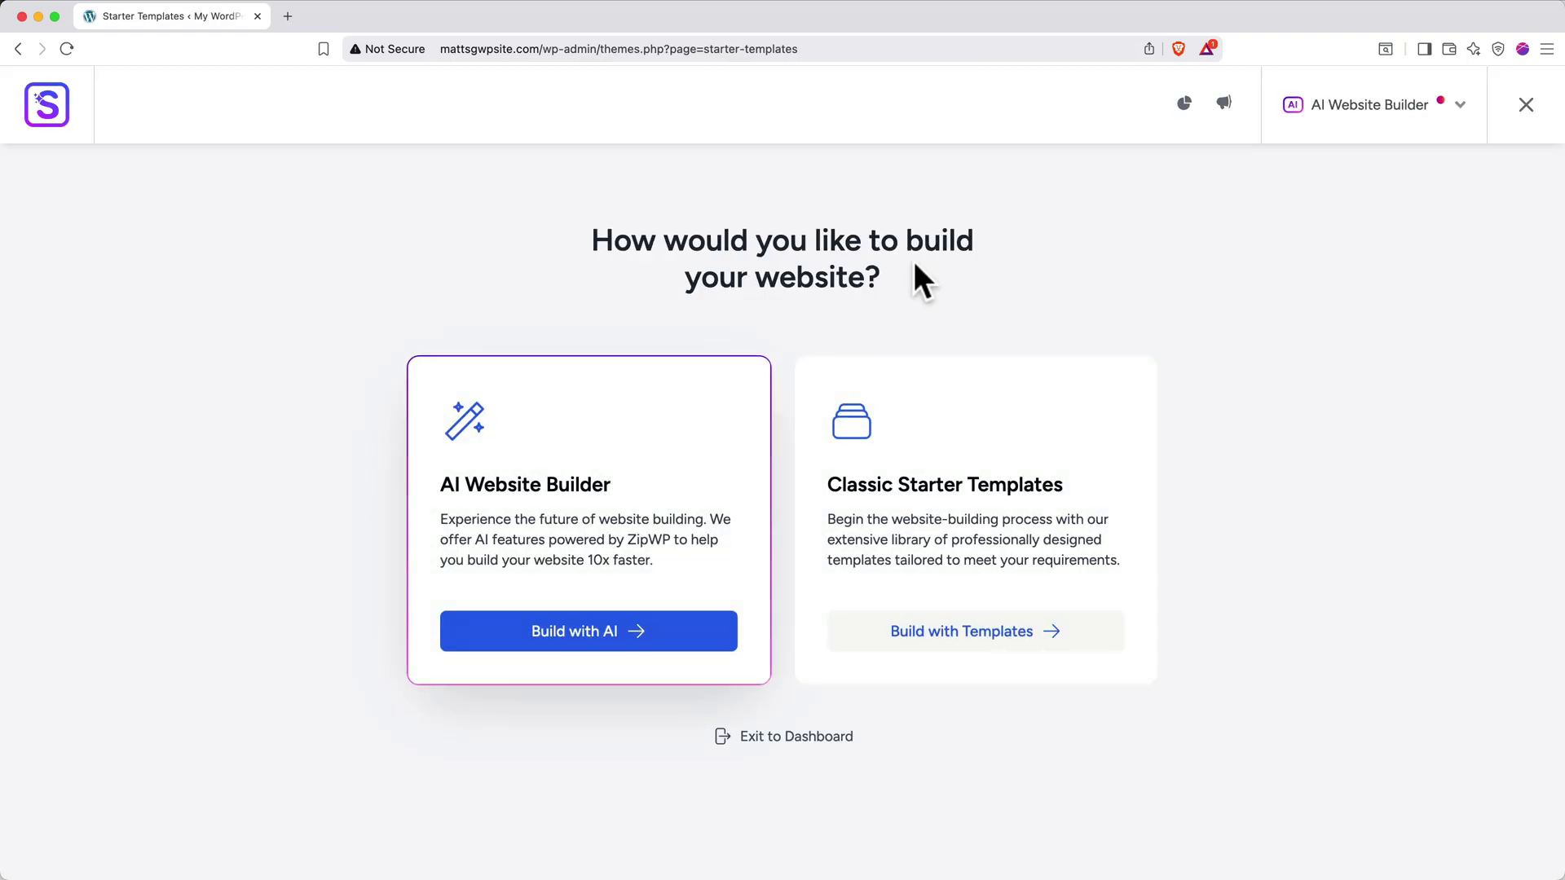
Look over the page builder choices, then leave onboarding for the Dashboard.
left_click(1359, 110)
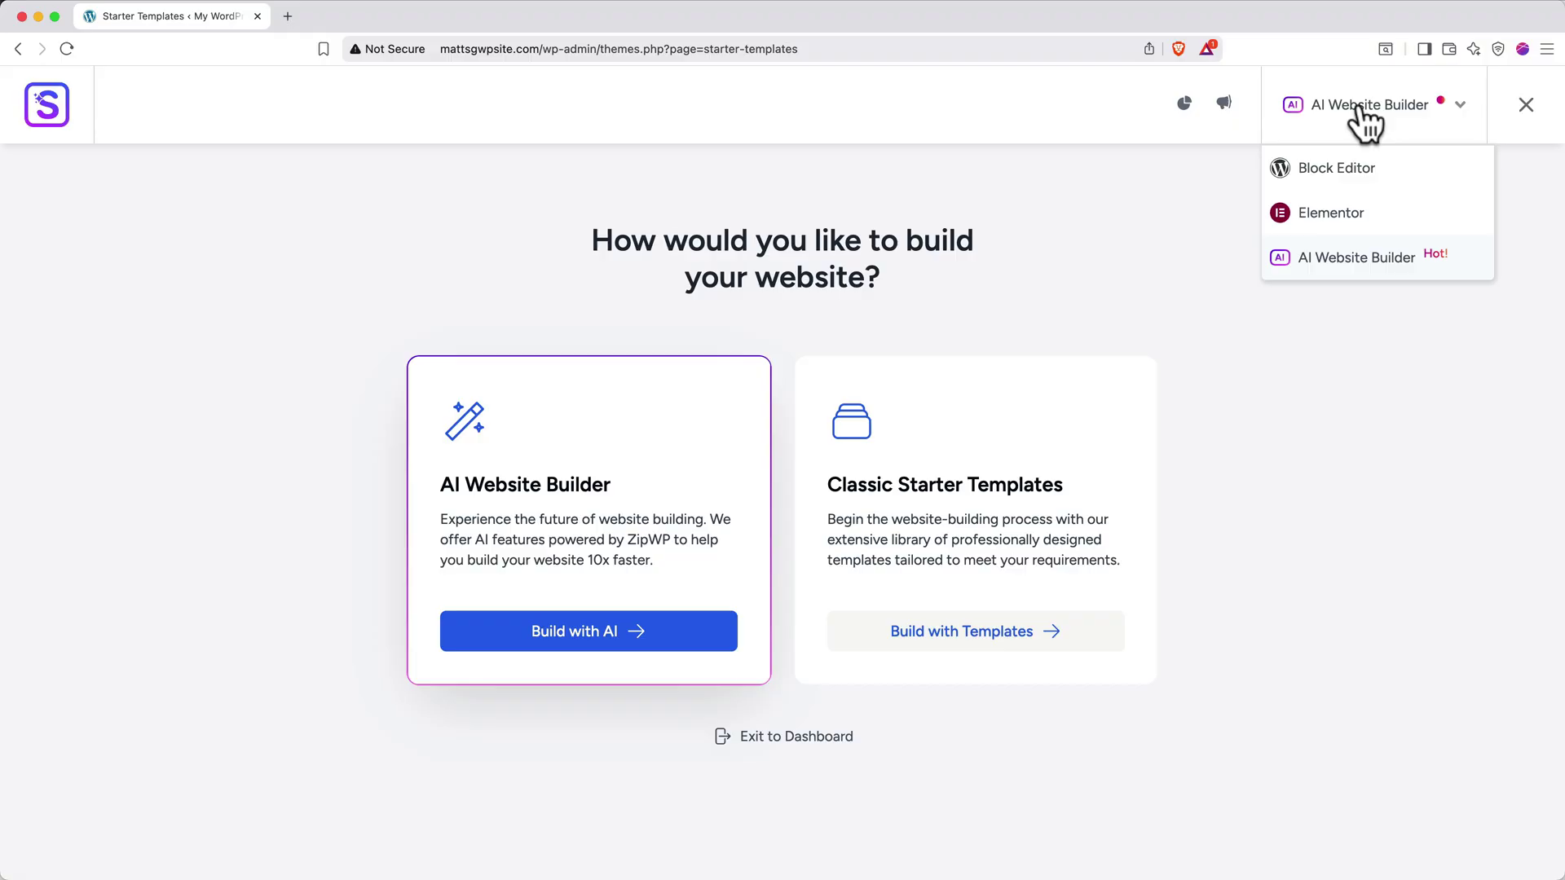
left_click(1361, 124)
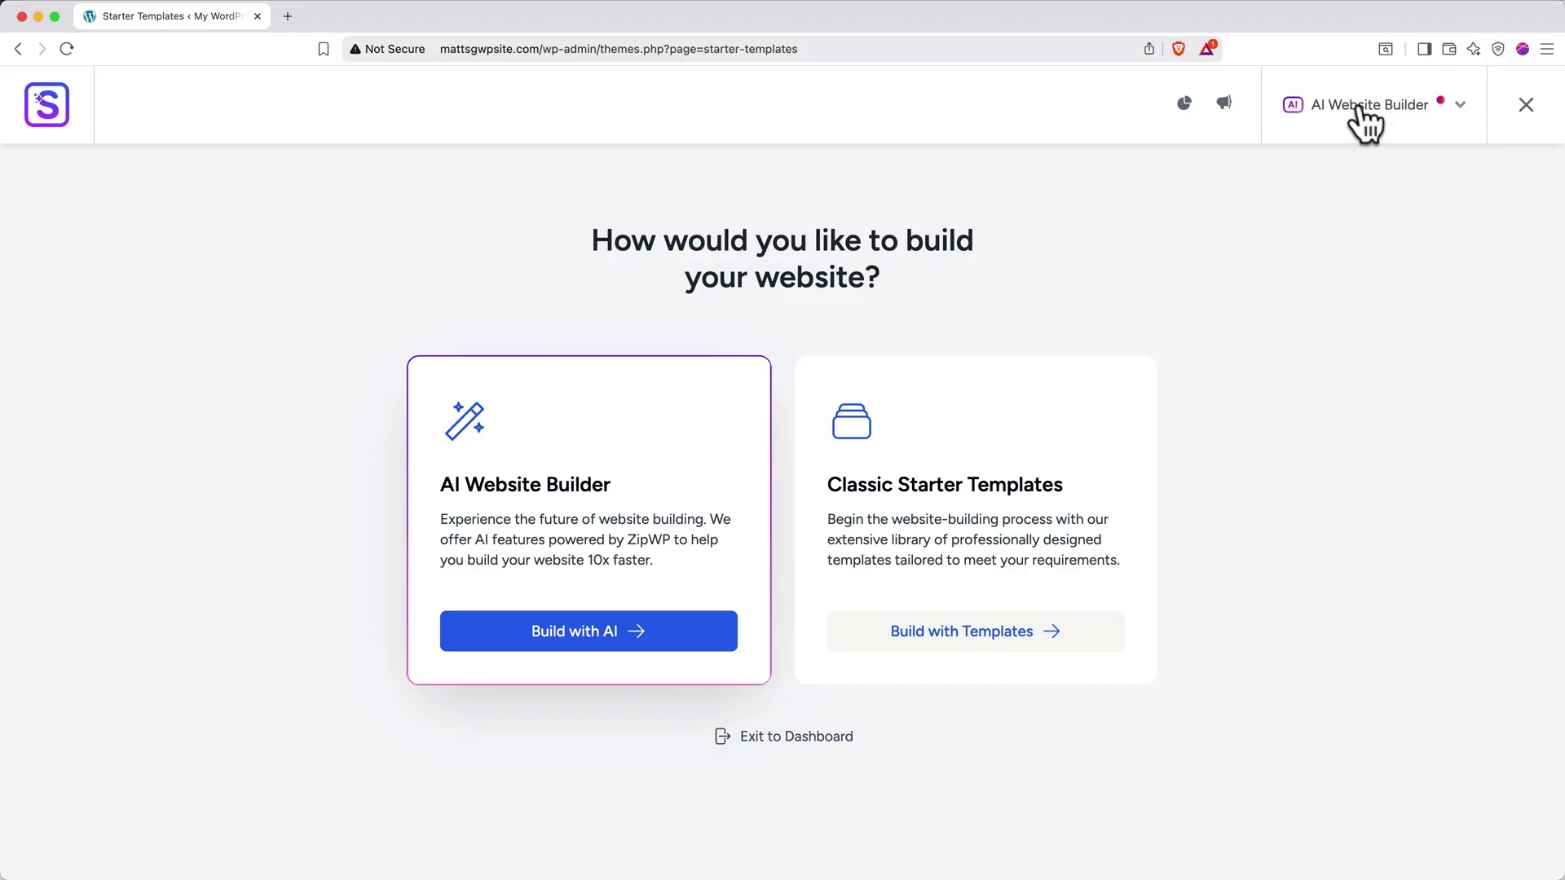
left_click(792, 738)
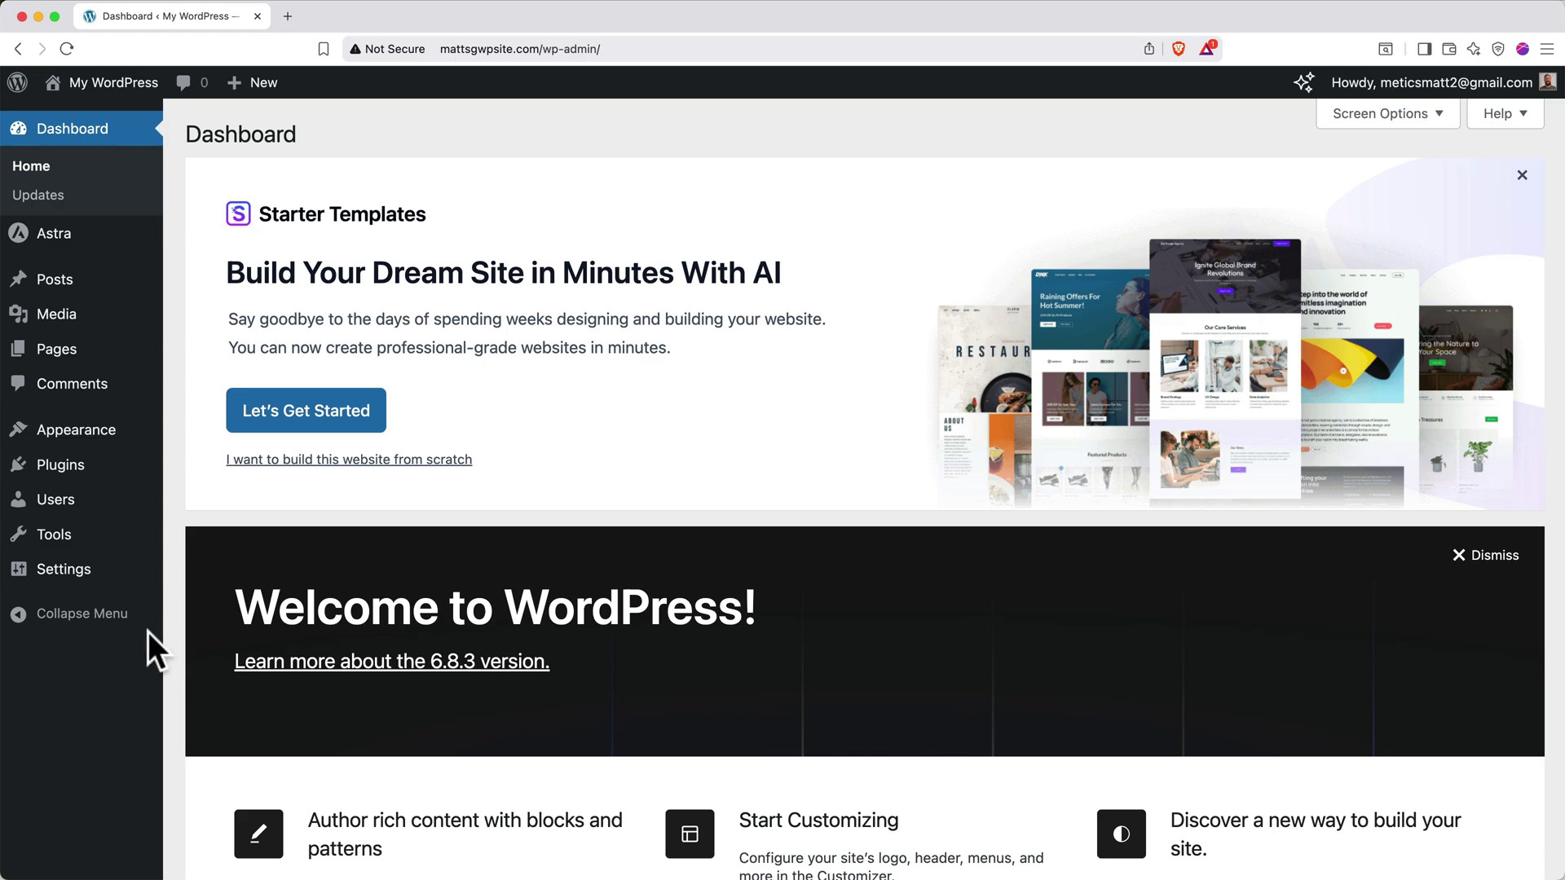
Save the General settings page without changes.
left_click(68, 571)
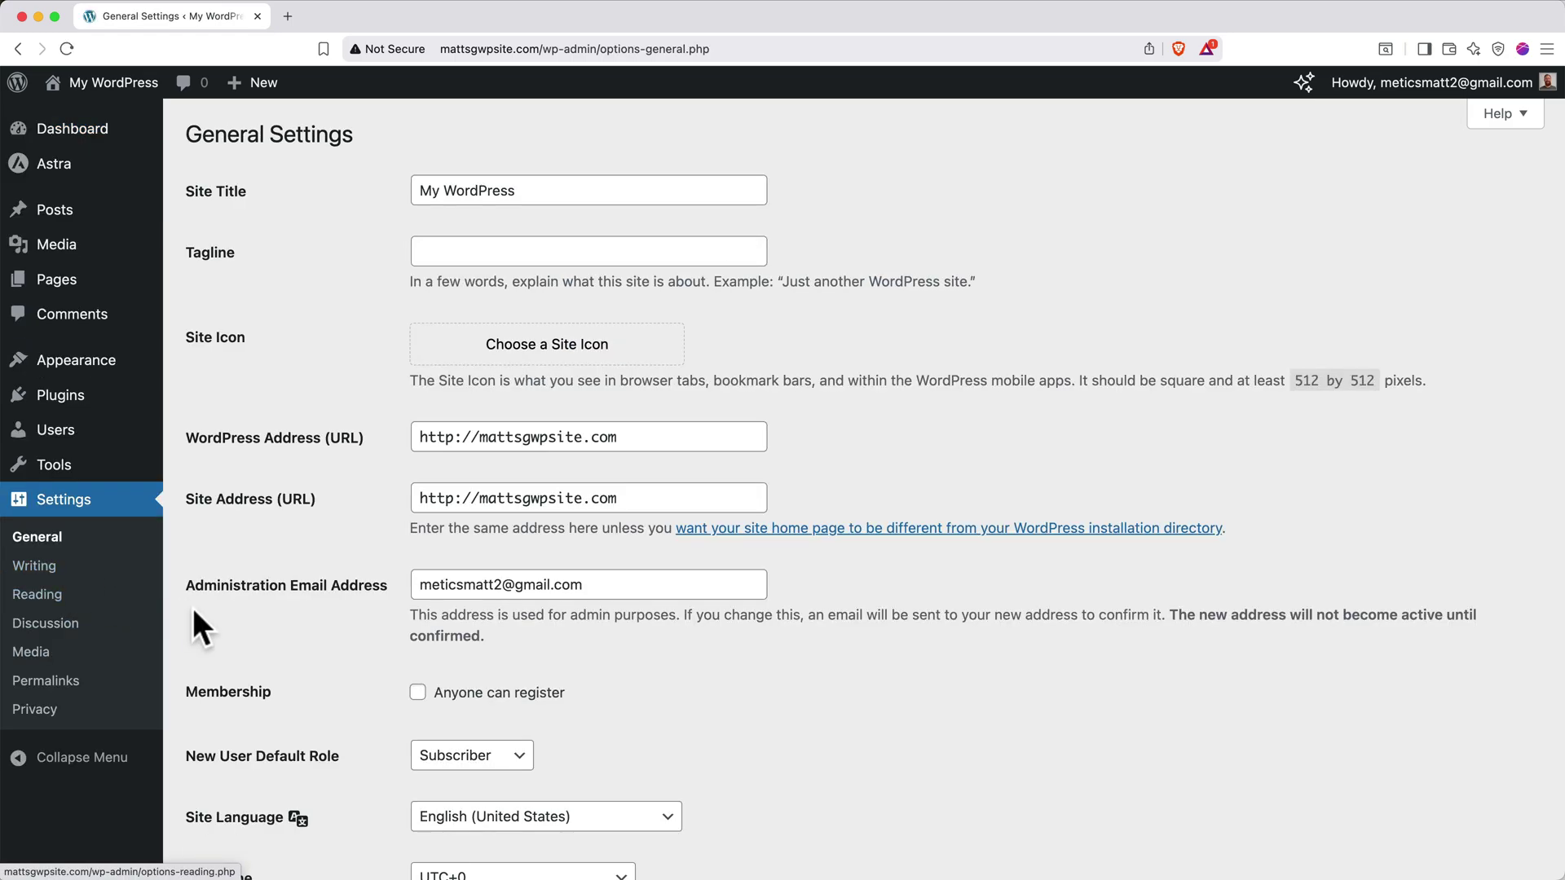
scroll(250, 629, "down", 10)
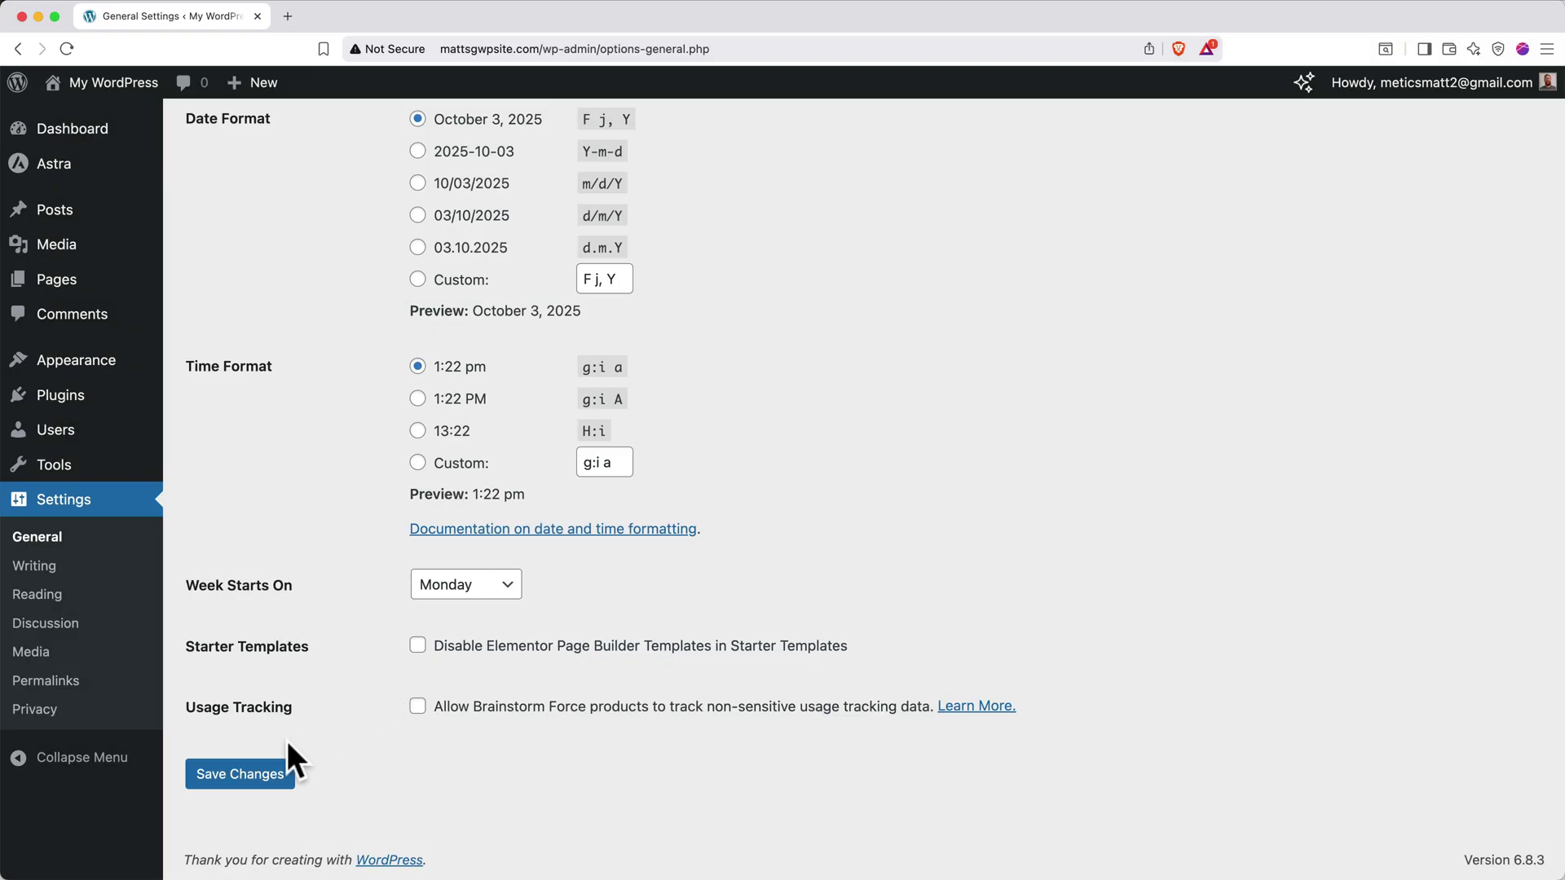
left_click(253, 784)
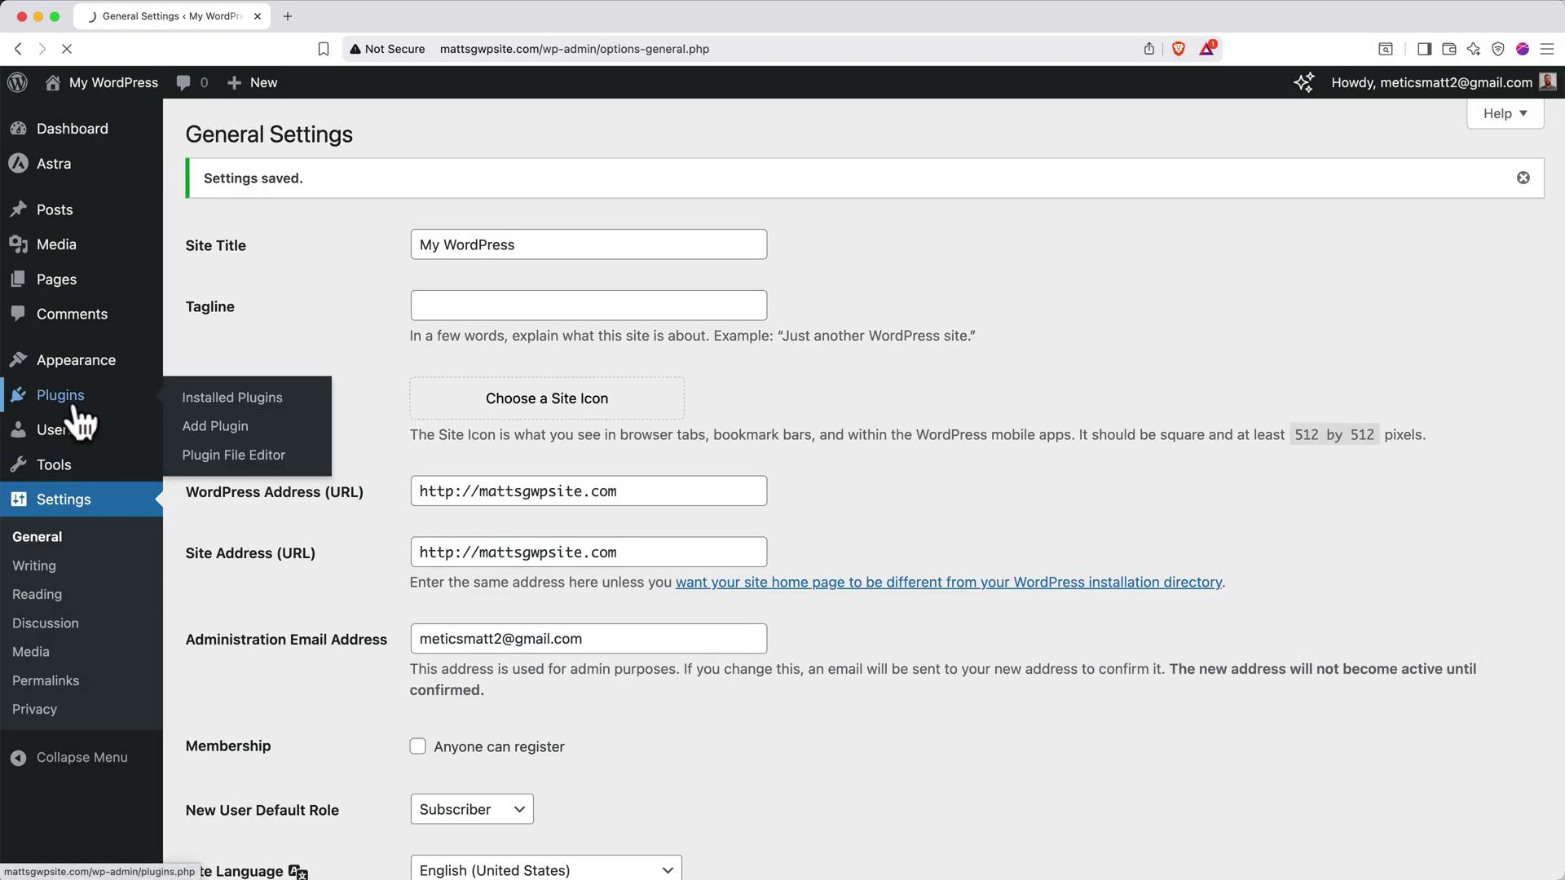
Start Starter Templates from the Plugins list and choose Elementor as the page builder.
left_click(75, 404)
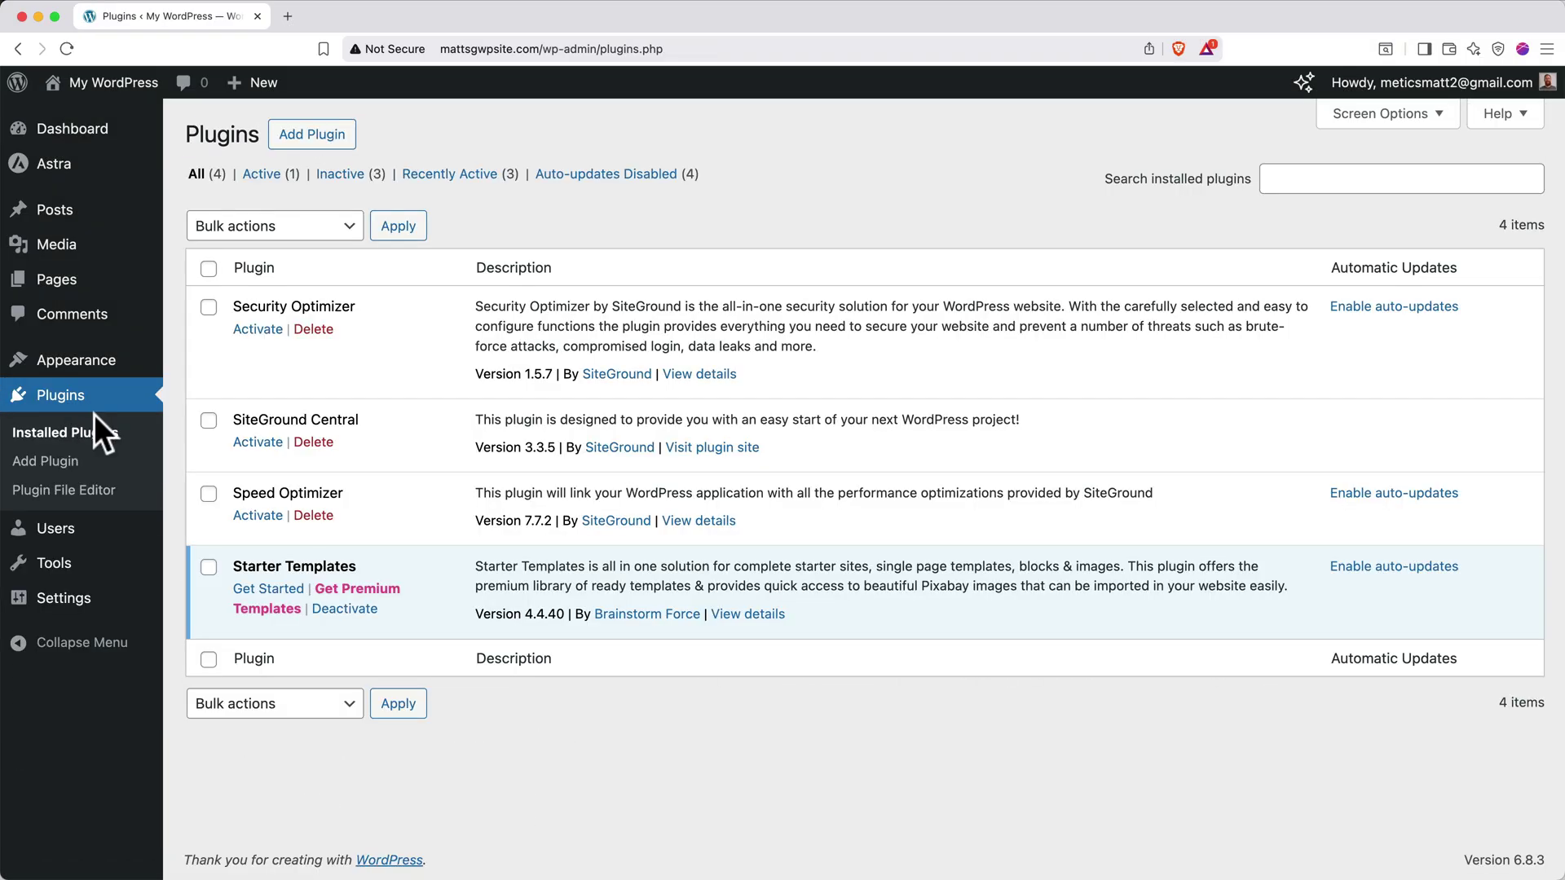
left_click(269, 588)
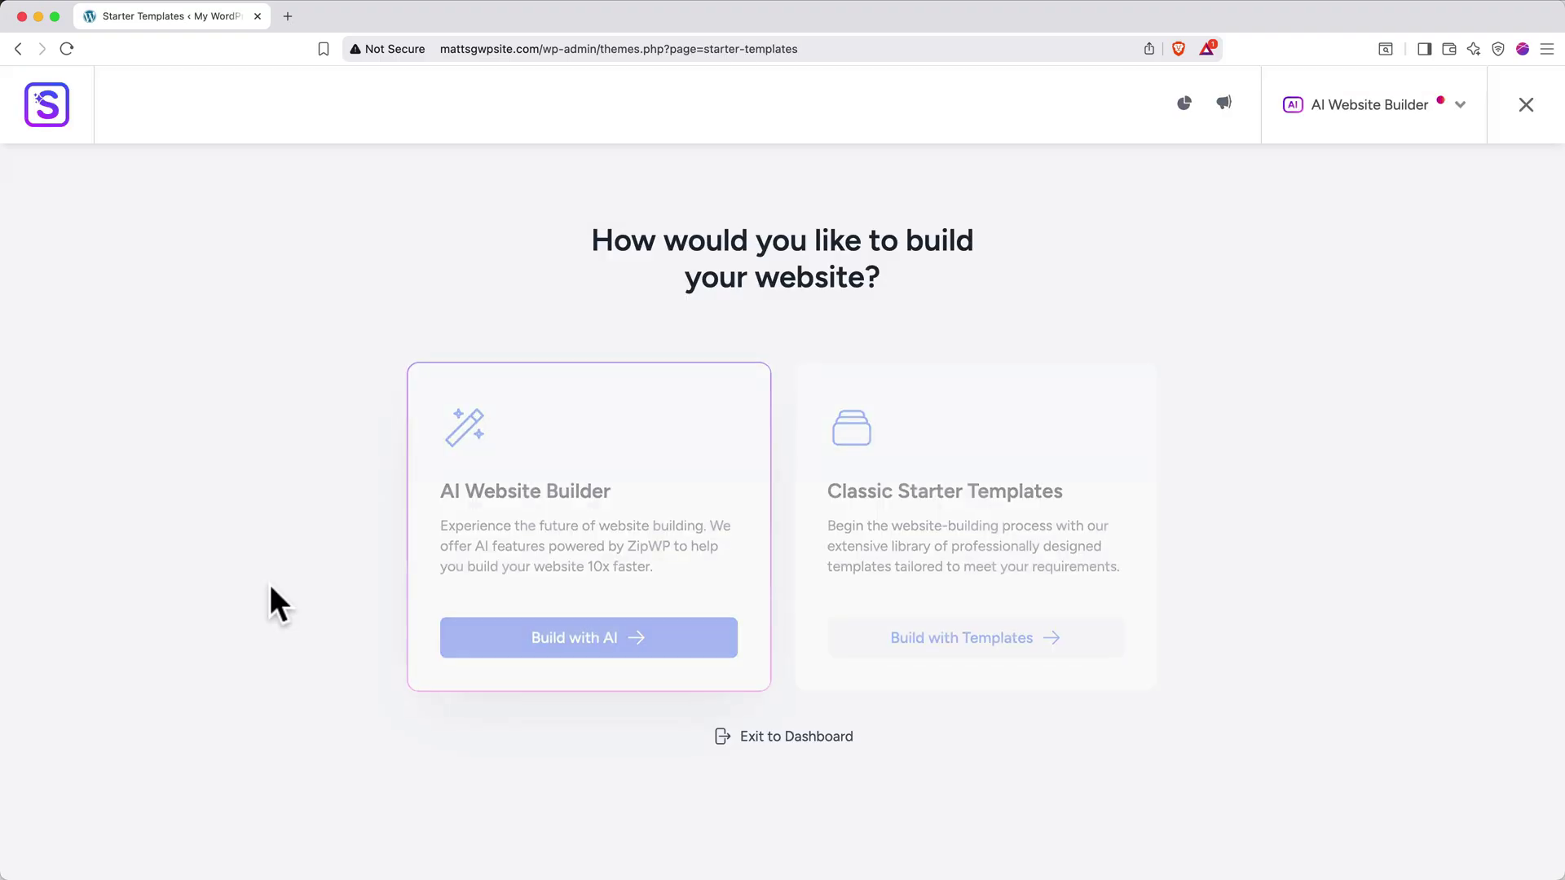
left_click(1328, 124)
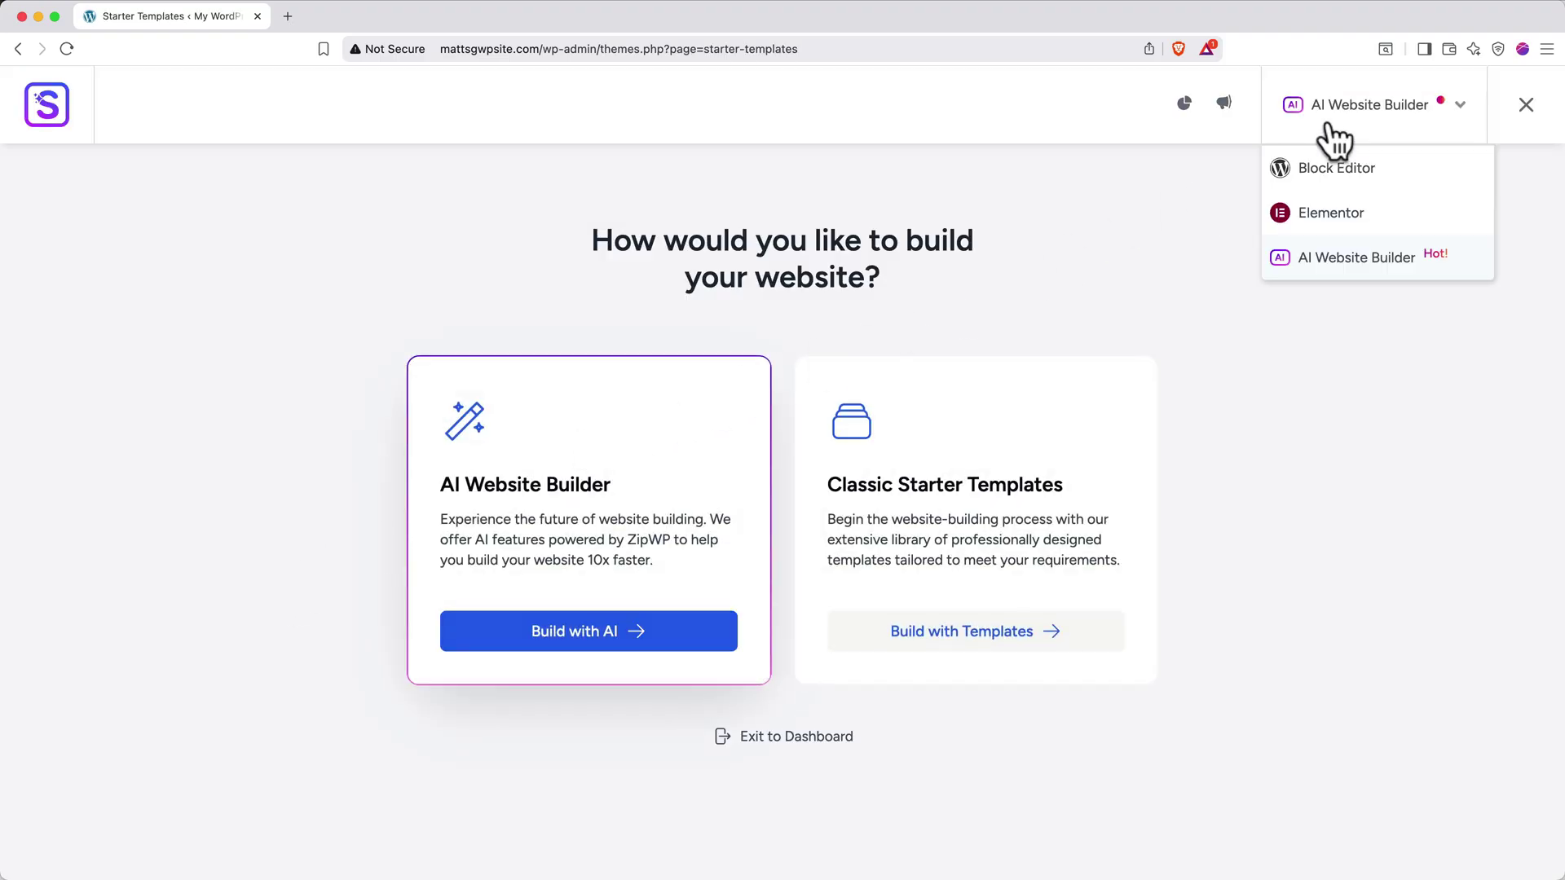
left_click(1336, 213)
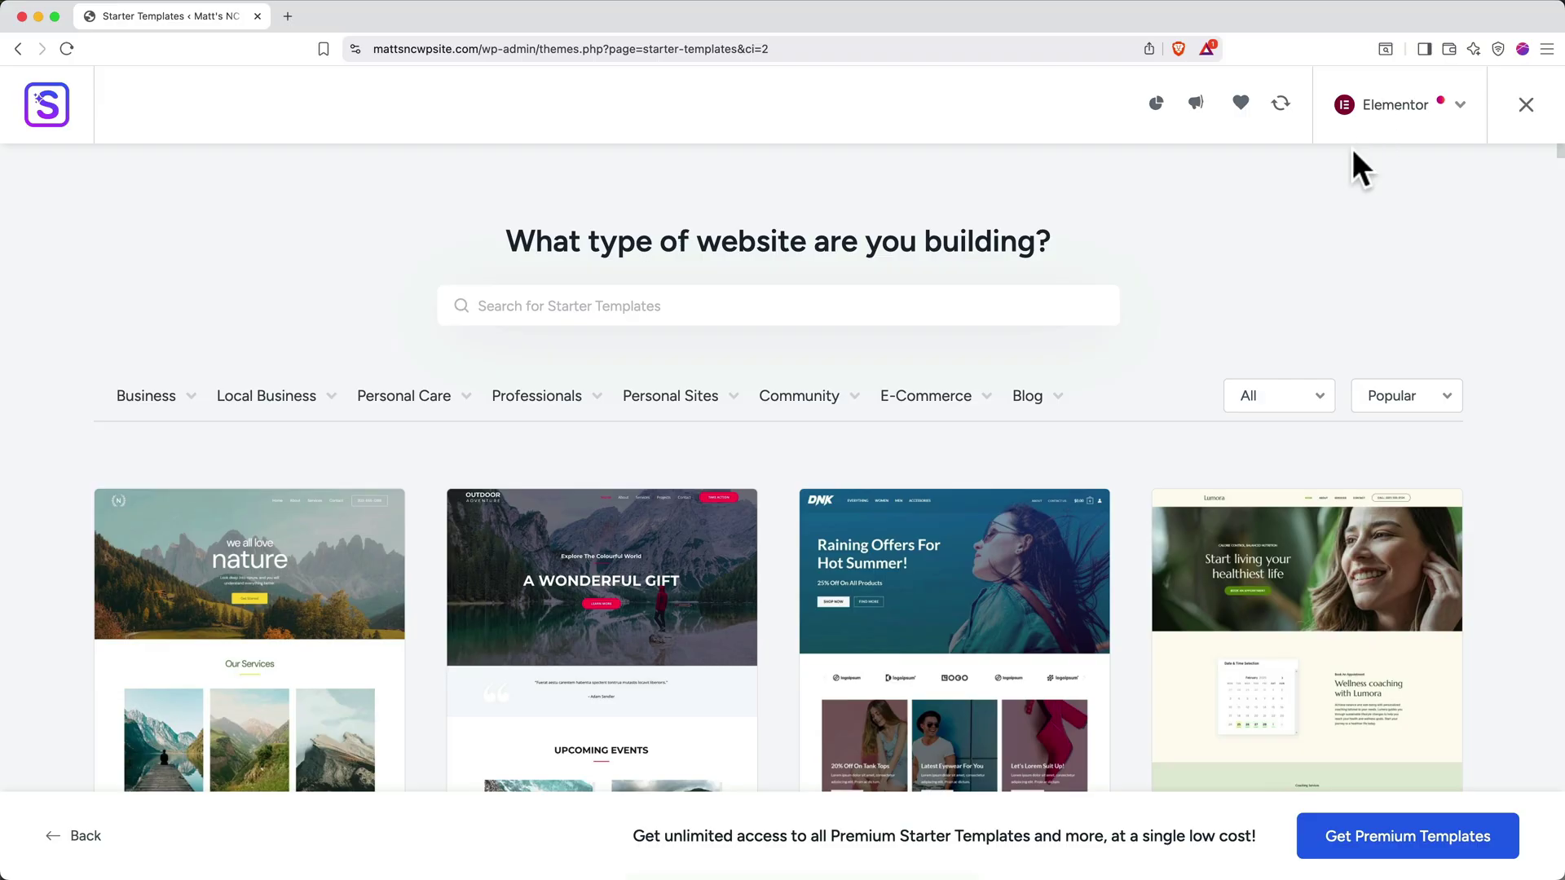
scroll(1160, 458, "down", 5)
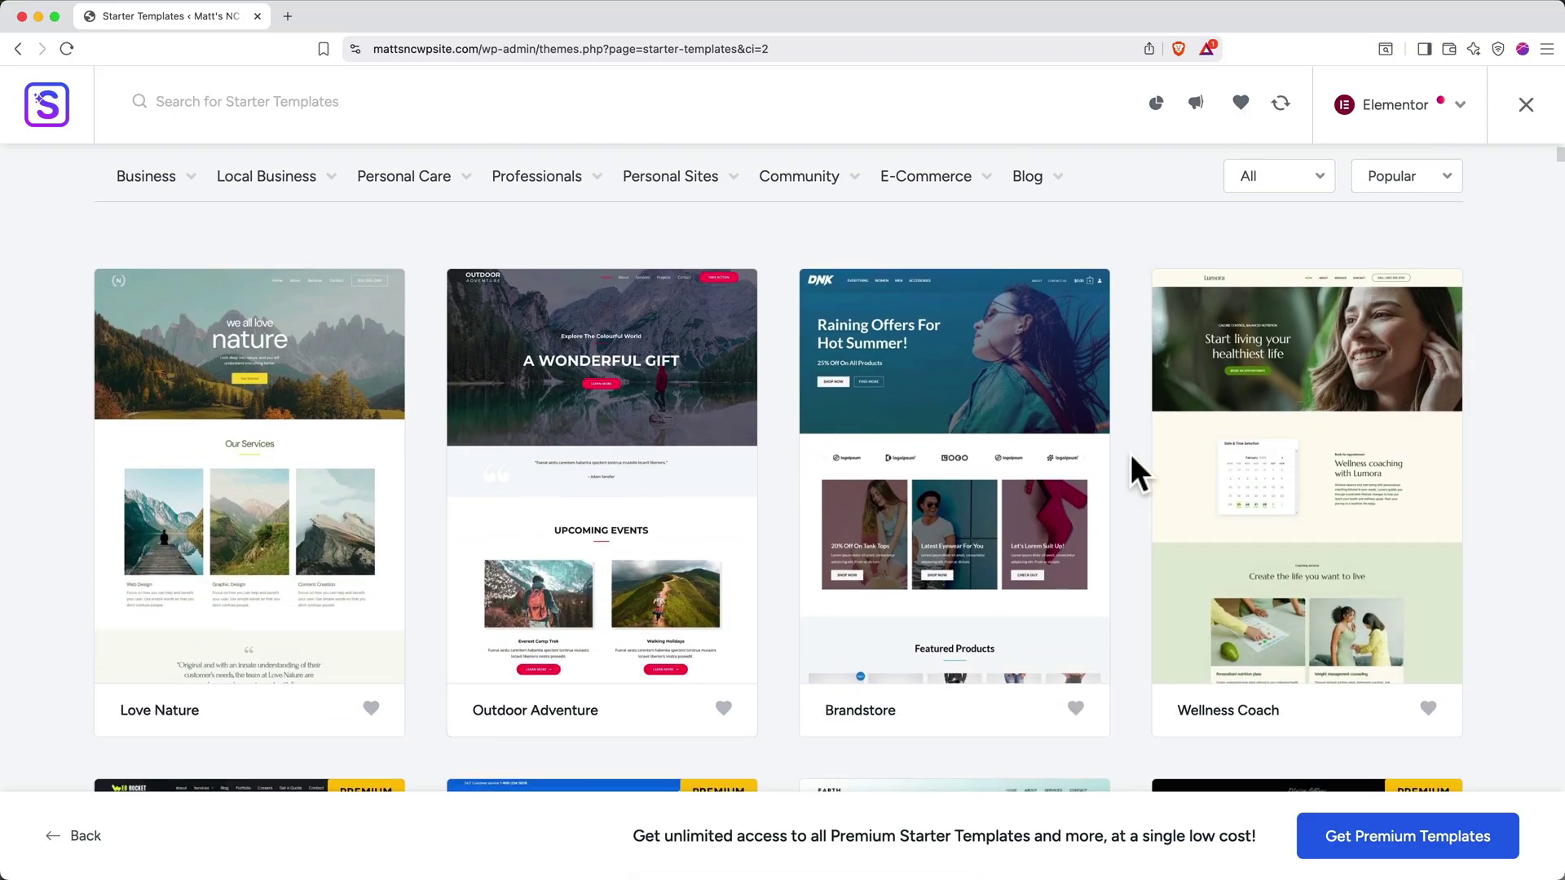
scroll(1132, 457, "down", 2)
scroll(1132, 456, "down", 5)
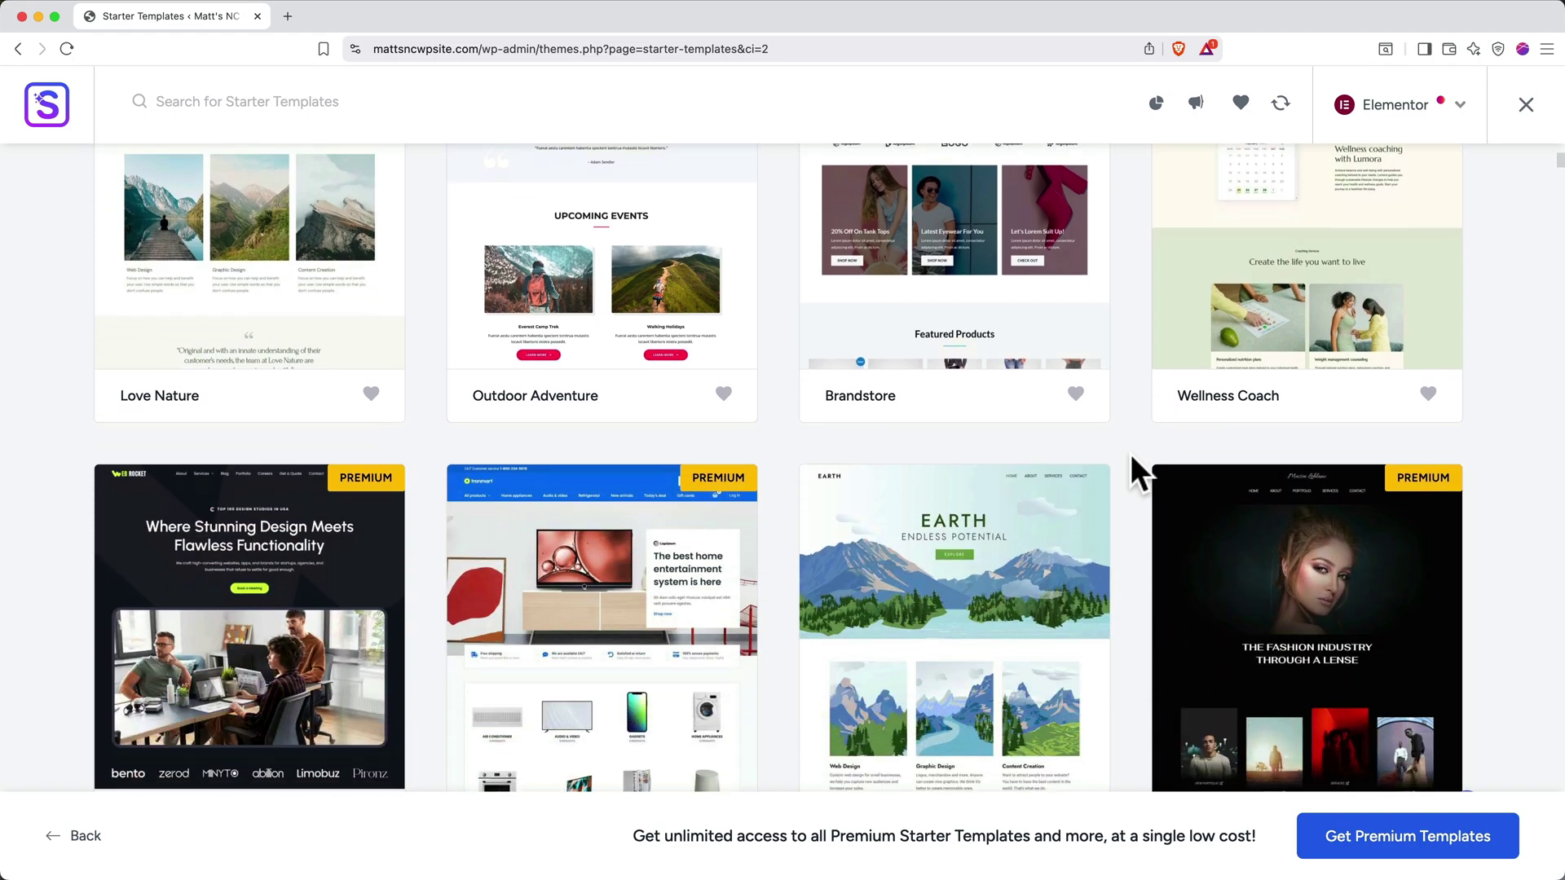
scroll(1131, 453, "up", 7)
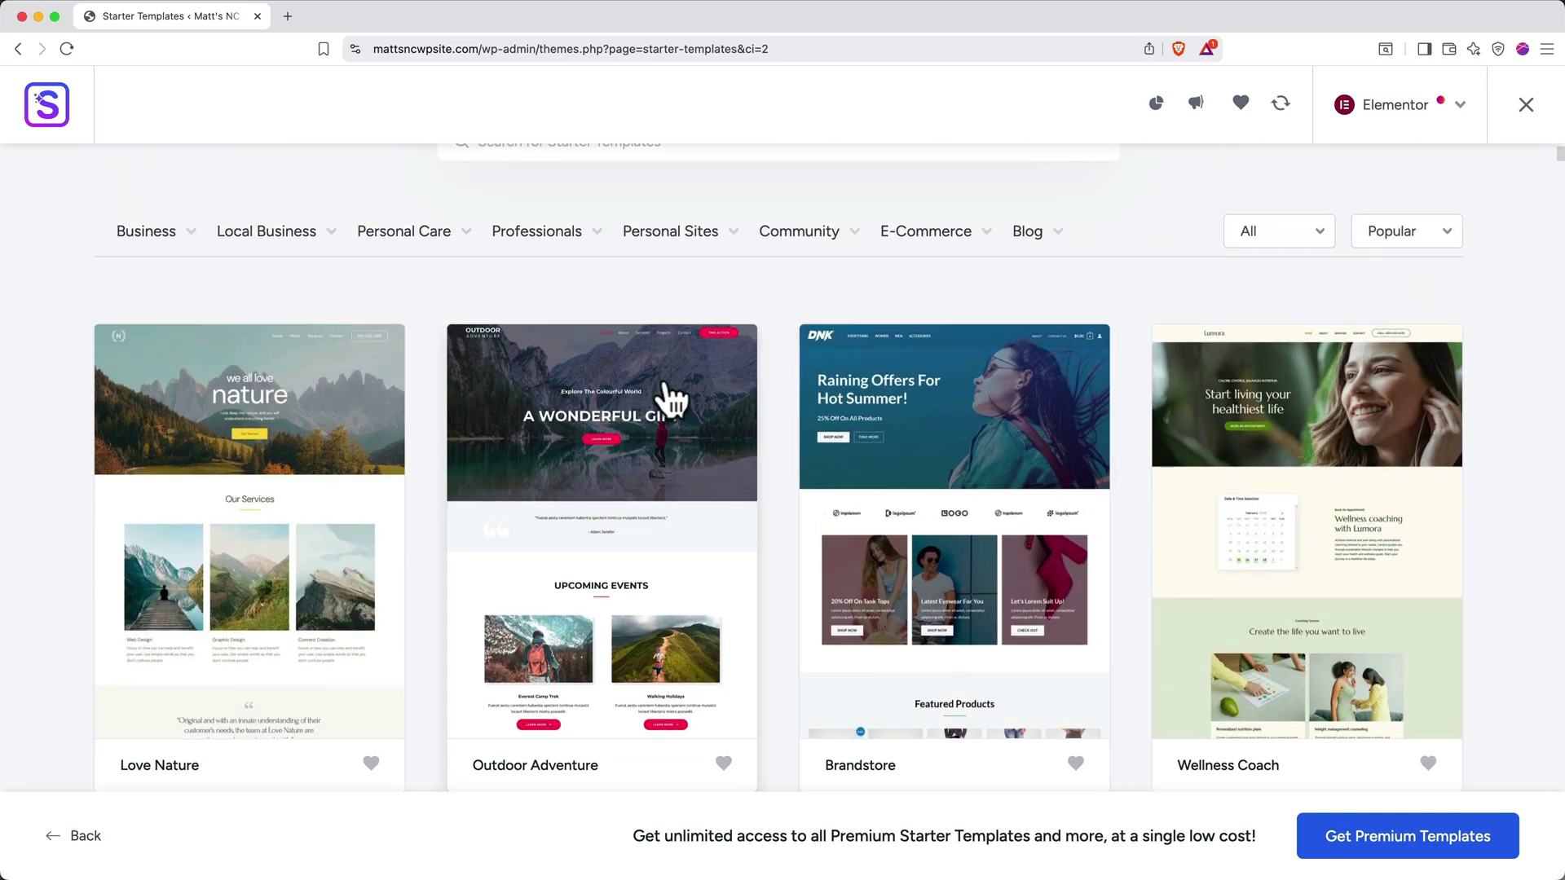
mouse_move(580, 239)
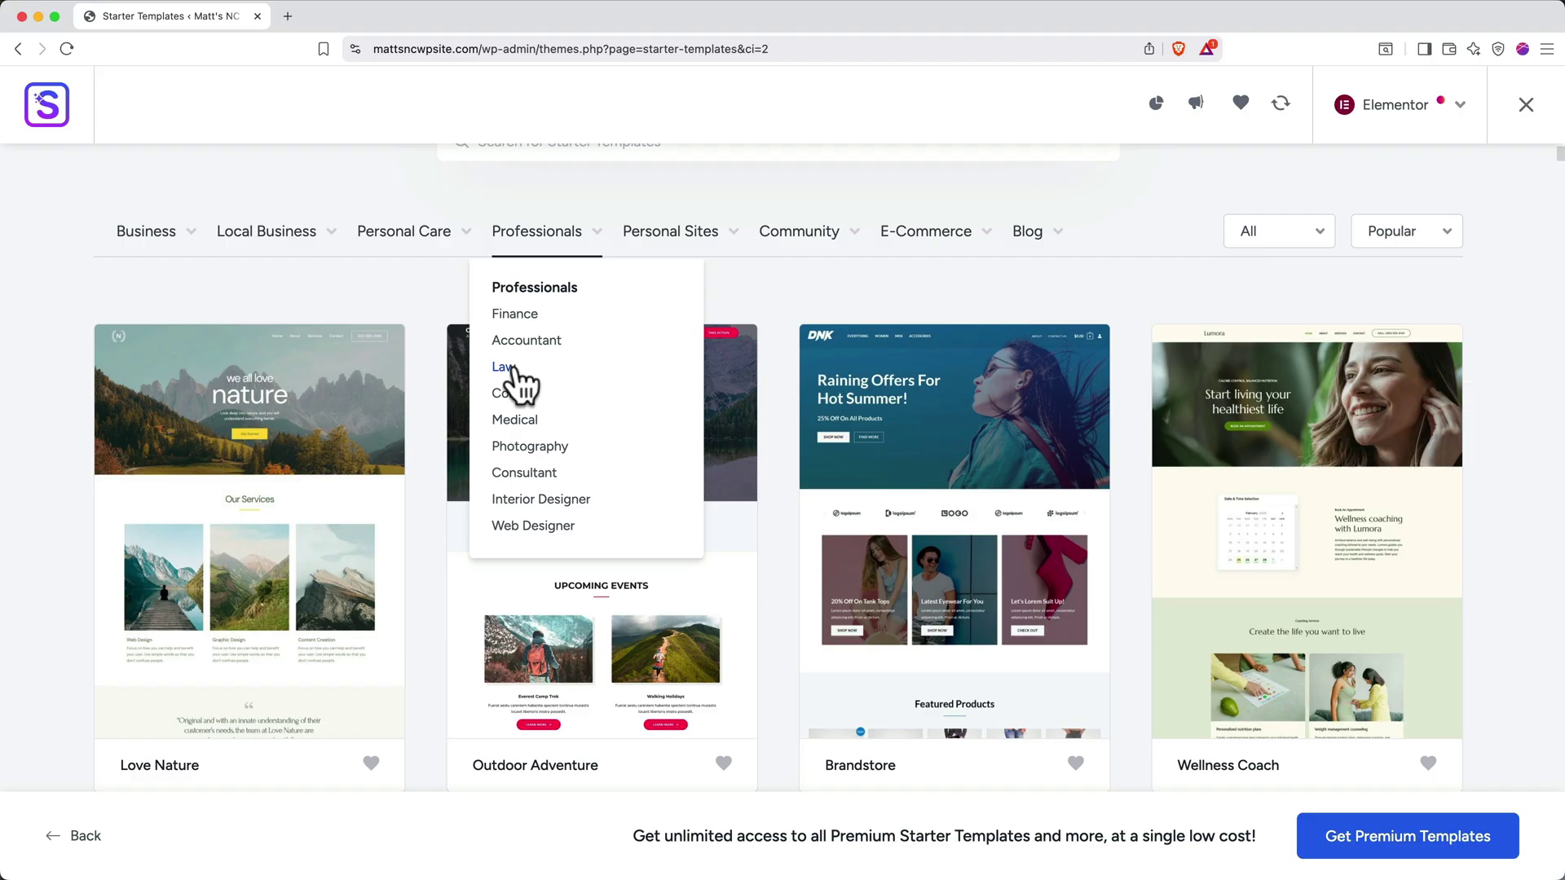
scroll(425, 295, "down", 4)
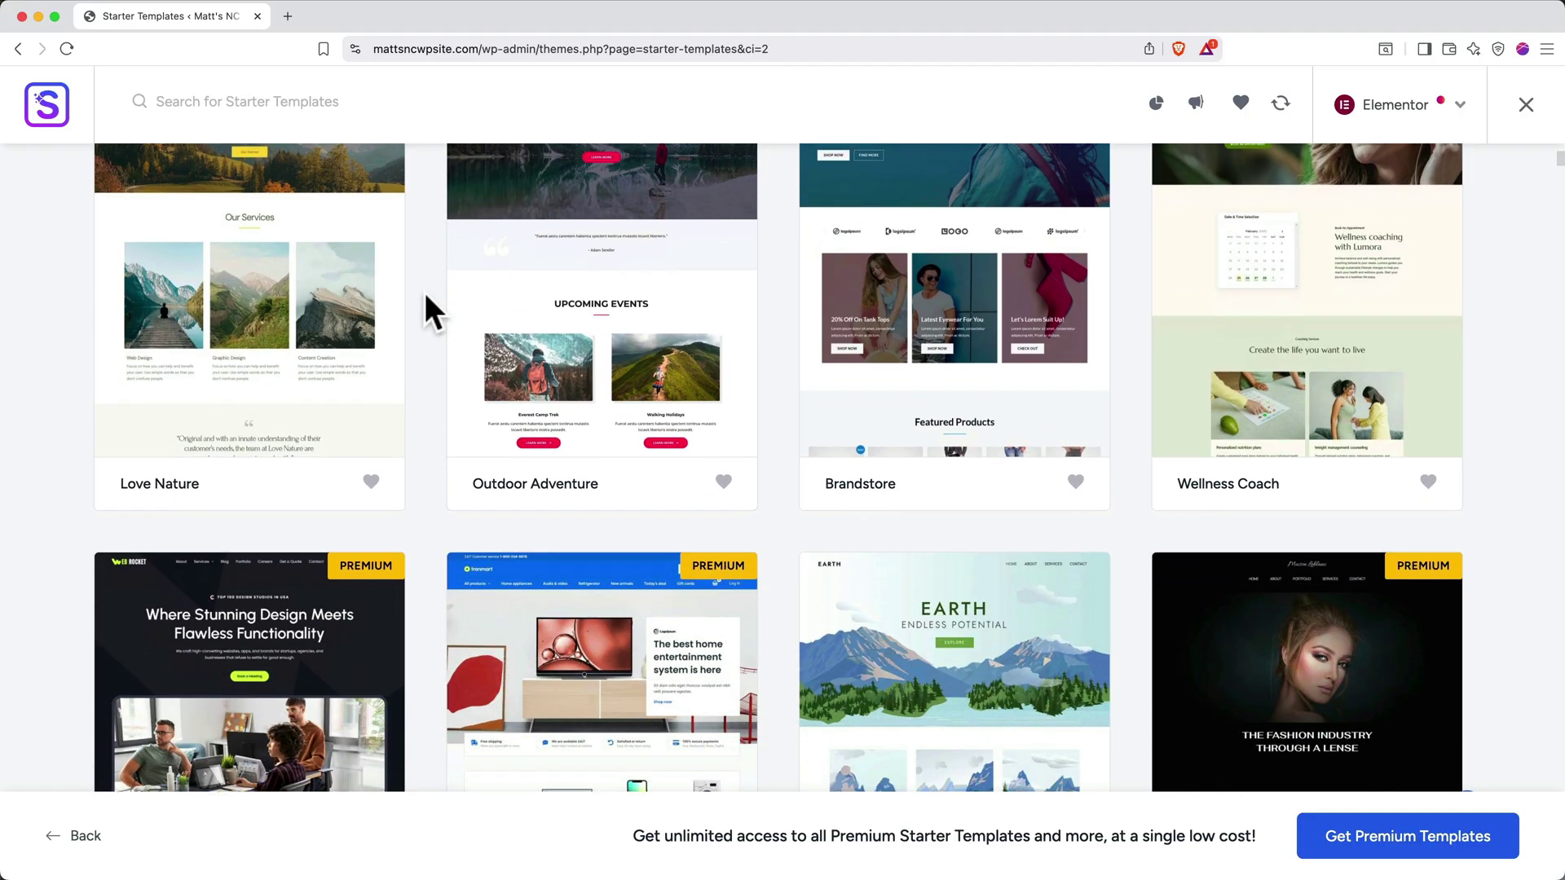
scroll(425, 294, "down", 4)
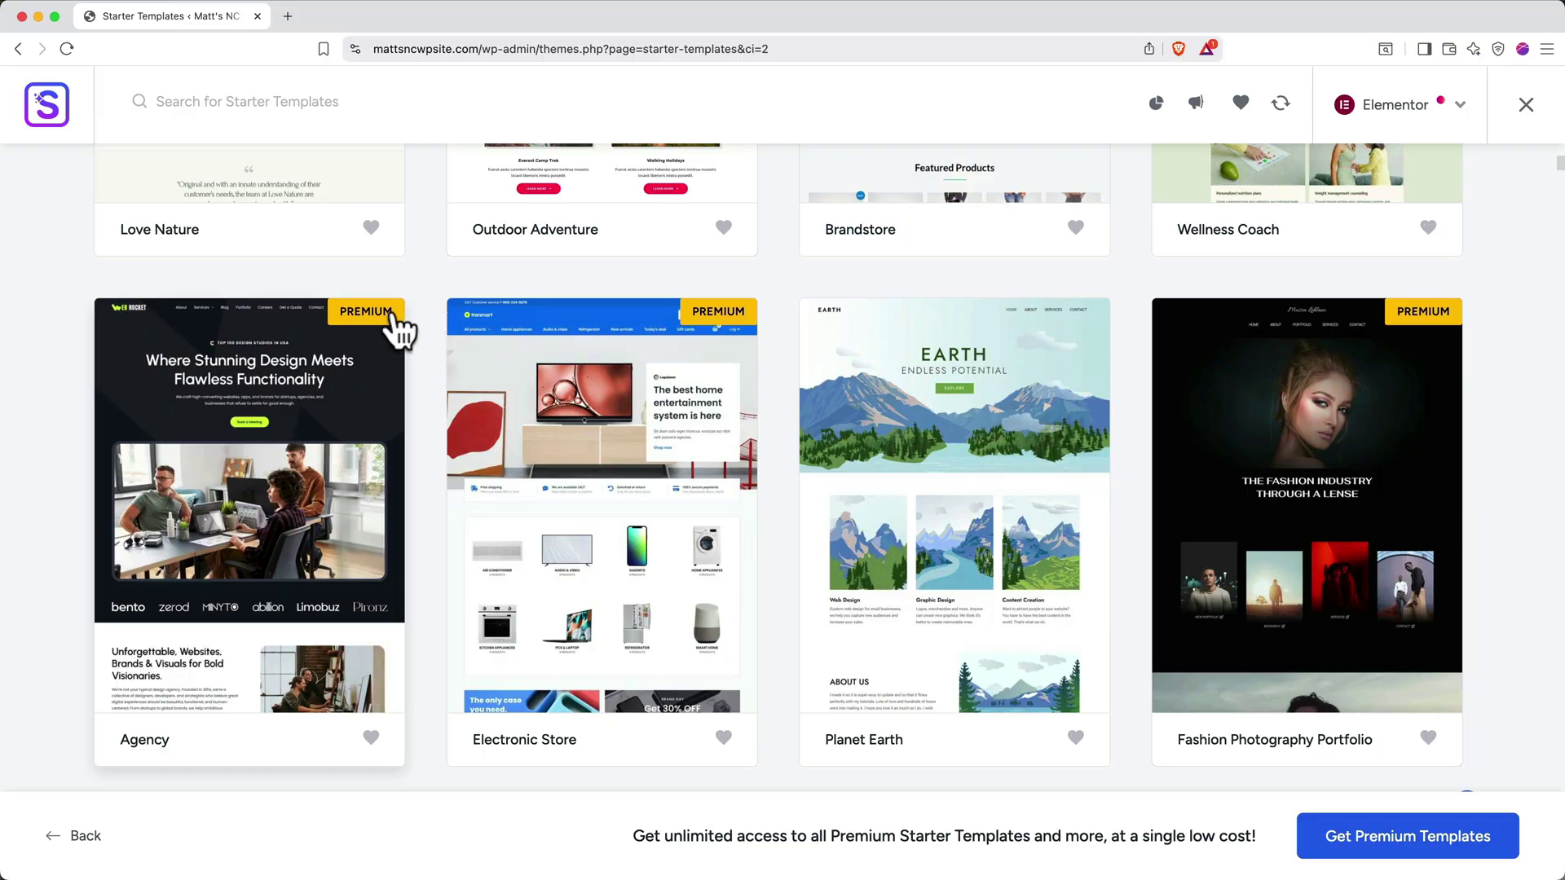
scroll(400, 330, "up", 5)
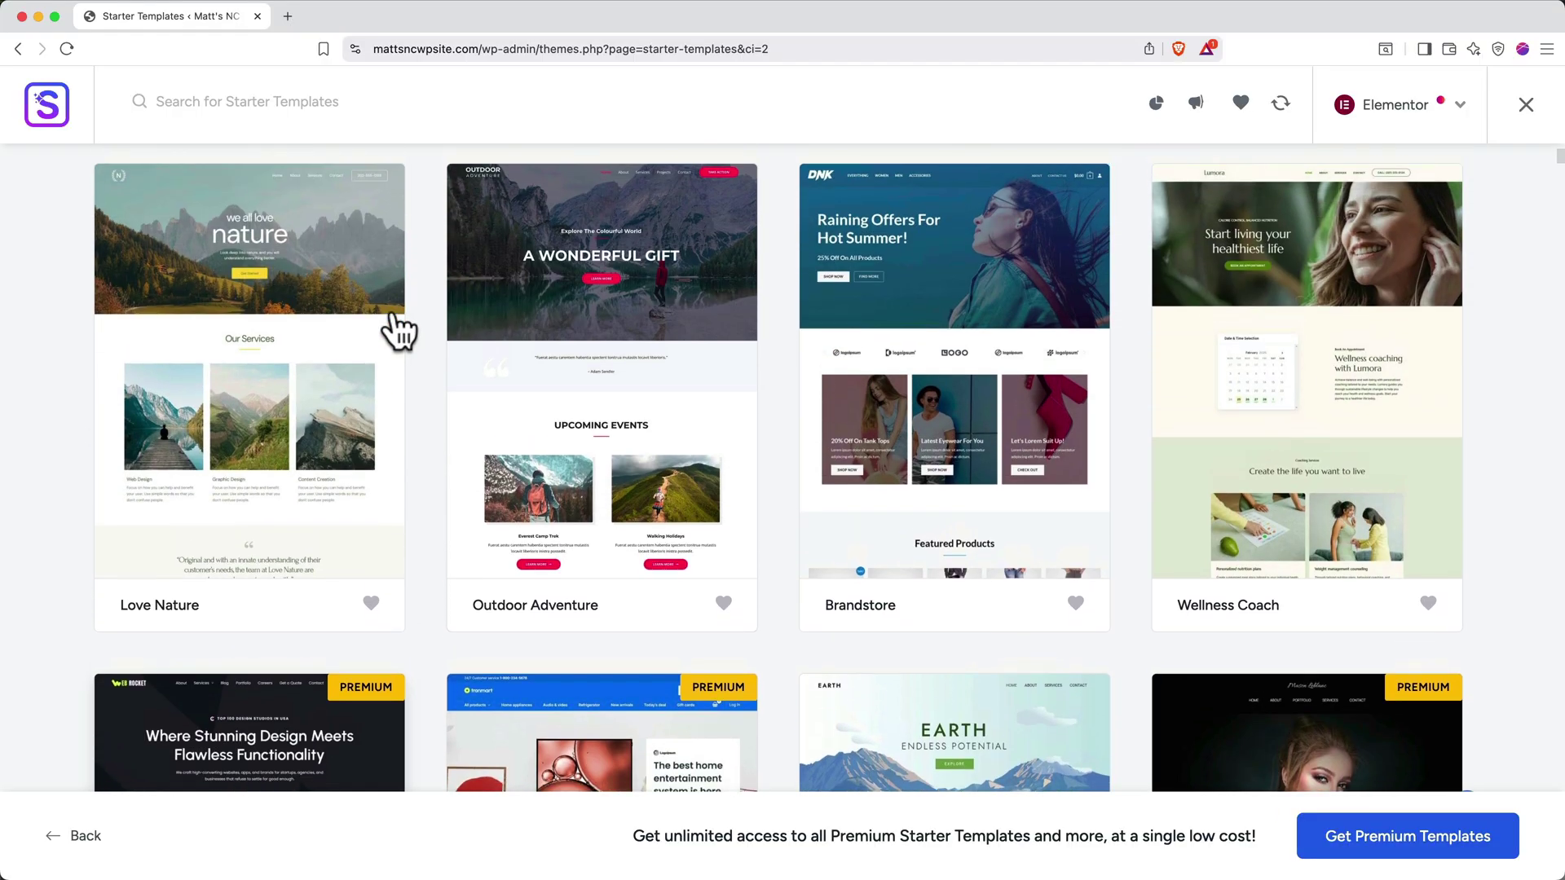
scroll(399, 330, "up", 1)
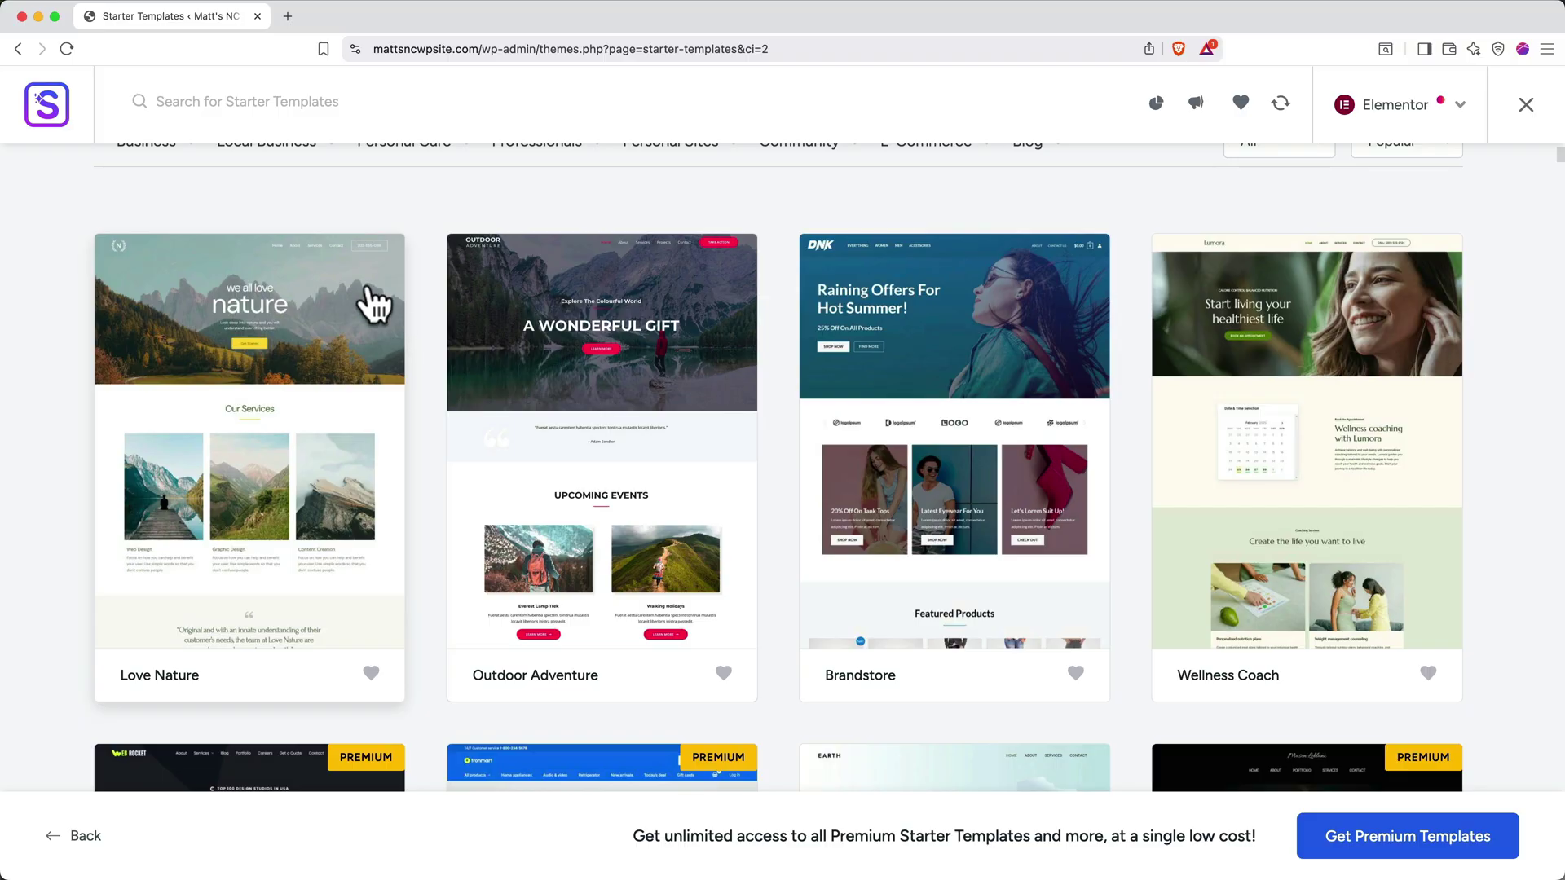
Pick the Love Nature template and settle on the IBM Plex Serif & Inter font pair.
left_click(252, 378)
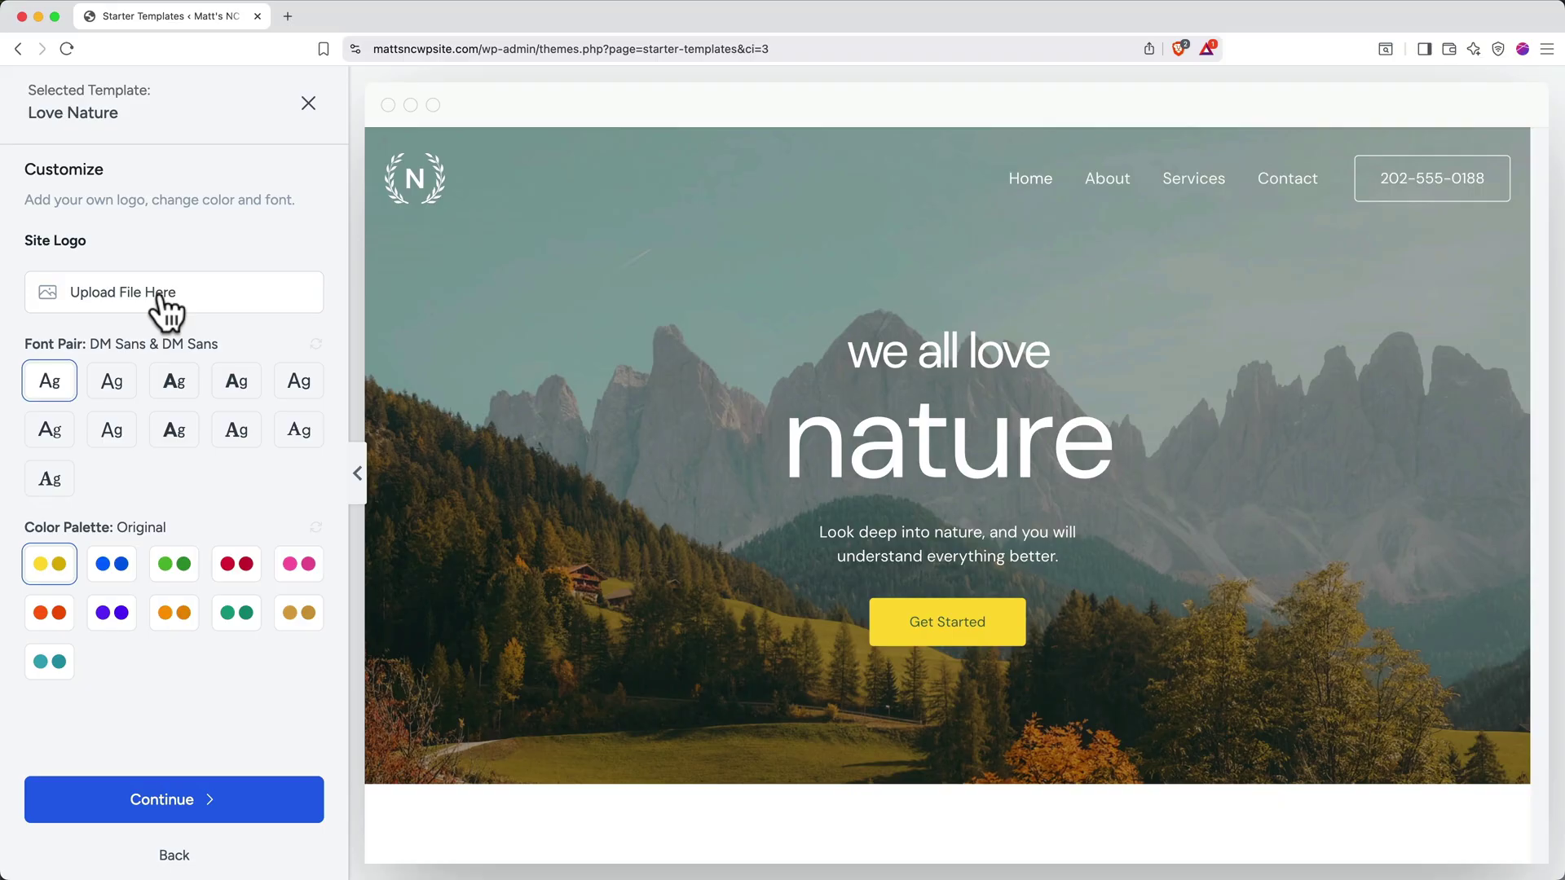
left_click(118, 387)
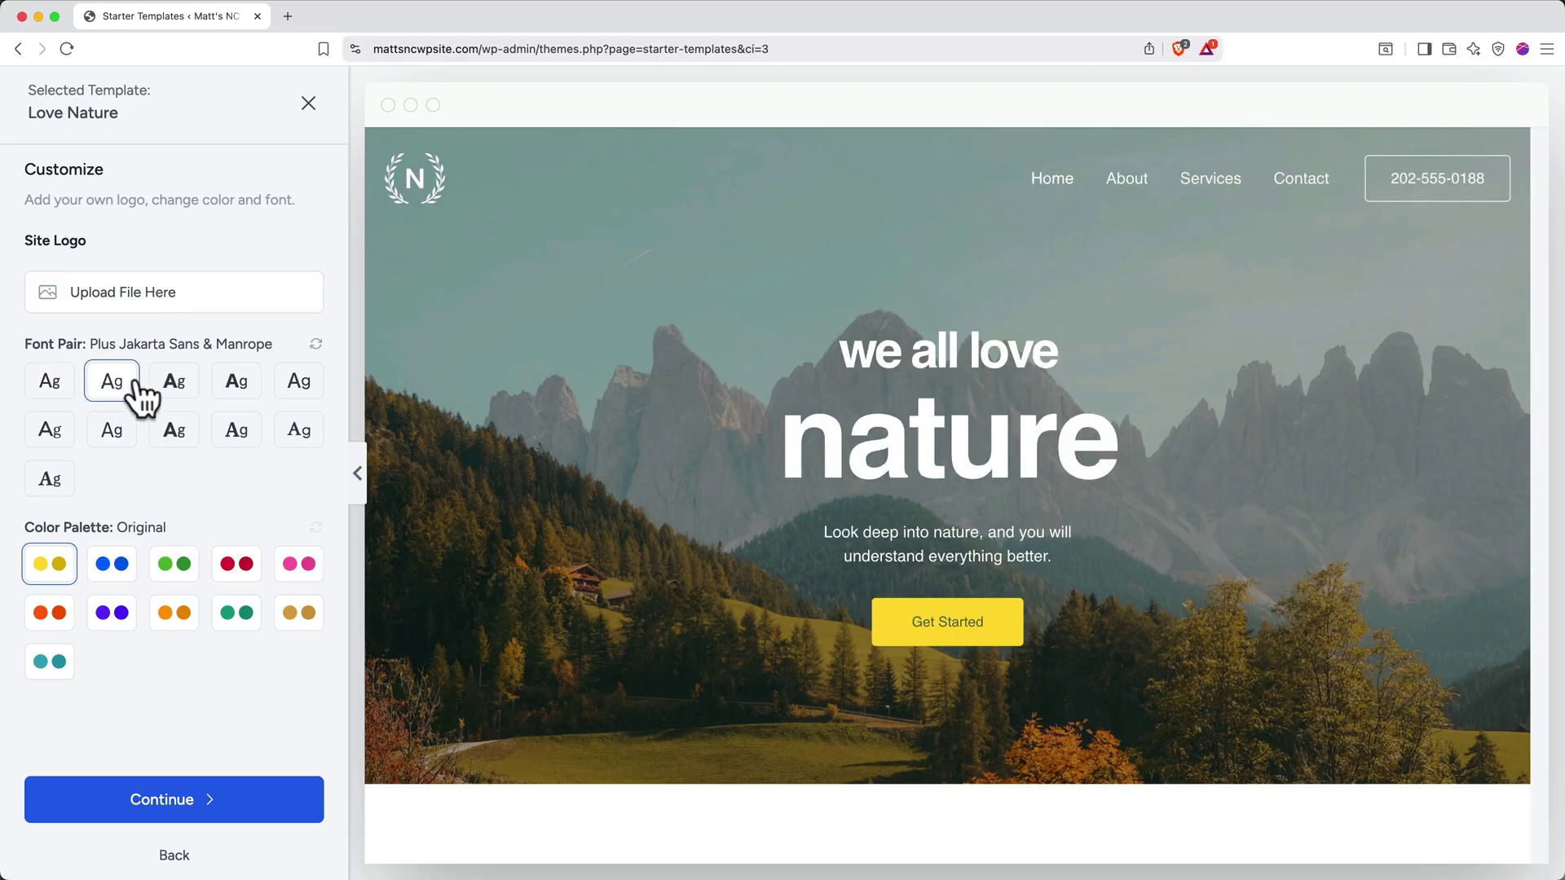
left_click(170, 386)
left_click(244, 389)
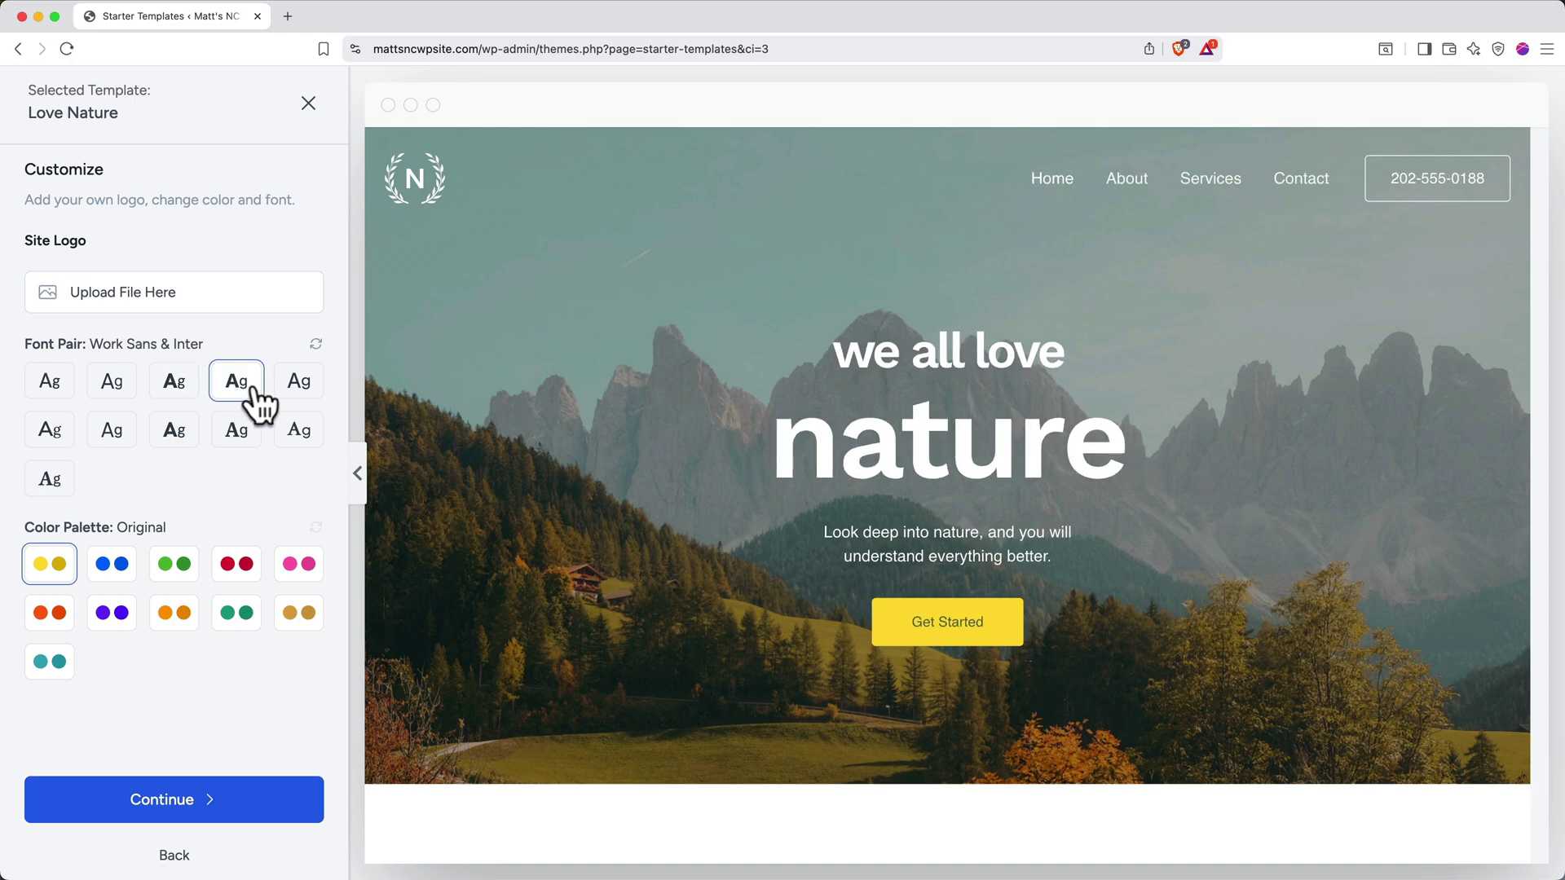
left_click(298, 387)
left_click(244, 431)
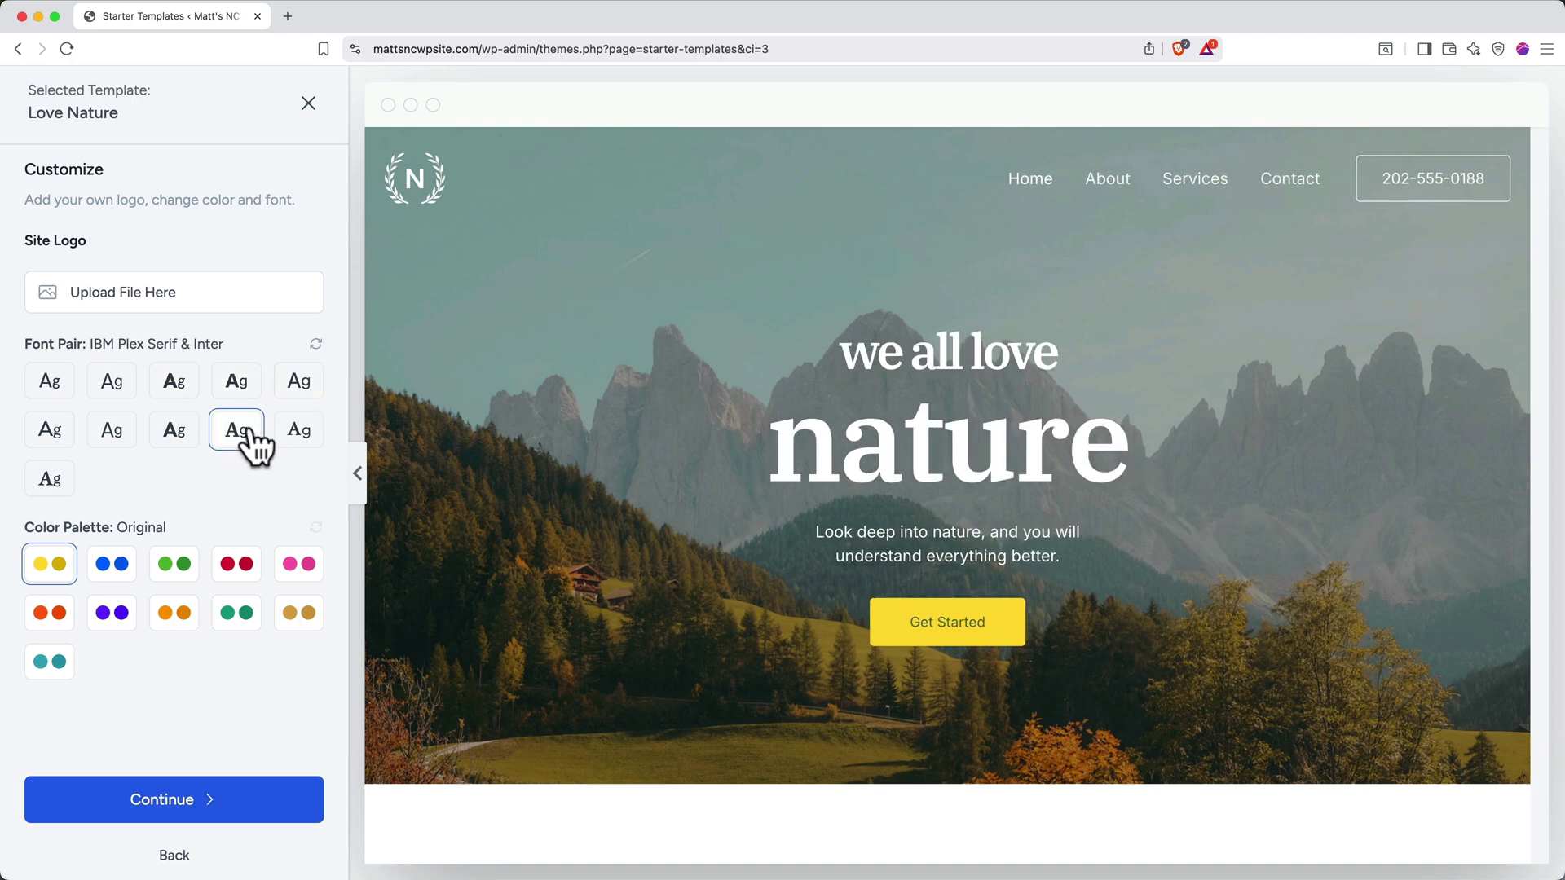
Apply the gold Style 9 colour palette and continue to feature selection.
left_click(114, 571)
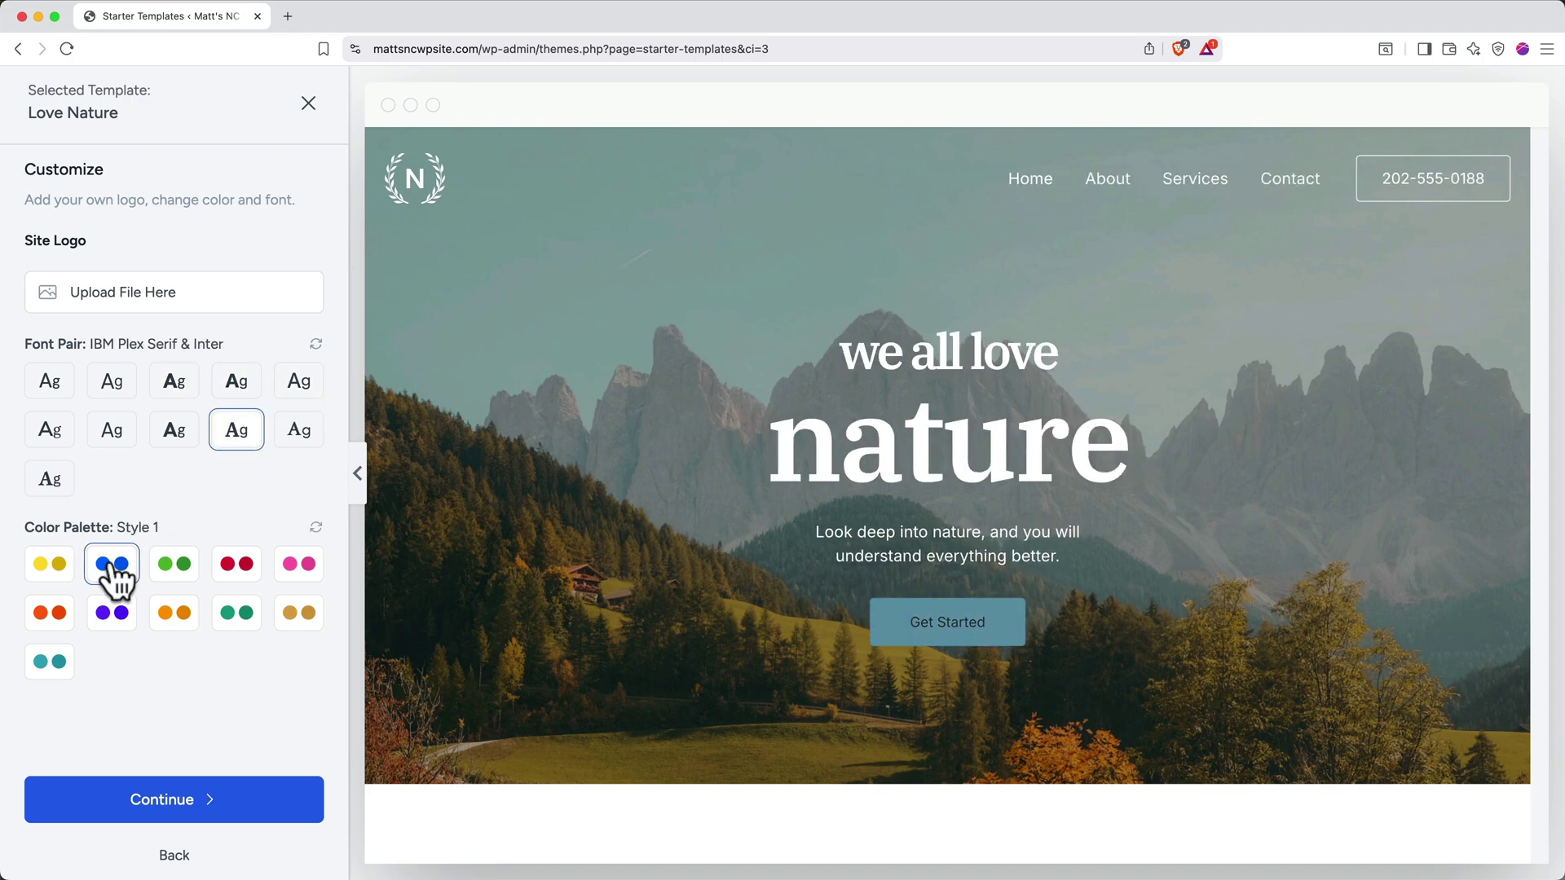
left_click(186, 570)
left_click(231, 571)
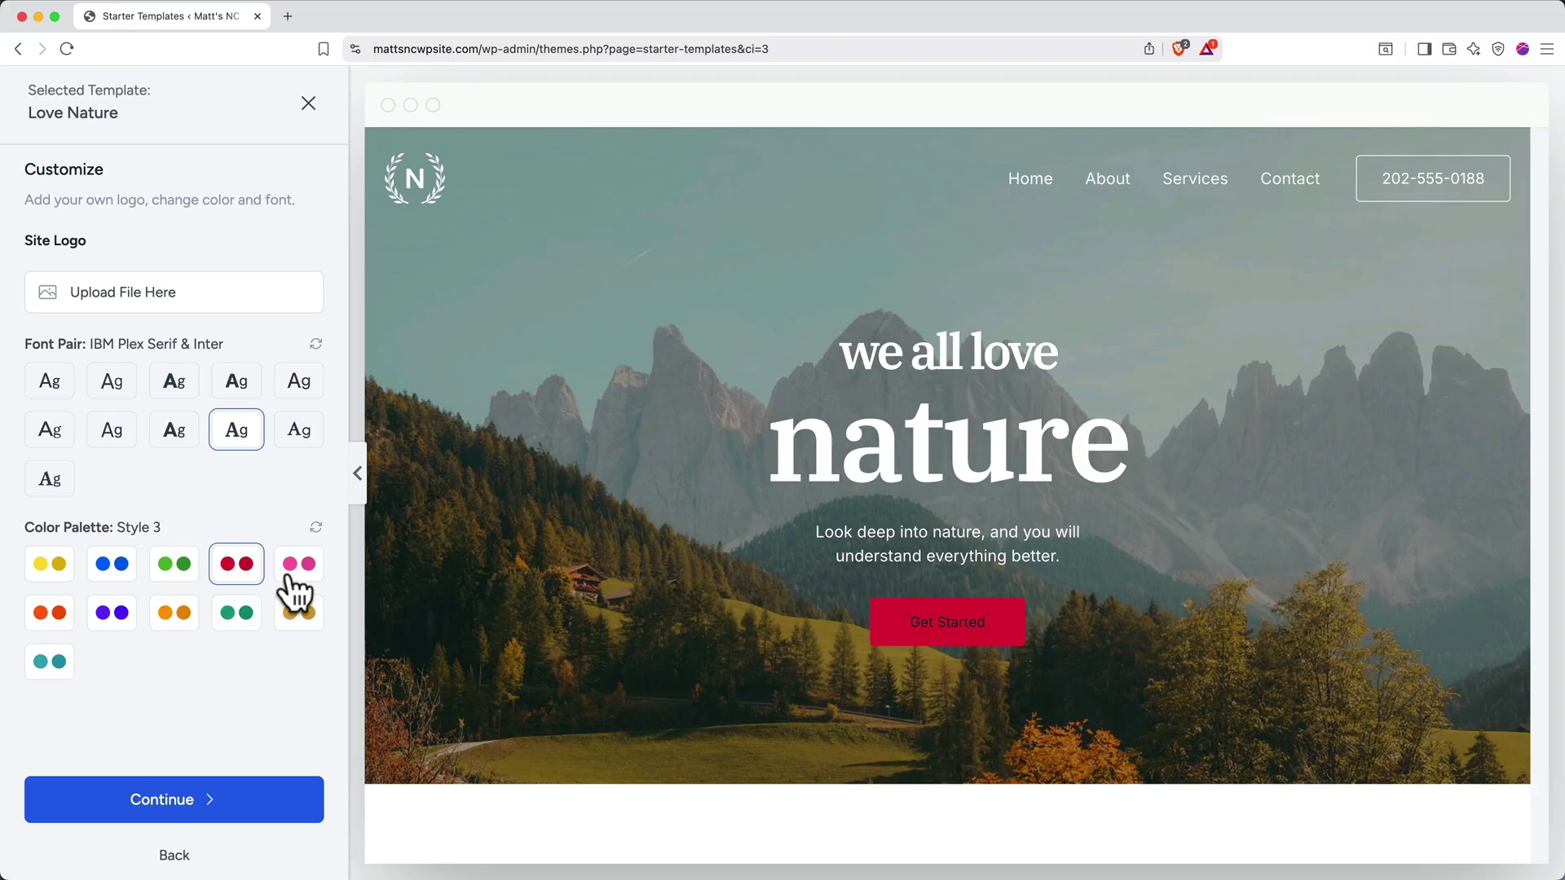
left_click(296, 577)
left_click(310, 624)
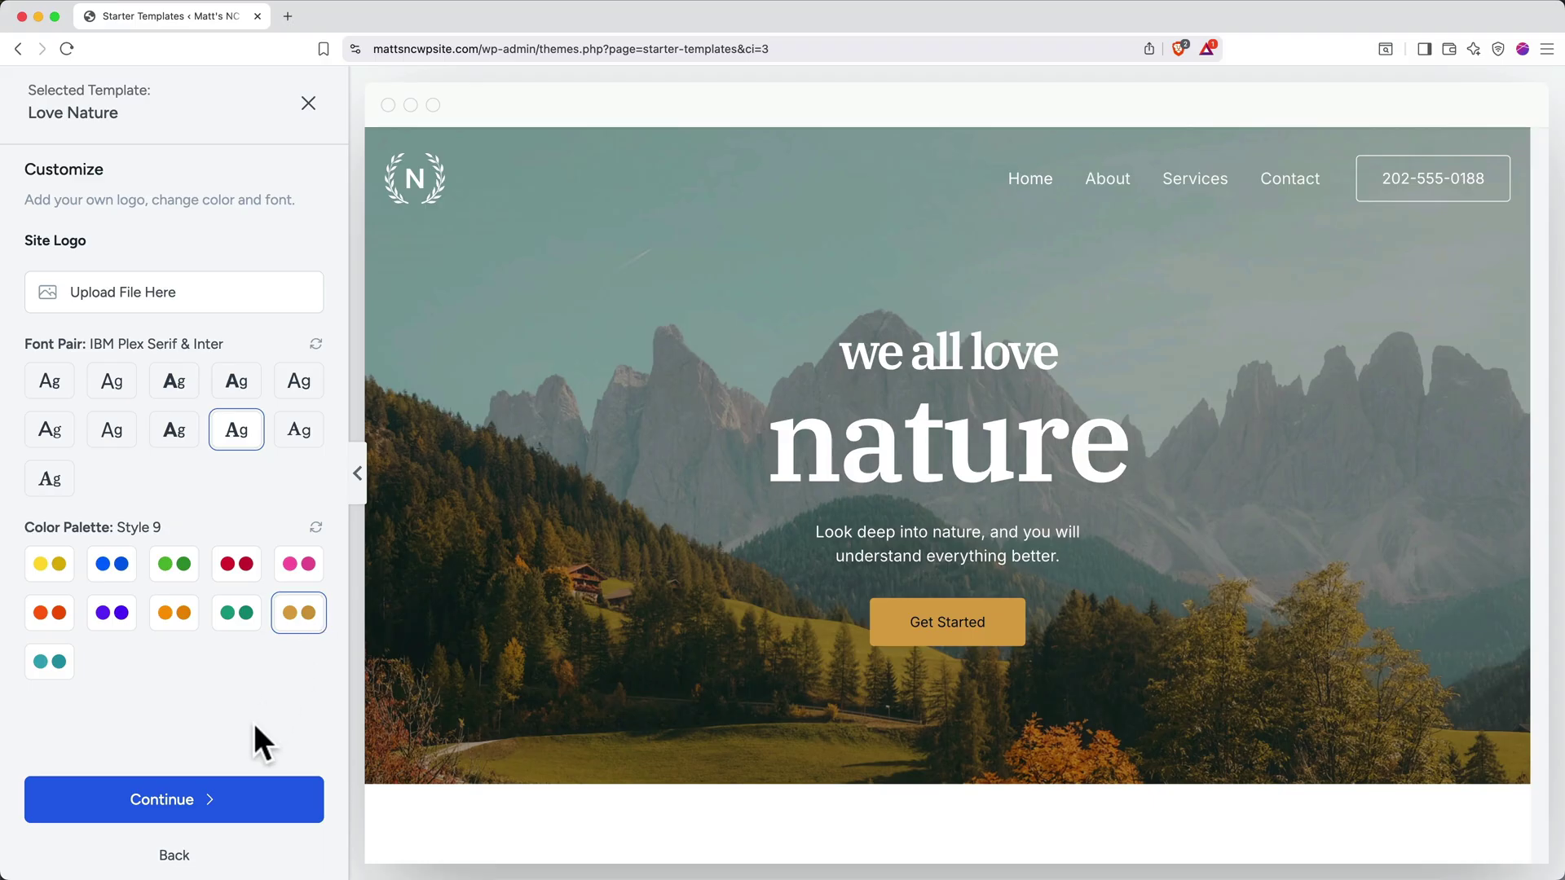
left_click(221, 805)
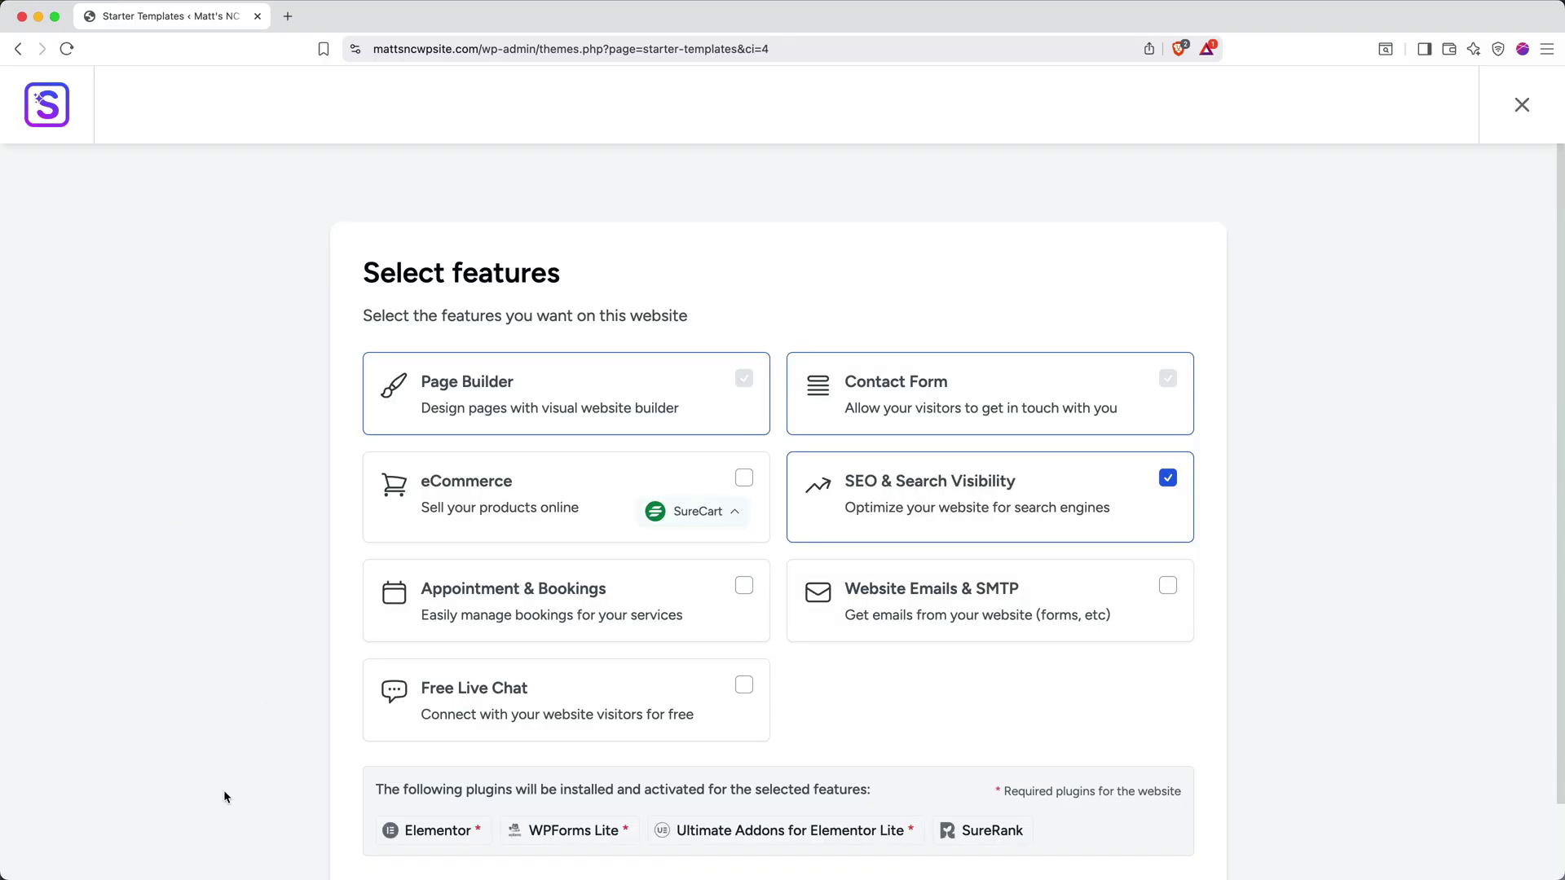
Skip extra features, accept the settings overwrite, build the Love Nature site and view it.
scroll(225, 794, "down", 3)
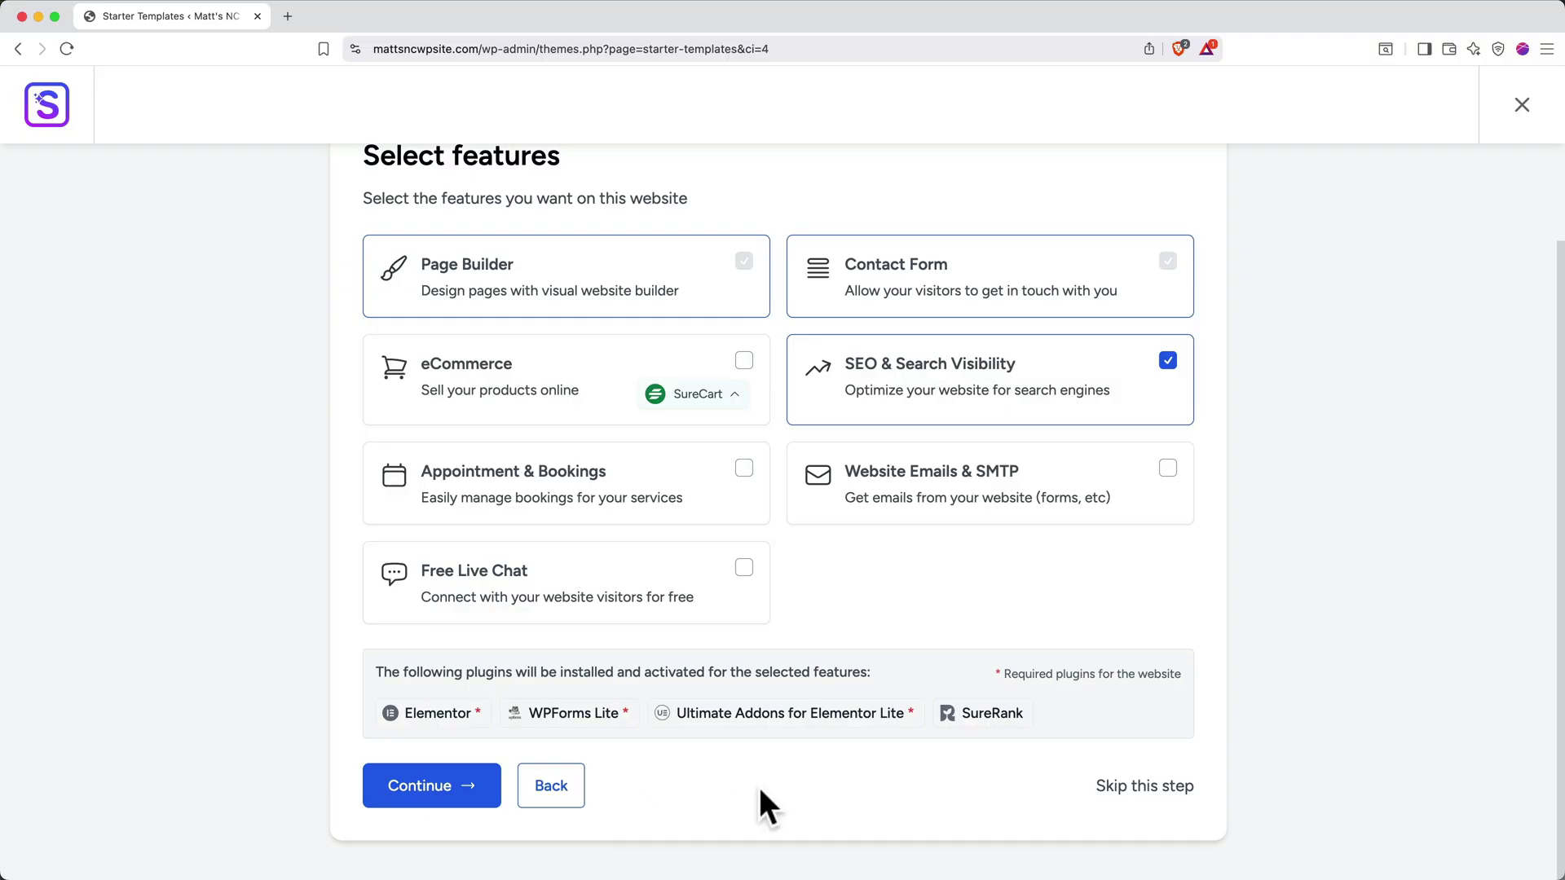
left_click(1110, 788)
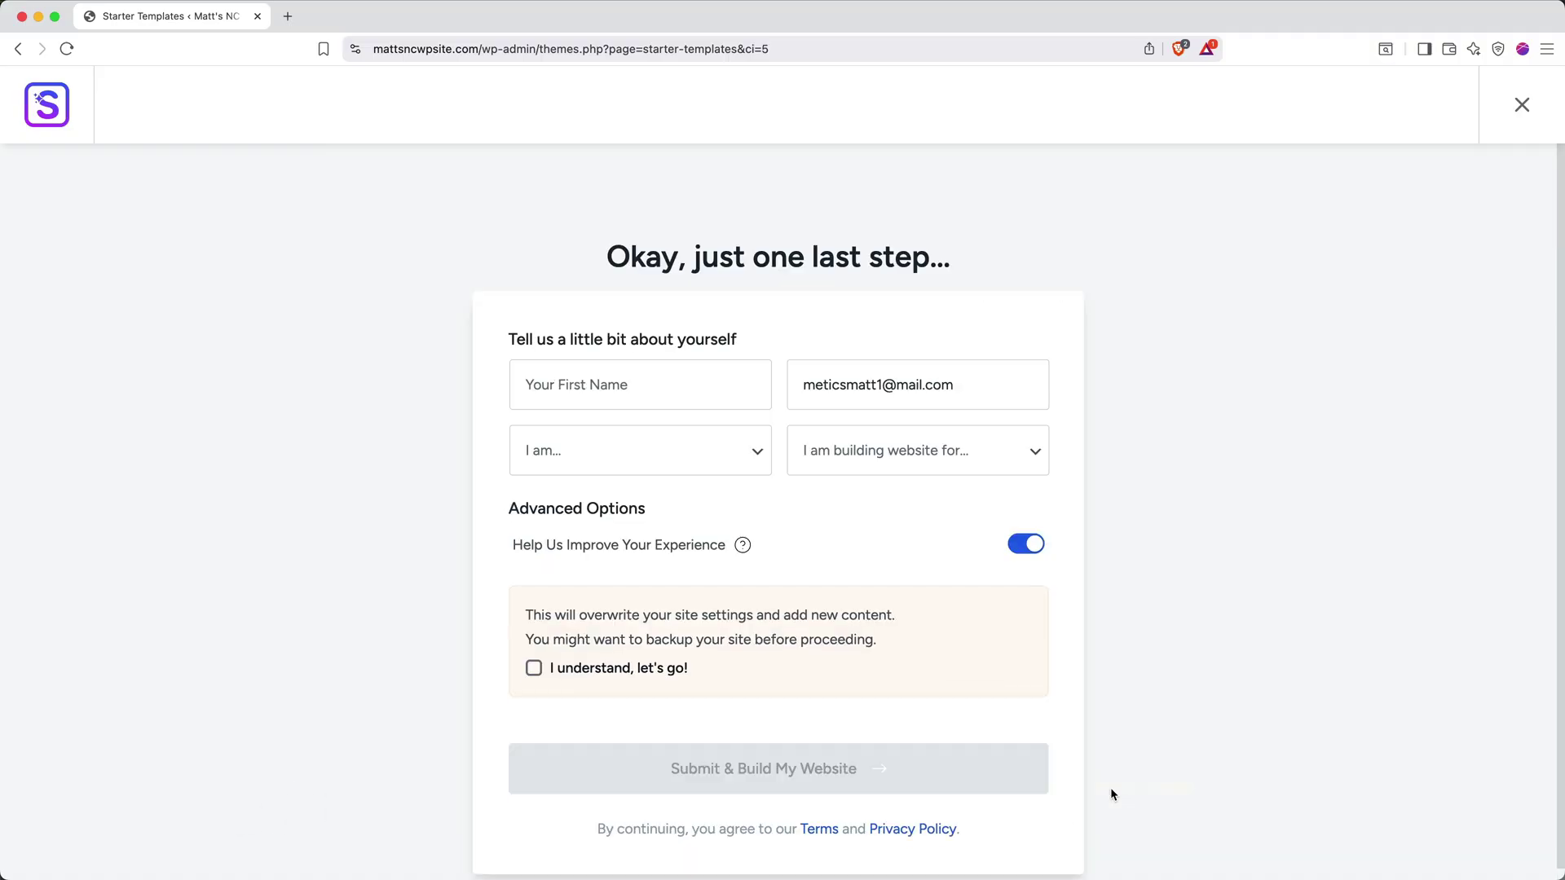
scroll(1110, 787, "down", 1)
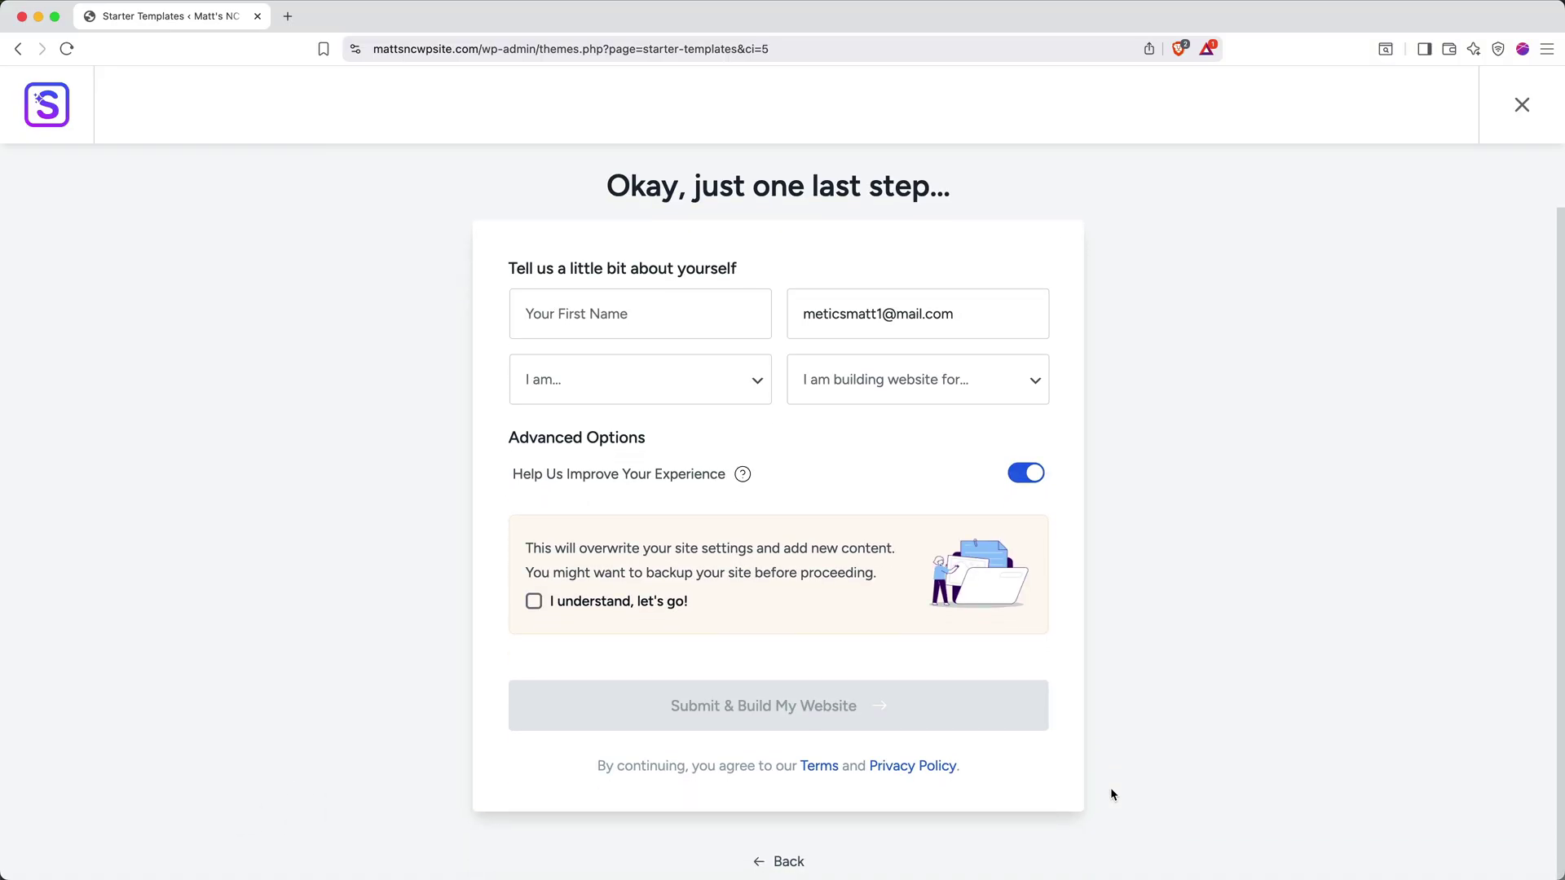
left_click(569, 608)
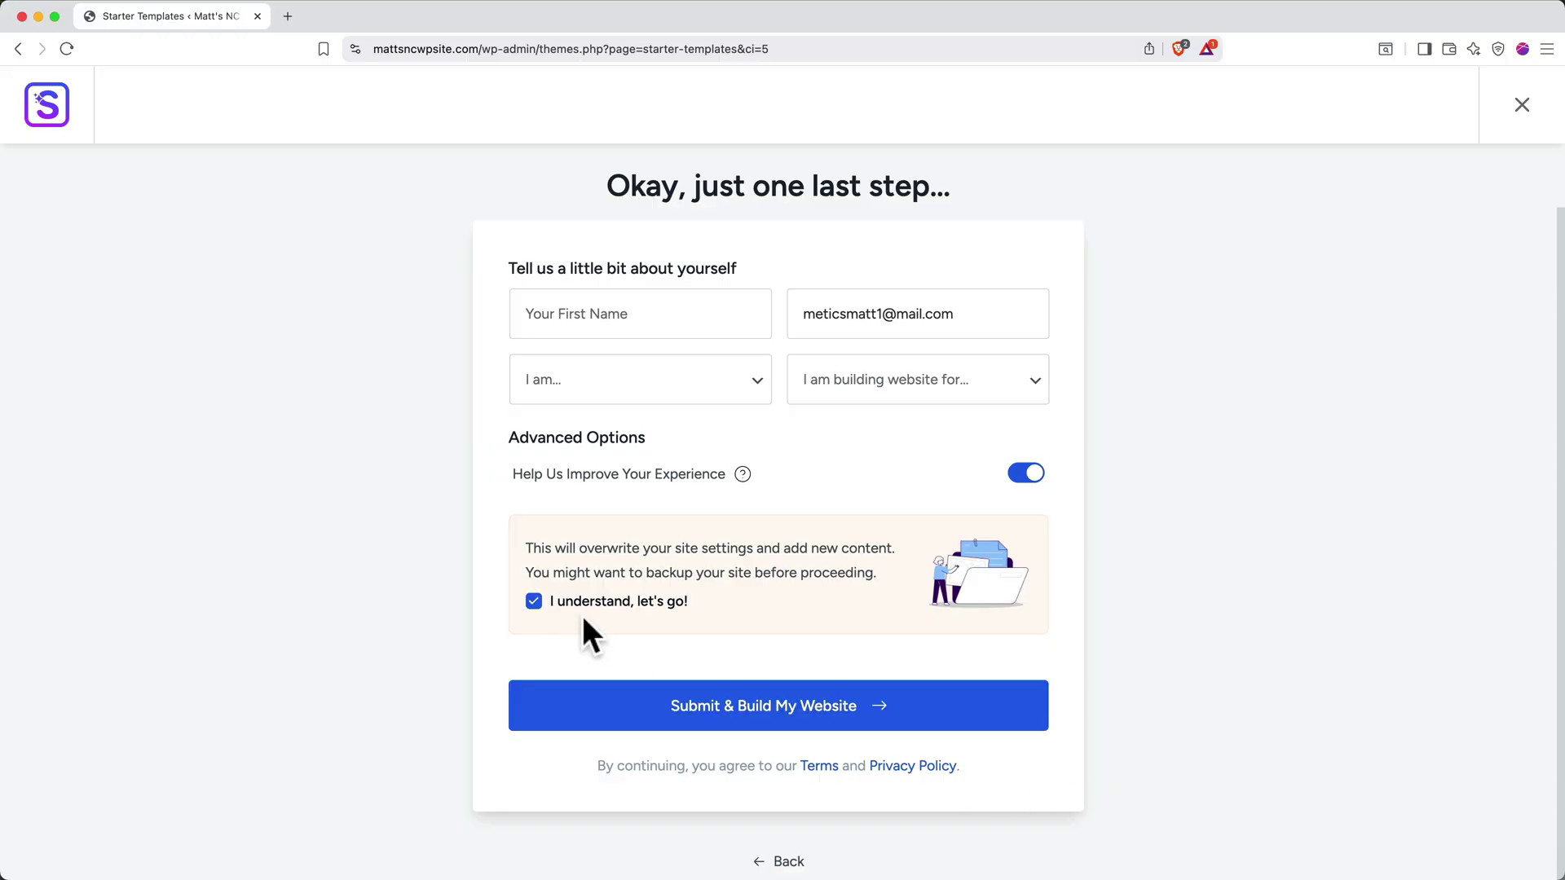
left_click(617, 718)
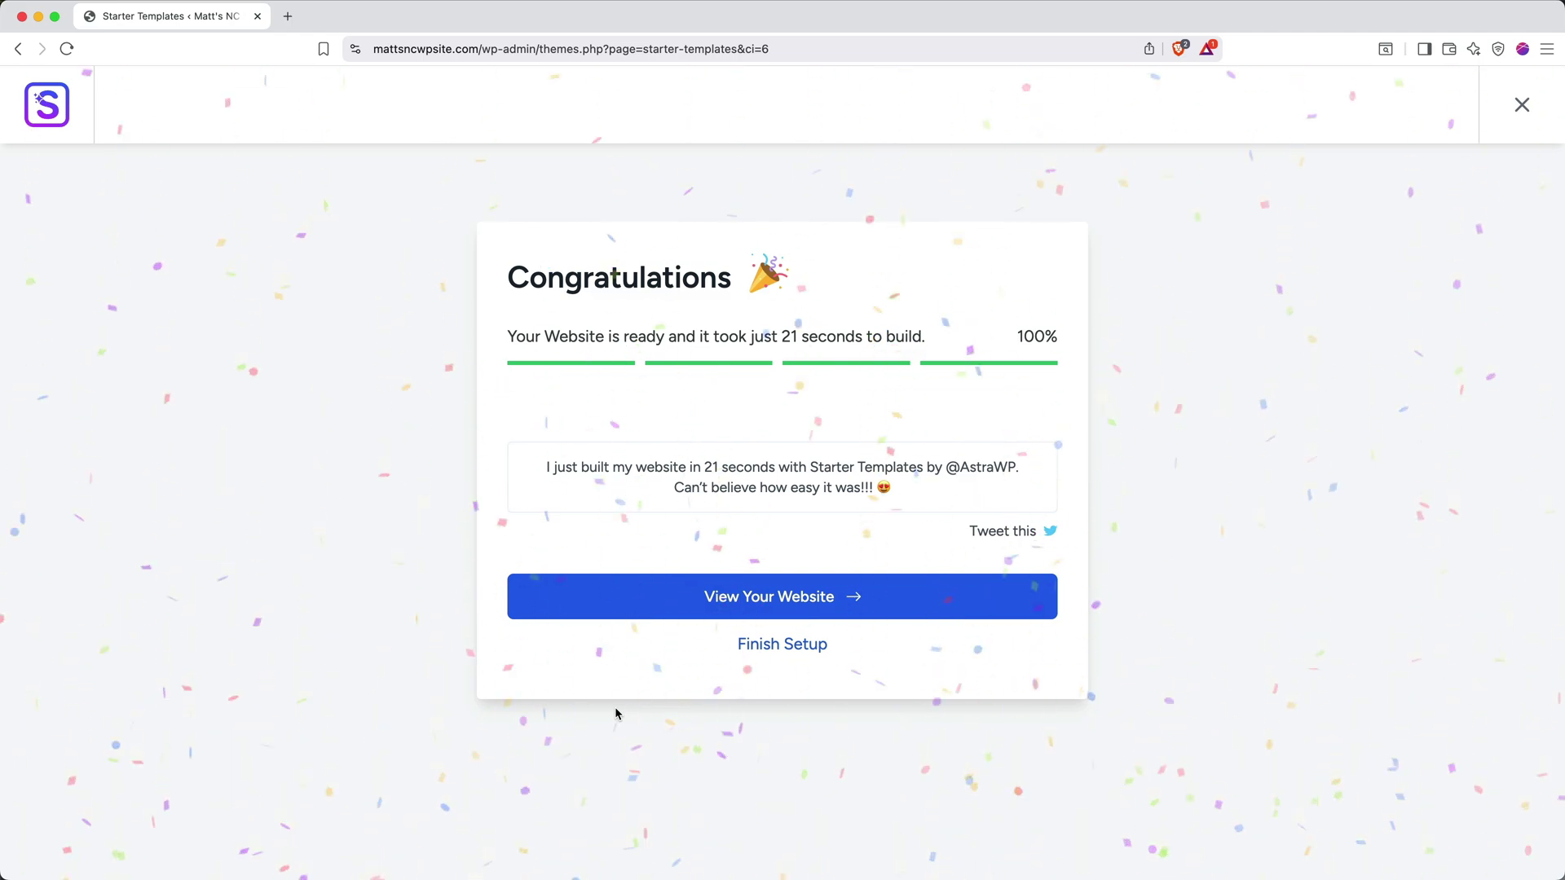
left_click(660, 617)
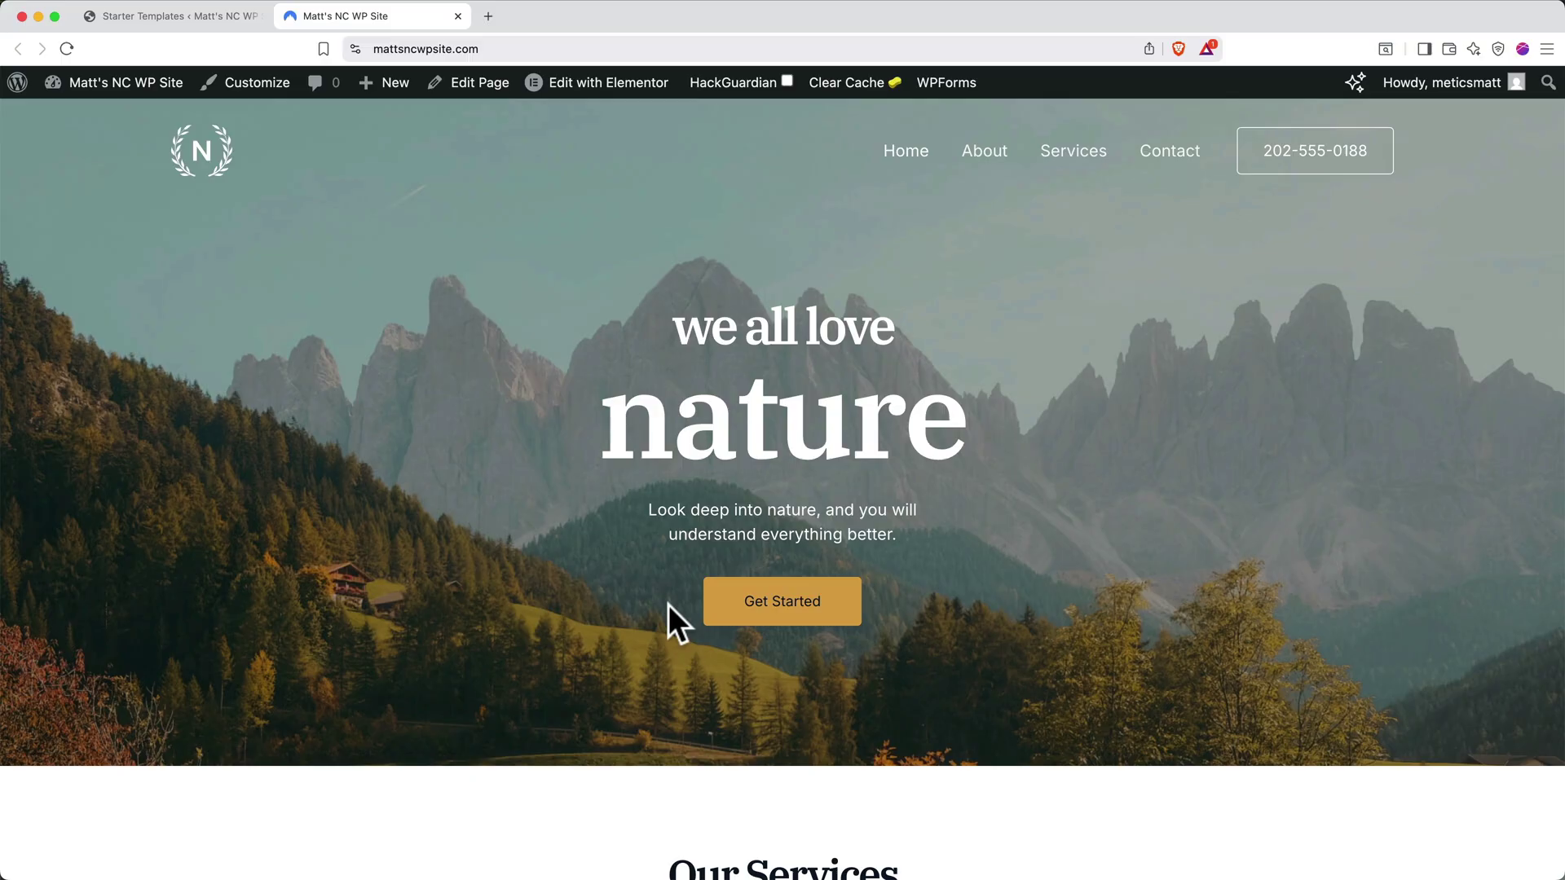
Close the Starter Templates tab, keeping only the live homepage open.
left_click(256, 15)
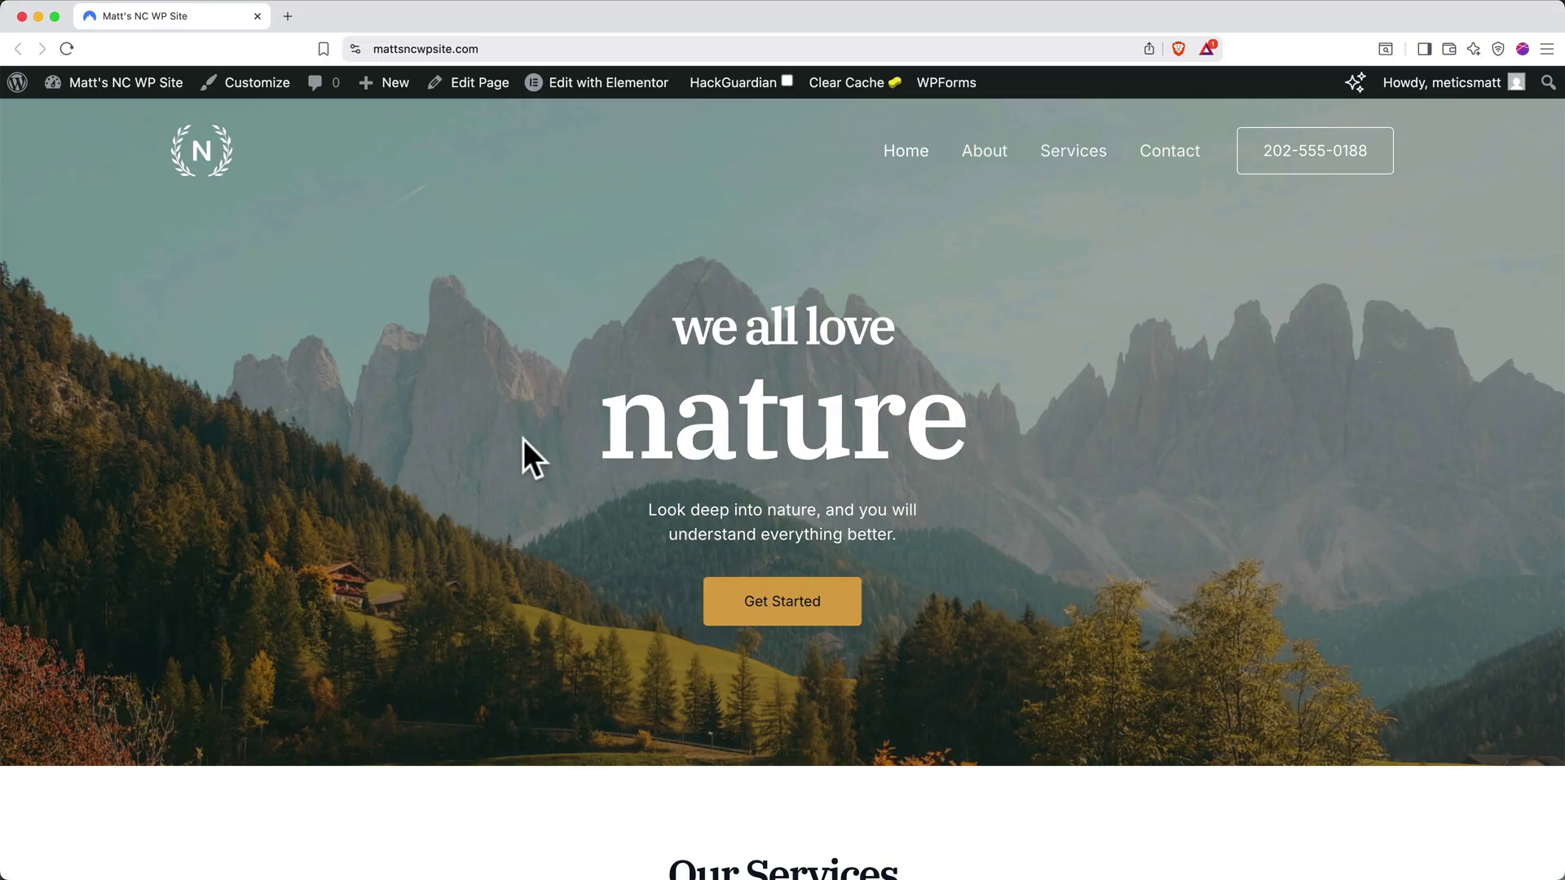
Open the Home page with Edit with Elementor and dismiss the Notifications pop-up.
left_click(618, 85)
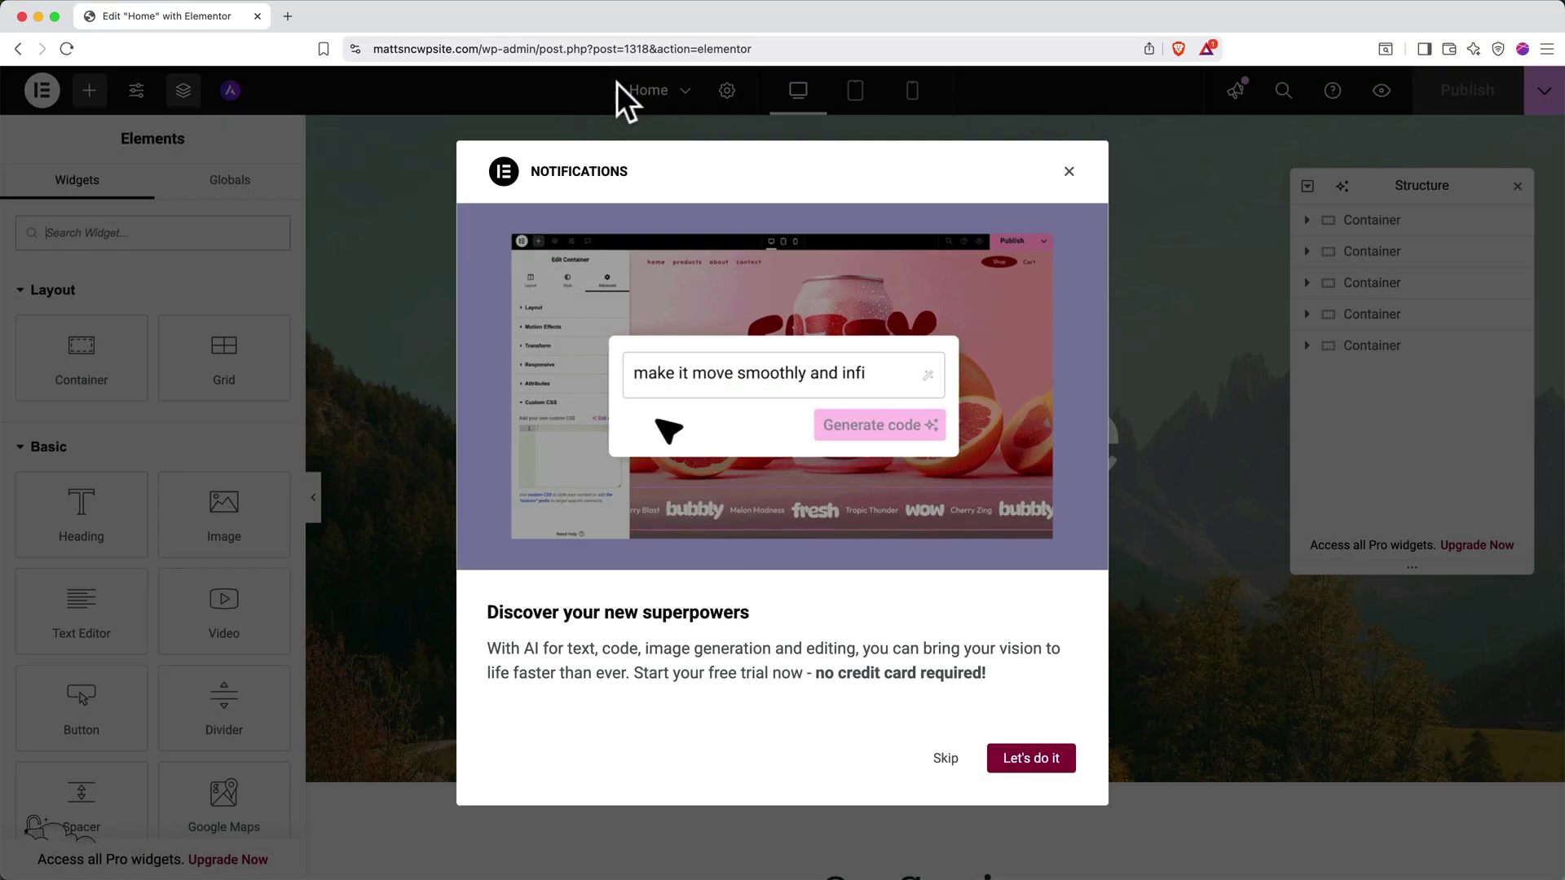
left_click(1069, 173)
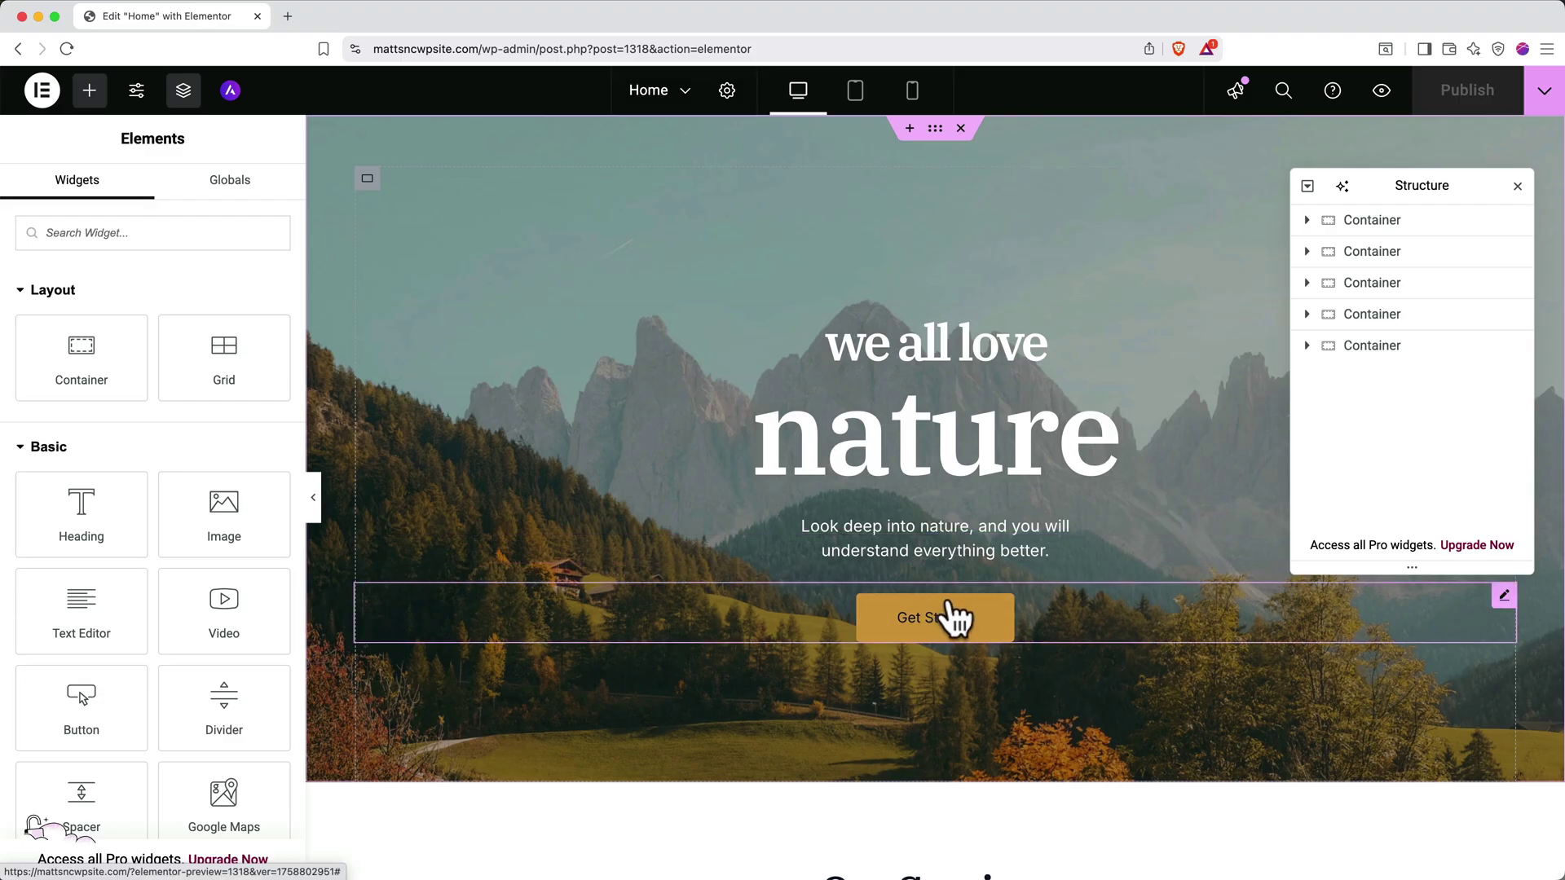
Expand the hero containers in Structure and inspect both headings and the paragraph.
left_click(1306, 229)
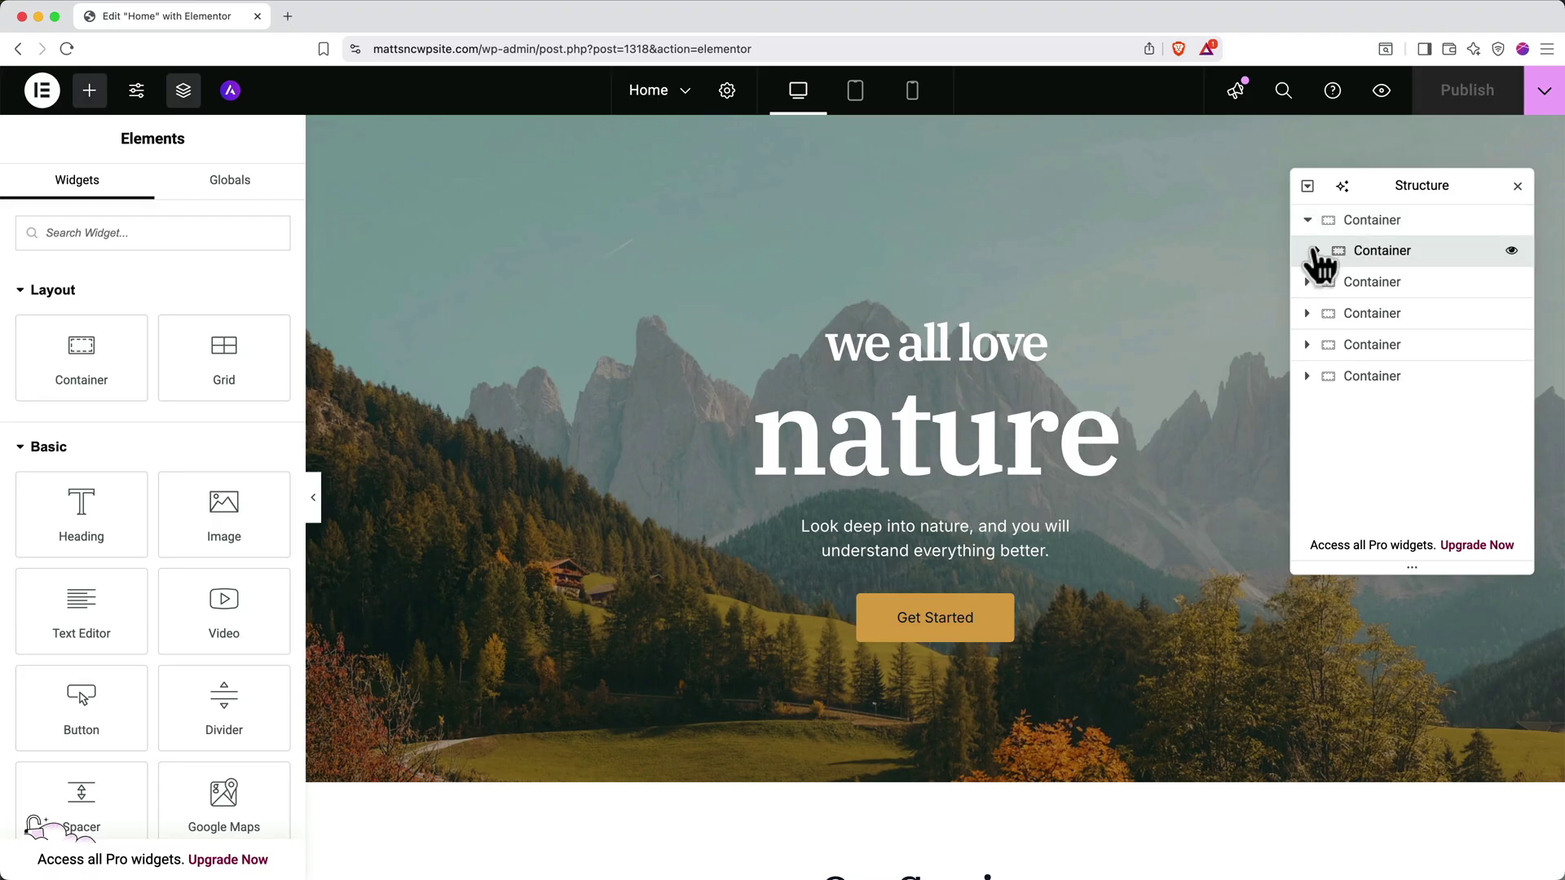
left_click(1315, 251)
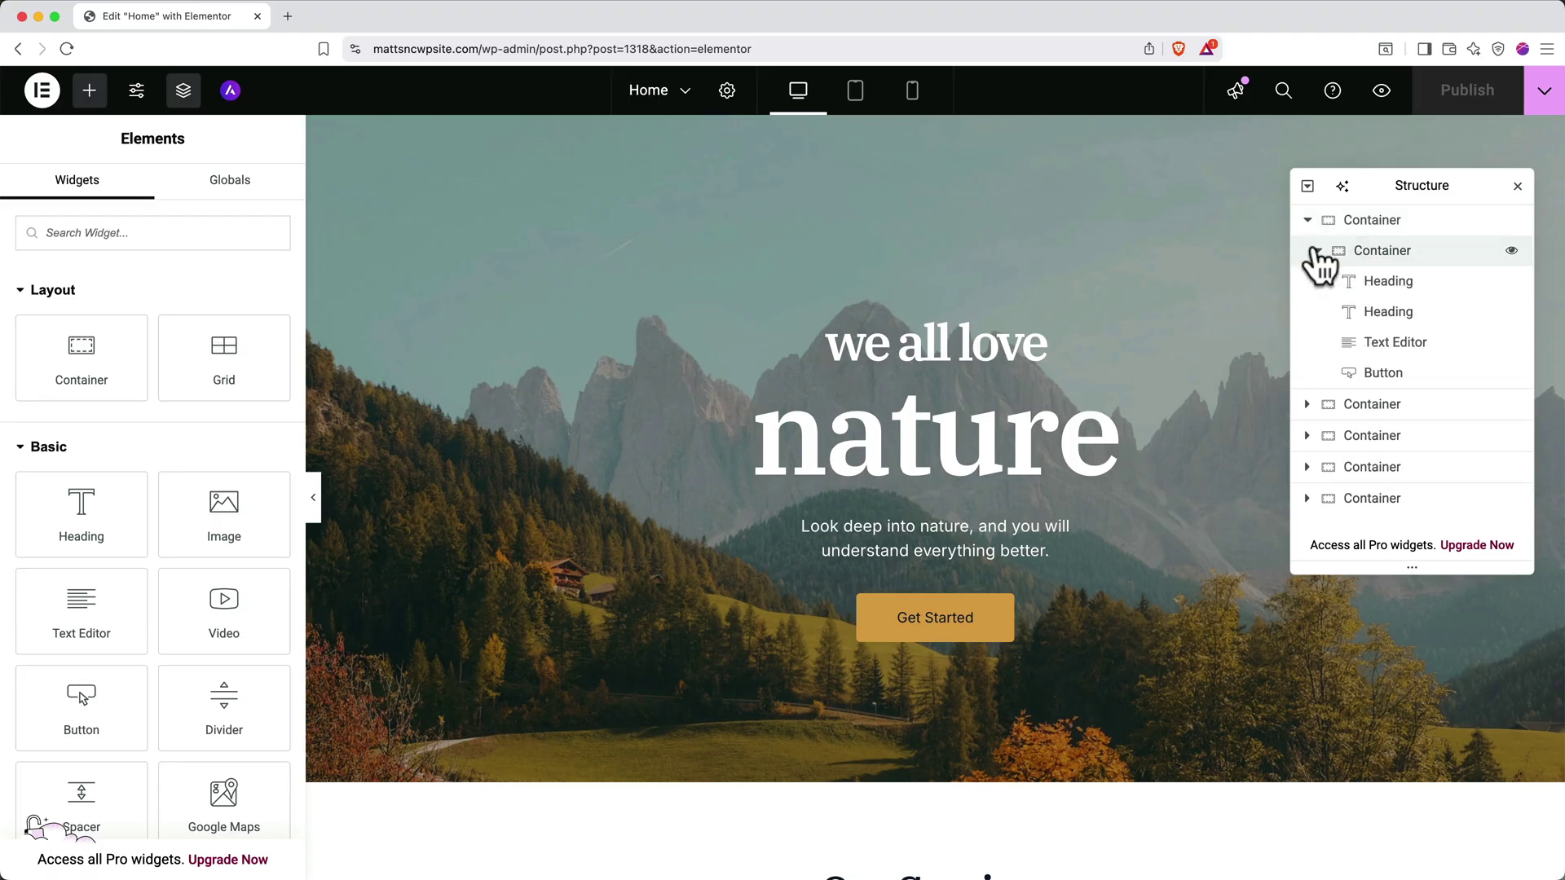
left_click(1356, 225)
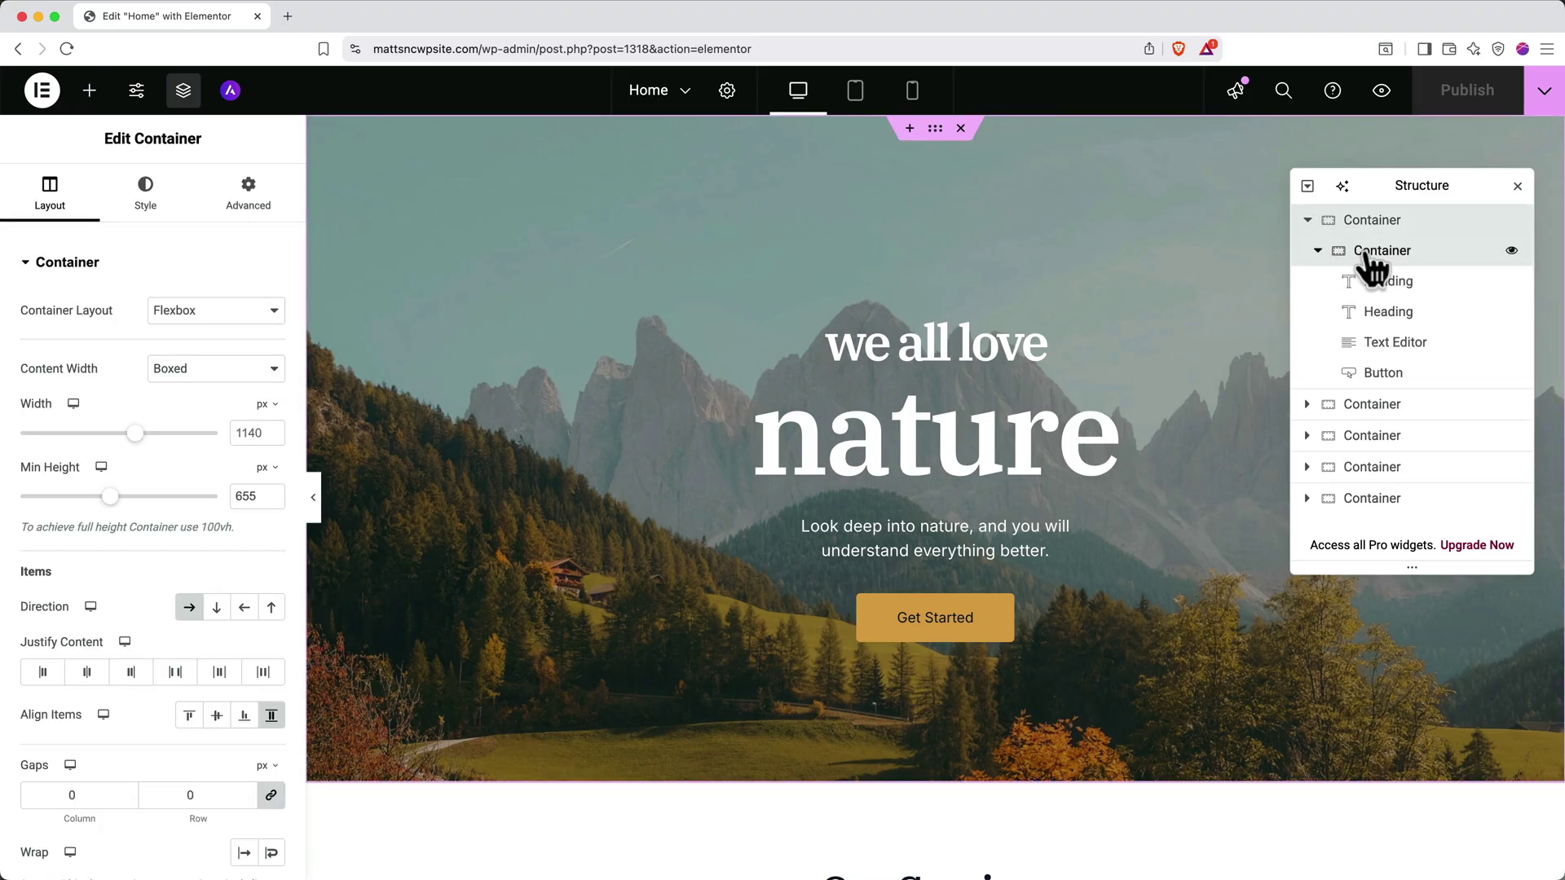
left_click(1360, 248)
left_click(1377, 285)
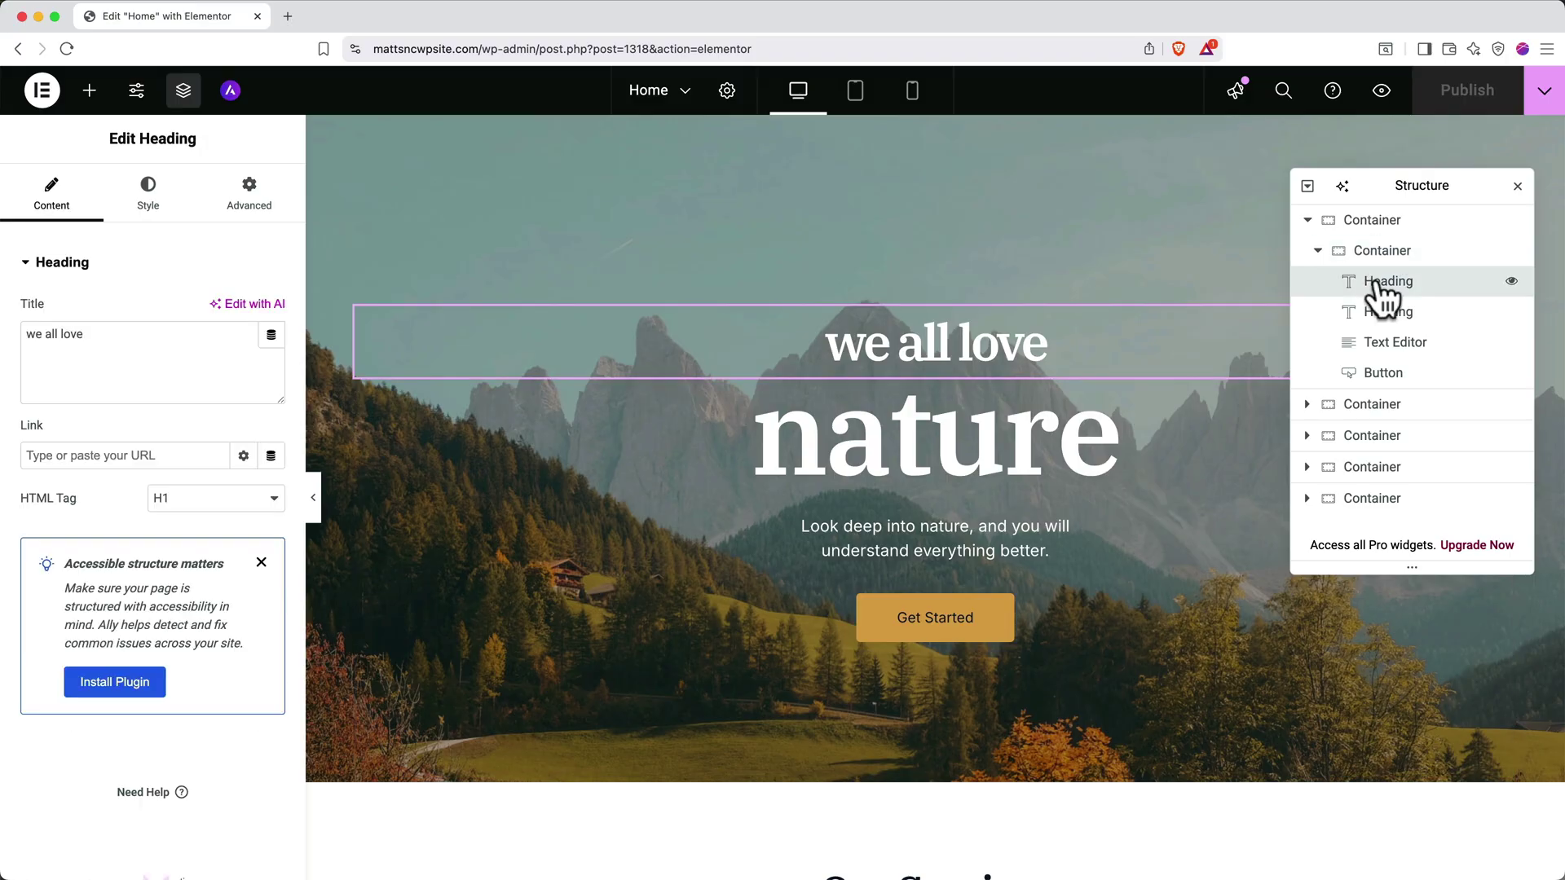
left_click(1383, 315)
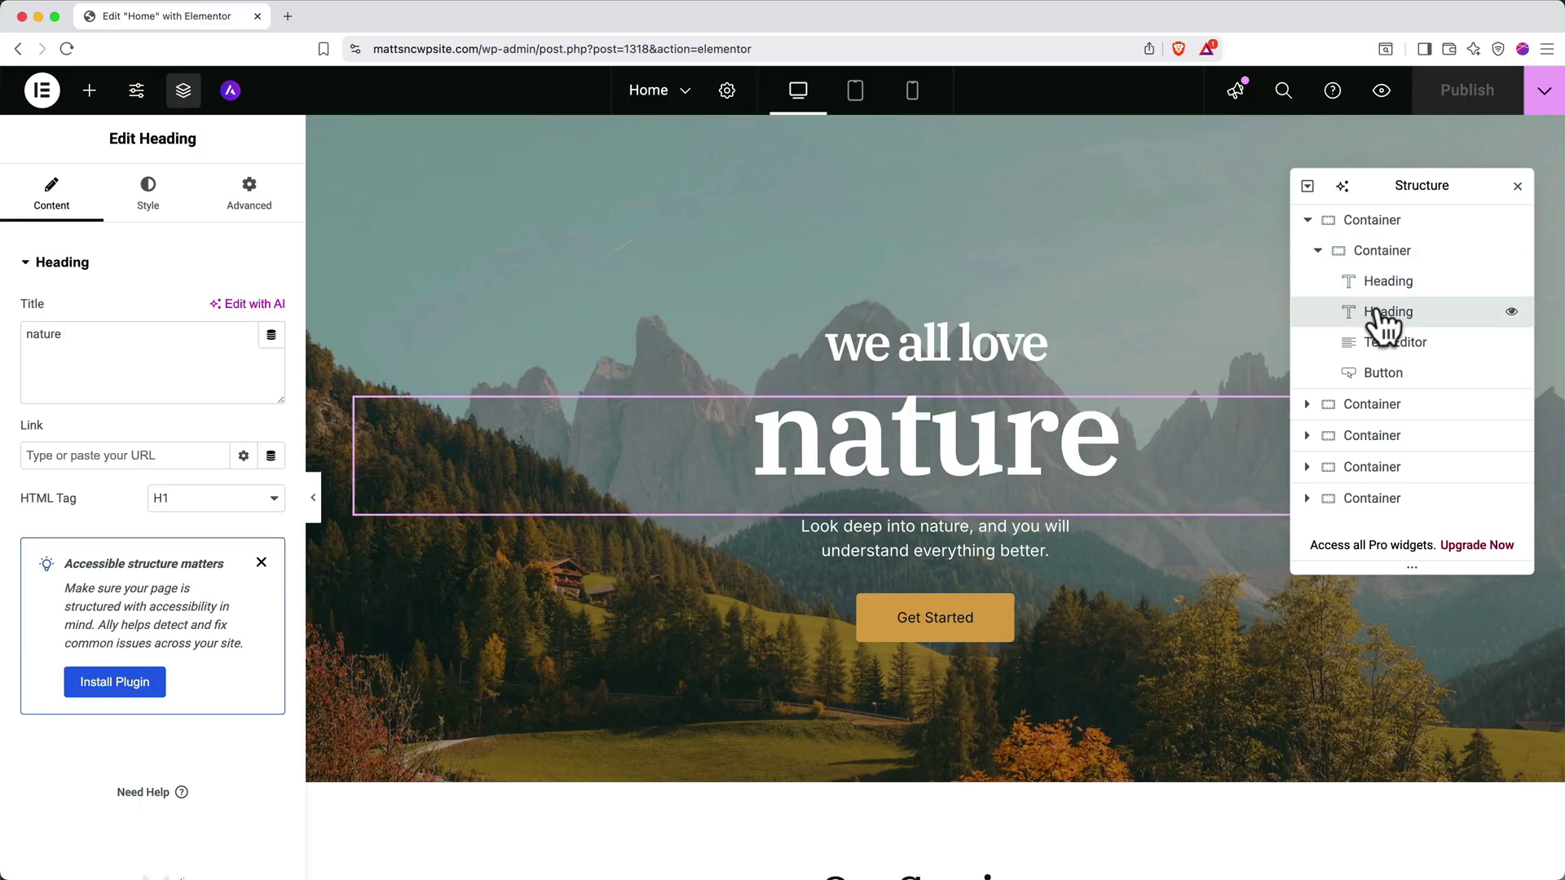
left_click(1386, 342)
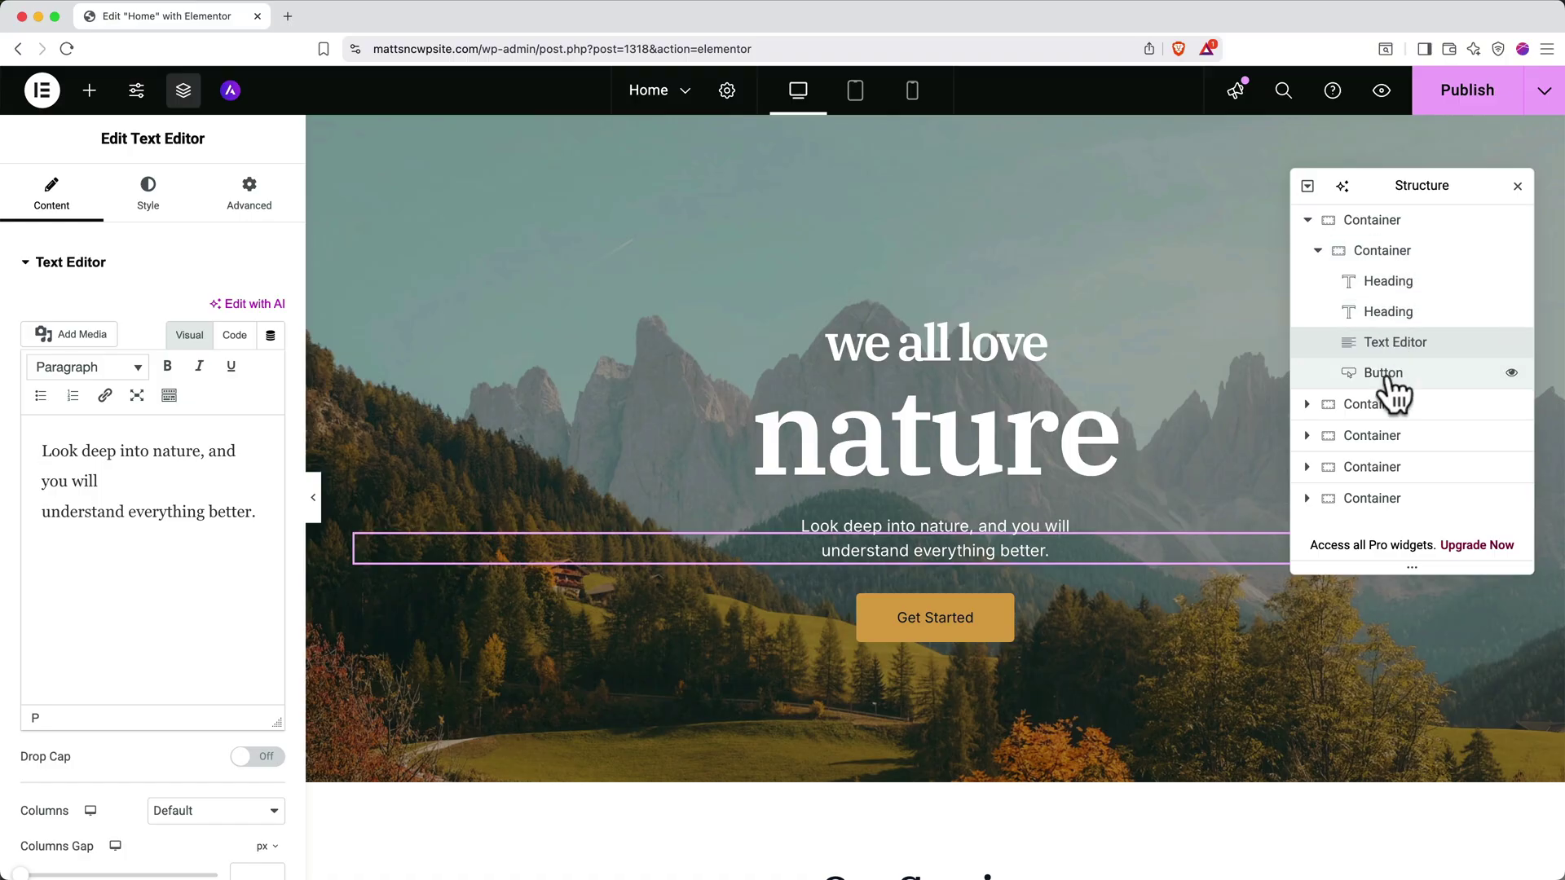
Toggle the Get Started button and hero section hidden and back visible, then close Structure.
left_click(1511, 375)
left_click(1510, 375)
left_click(1511, 375)
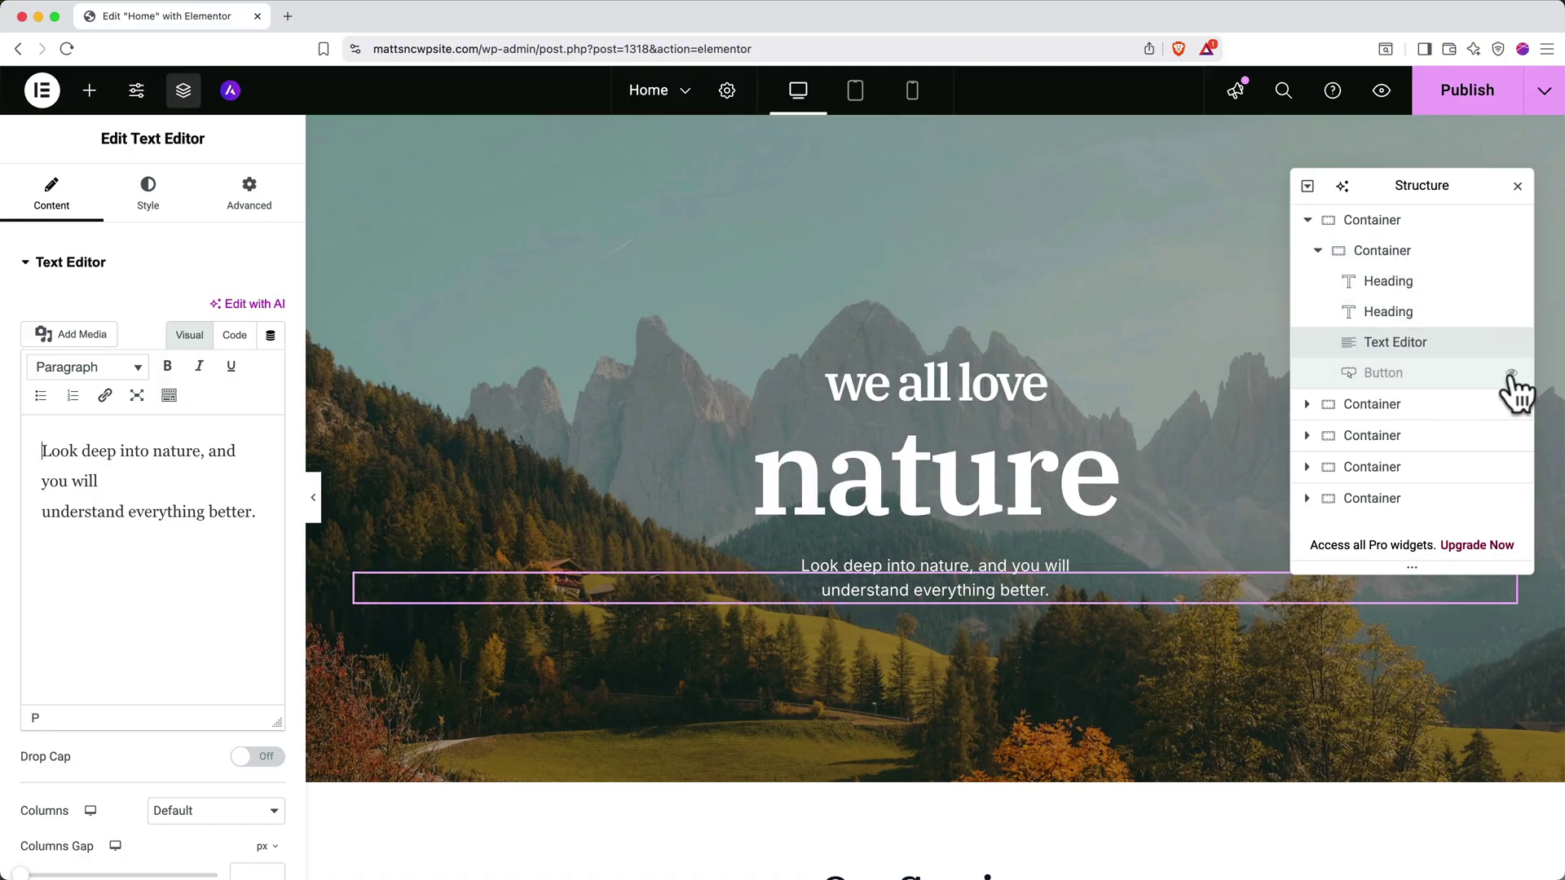
left_click(1510, 375)
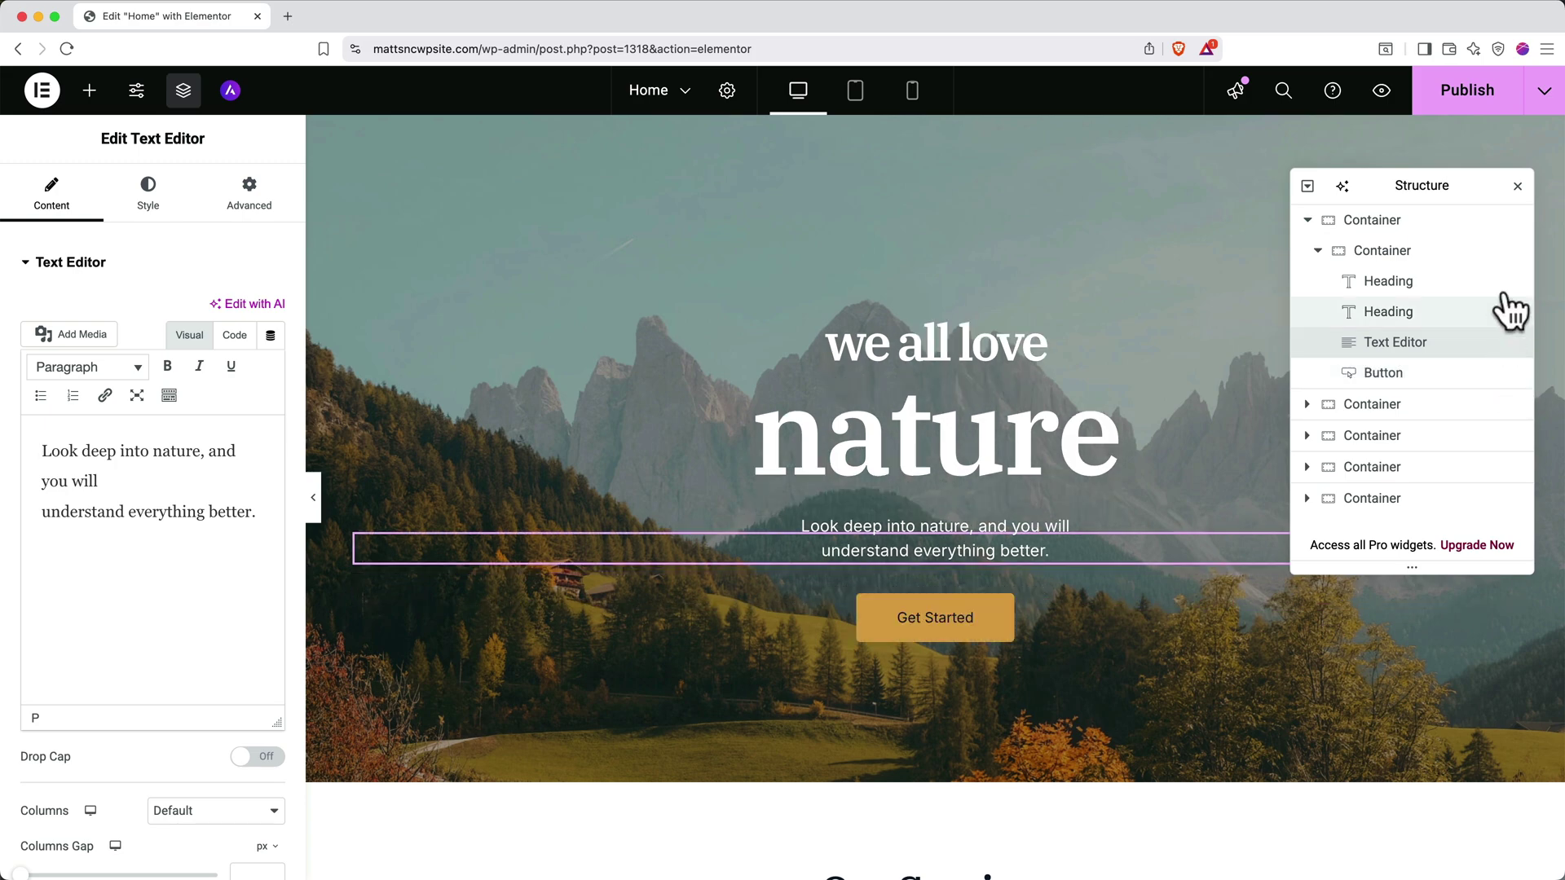
left_click(1510, 220)
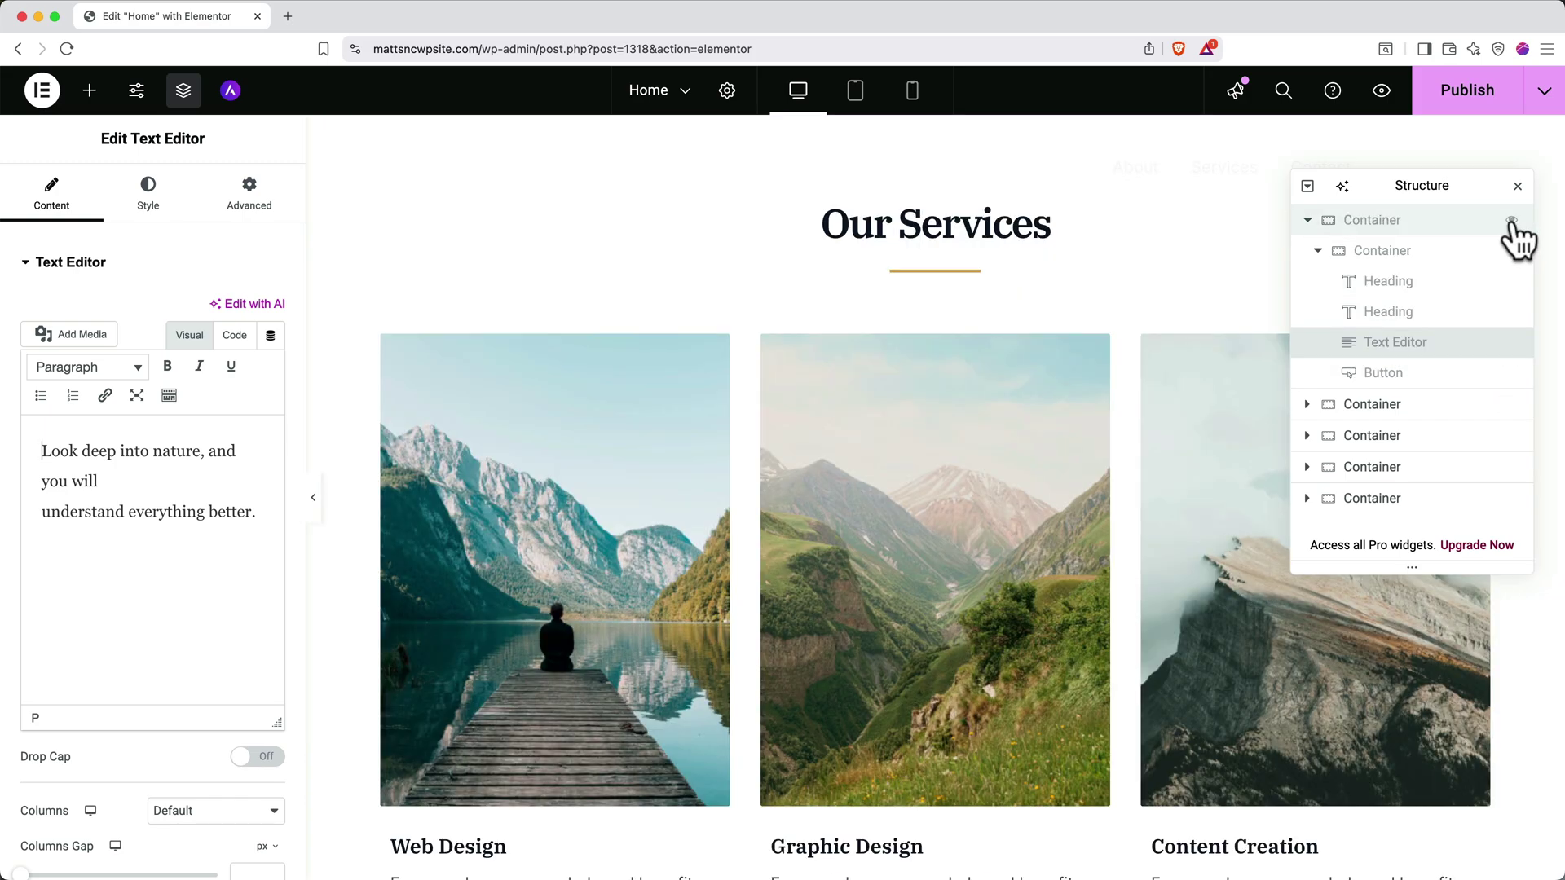
left_click(1510, 220)
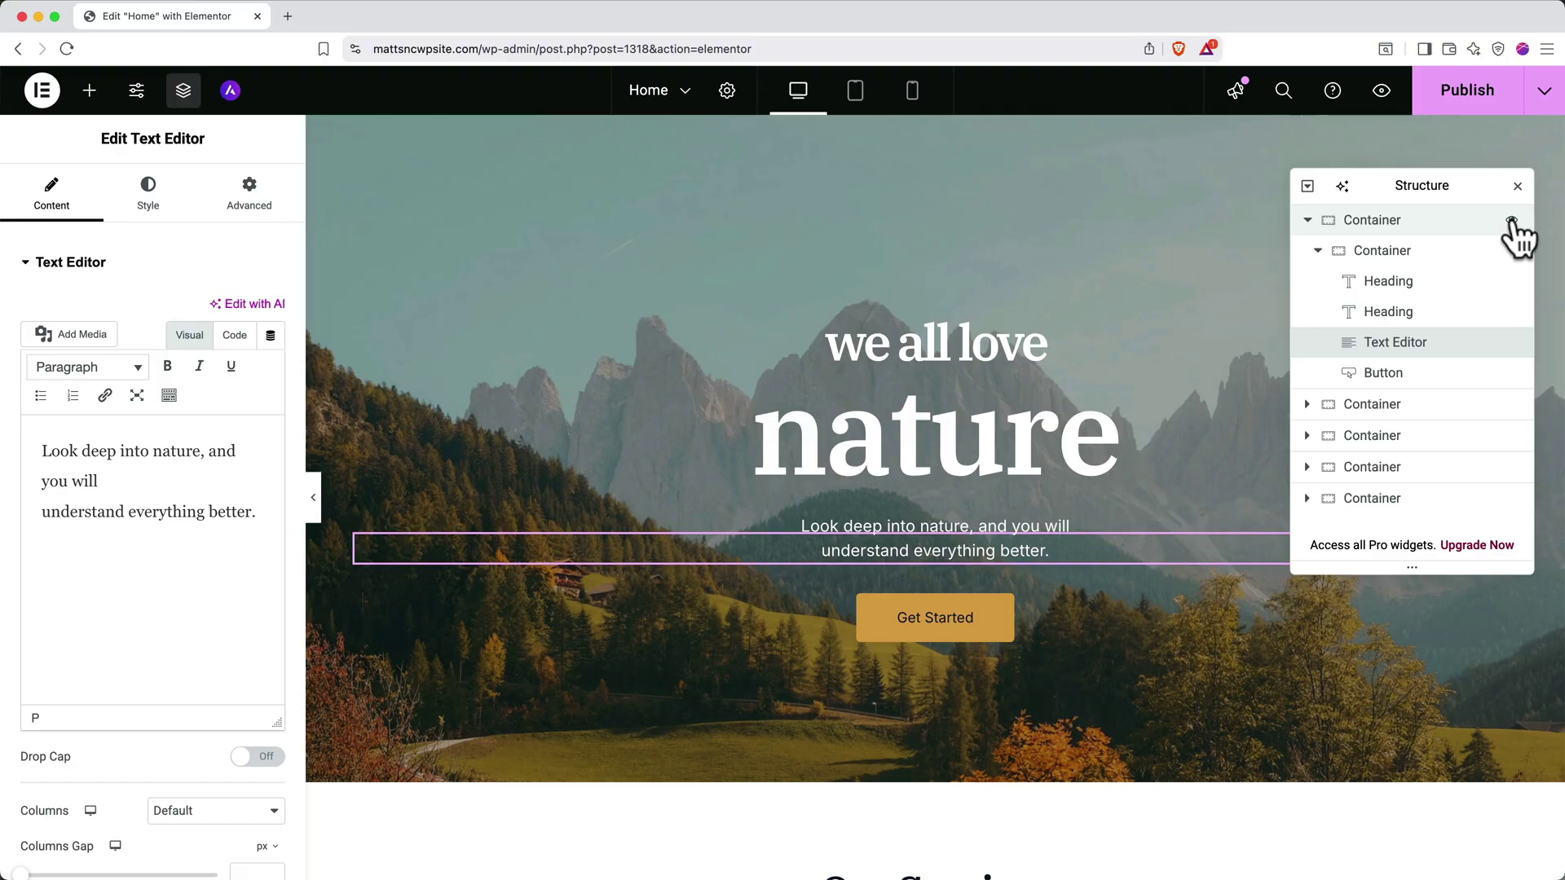
left_click(1518, 187)
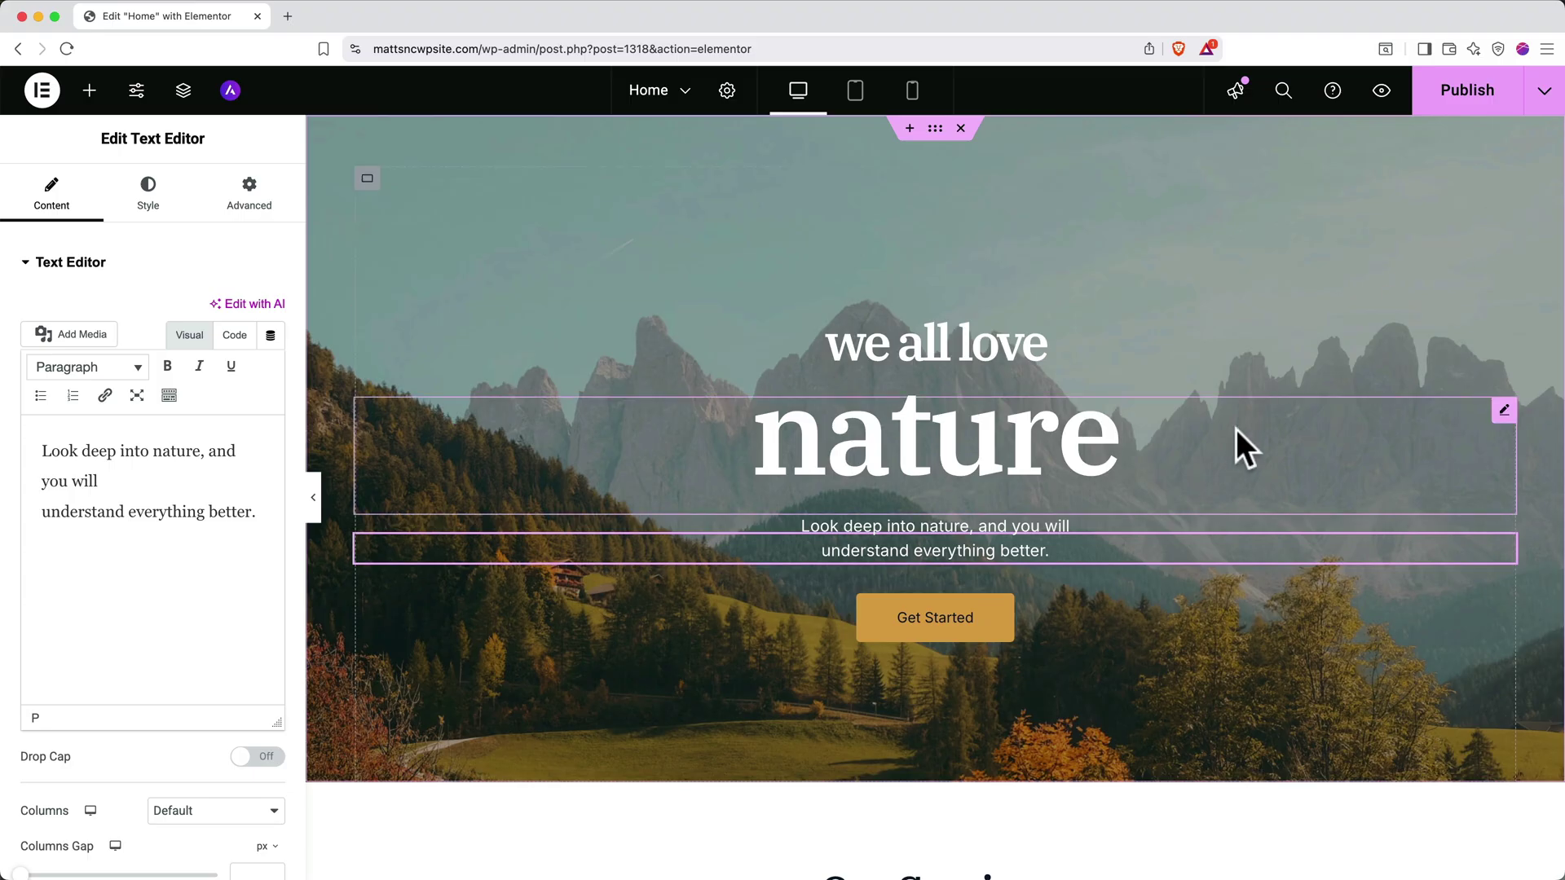
scroll(1148, 519, "down", 4)
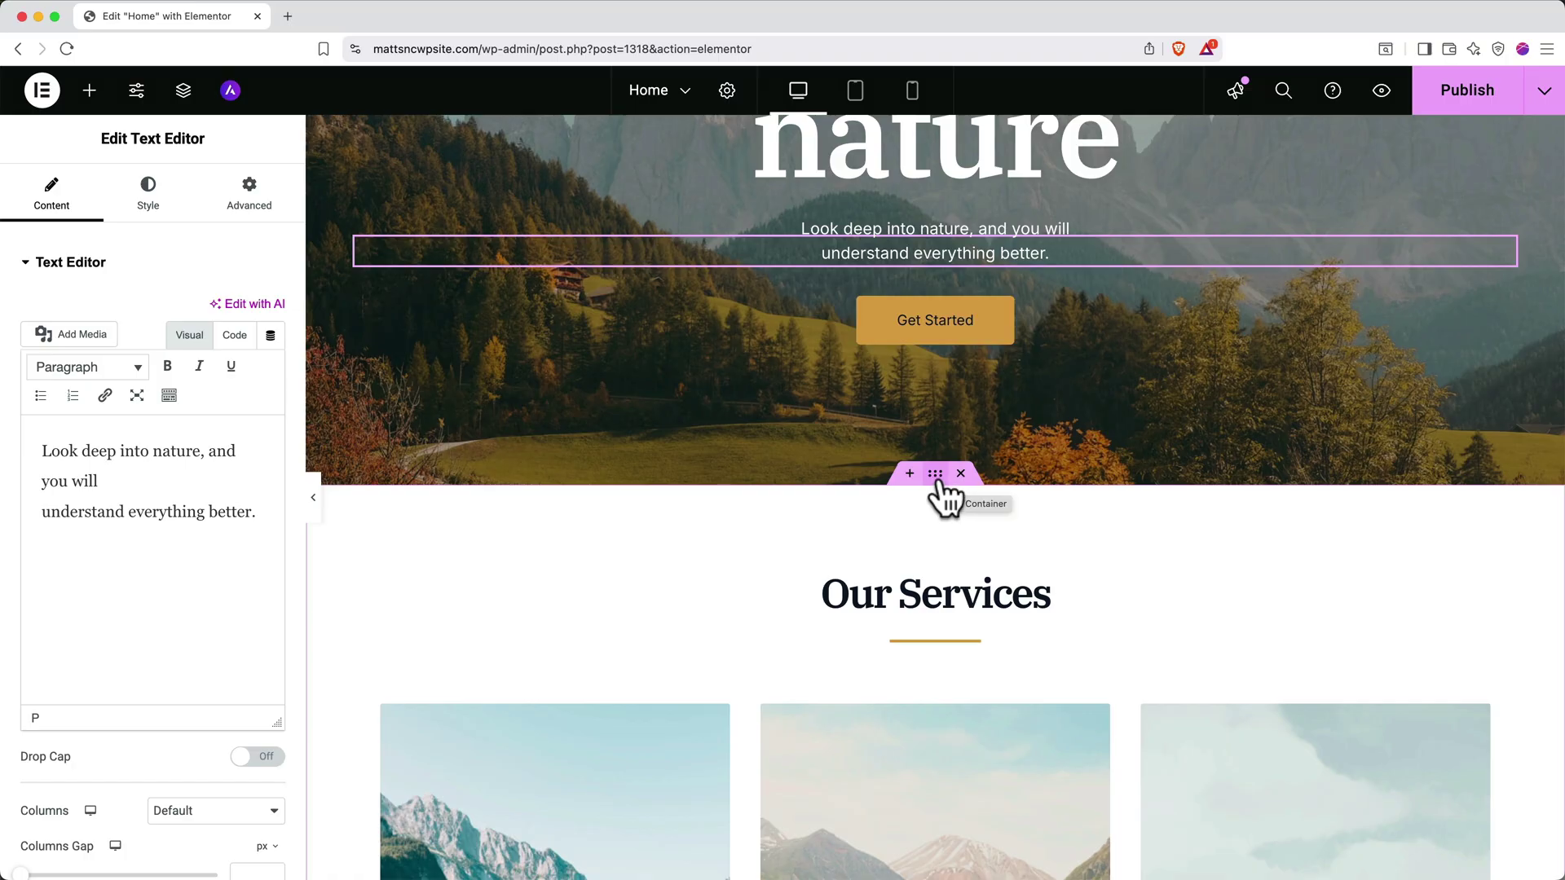
mouse_move(937, 481)
left_mouse_down()
mouse_move(937, 710)
mouse_move(888, 339)
mouse_move(913, 140)
mouse_move(913, 491)
left_mouse_up()
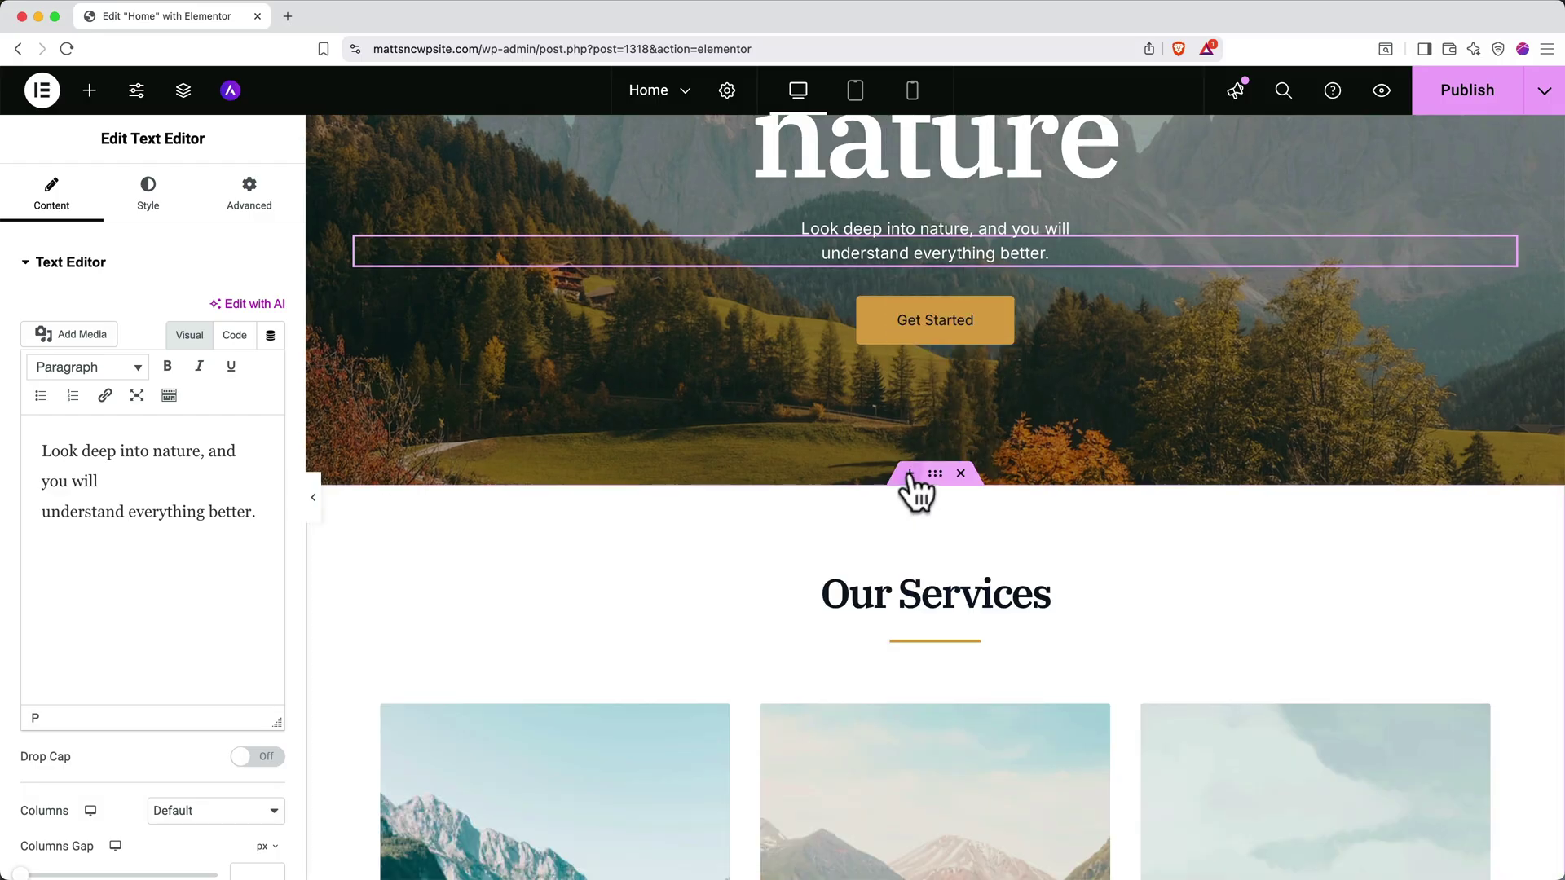
left_click(909, 473)
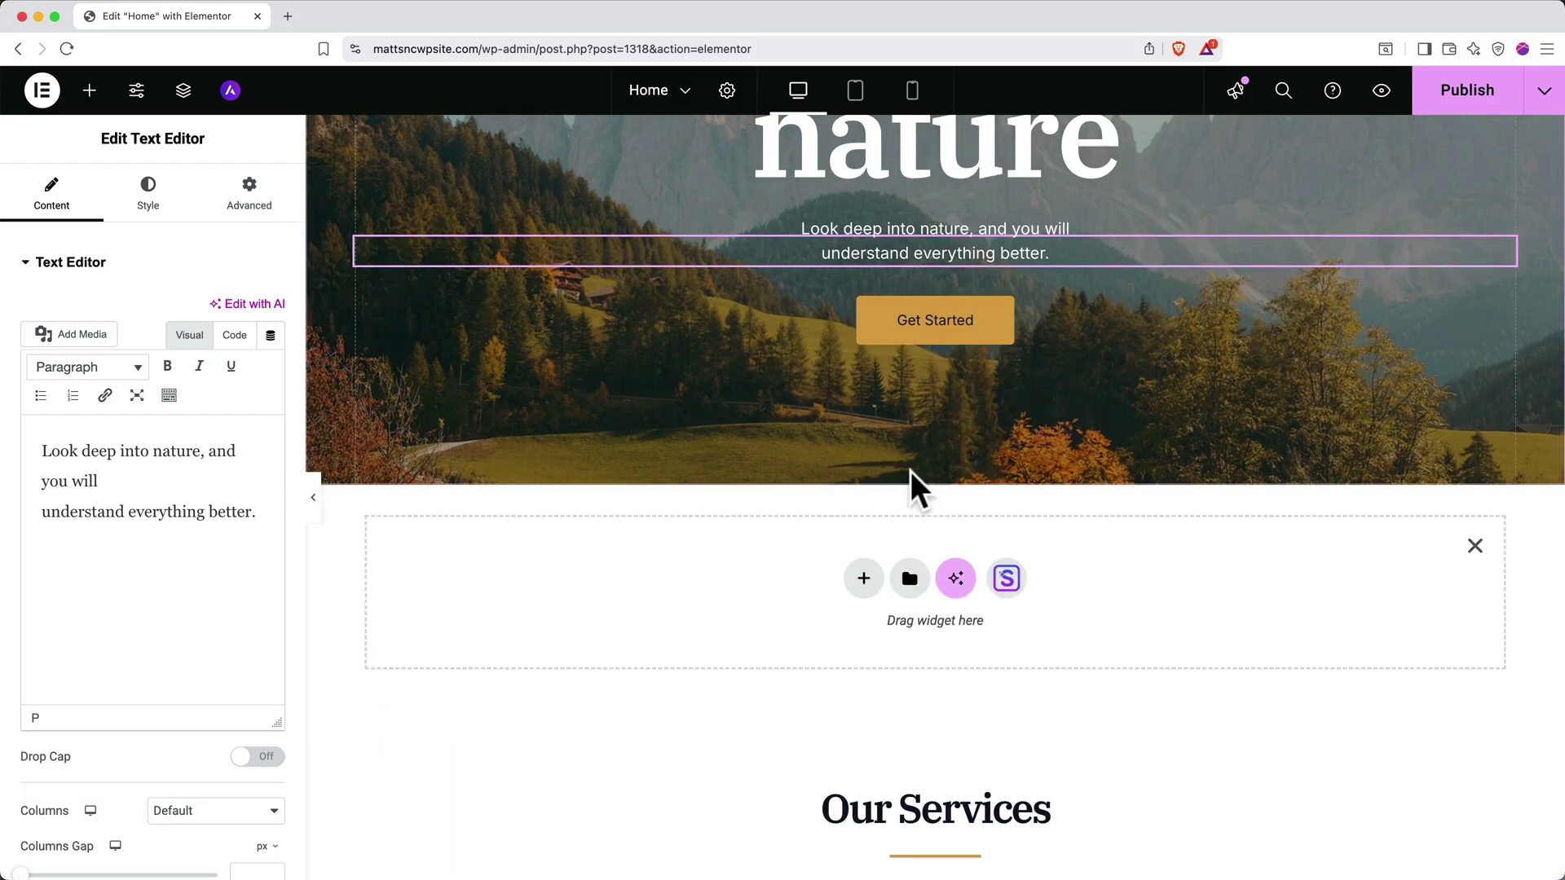
left_click(865, 579)
left_click(877, 649)
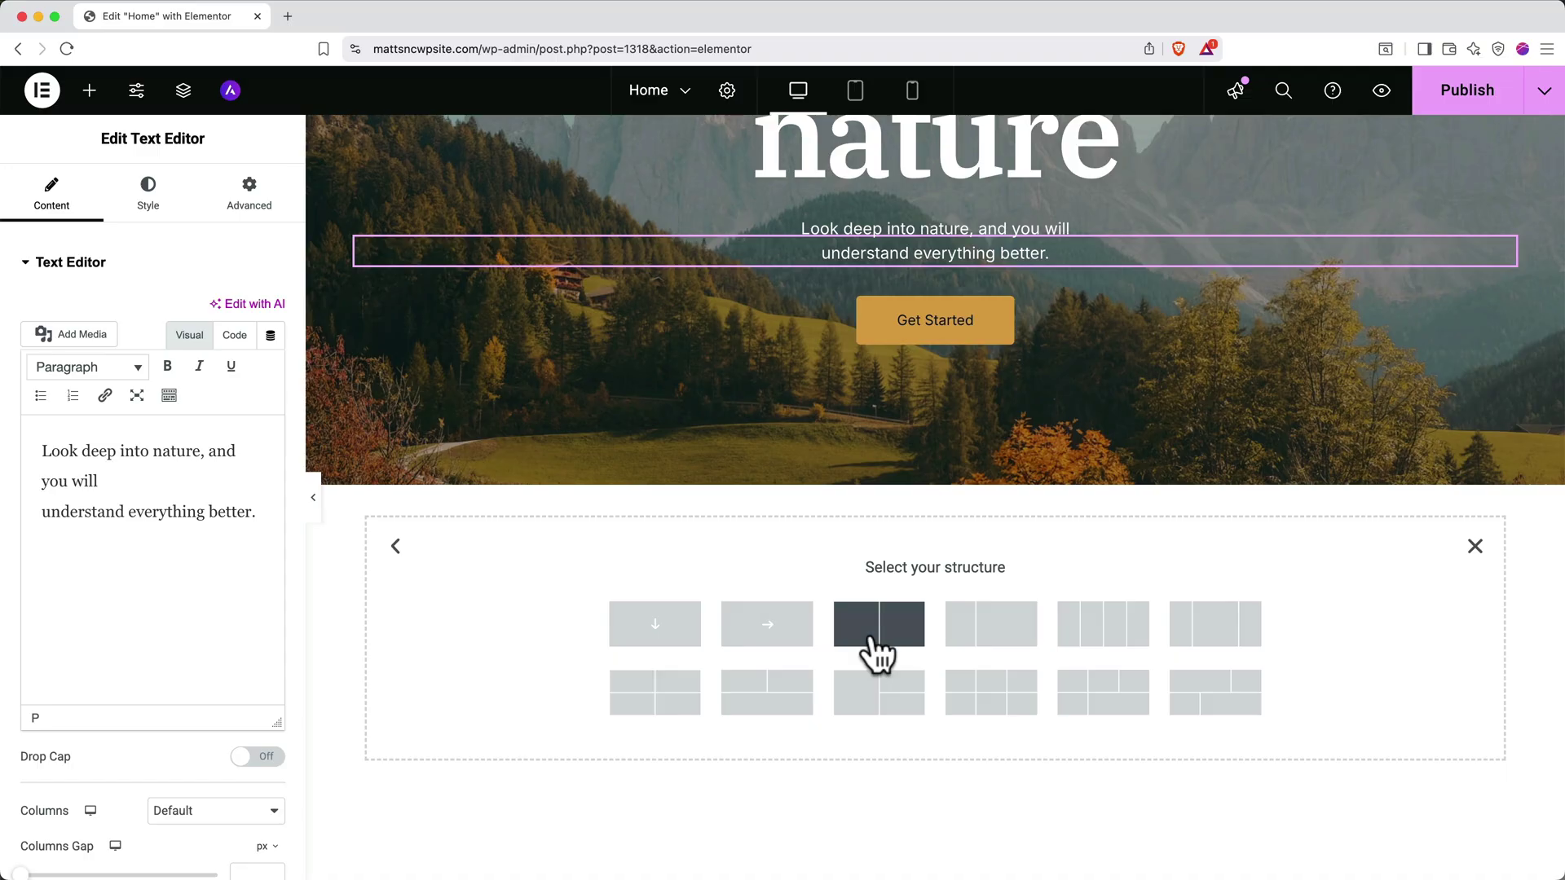
left_click(987, 640)
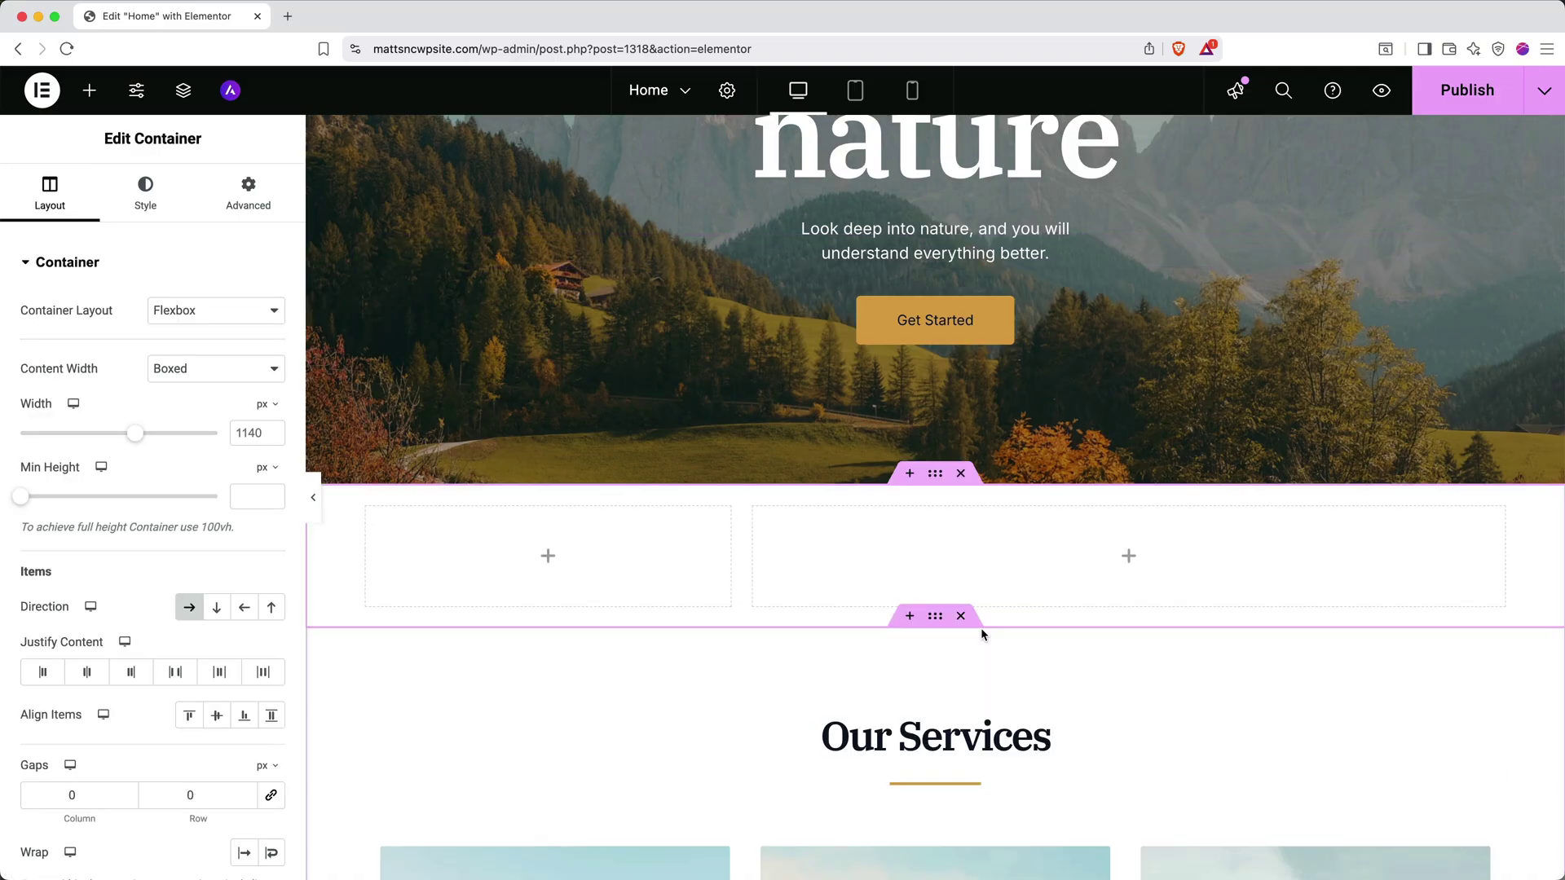
left_click(962, 478)
scroll(964, 480, "up", 3)
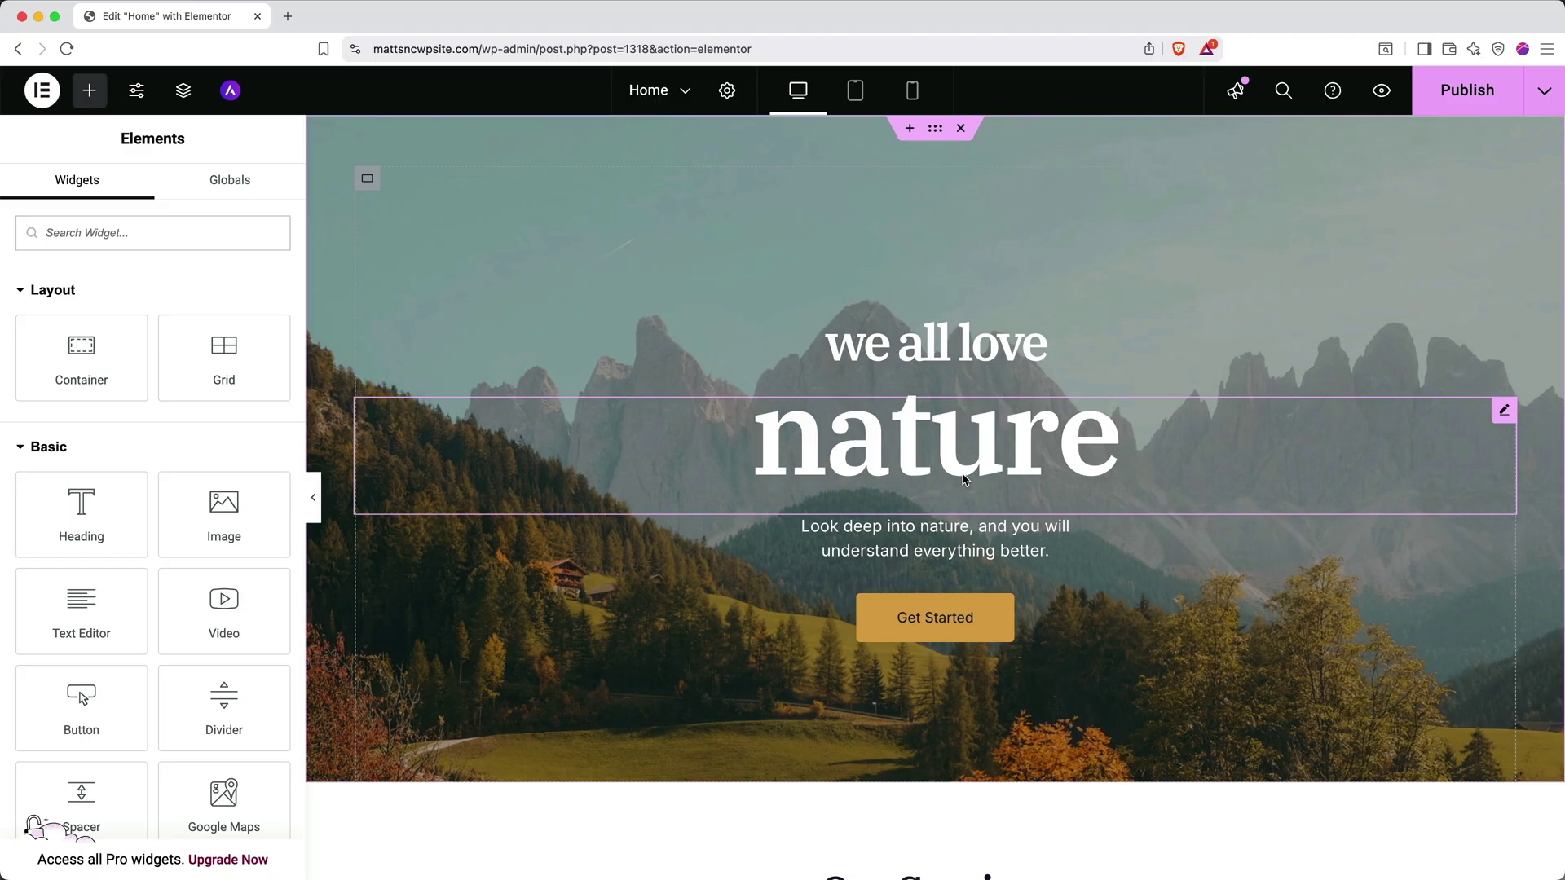
Change the hero headings to 'I Love' and 'The Mountains'.
left_click(960, 344)
key("super+a")
key("BackSpace")
type("I")
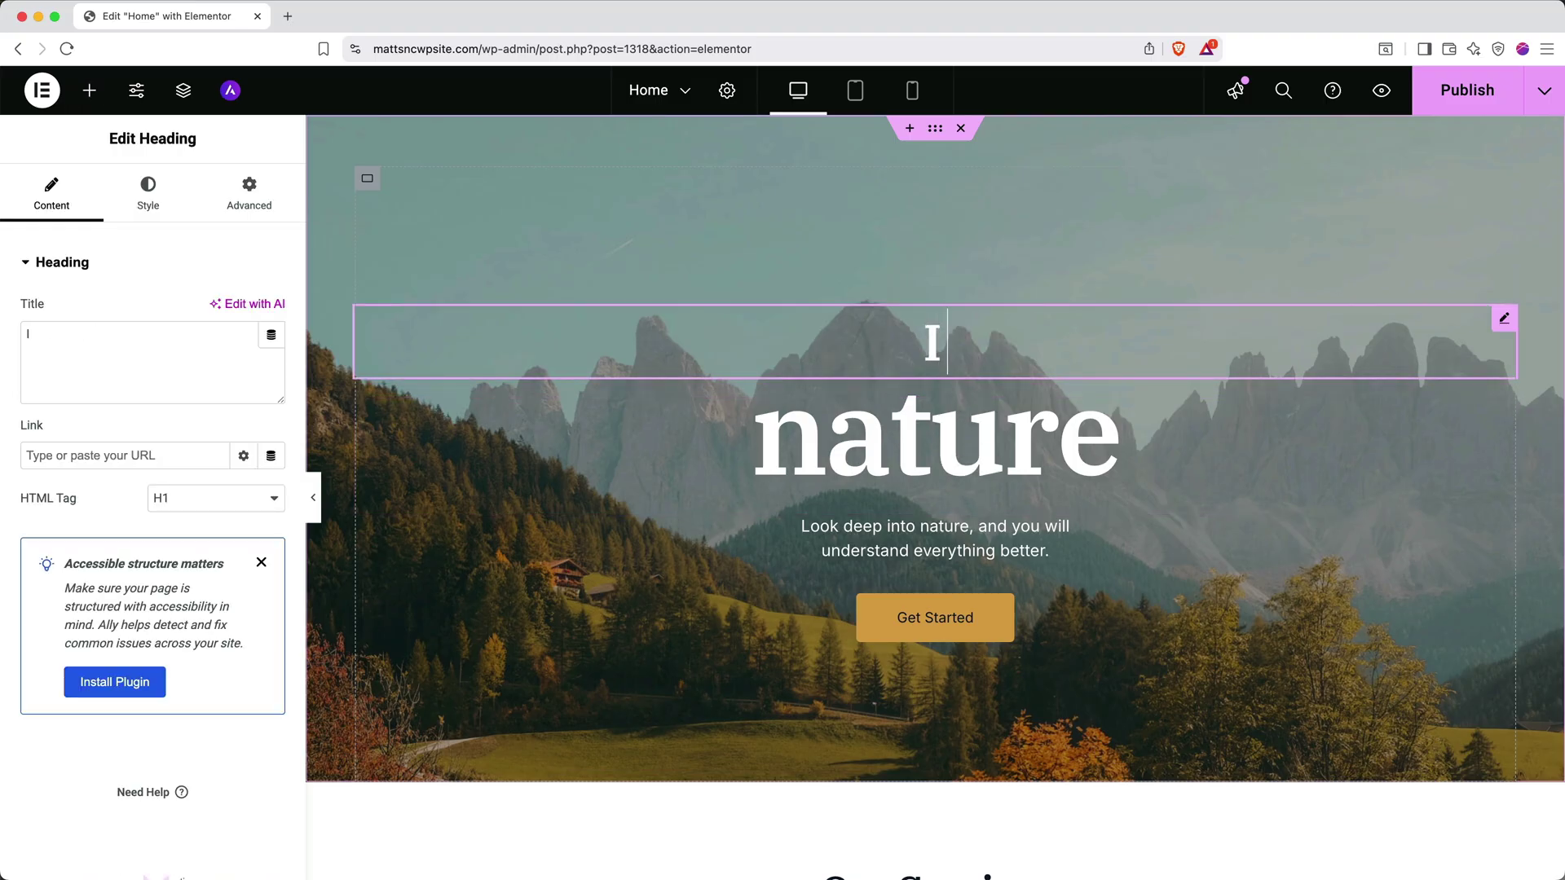
type(" Love")
left_click(1053, 428)
key("super+a")
type("Th")
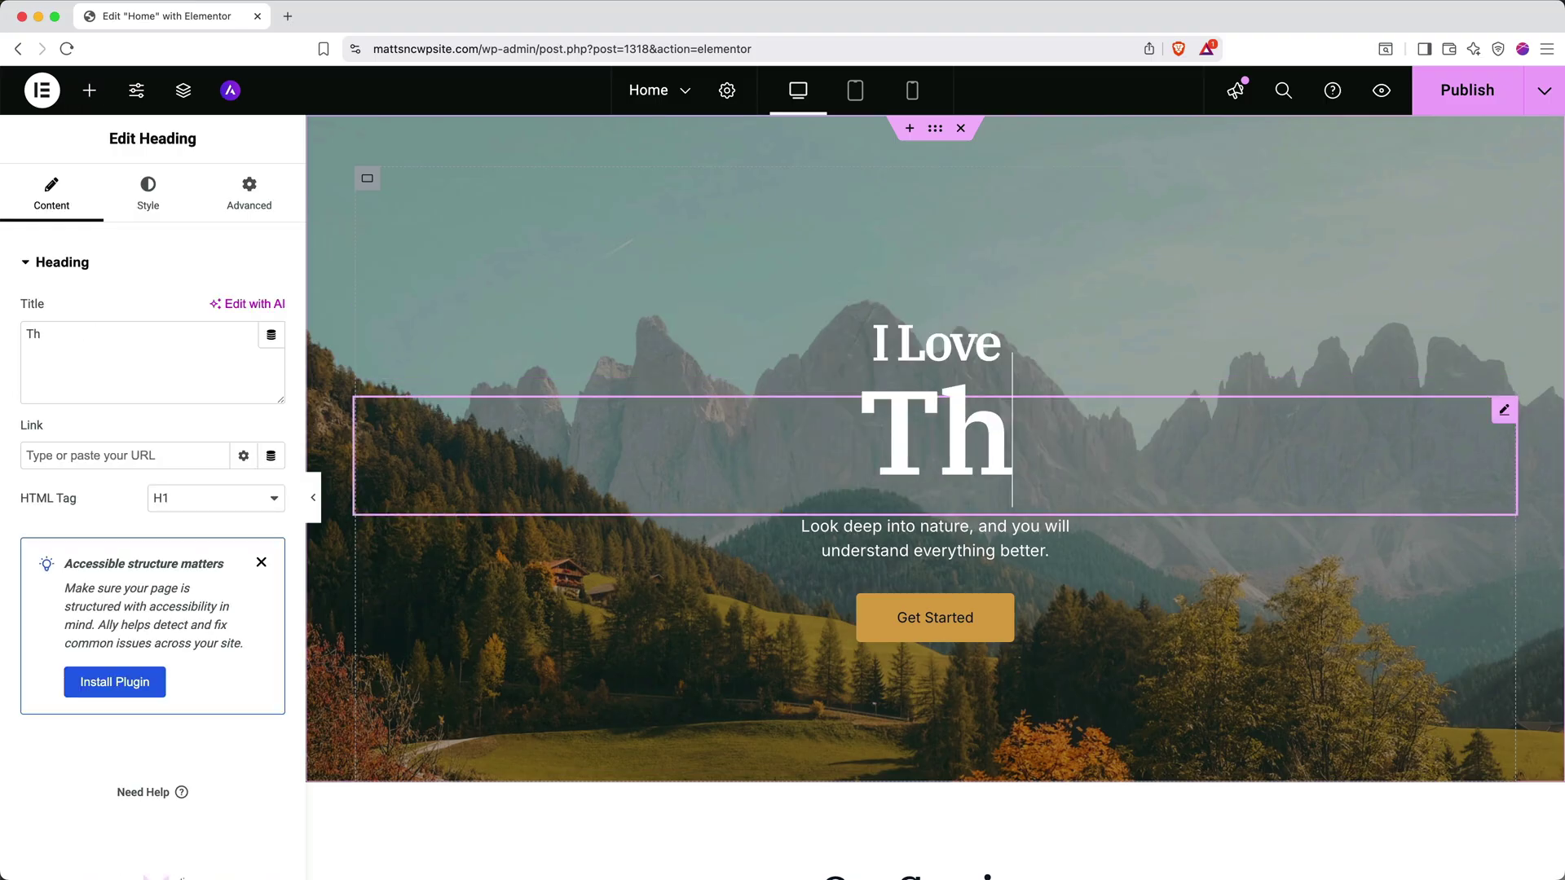
type("e Mountains")
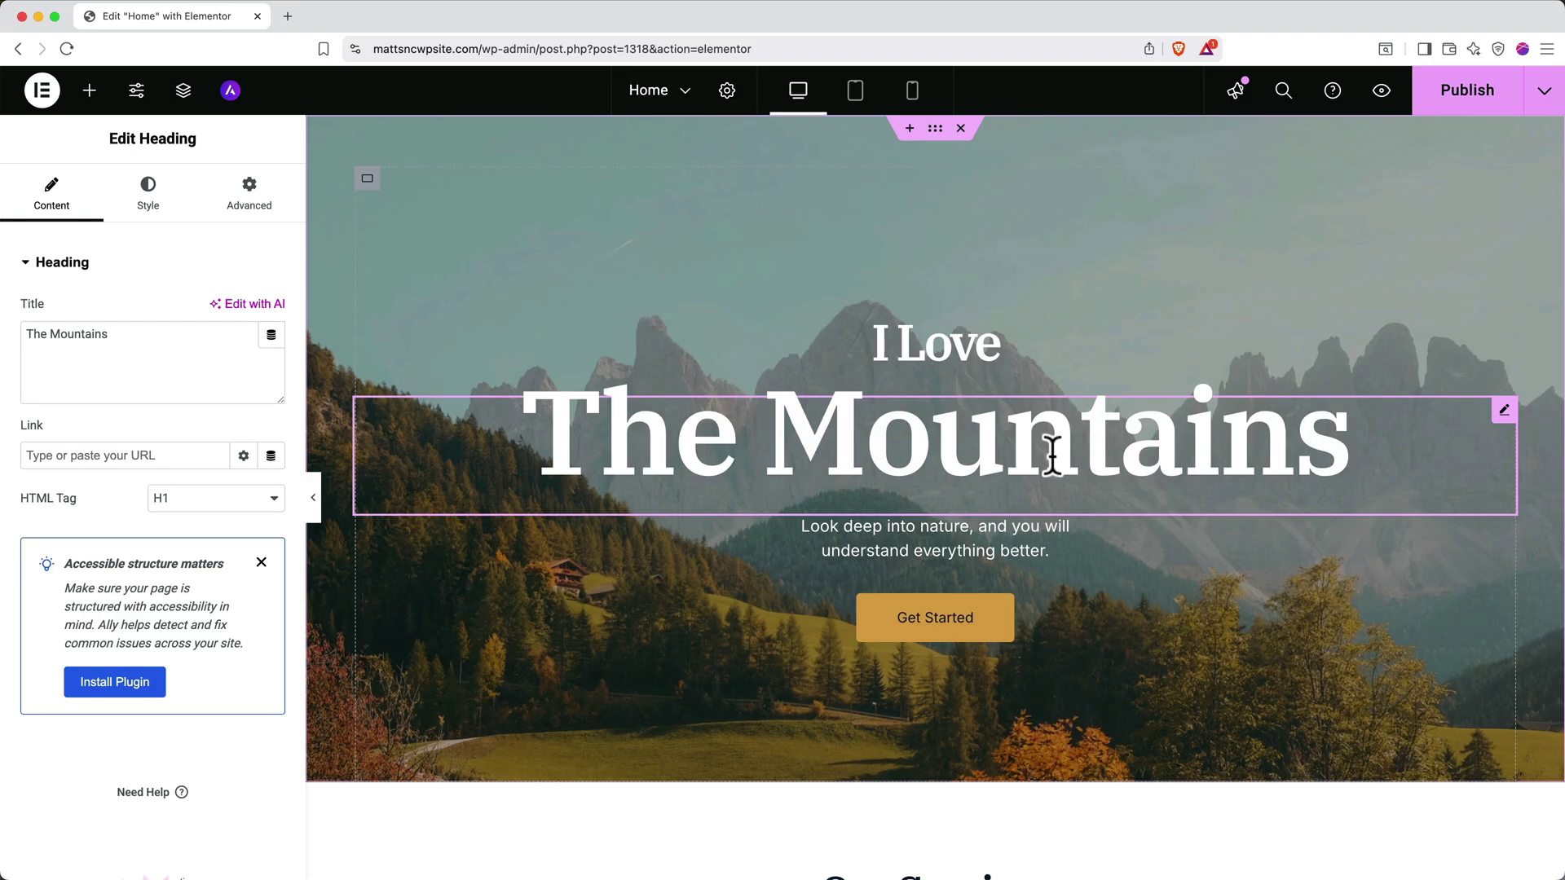
Relabel the hero button 'Reach Out!' and link it to the Contact page.
left_click(955, 617)
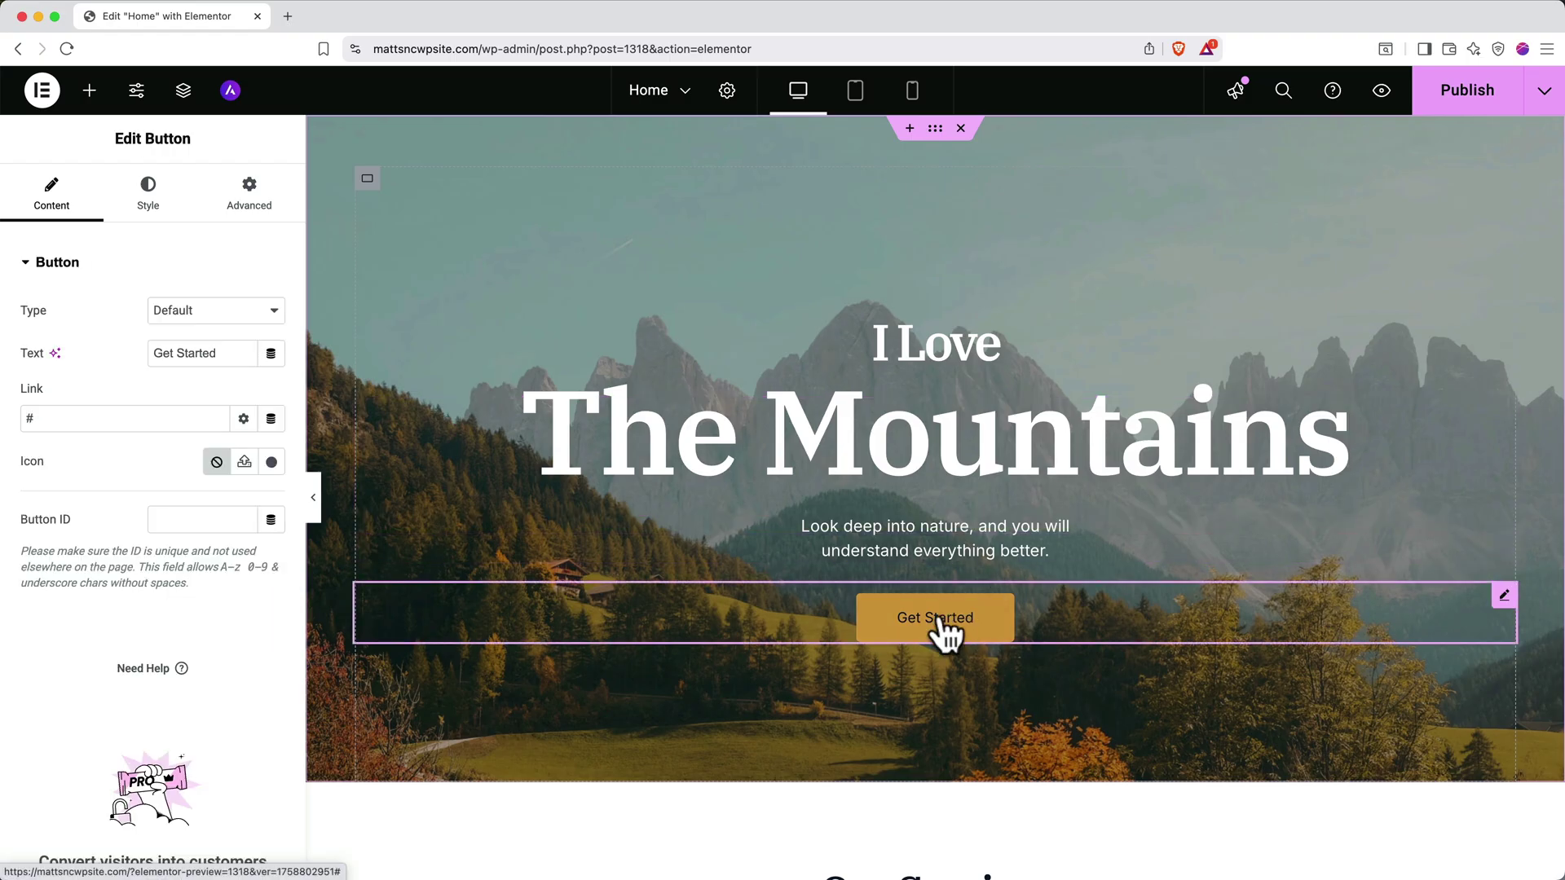
triple_click(217, 353)
type("Reach Out!")
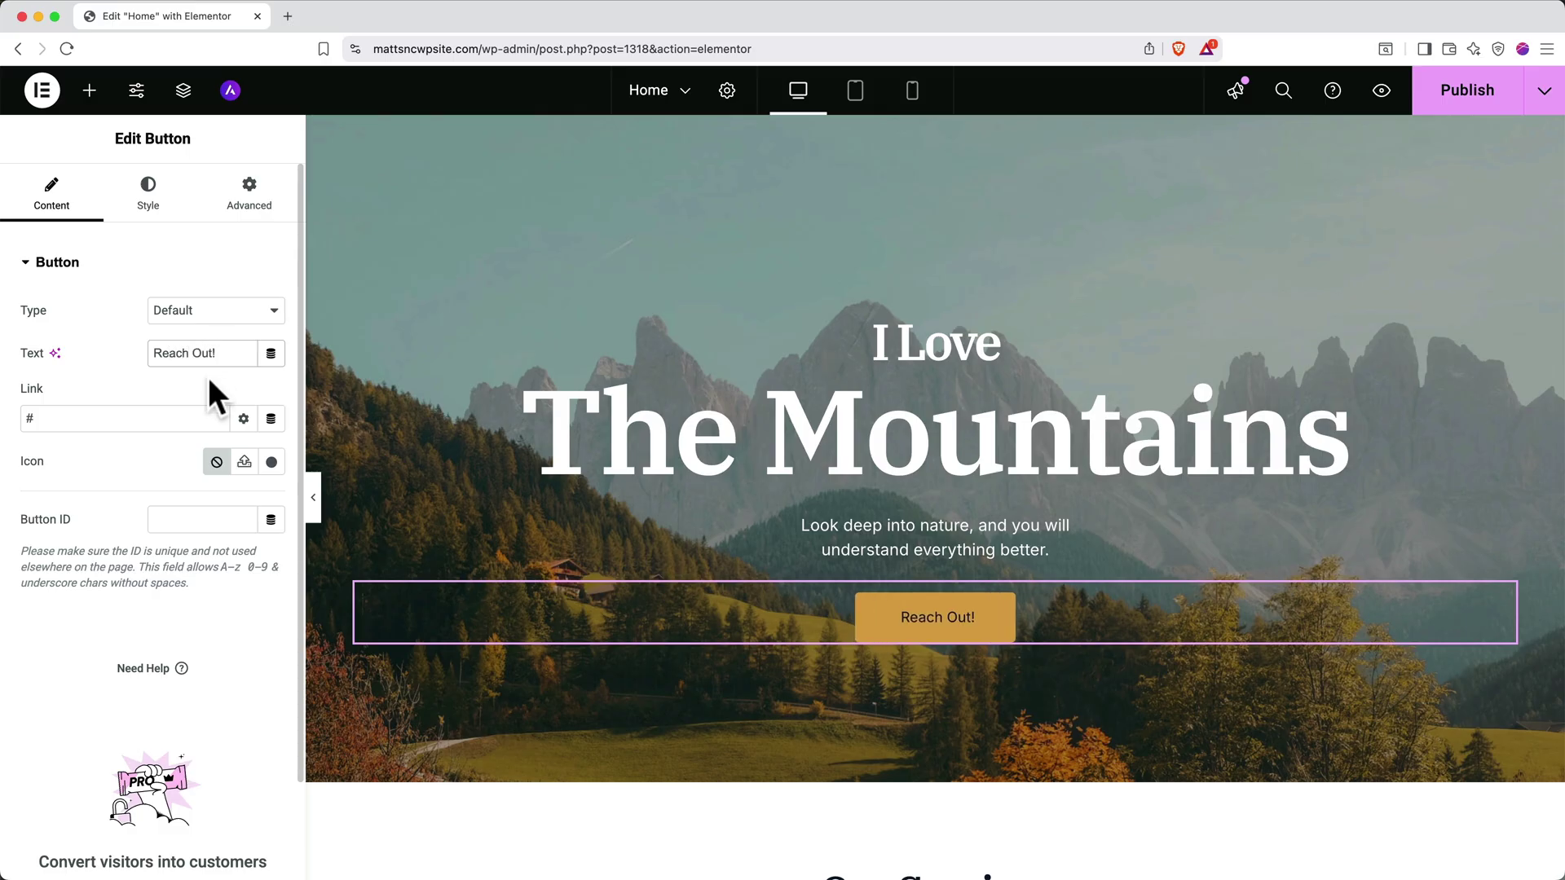
left_click(160, 418)
key("BackSpace")
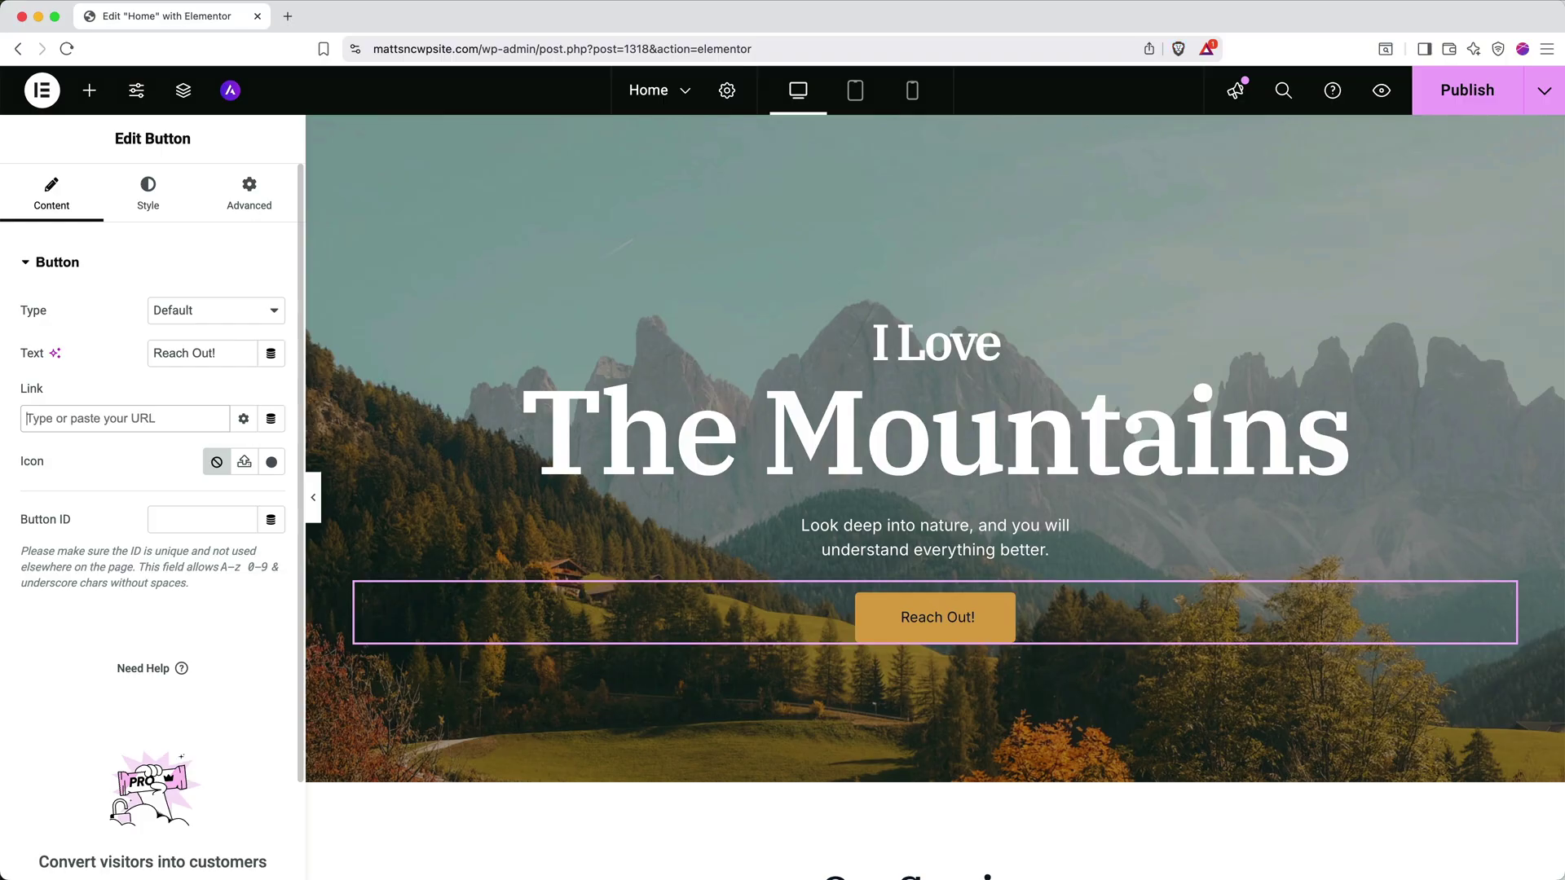
type("contact")
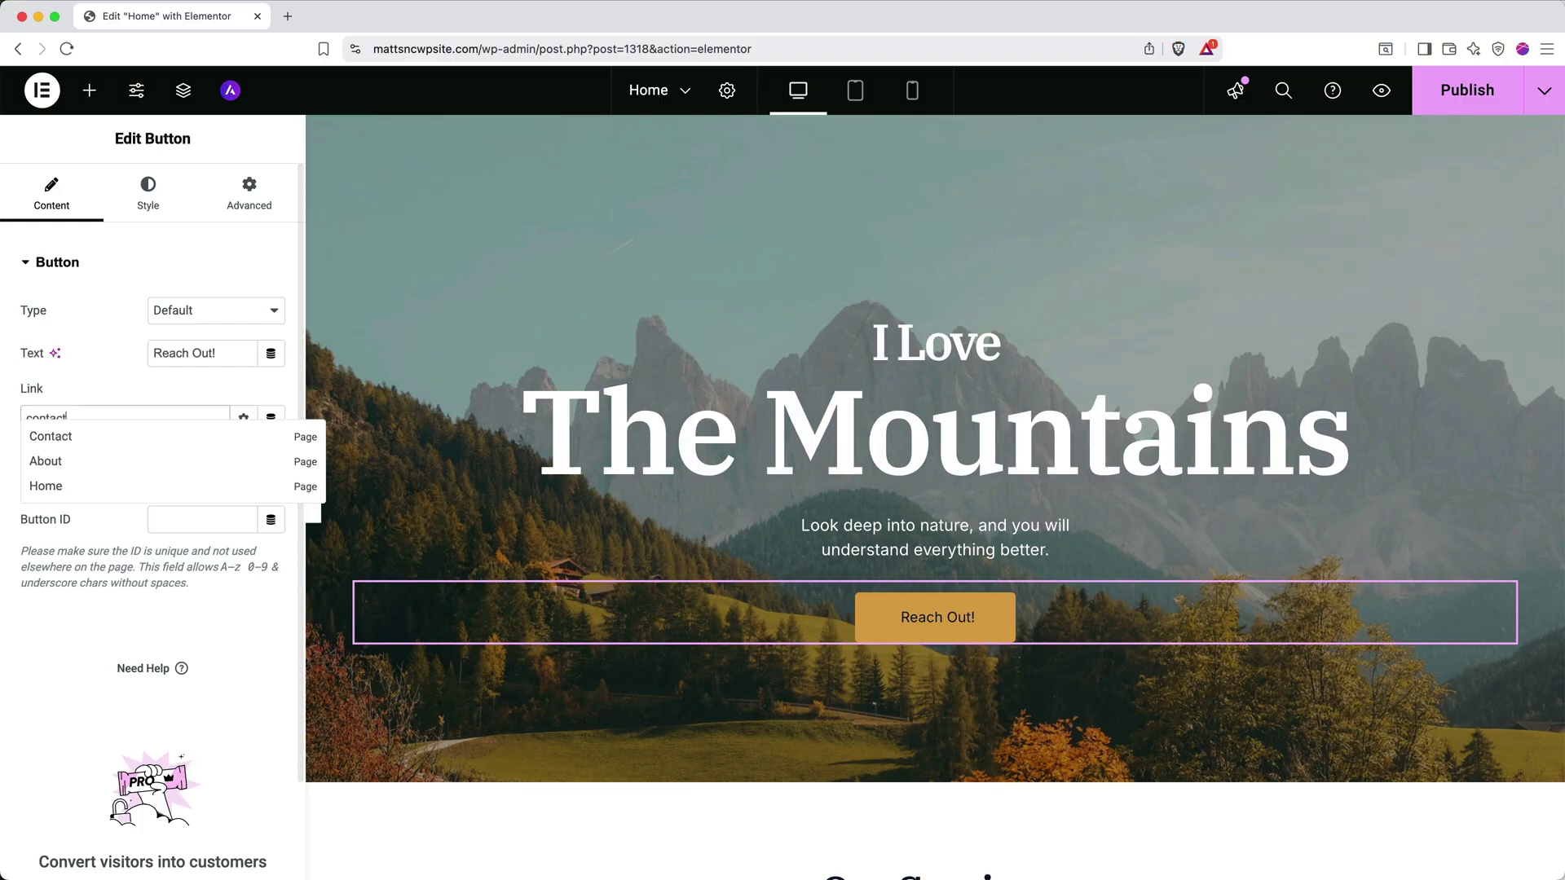
left_click(127, 452)
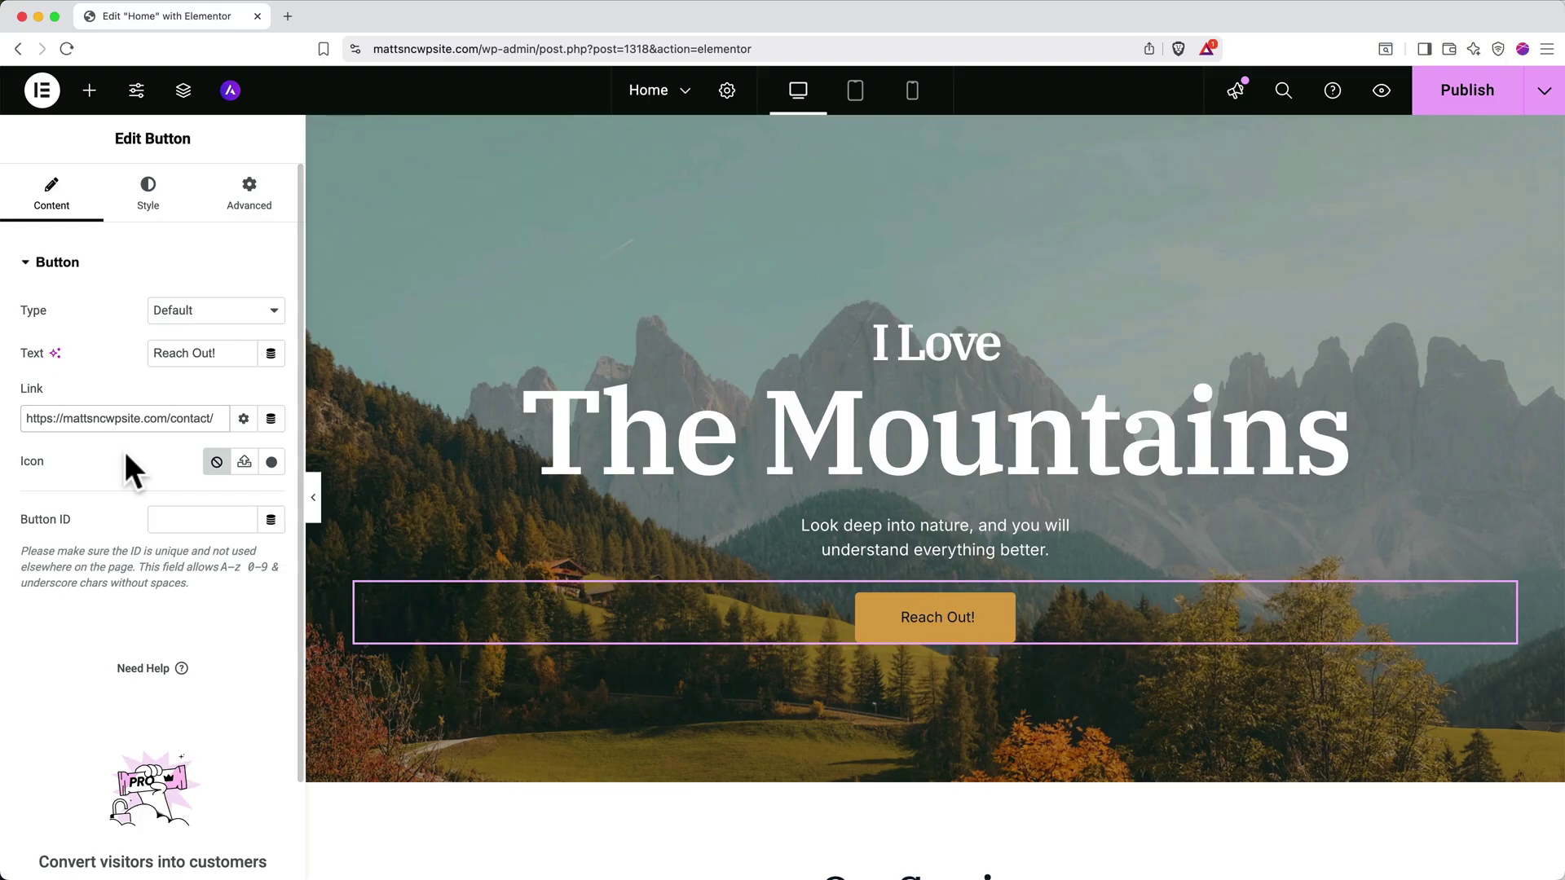
left_click(82, 101)
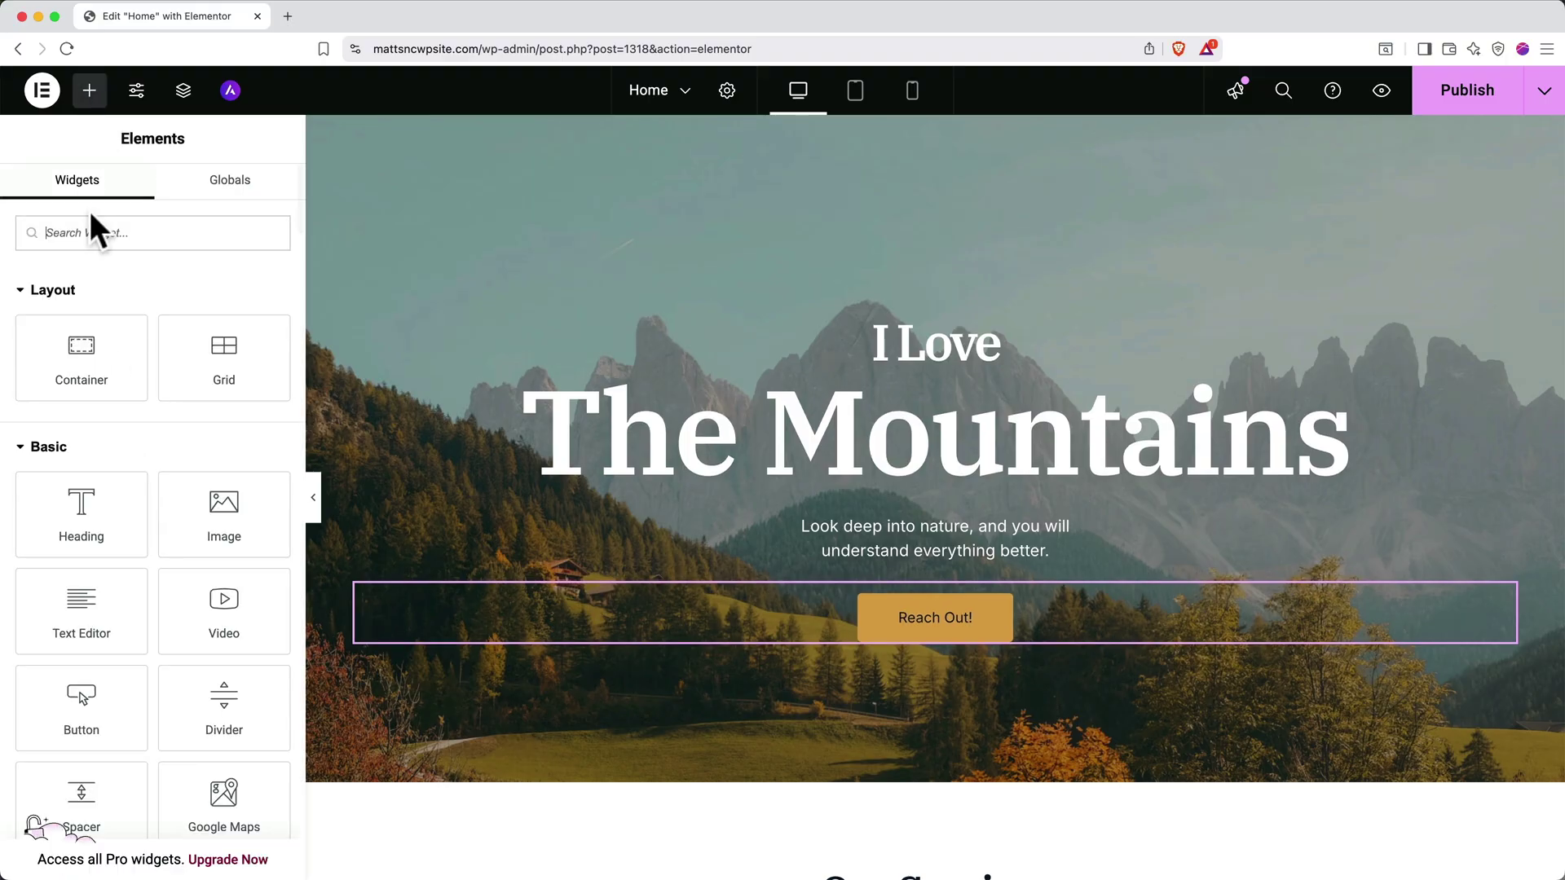
scroll(119, 584, "down", 5)
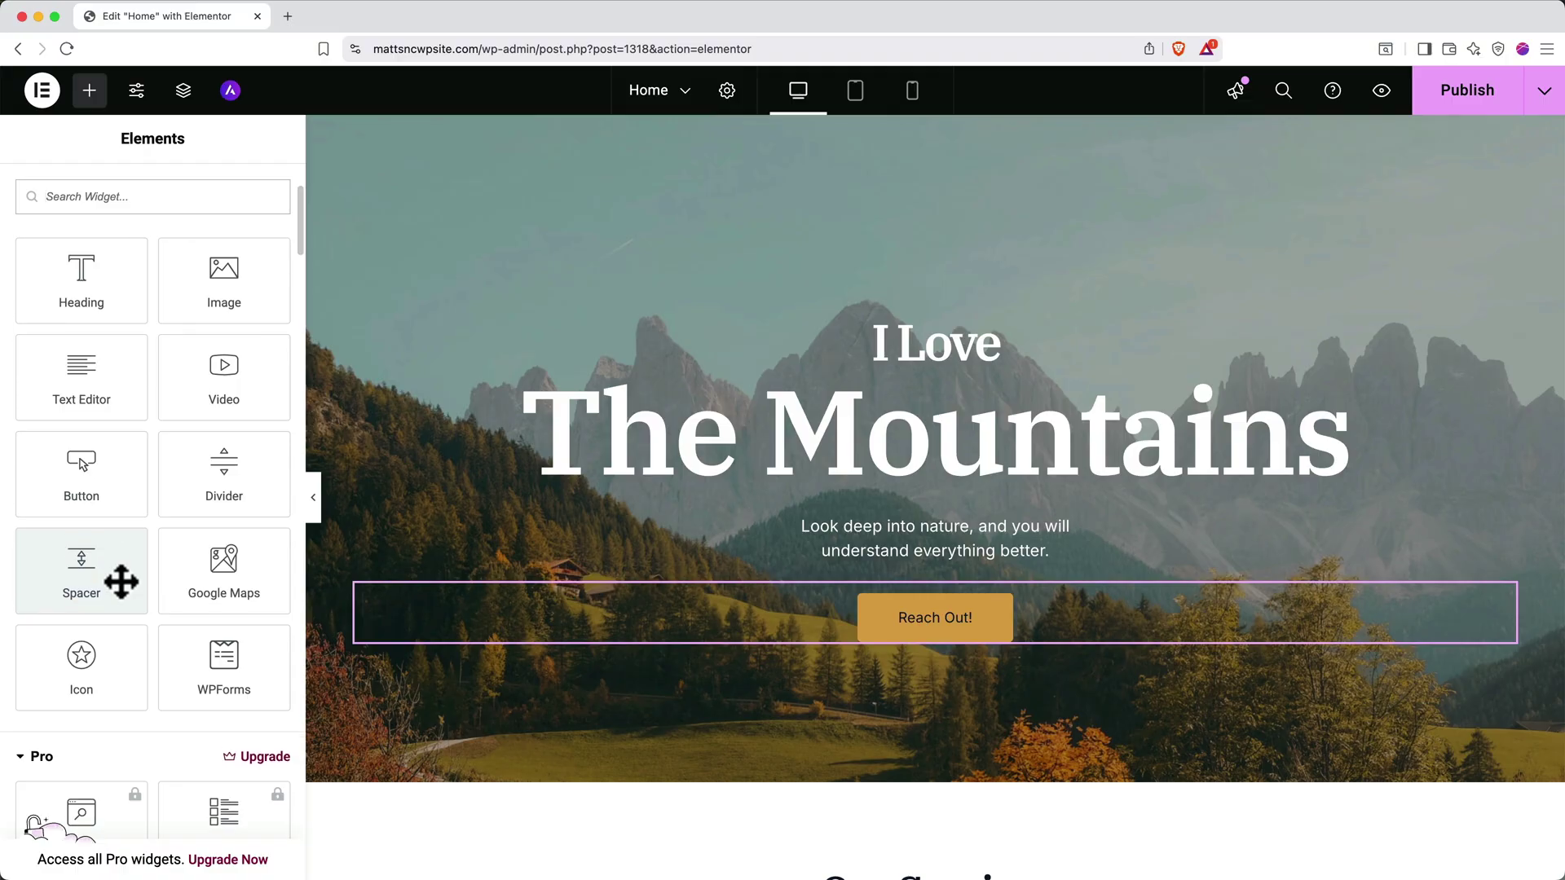
left_click_drag(98, 392, 986, 648)
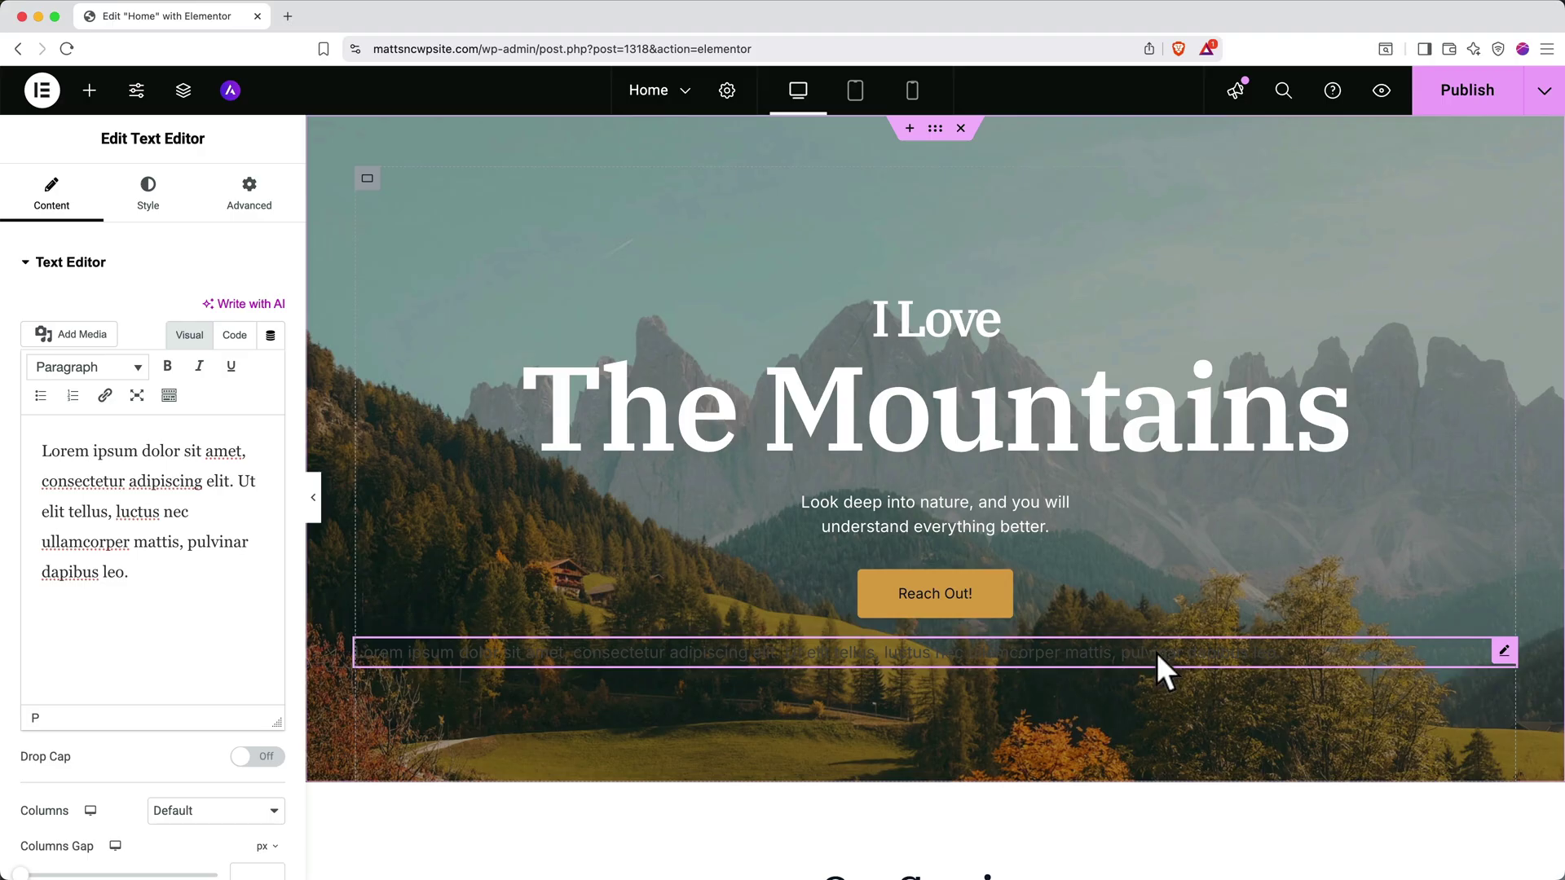
left_click_drag(1157, 653, 1117, 558)
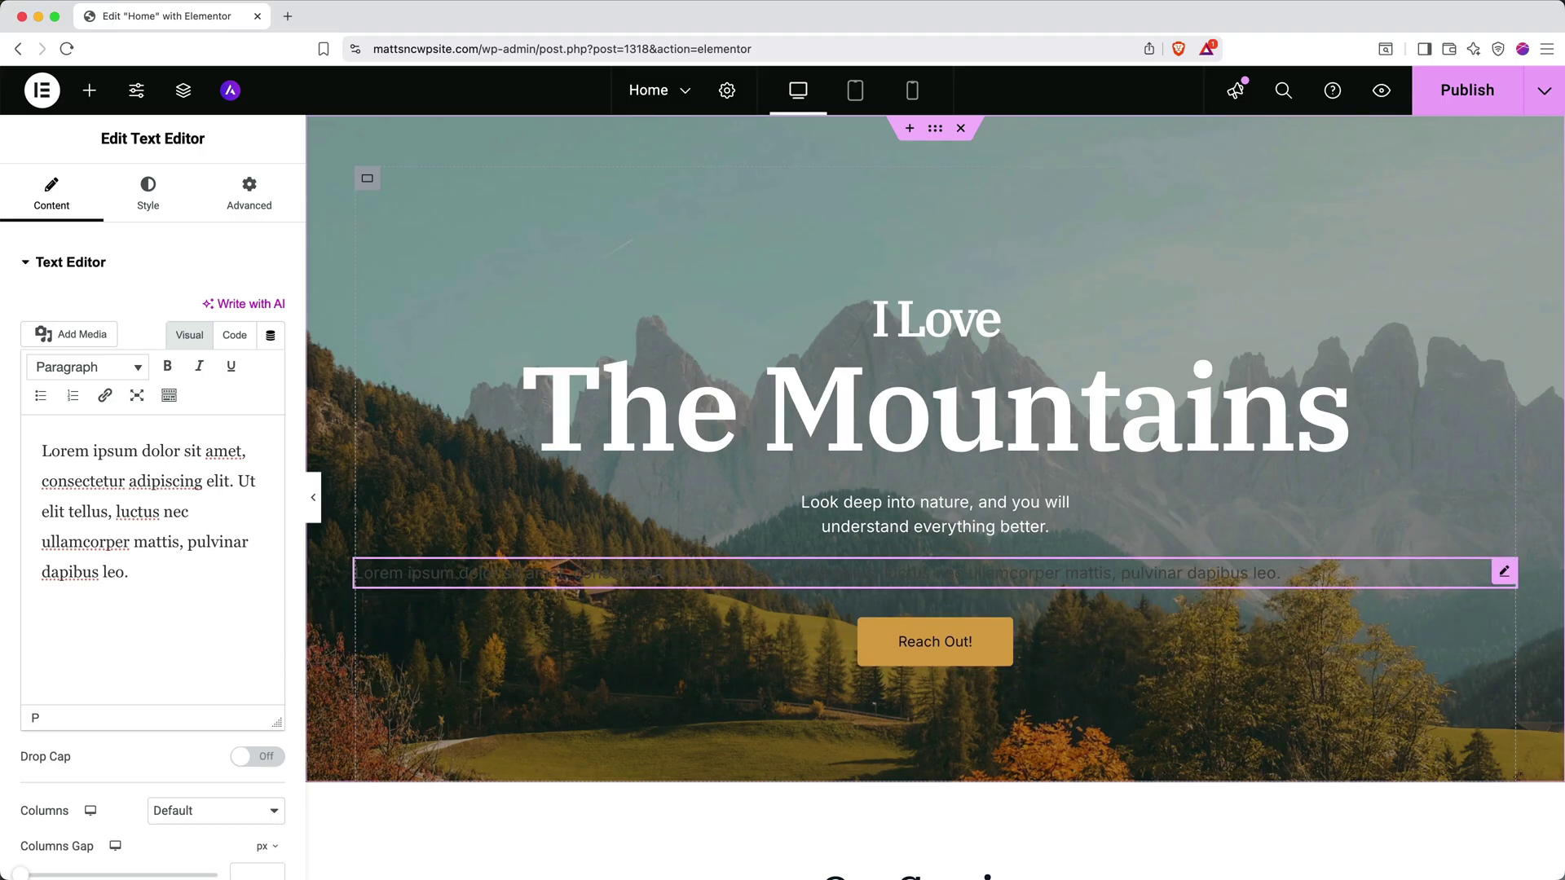
right_click(1349, 573)
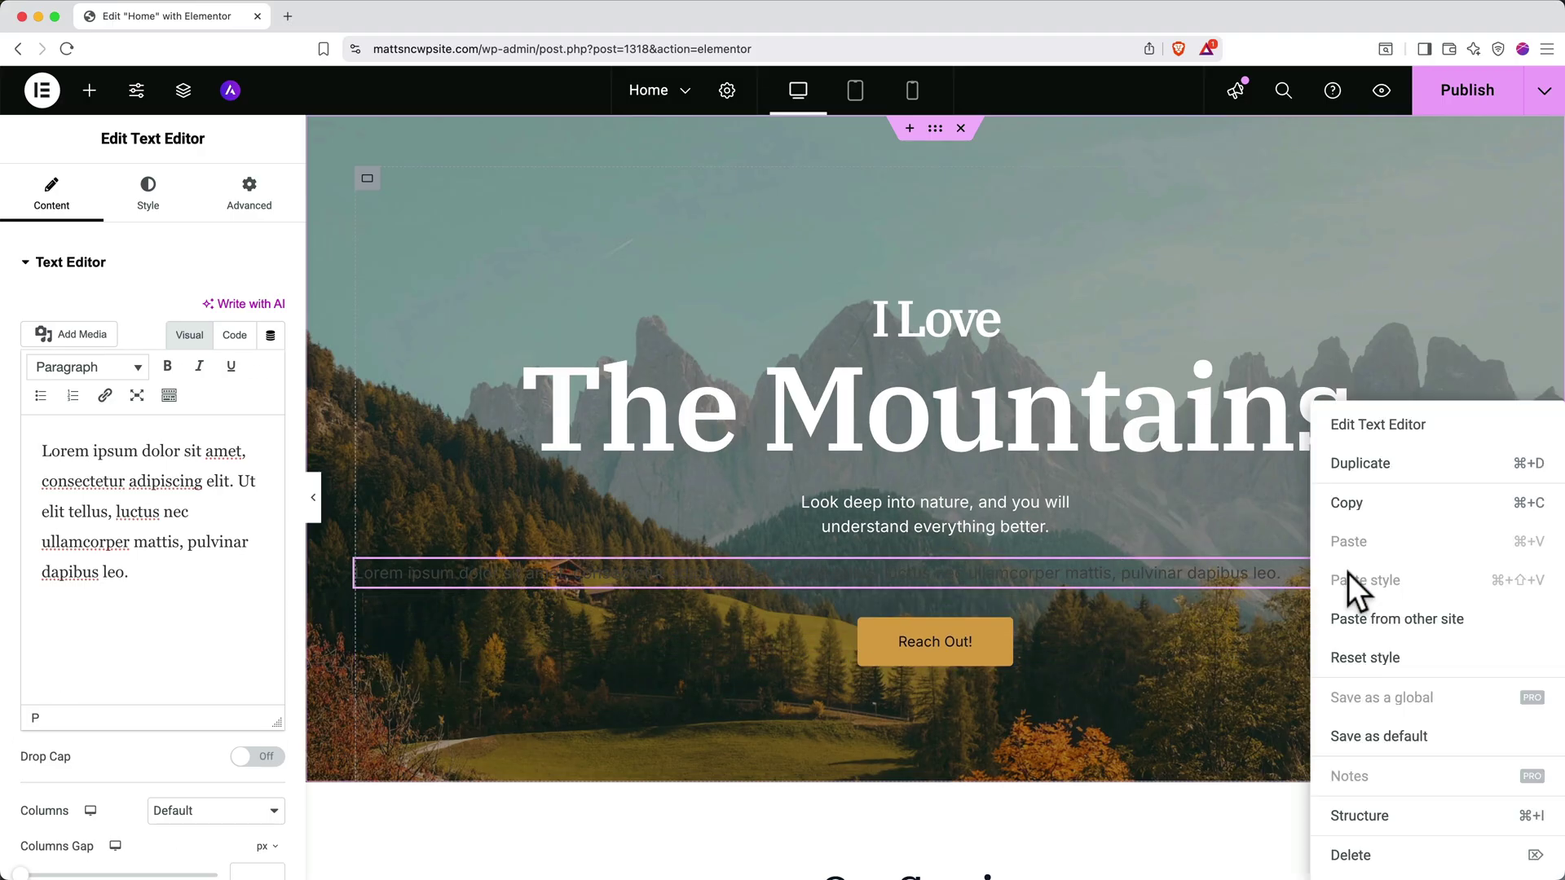
left_click(1349, 857)
Select the Web Design card image under Our Services and open its media picker.
scroll(1349, 862, "down", 10)
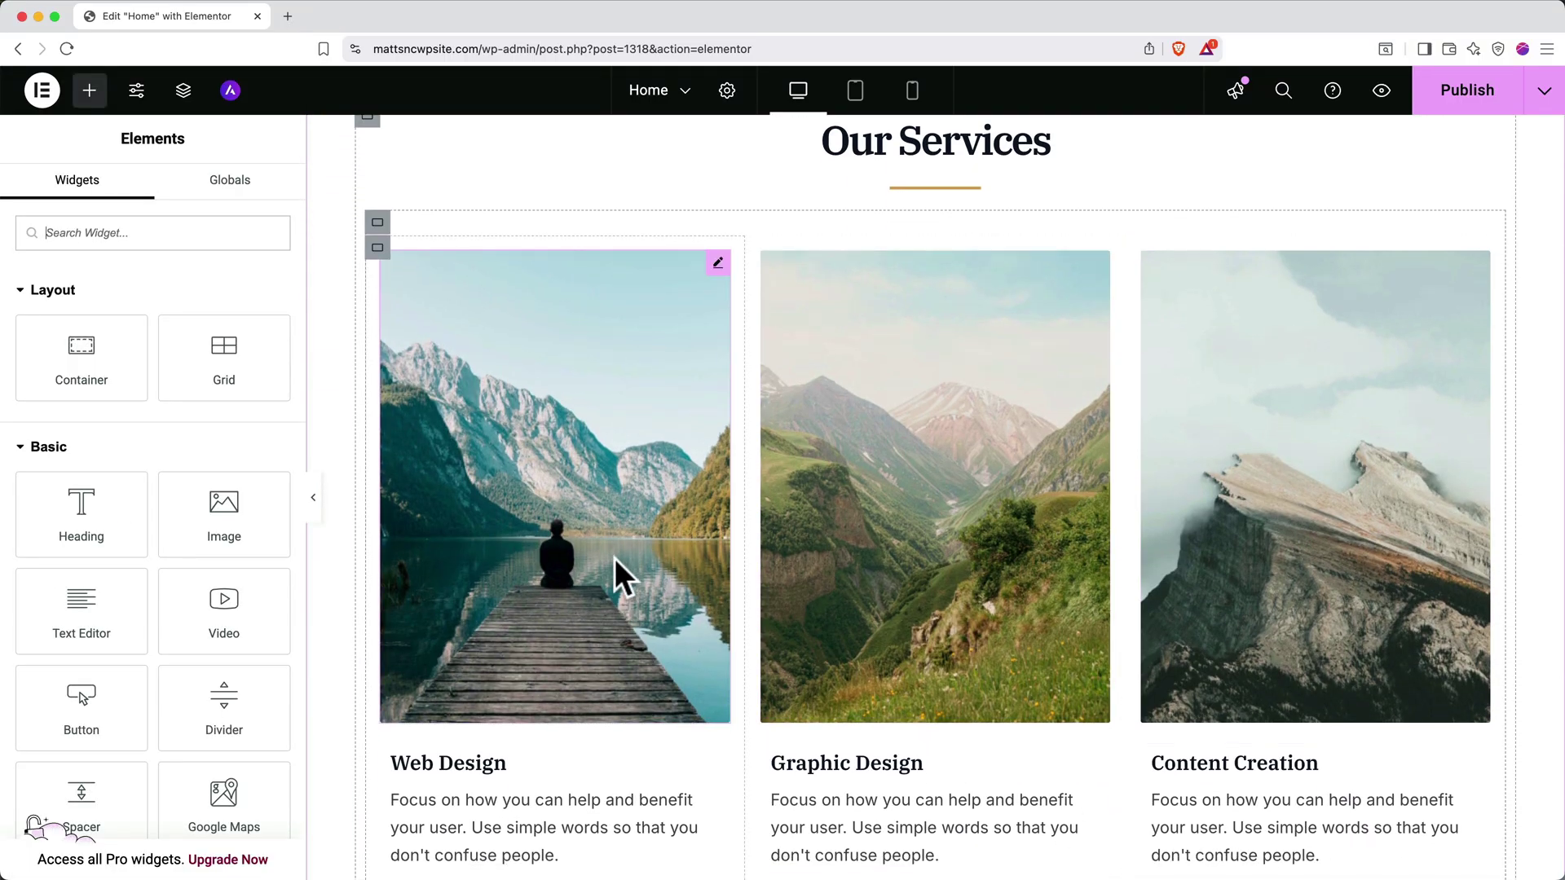
left_click(609, 555)
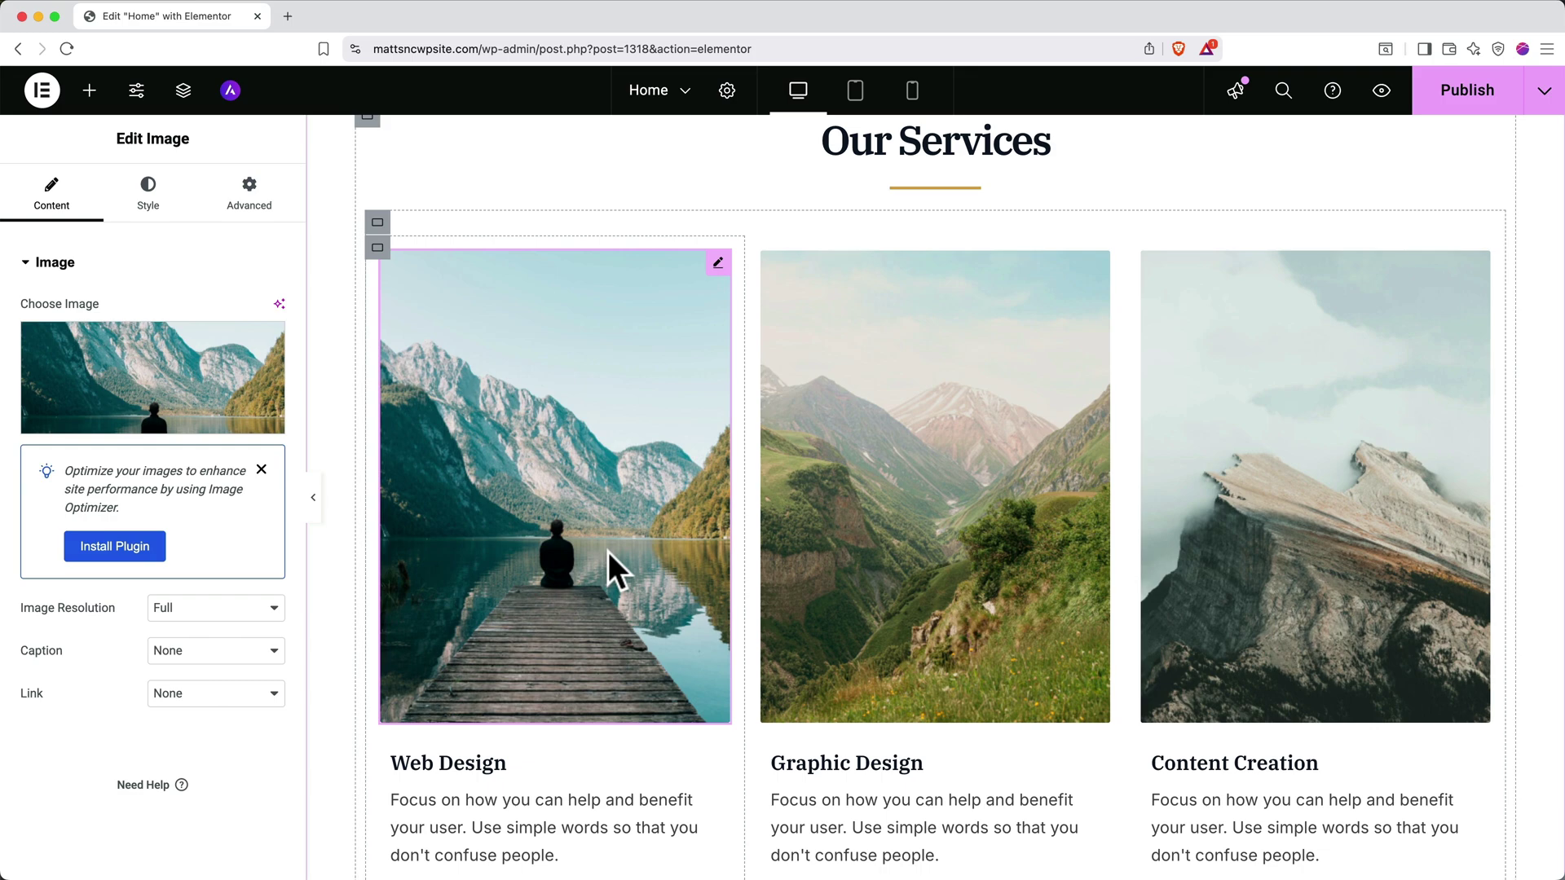
mouse_move(154, 384)
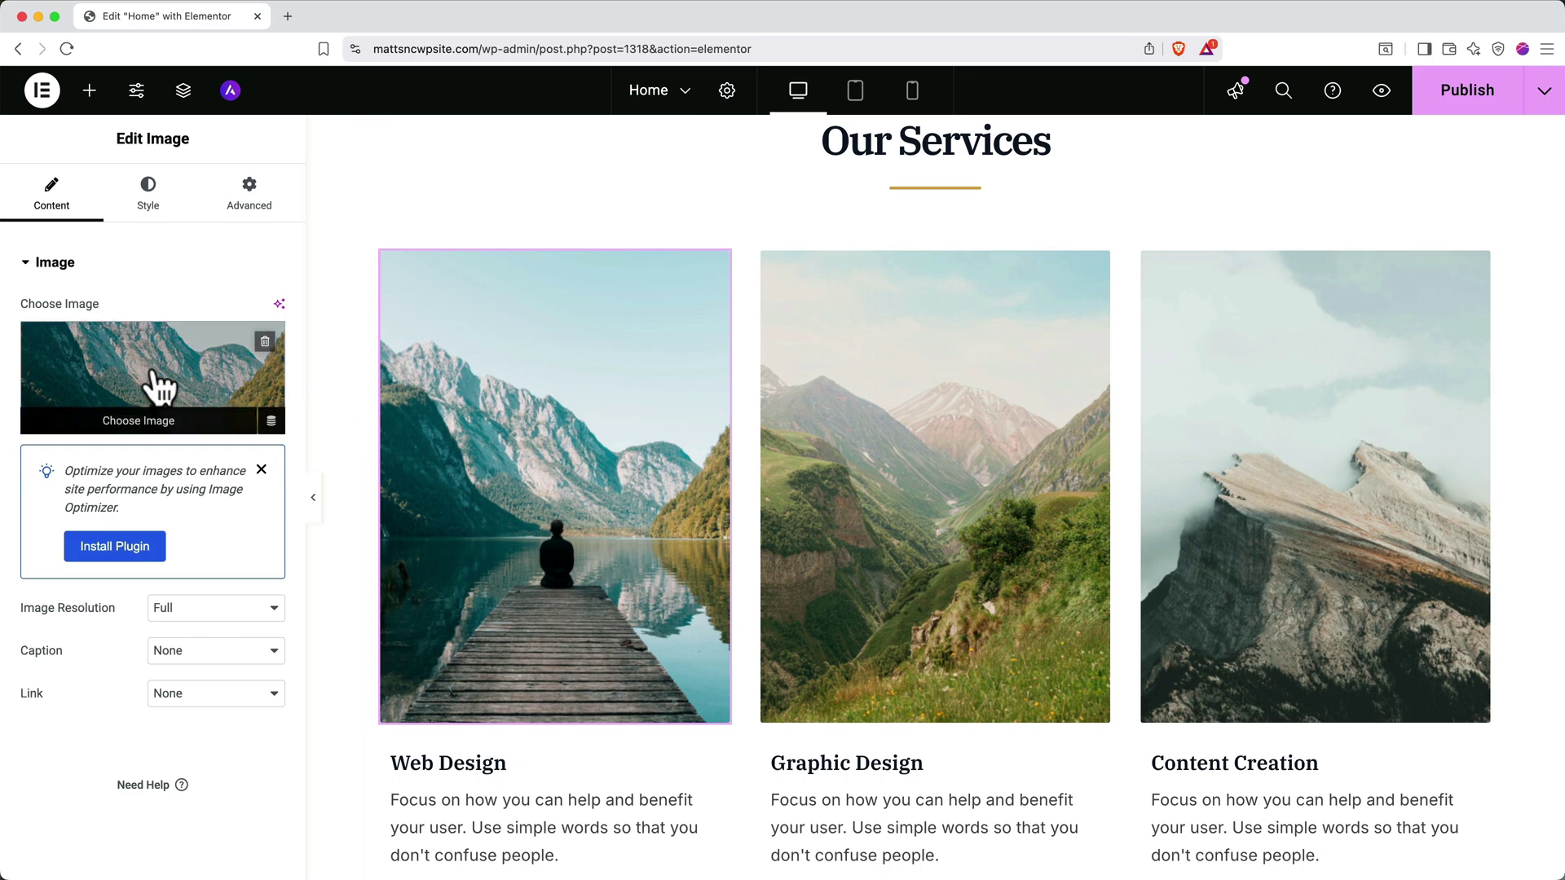
left_click(145, 422)
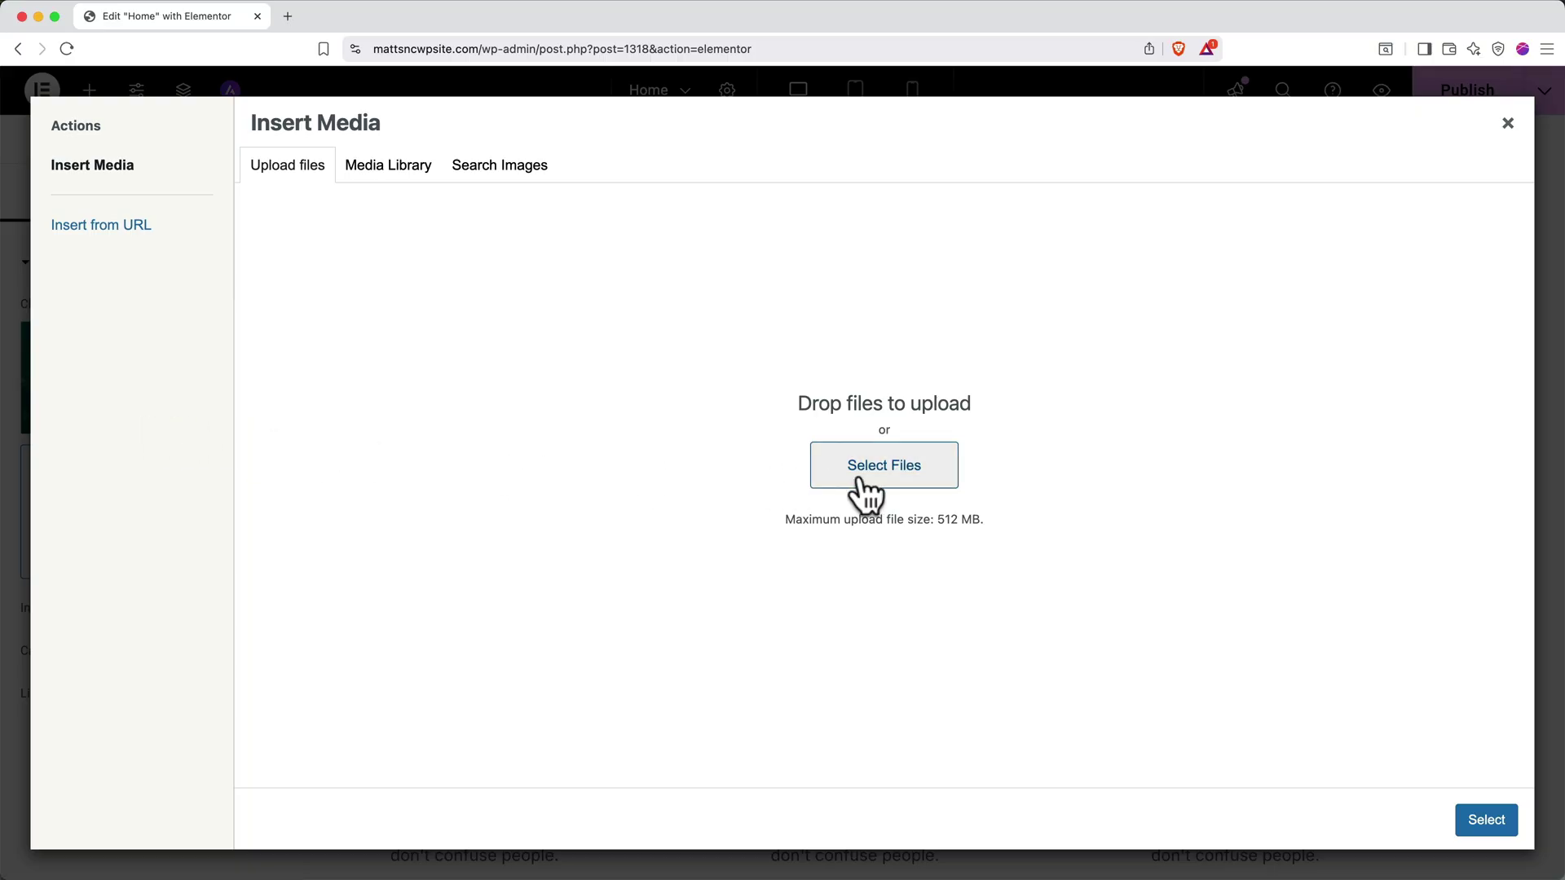
Search stock images for 'mountains' and insert the first result into the Web Design card.
left_click(394, 171)
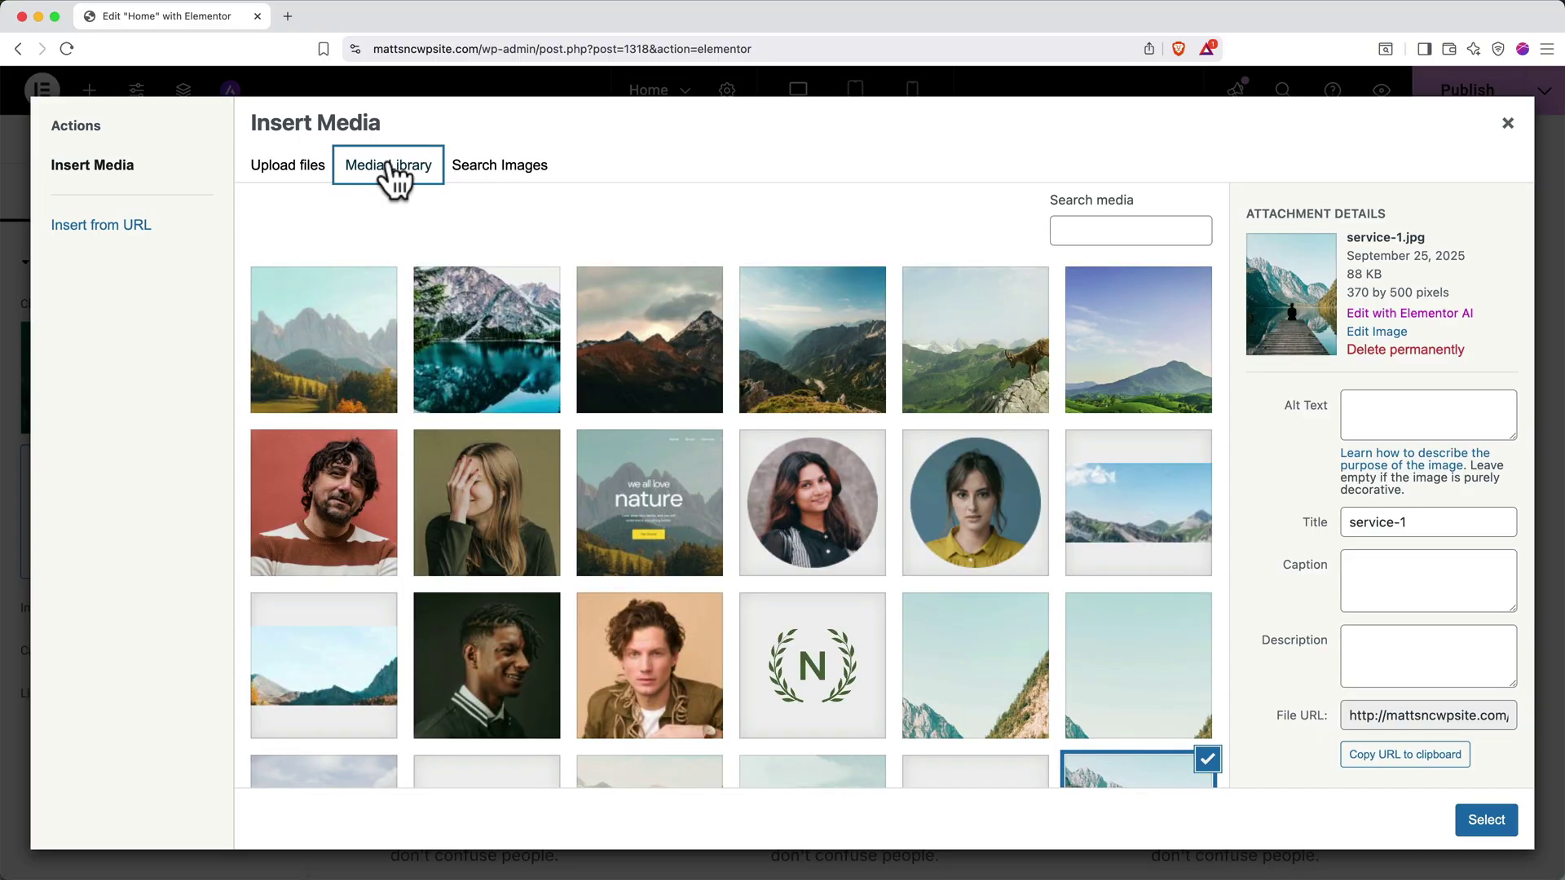
left_click(475, 171)
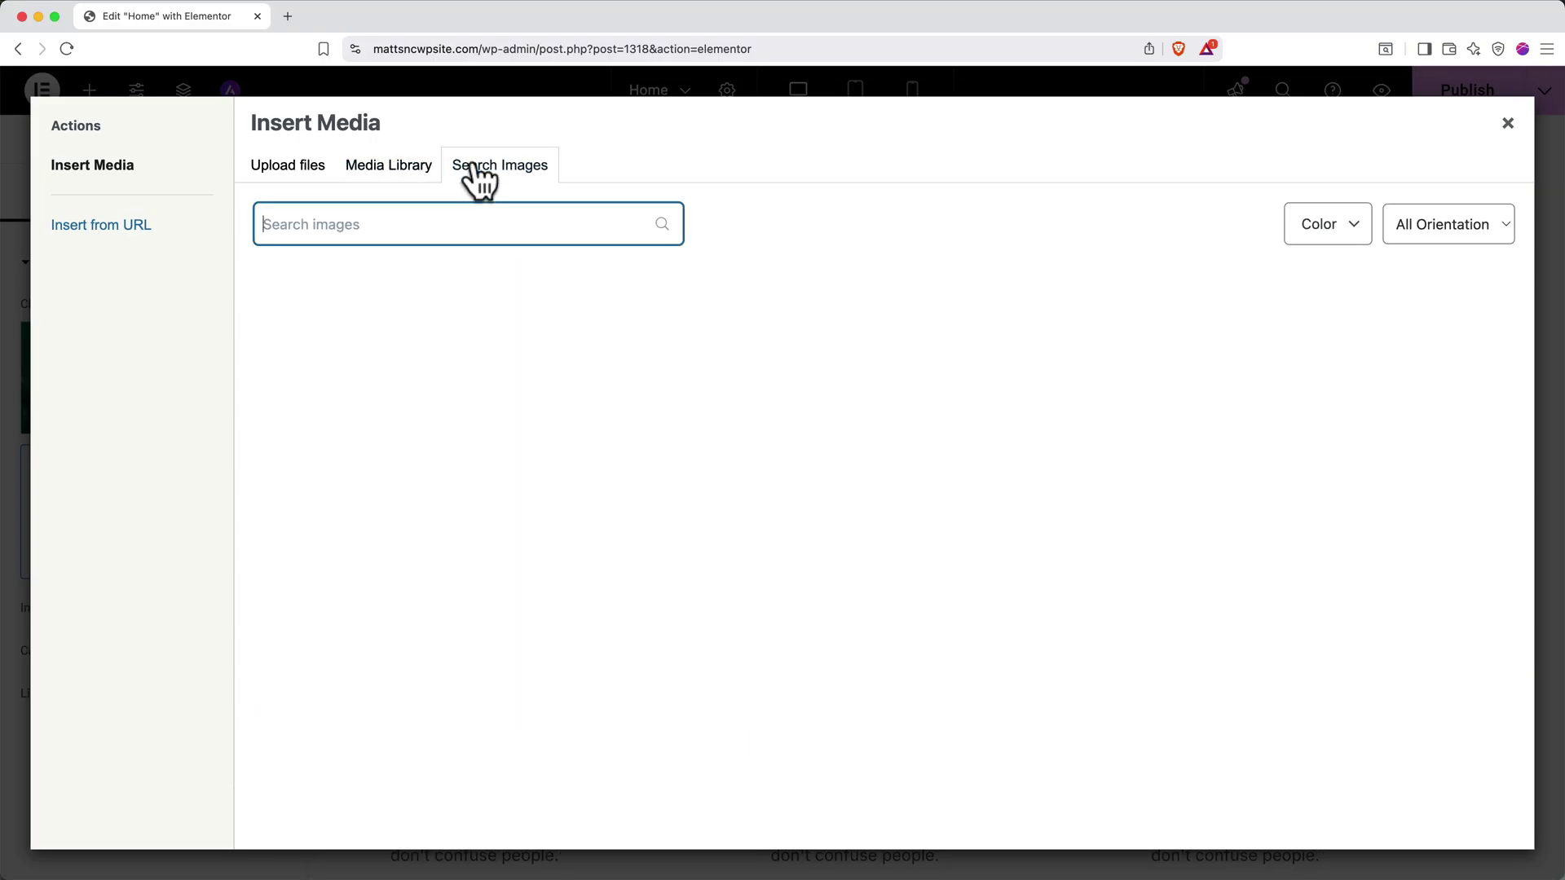
type("mountains")
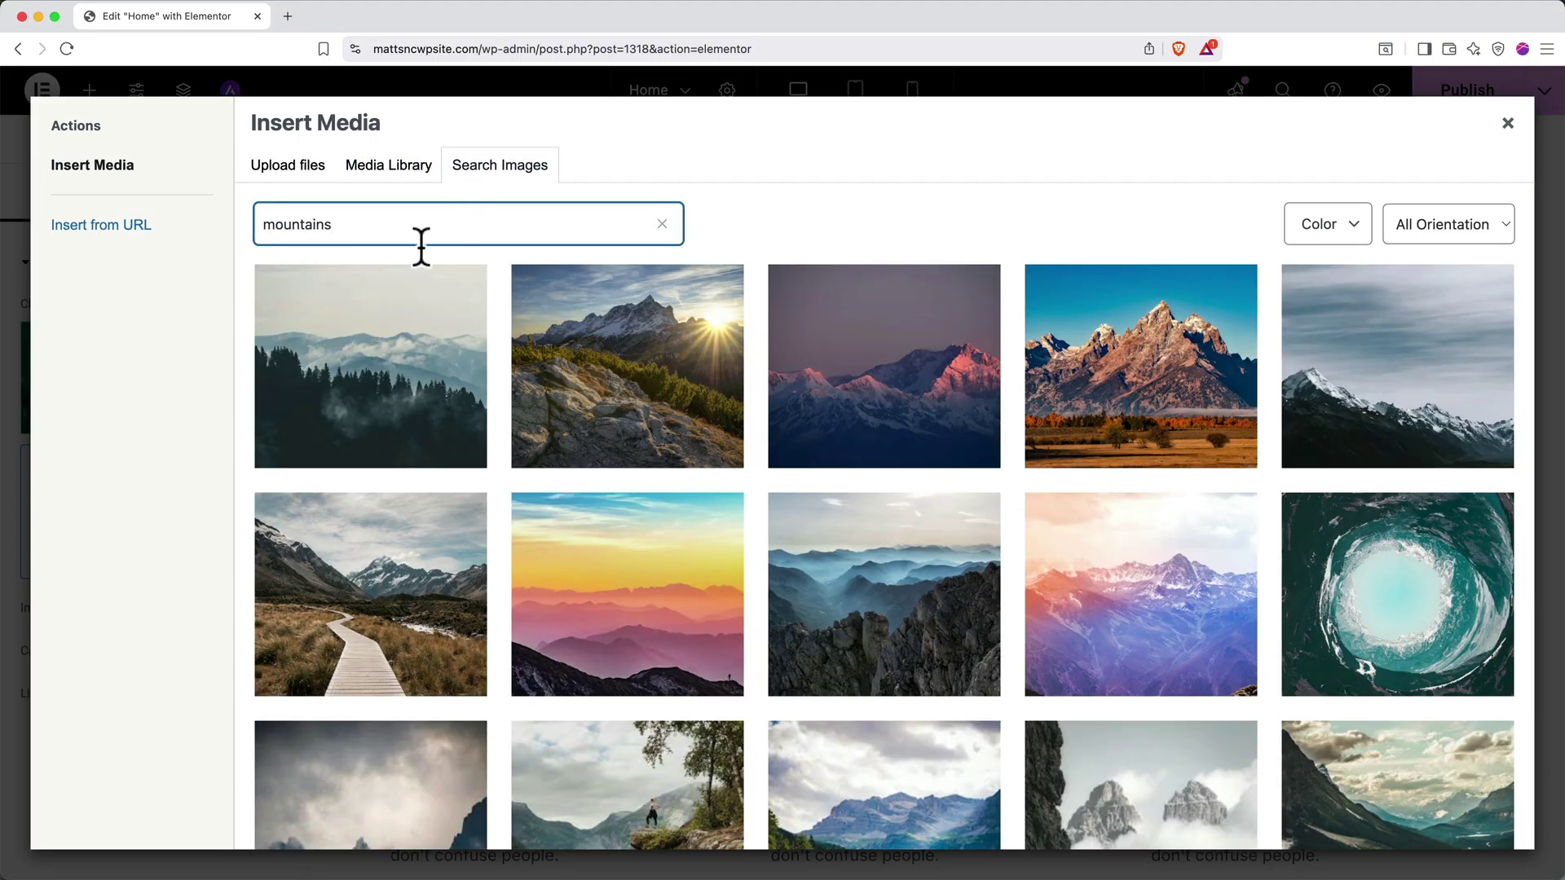
left_click(392, 428)
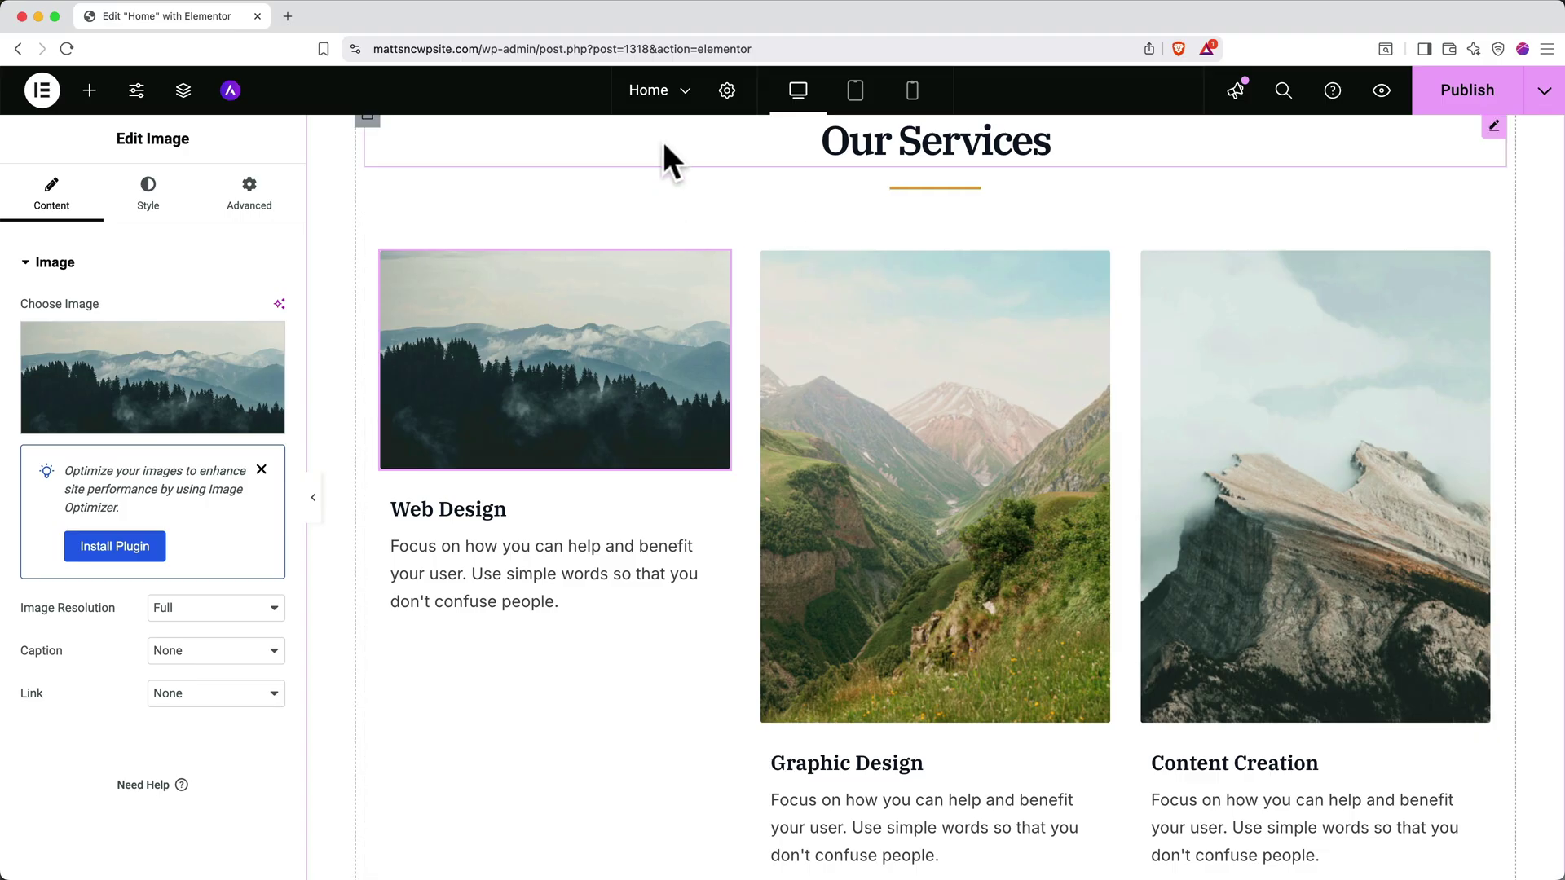
Save the Home edits and create a new Elementor page.
left_click(684, 91)
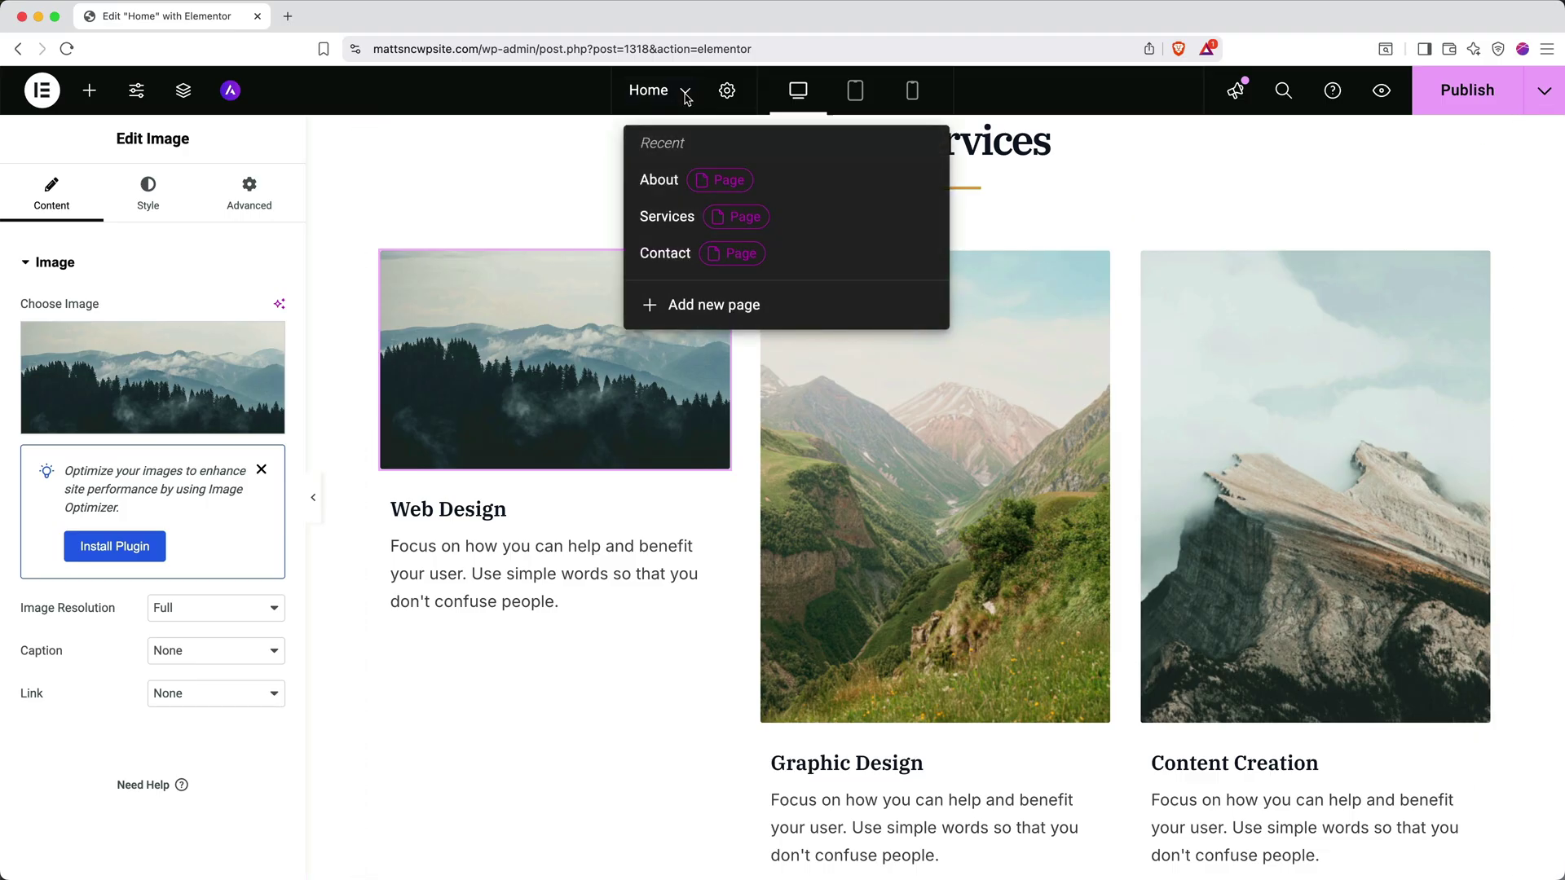
left_click(693, 314)
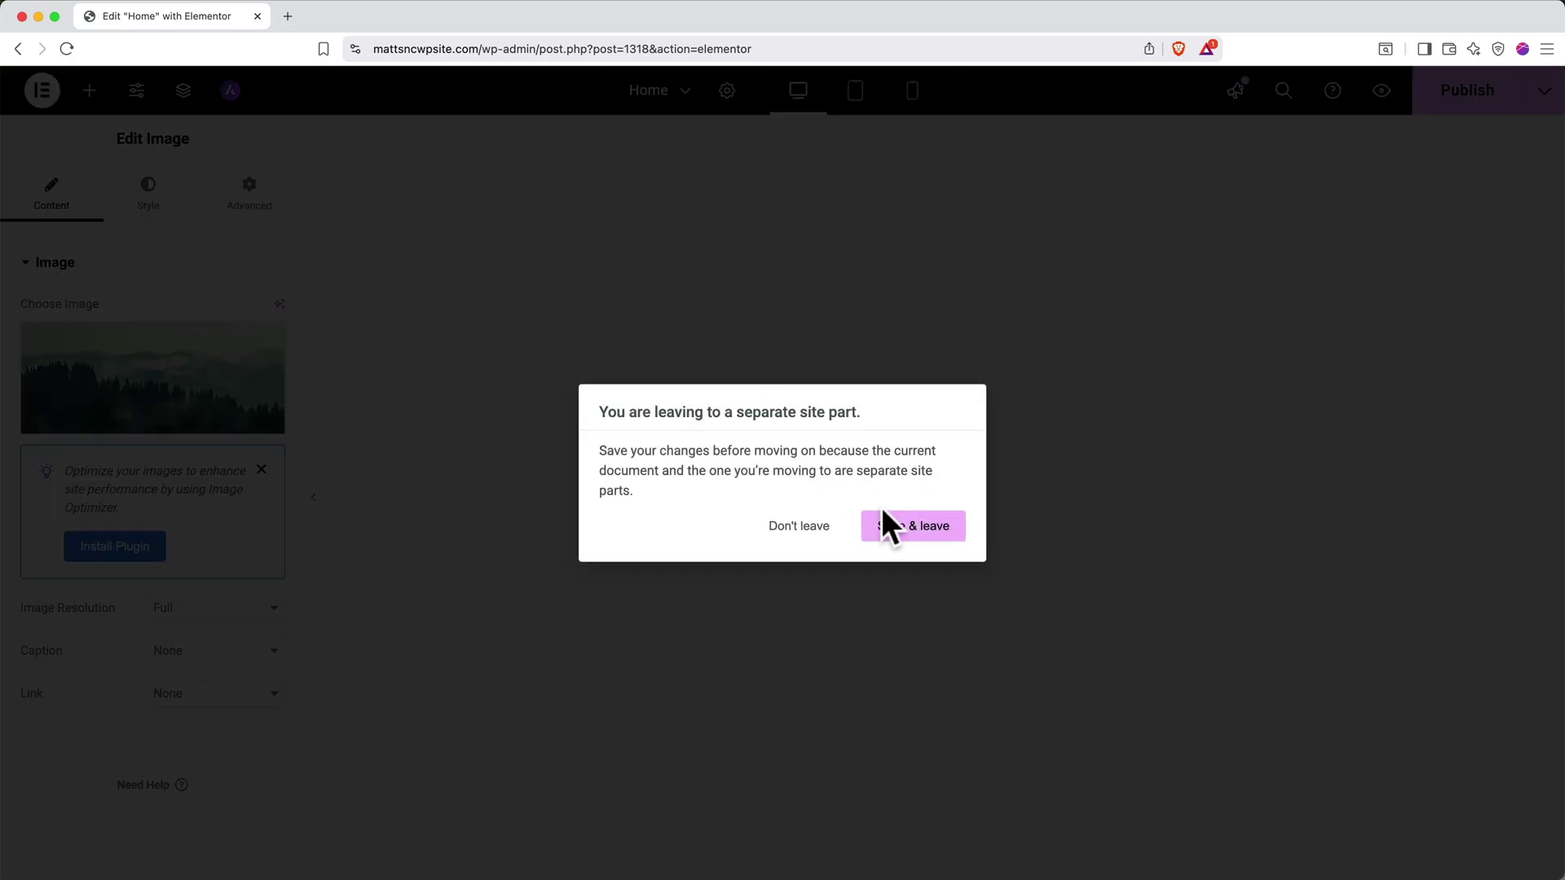
left_click(892, 528)
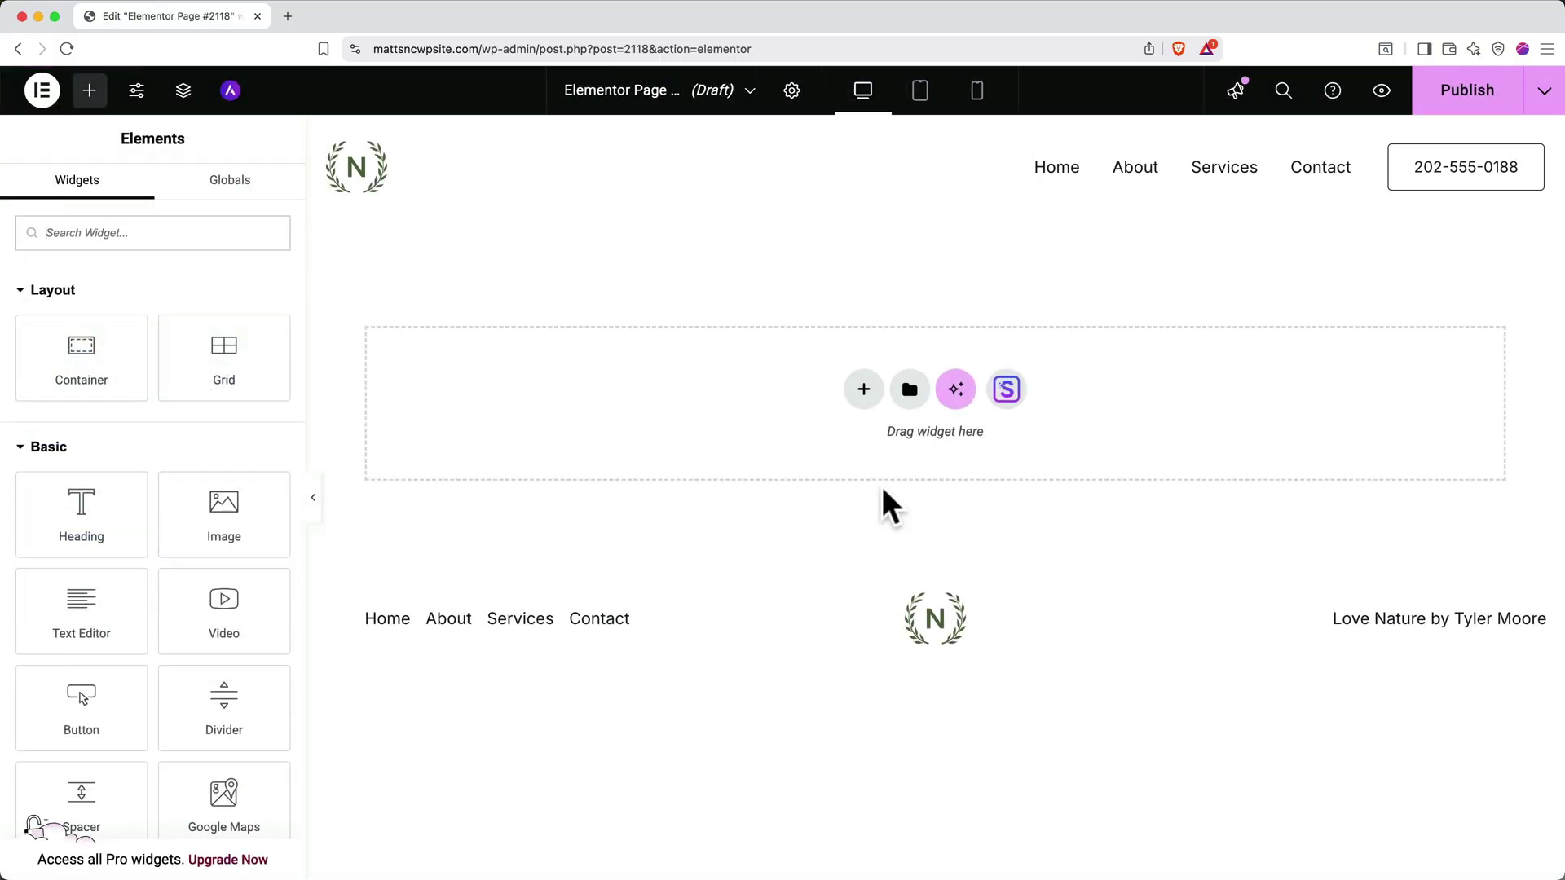
Rename the new page from 'Elementor Page #2118' to 'The Team' in Page Settings.
left_click(792, 104)
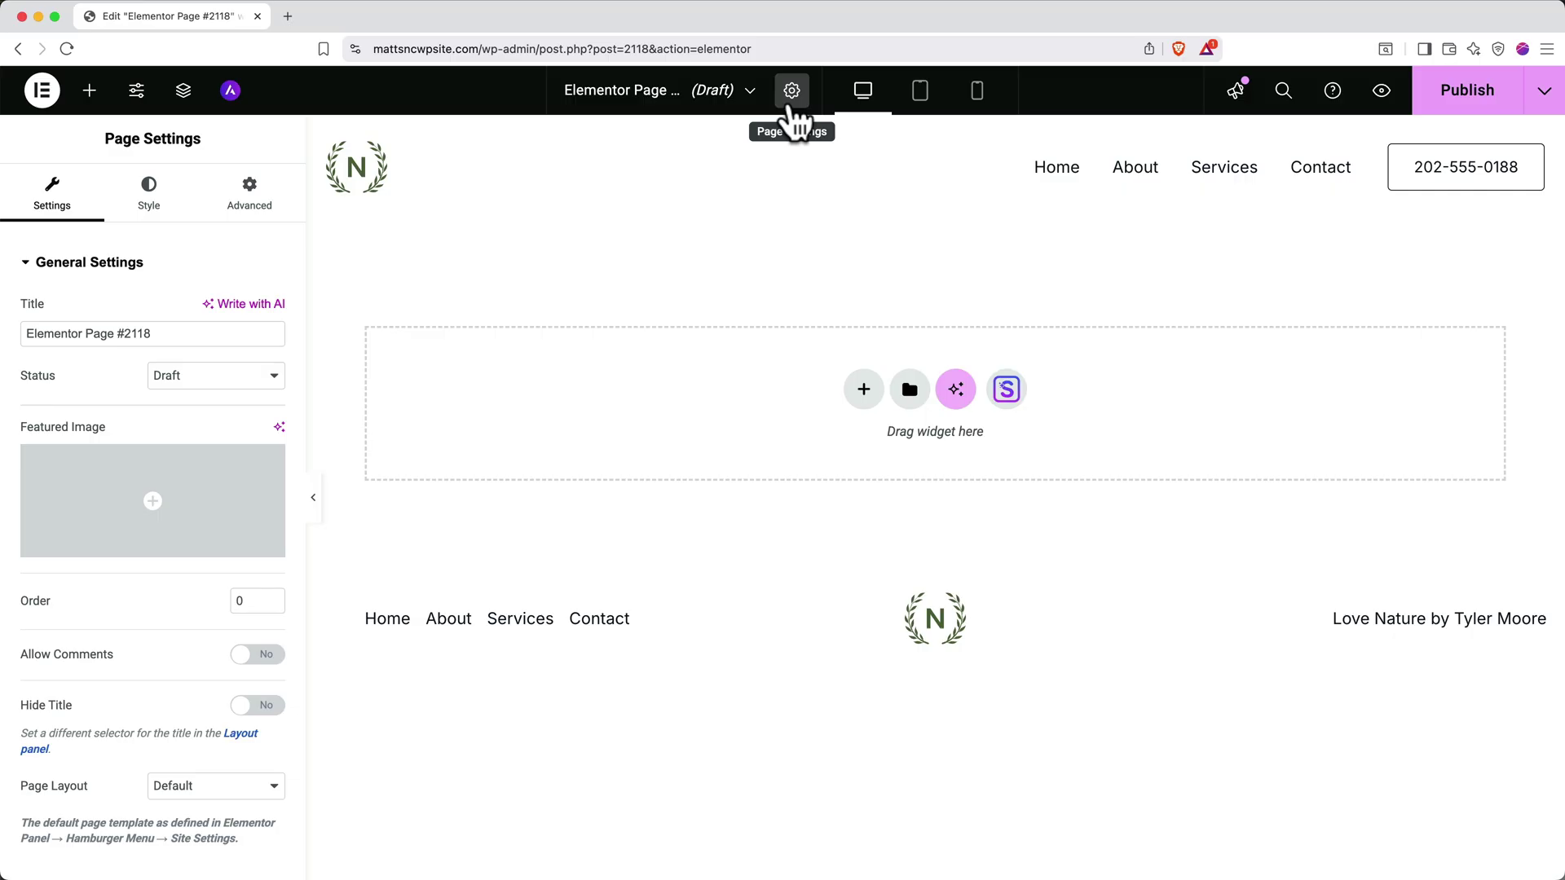
triple_click(194, 337)
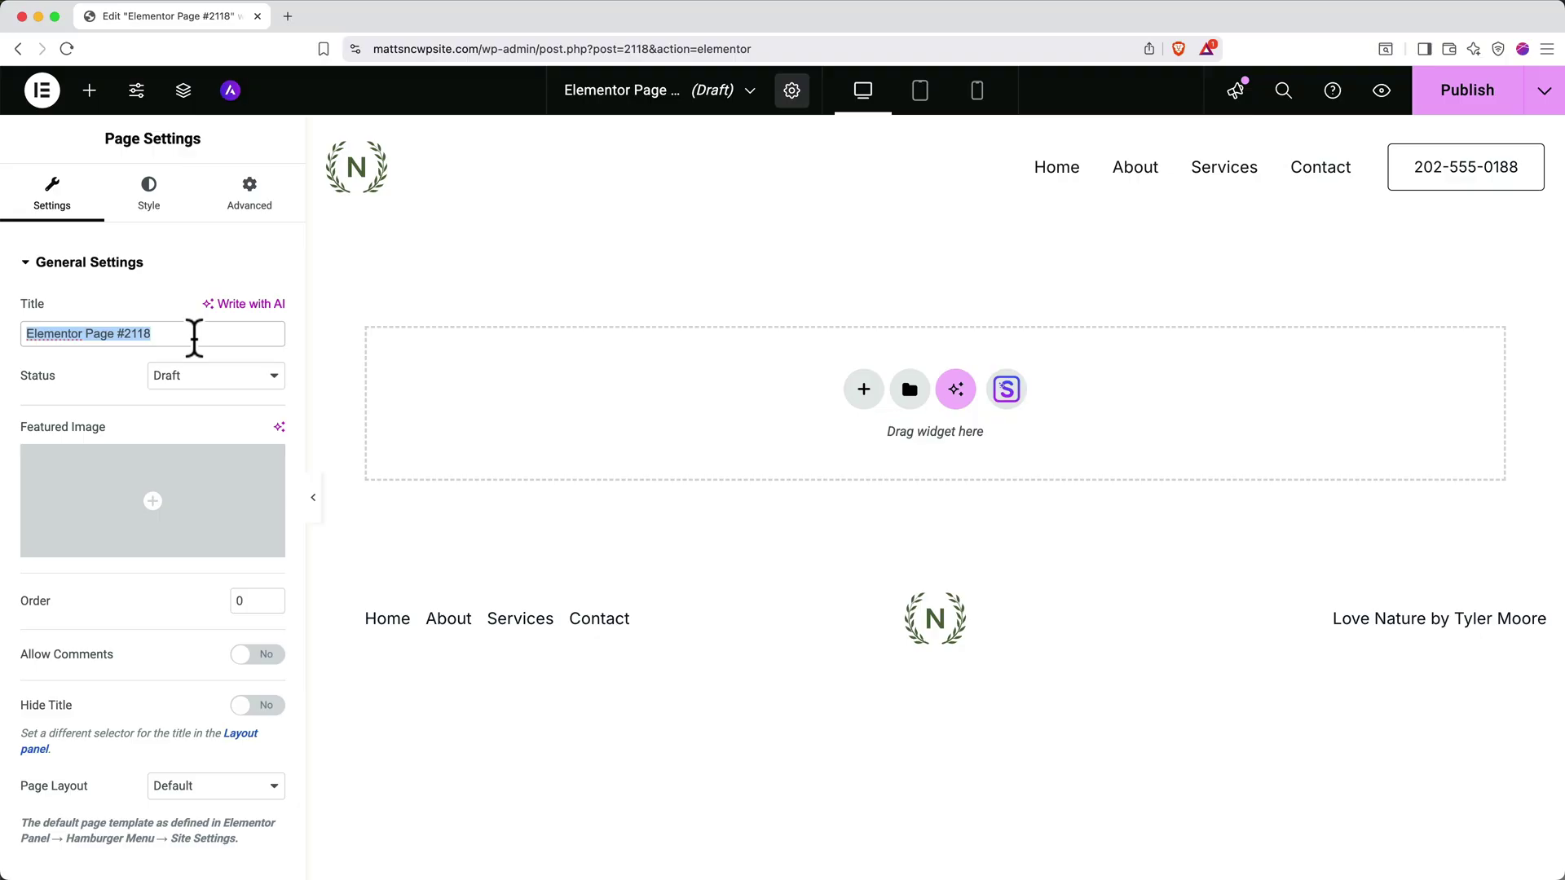
type("The Team")
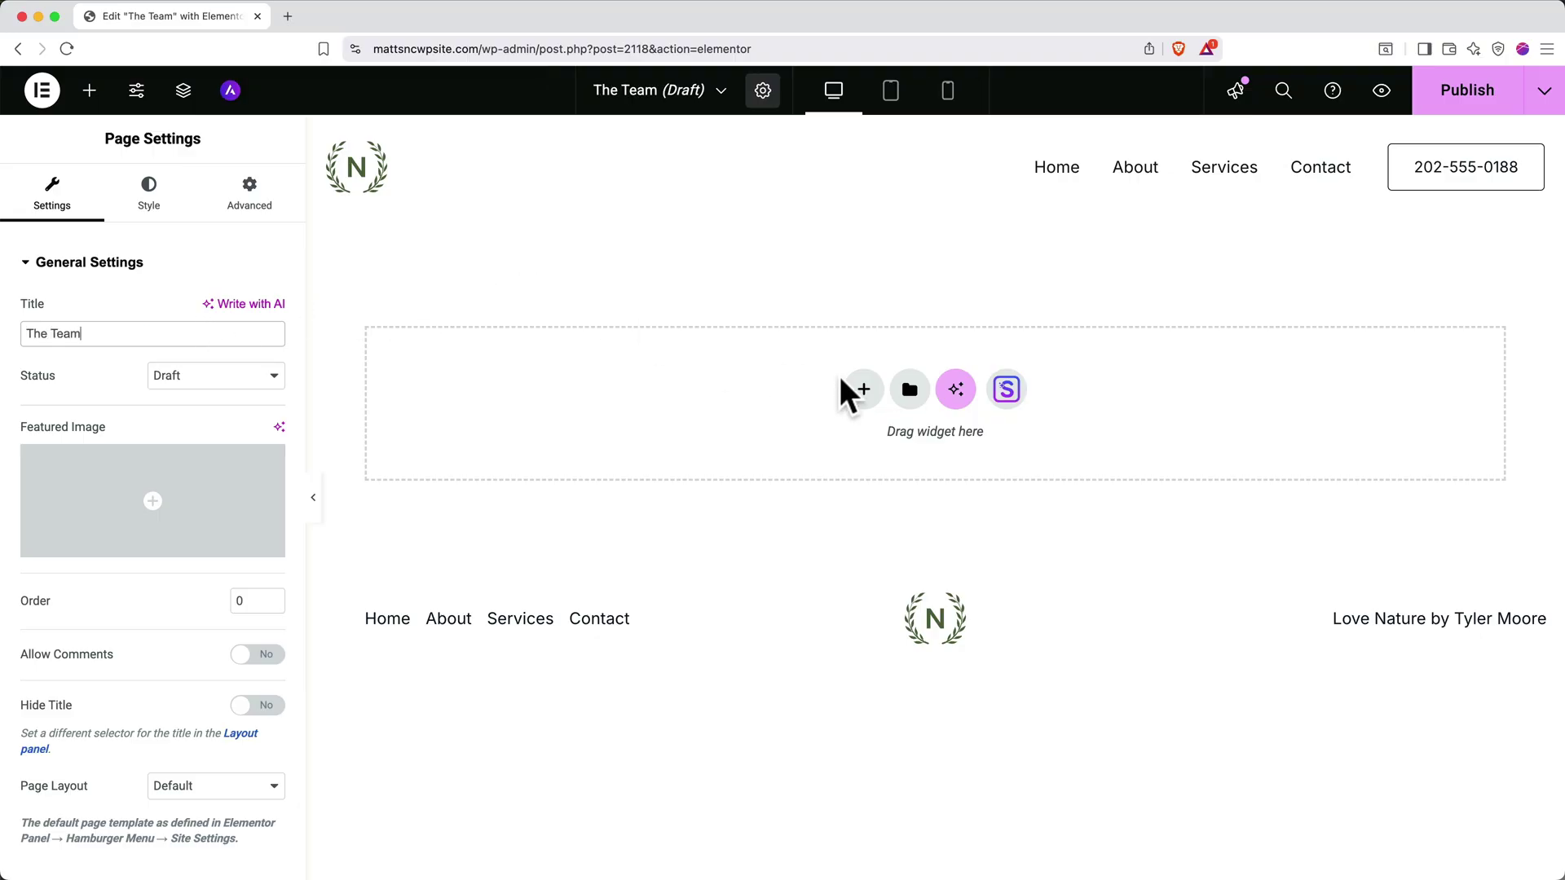
Add a trial two-column flexbox container to The Team page, then delete it.
left_click(864, 391)
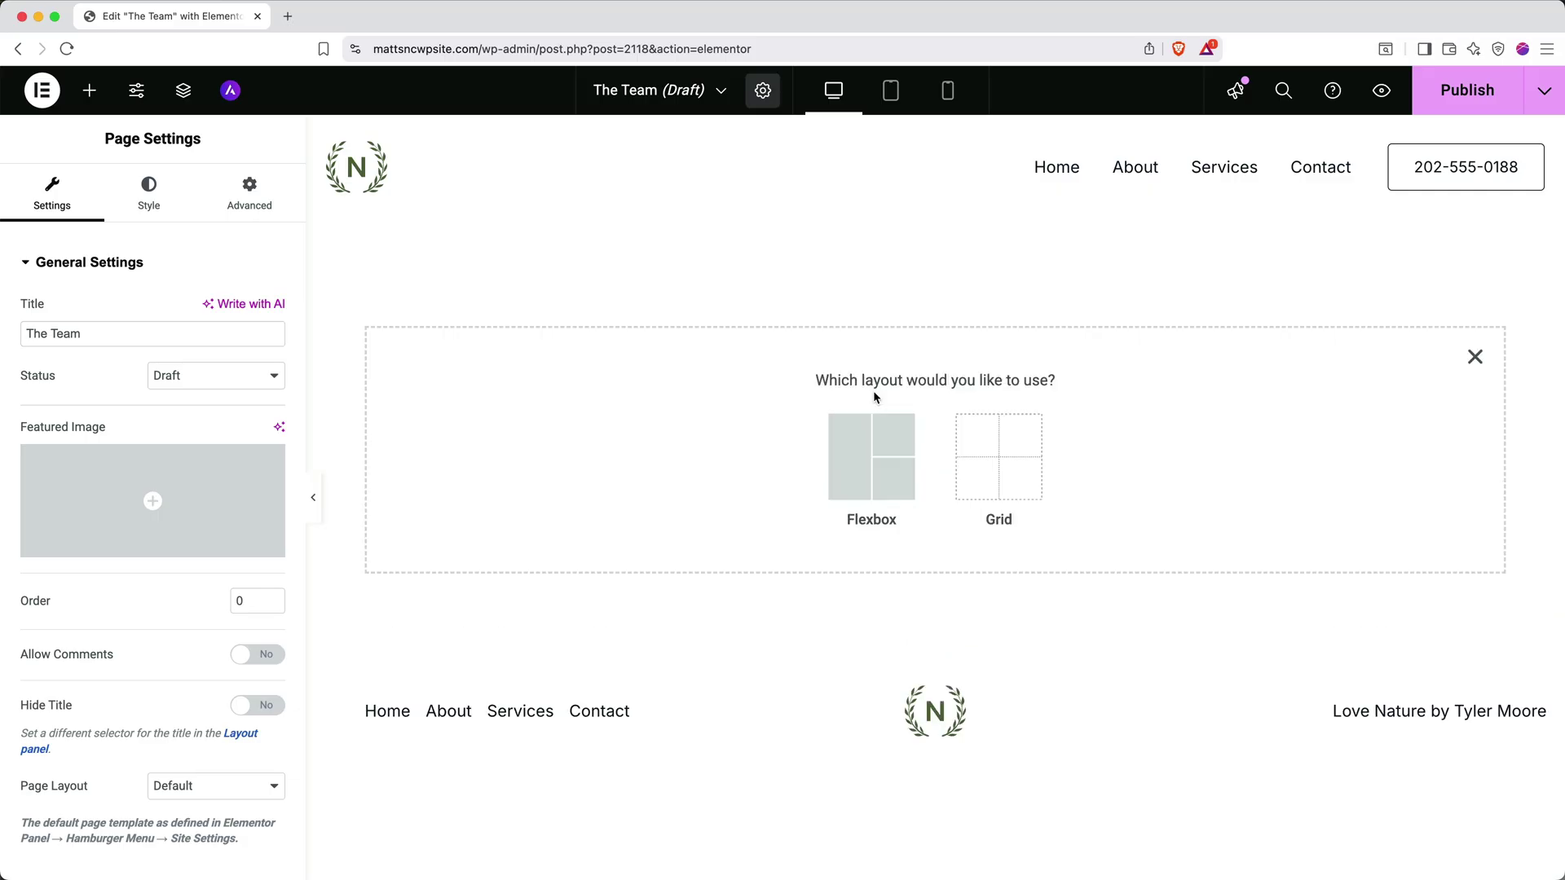
left_click(894, 462)
left_click(891, 453)
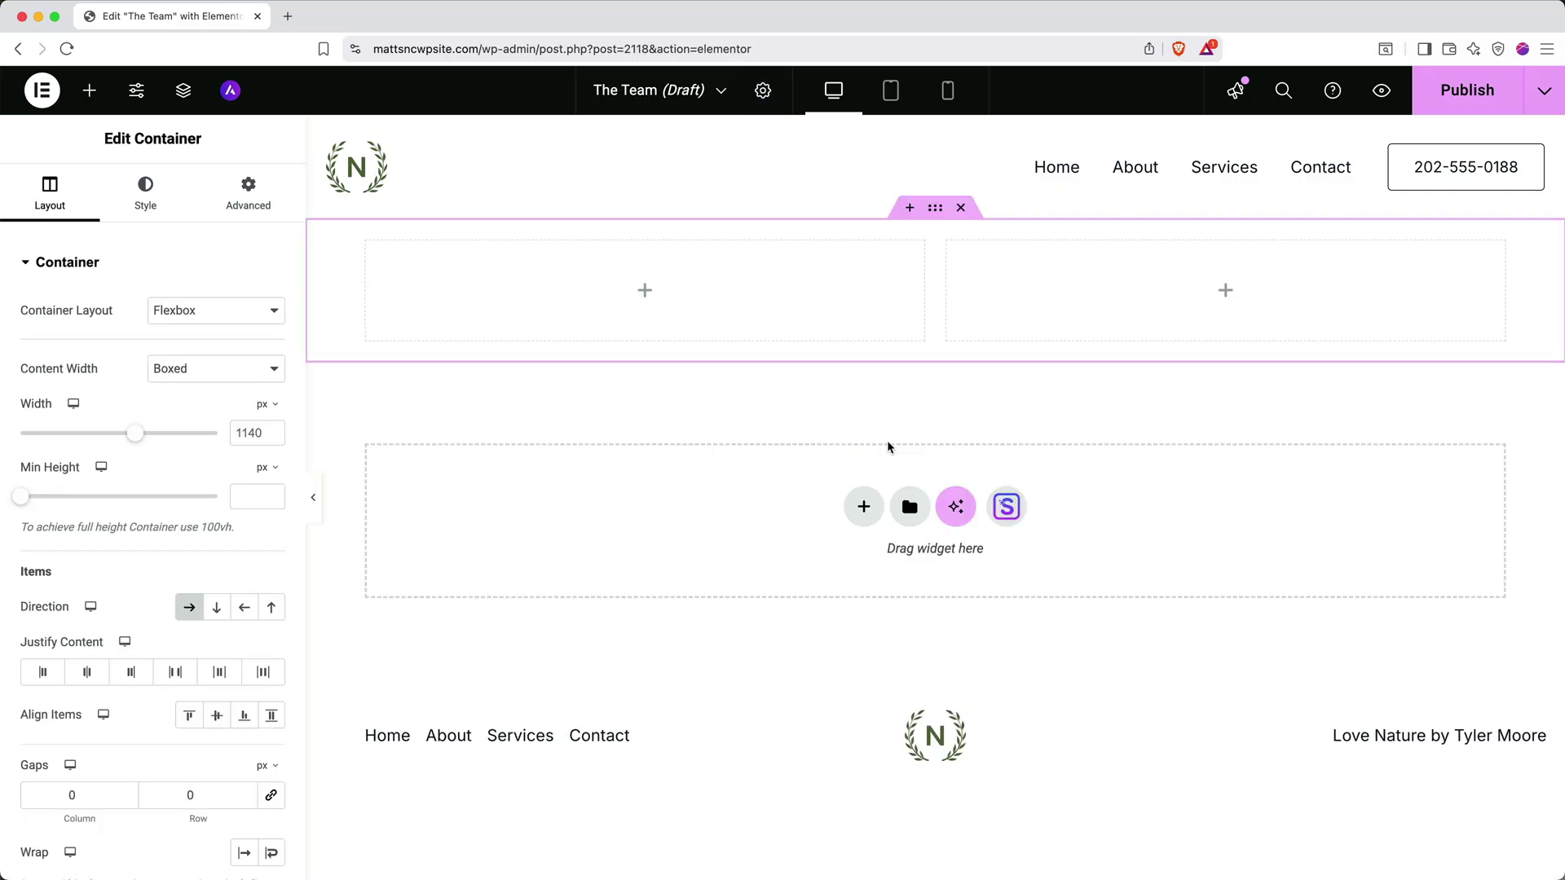
left_click(961, 208)
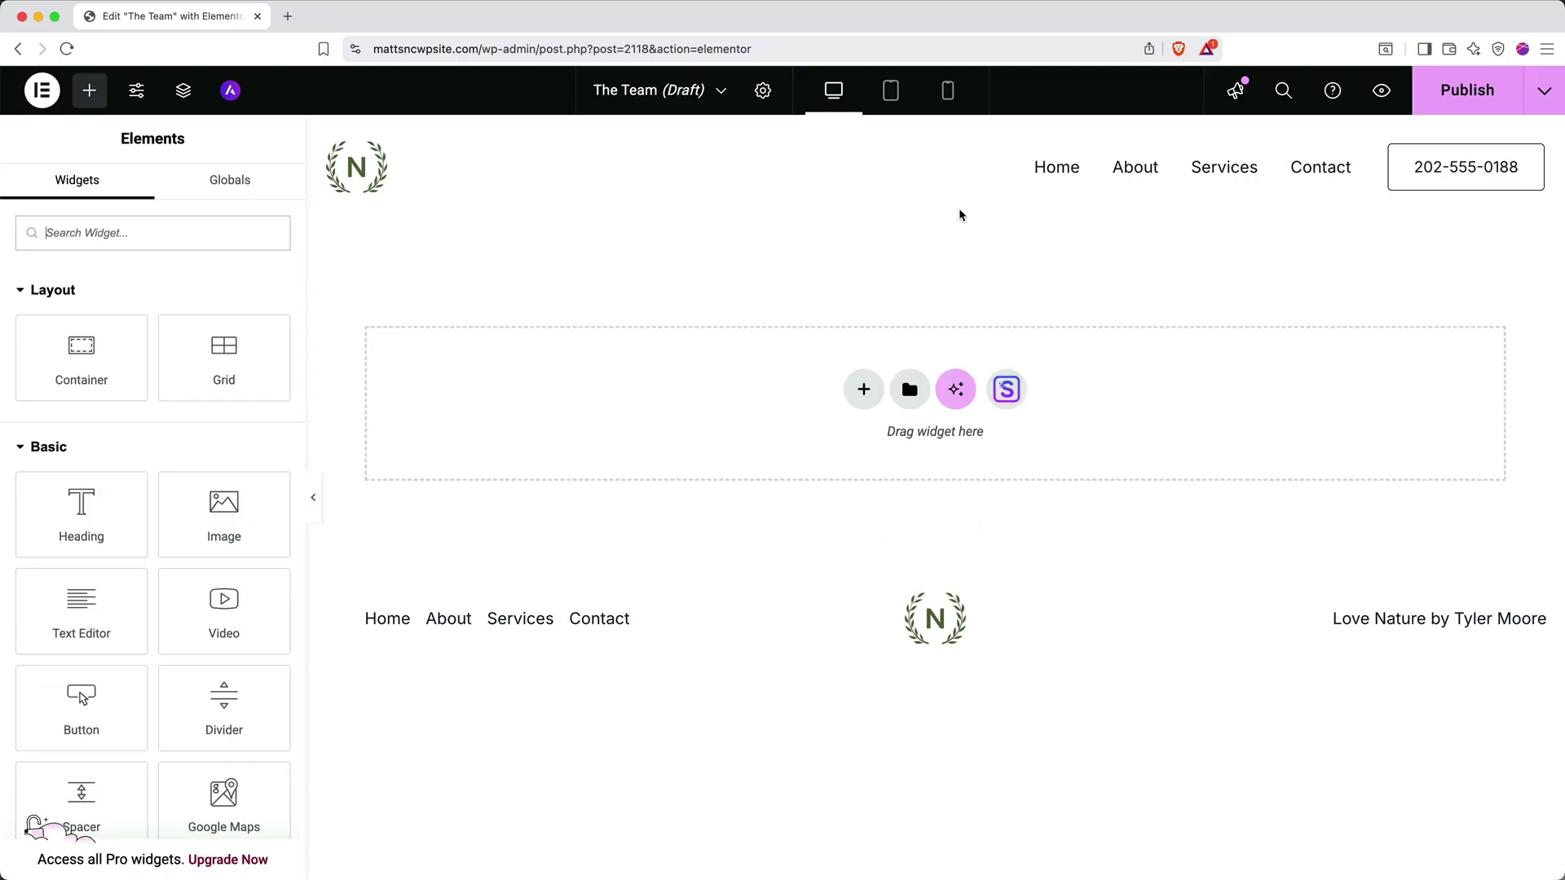
Import the Hope template's 'about us' page into The Team draft.
left_click(1006, 391)
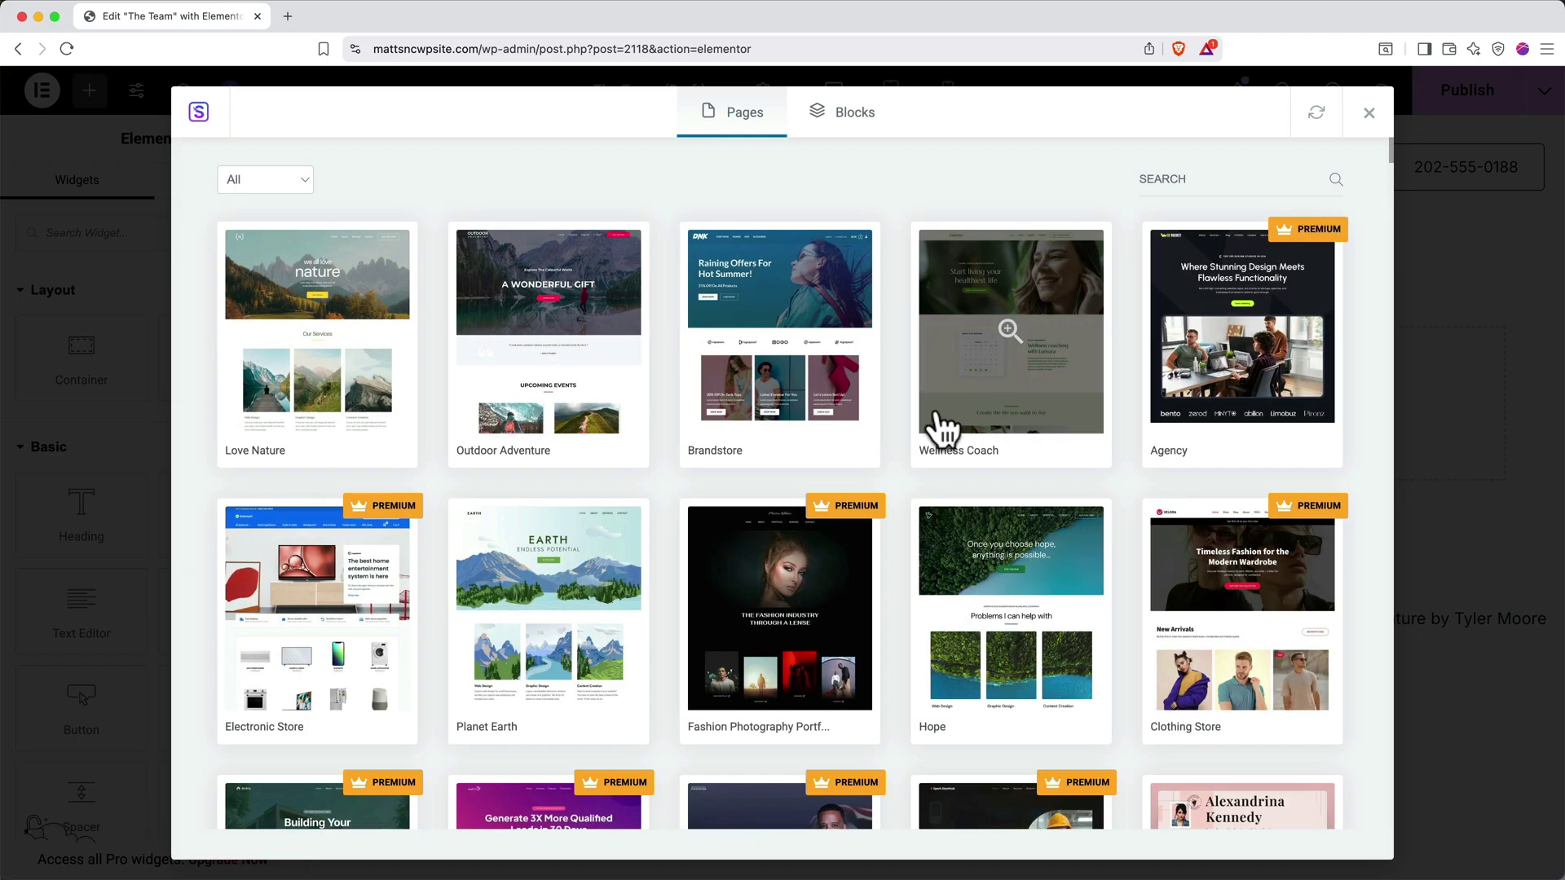
left_click(988, 593)
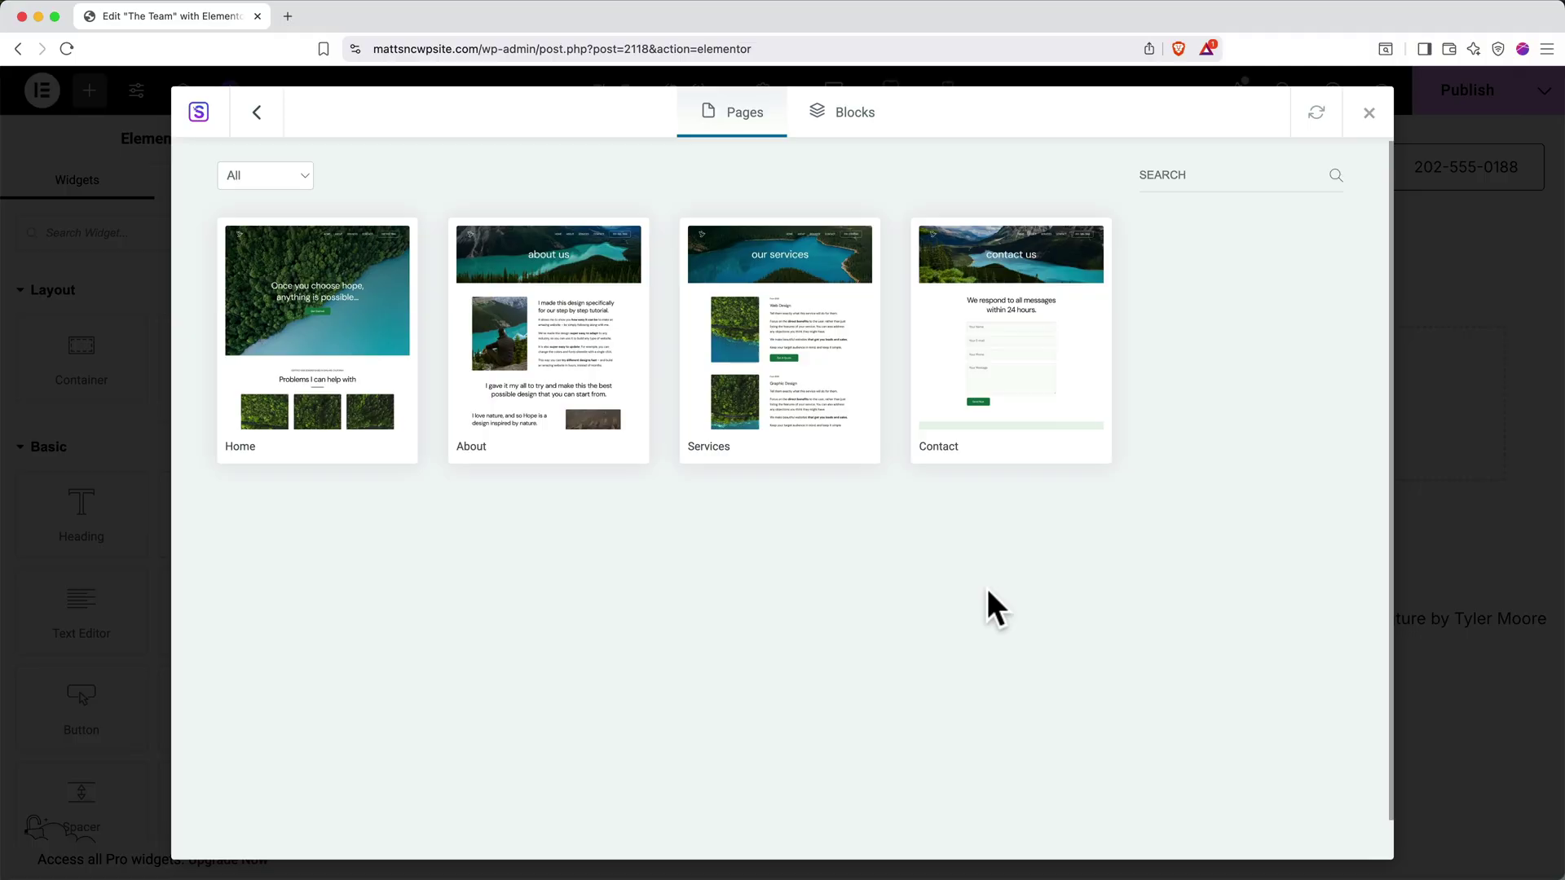
left_click(602, 356)
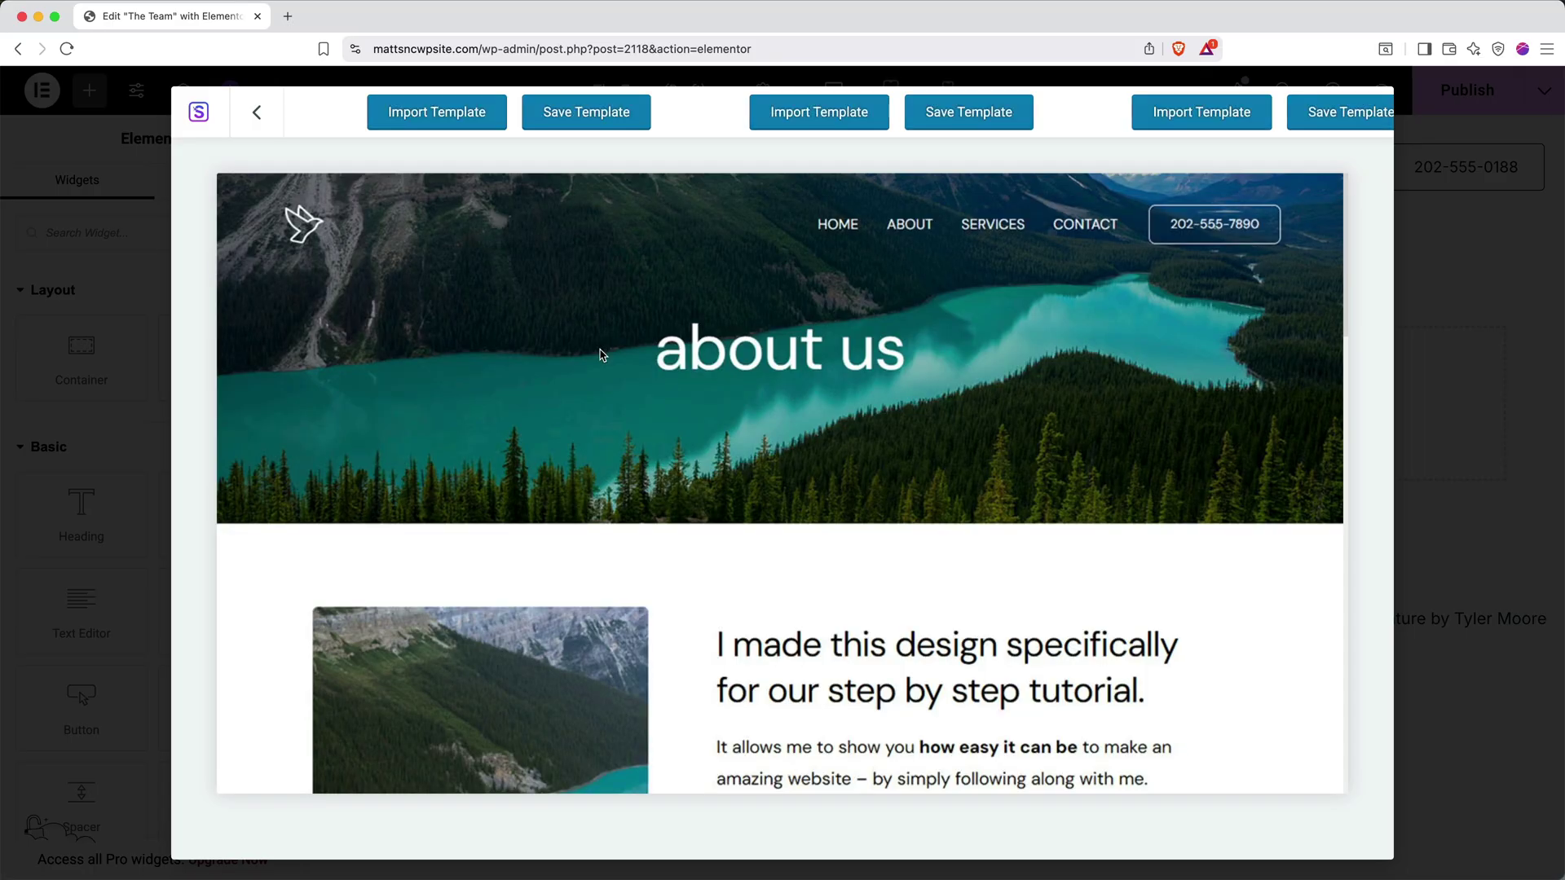
left_click(419, 114)
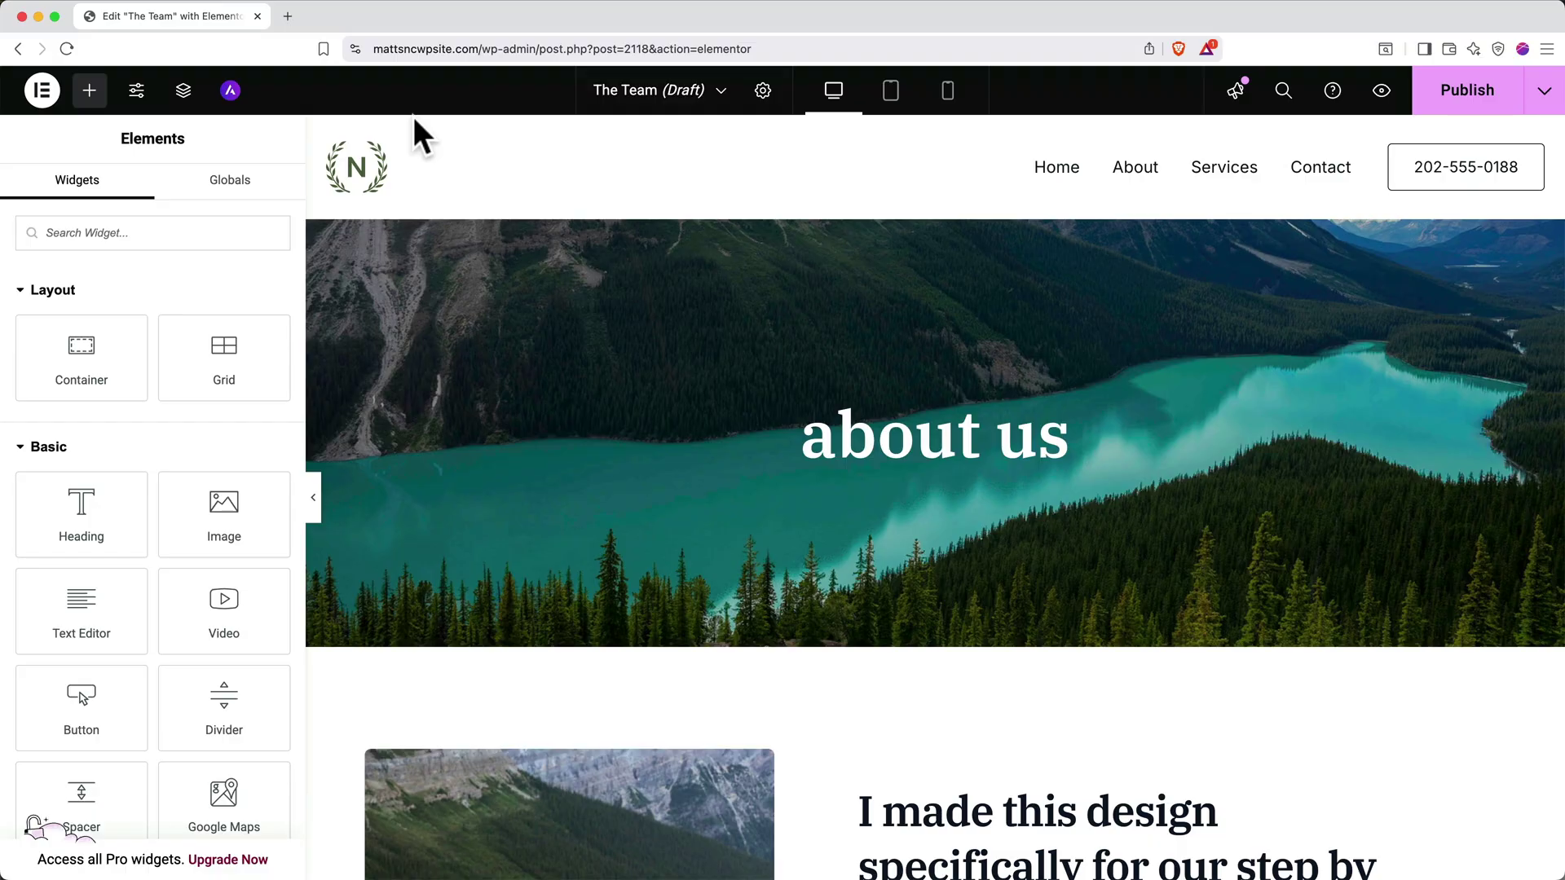
Change the banner heading from 'about us' to 'The Team' and publish the page.
triple_click(868, 430)
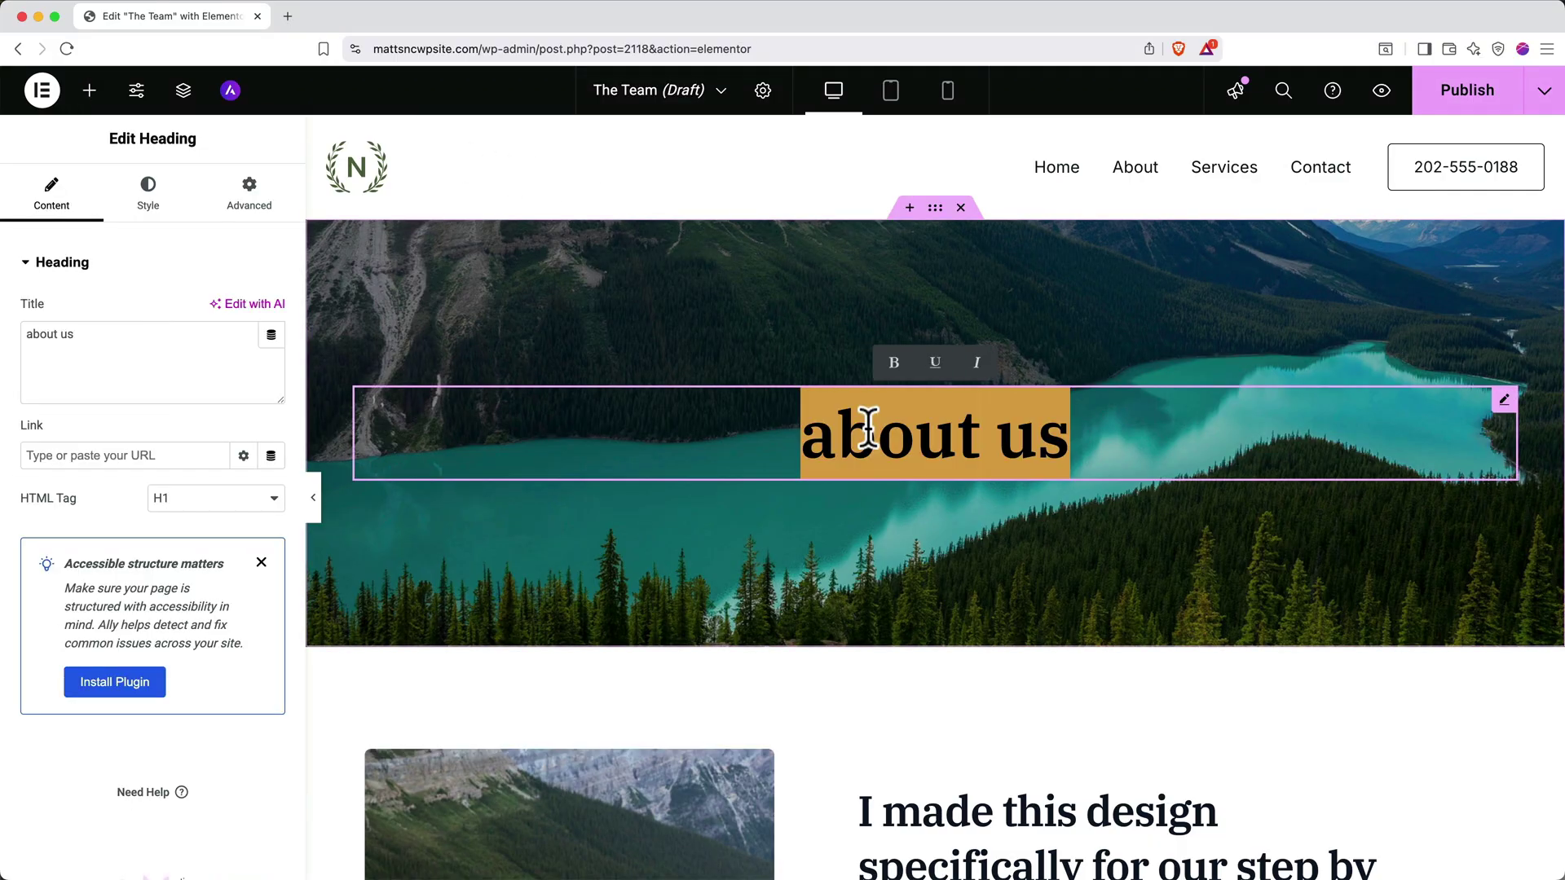
type("The Team")
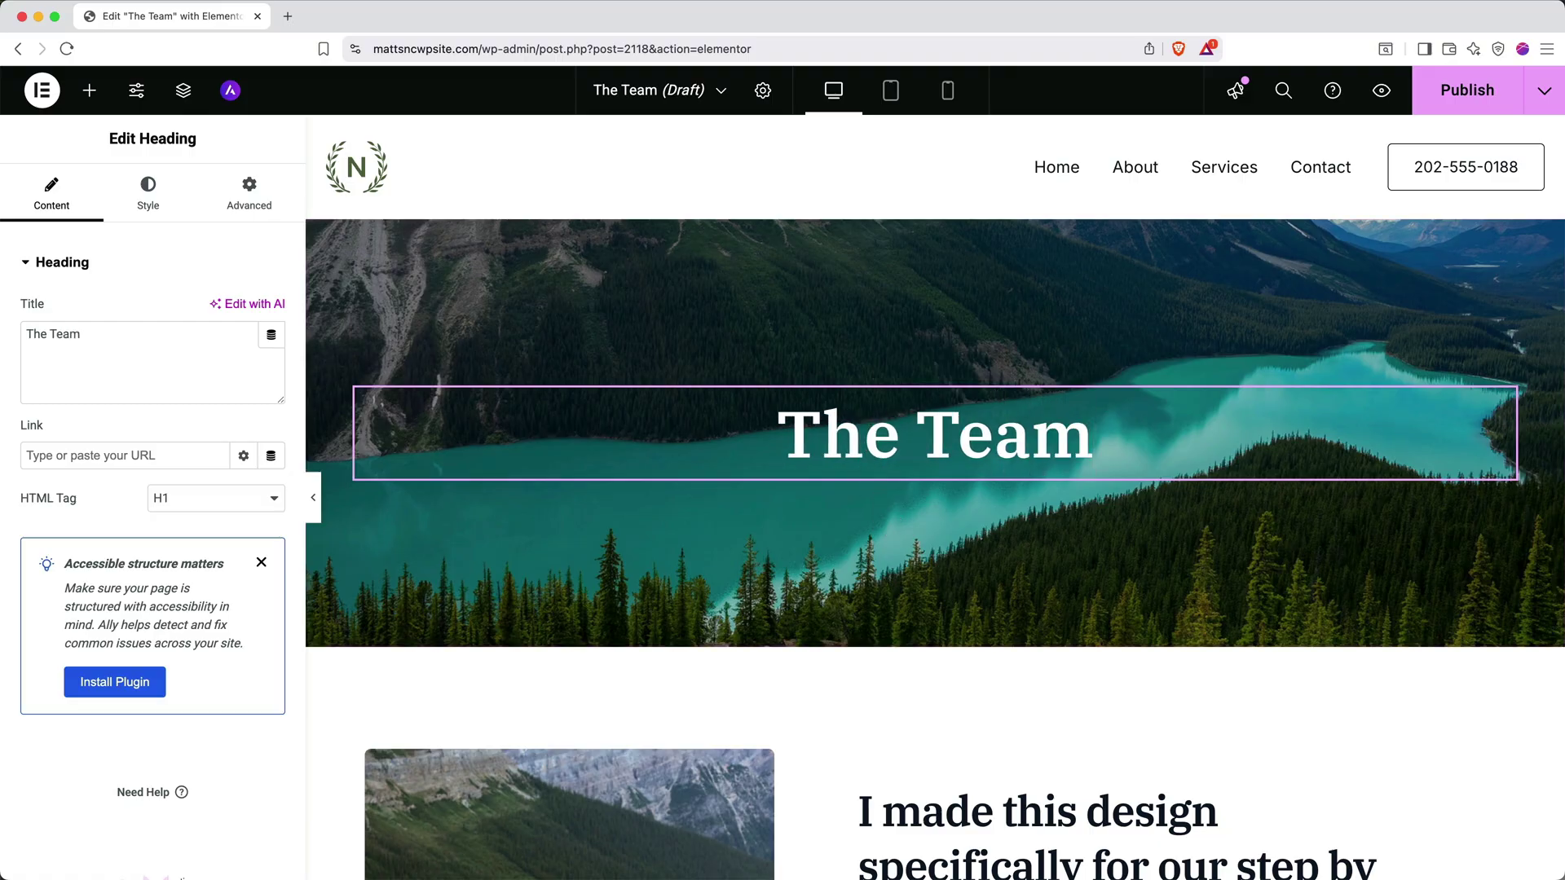
left_click(90, 90)
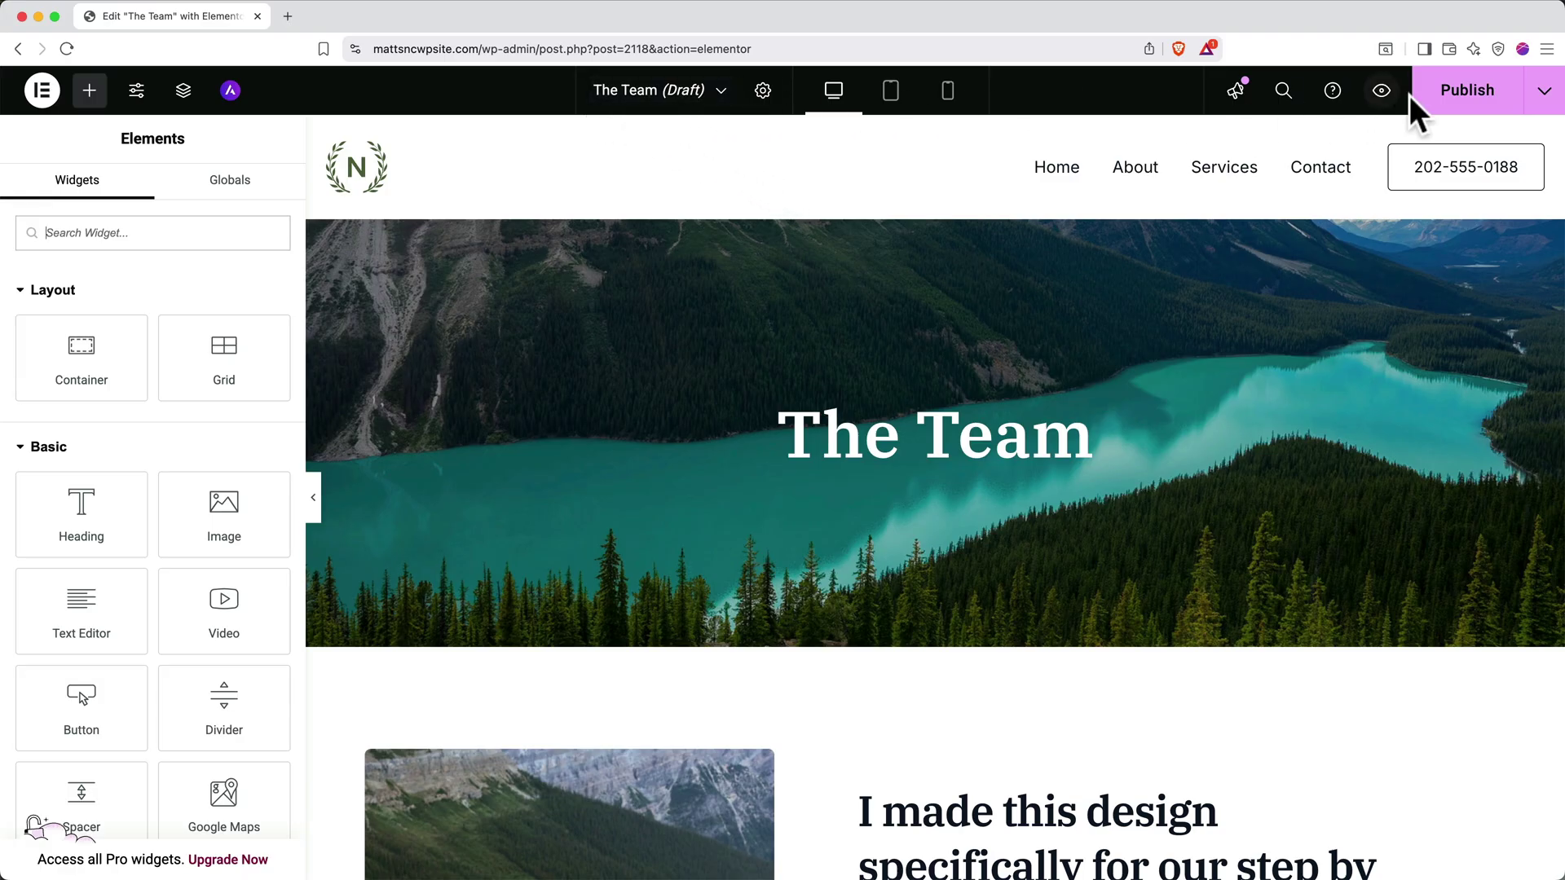
left_click(1443, 99)
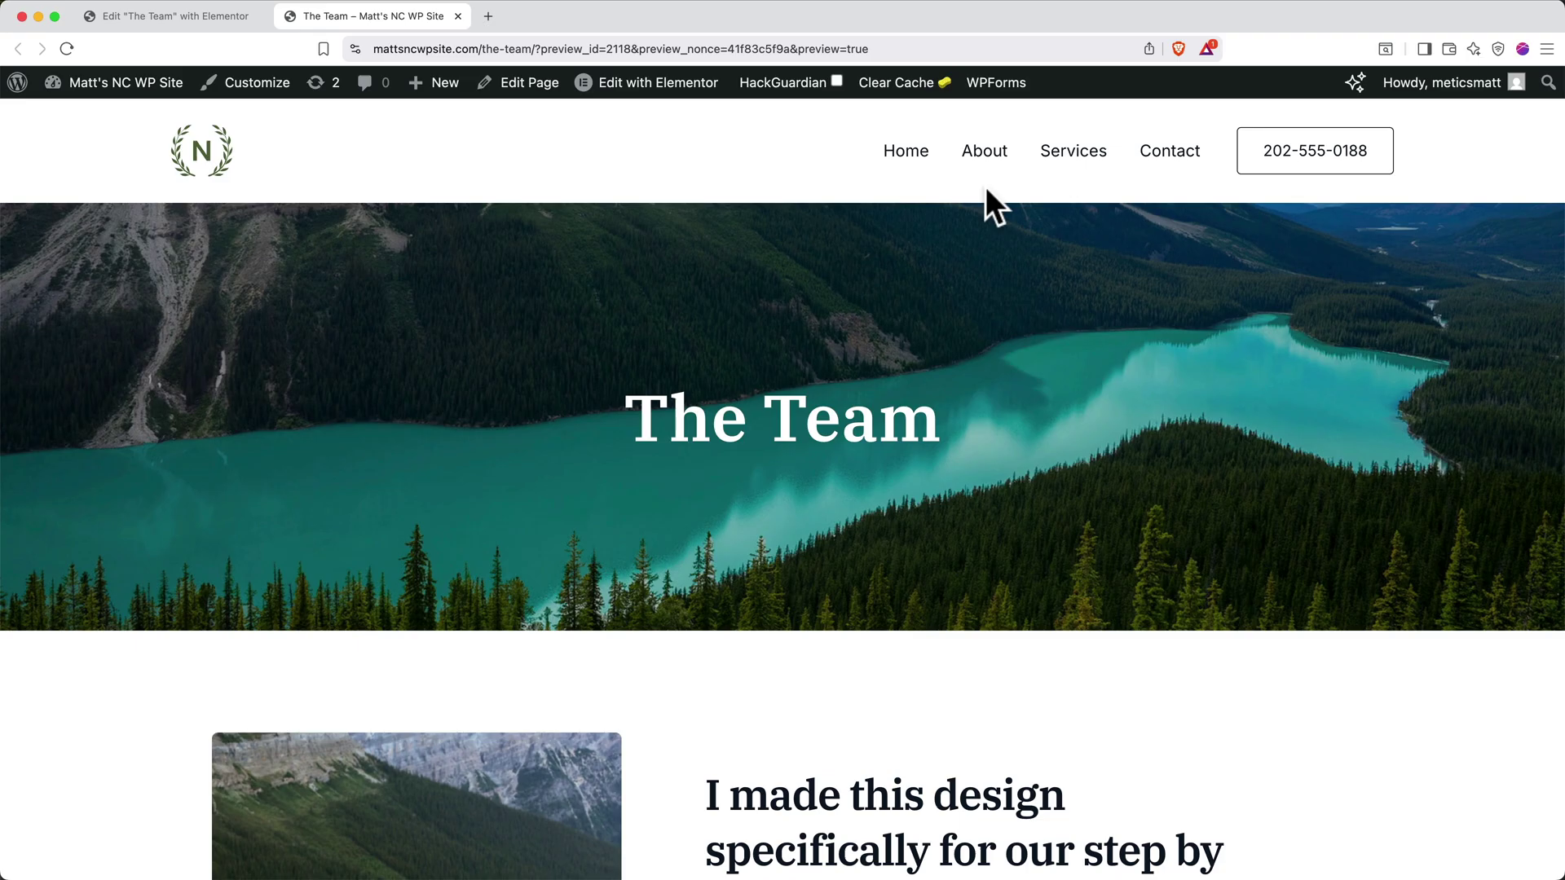
Add The Team page to the Main Menu in the Customizer and publish.
left_click(239, 94)
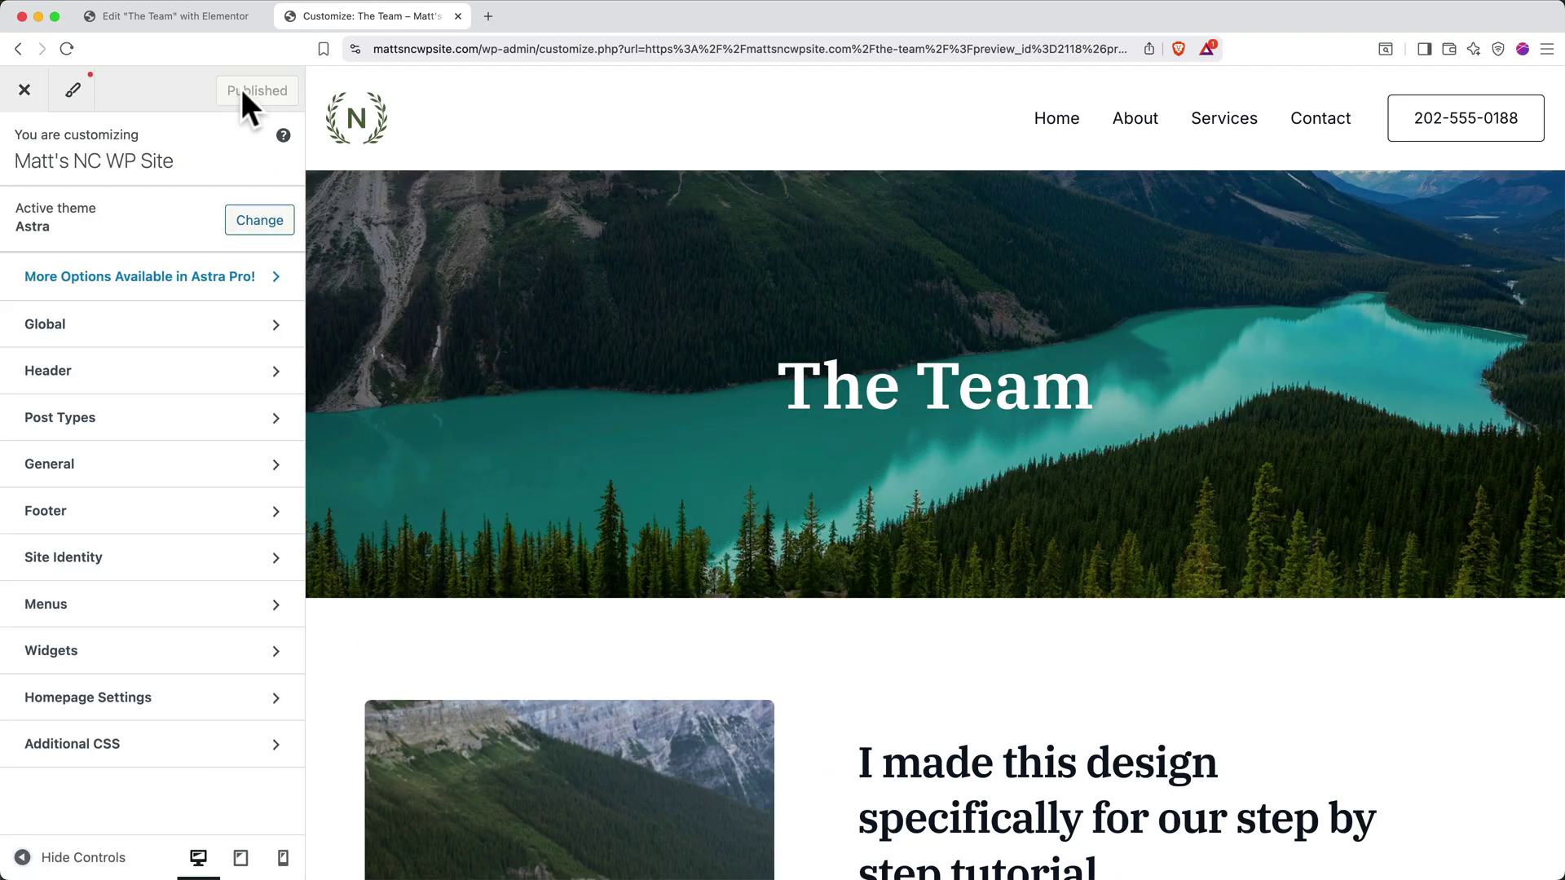
left_click(218, 604)
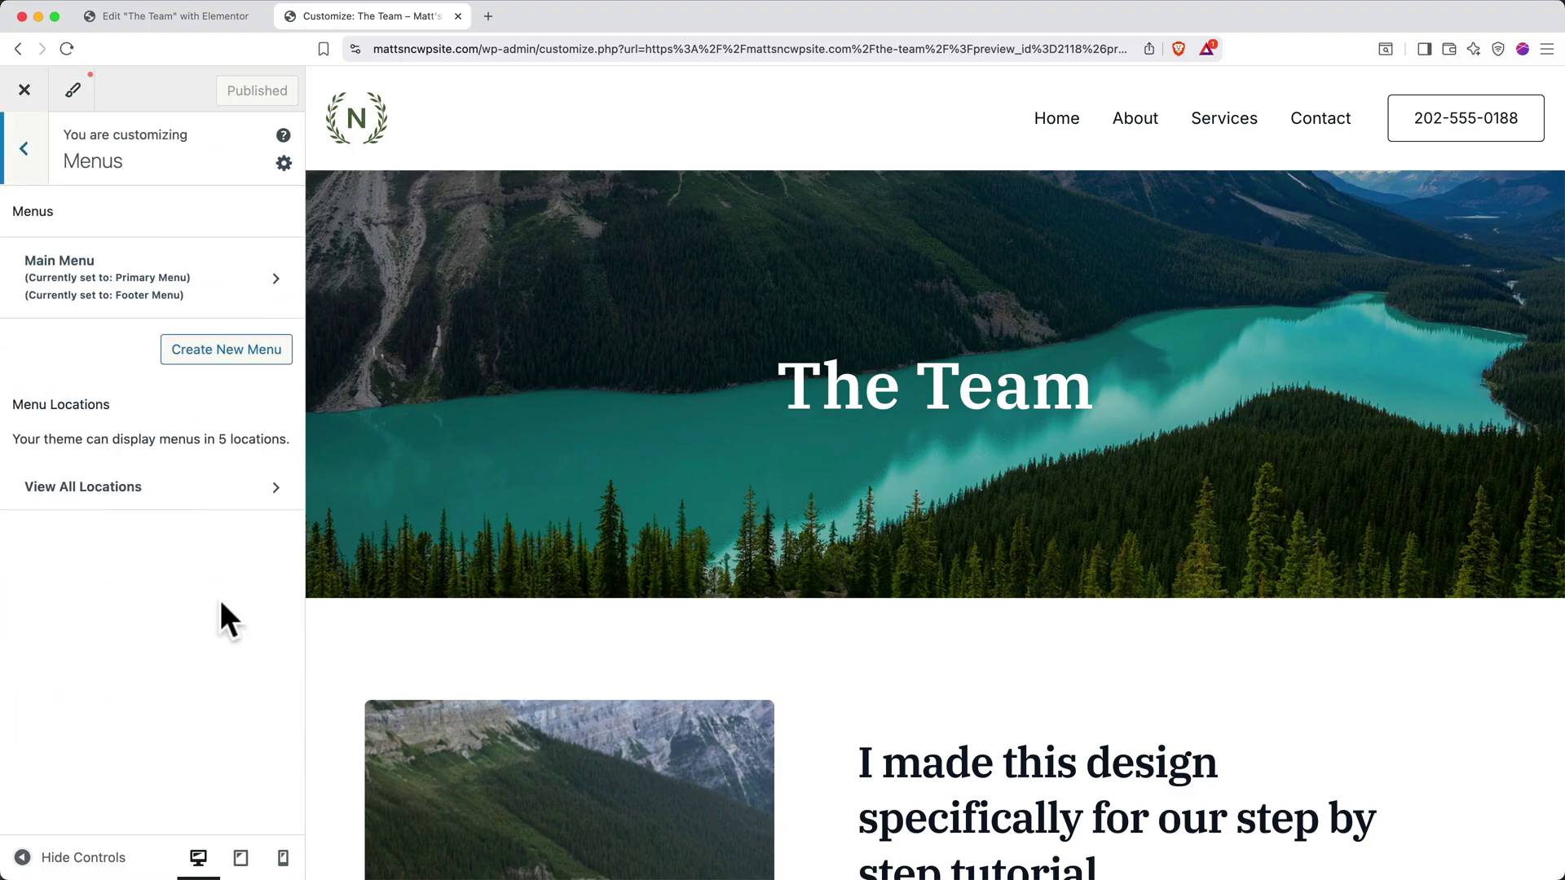
left_click(248, 295)
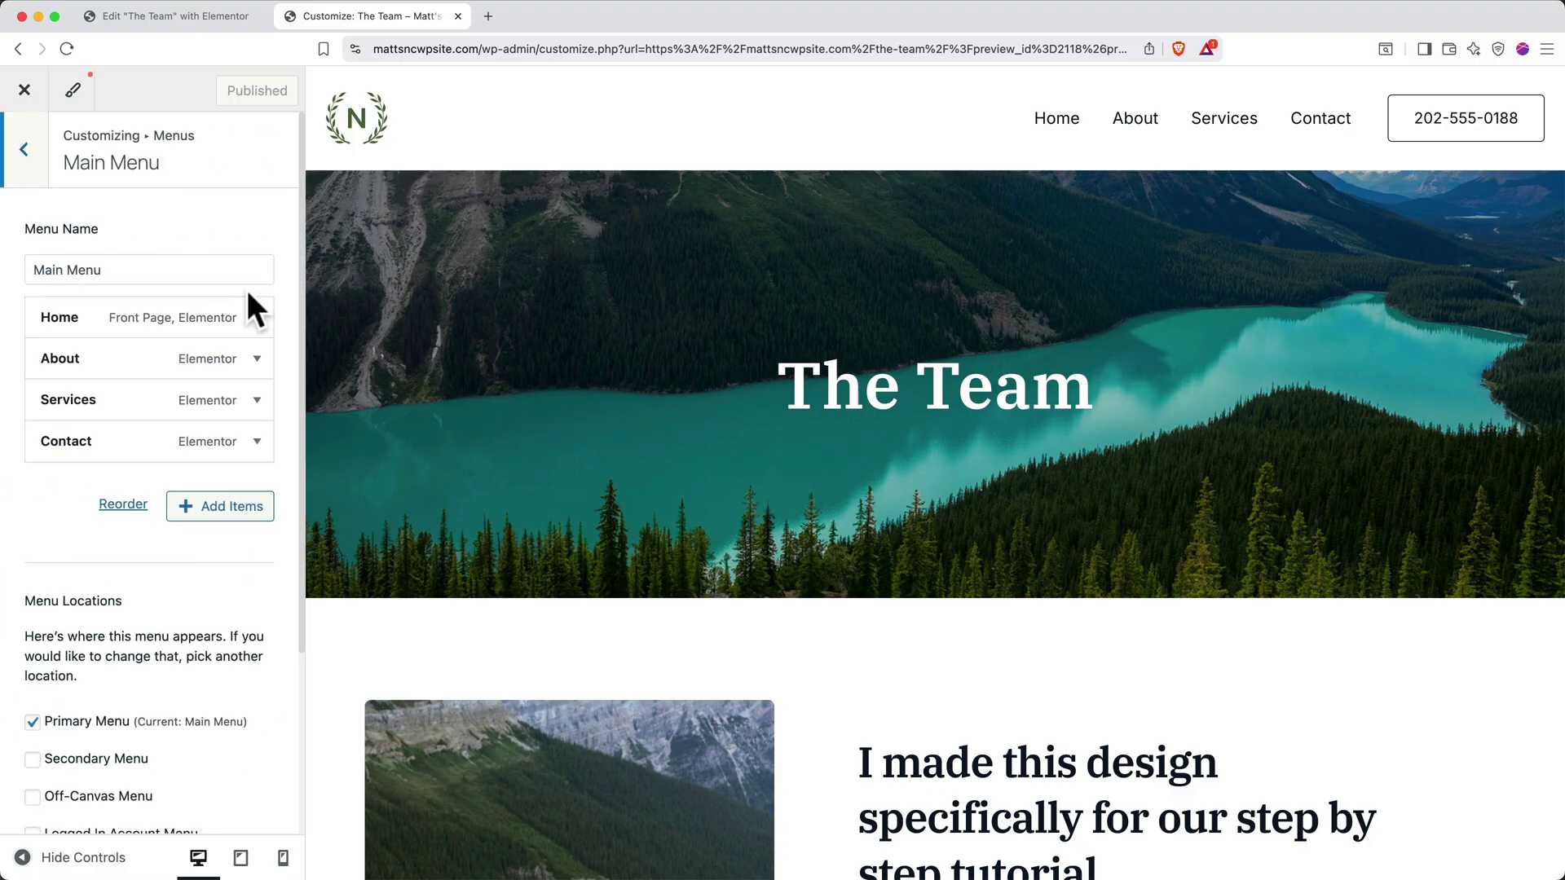
left_click(216, 508)
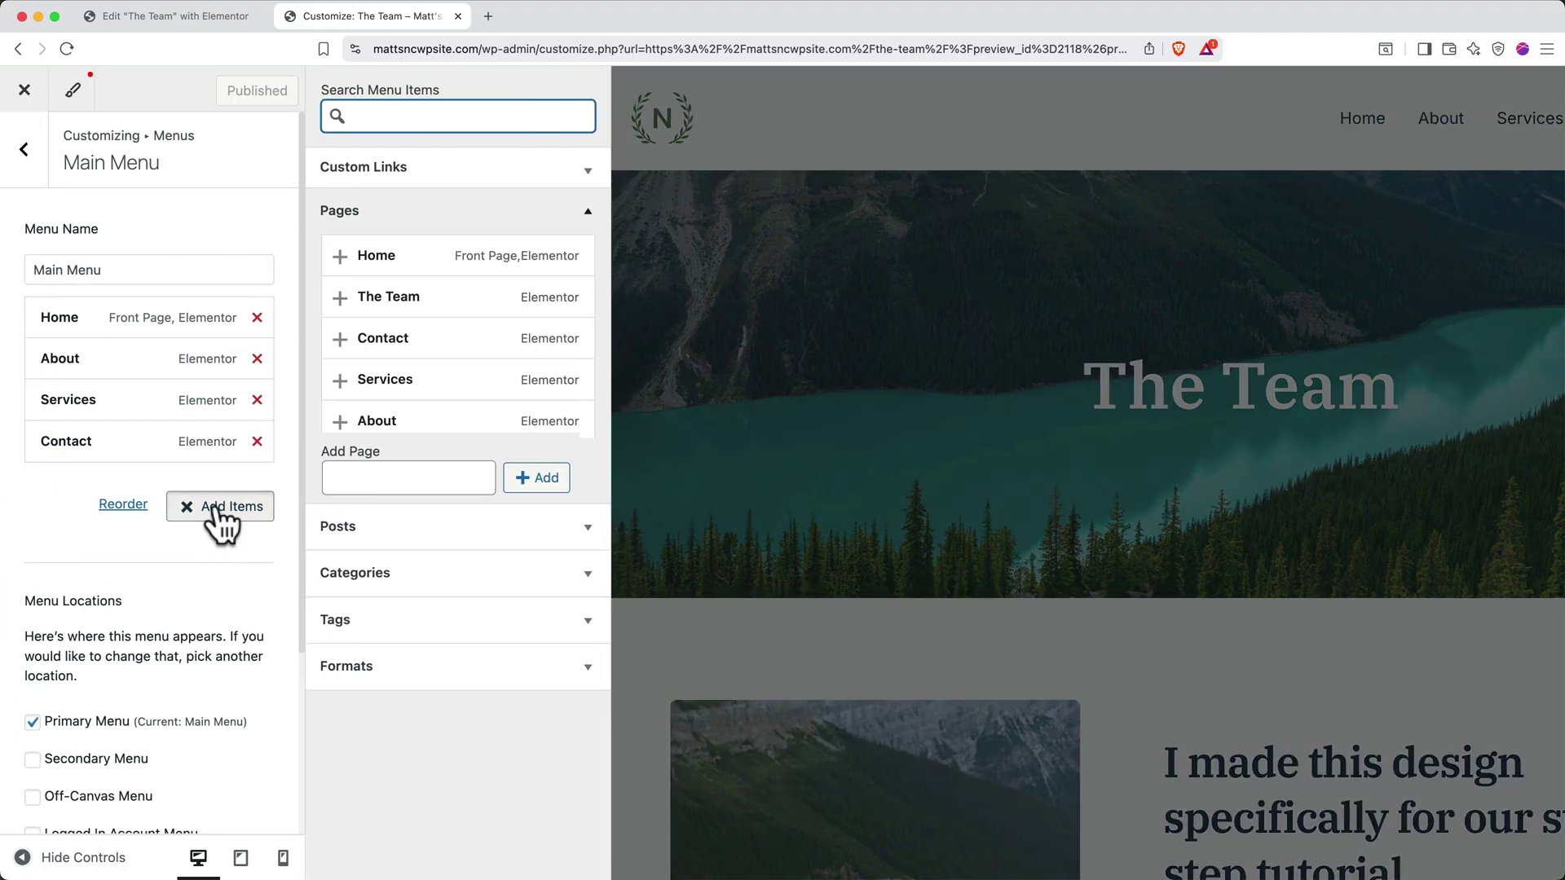
left_click(340, 298)
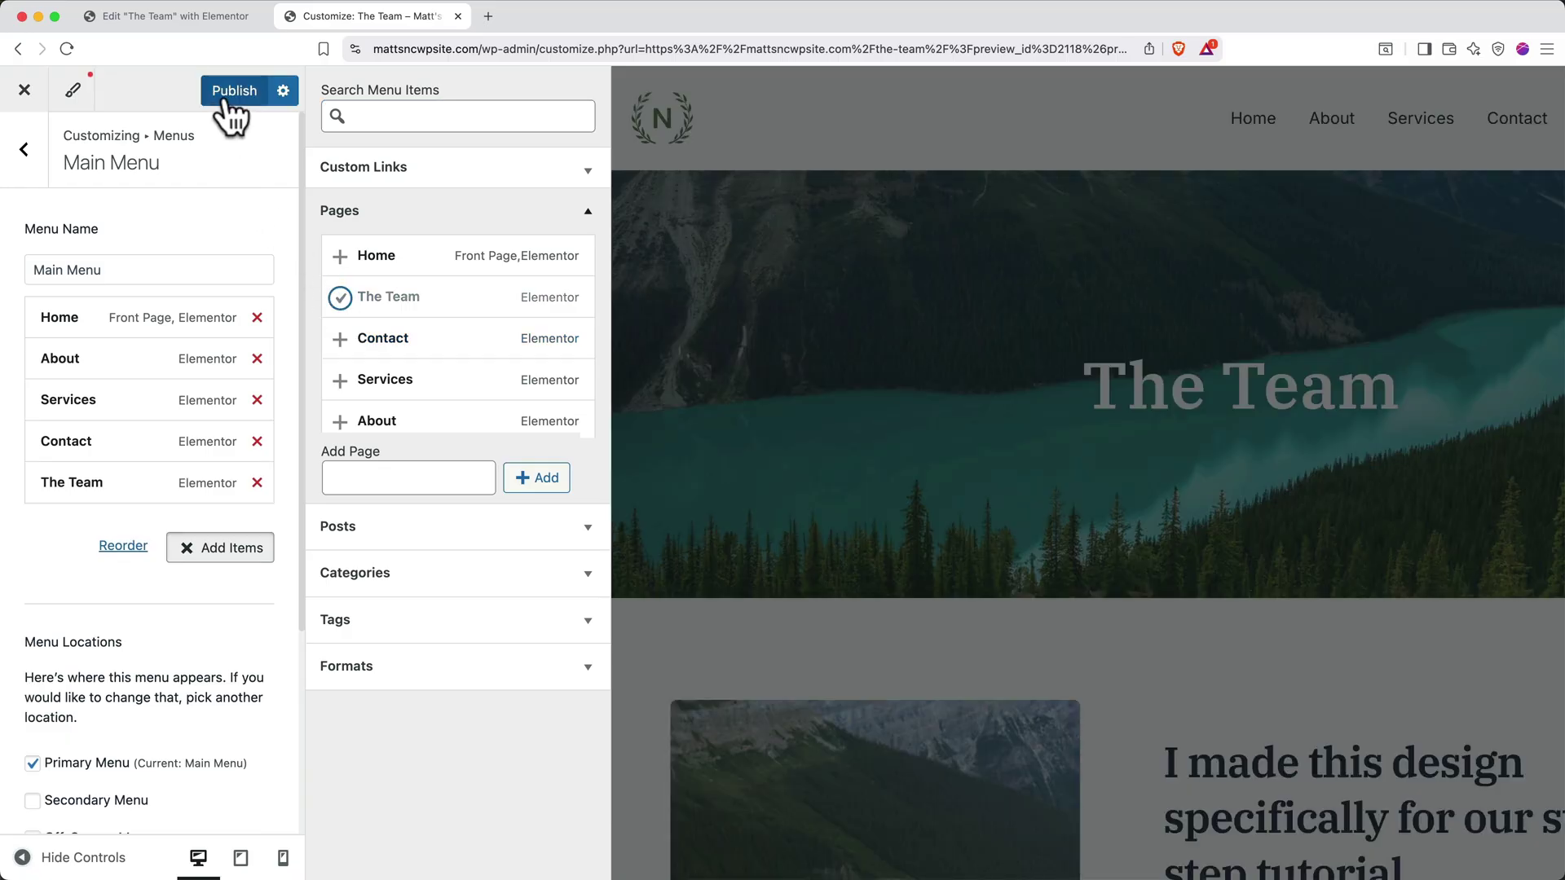
left_click(225, 93)
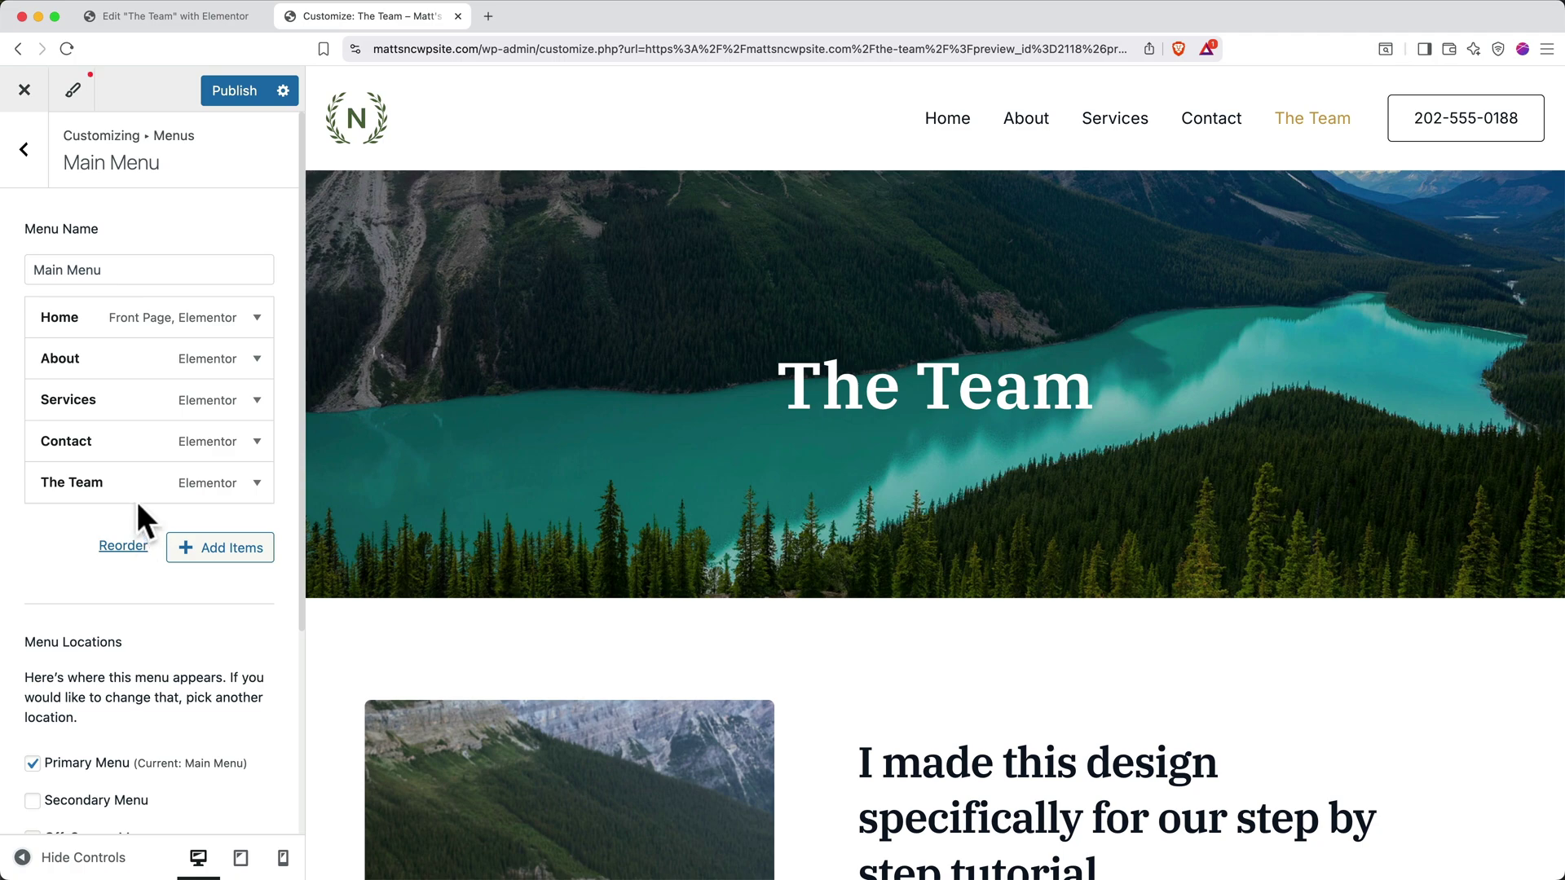
Move The Team right after Home in the Main Menu and publish again.
left_click_drag(136, 491, 98, 359)
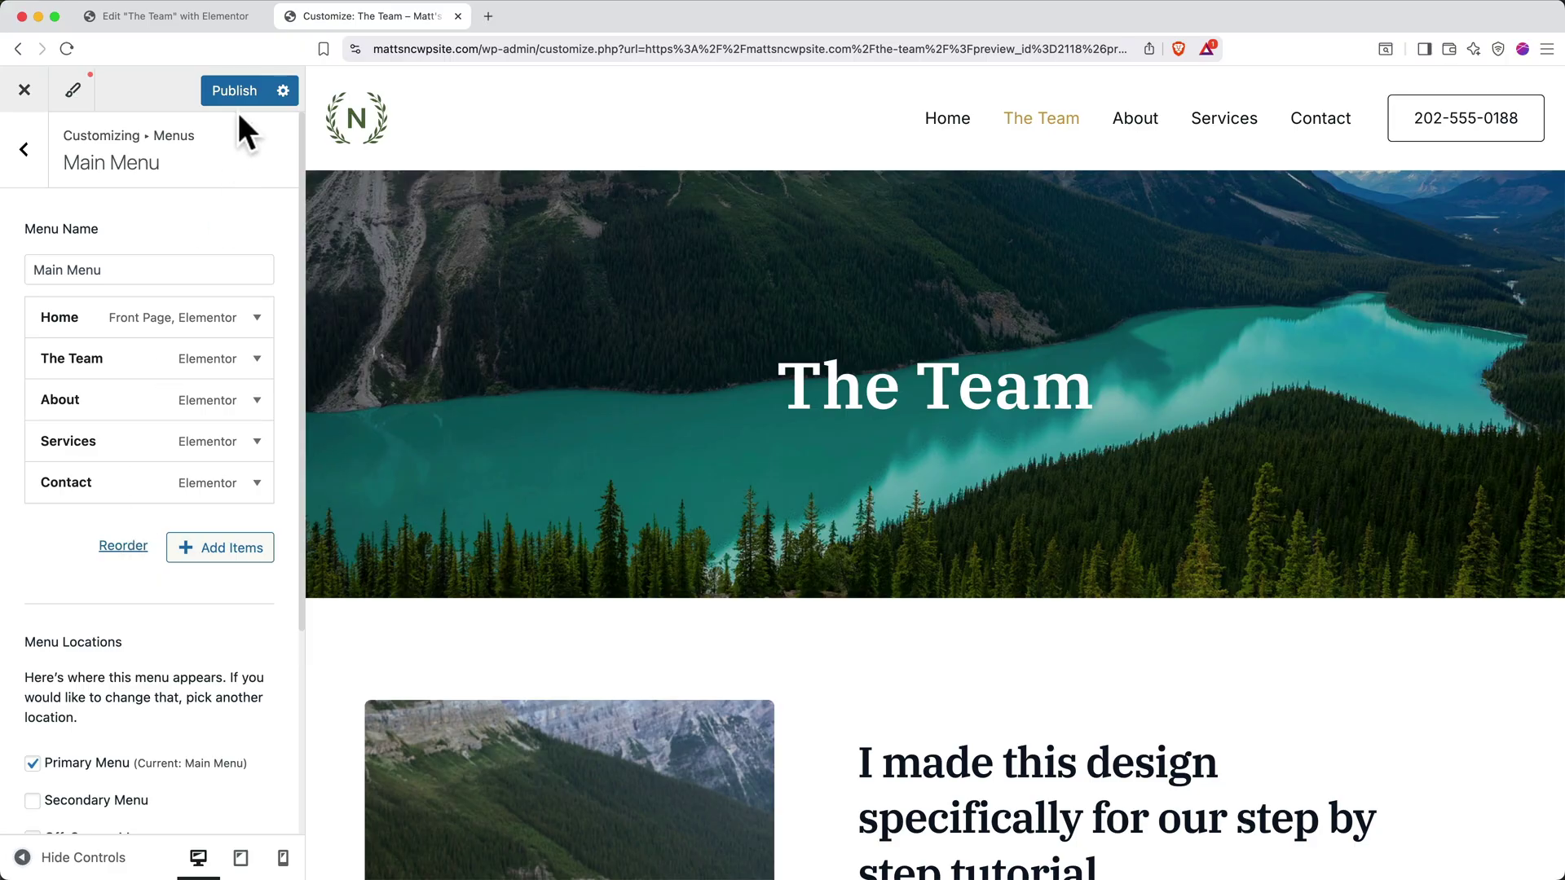
left_click(237, 94)
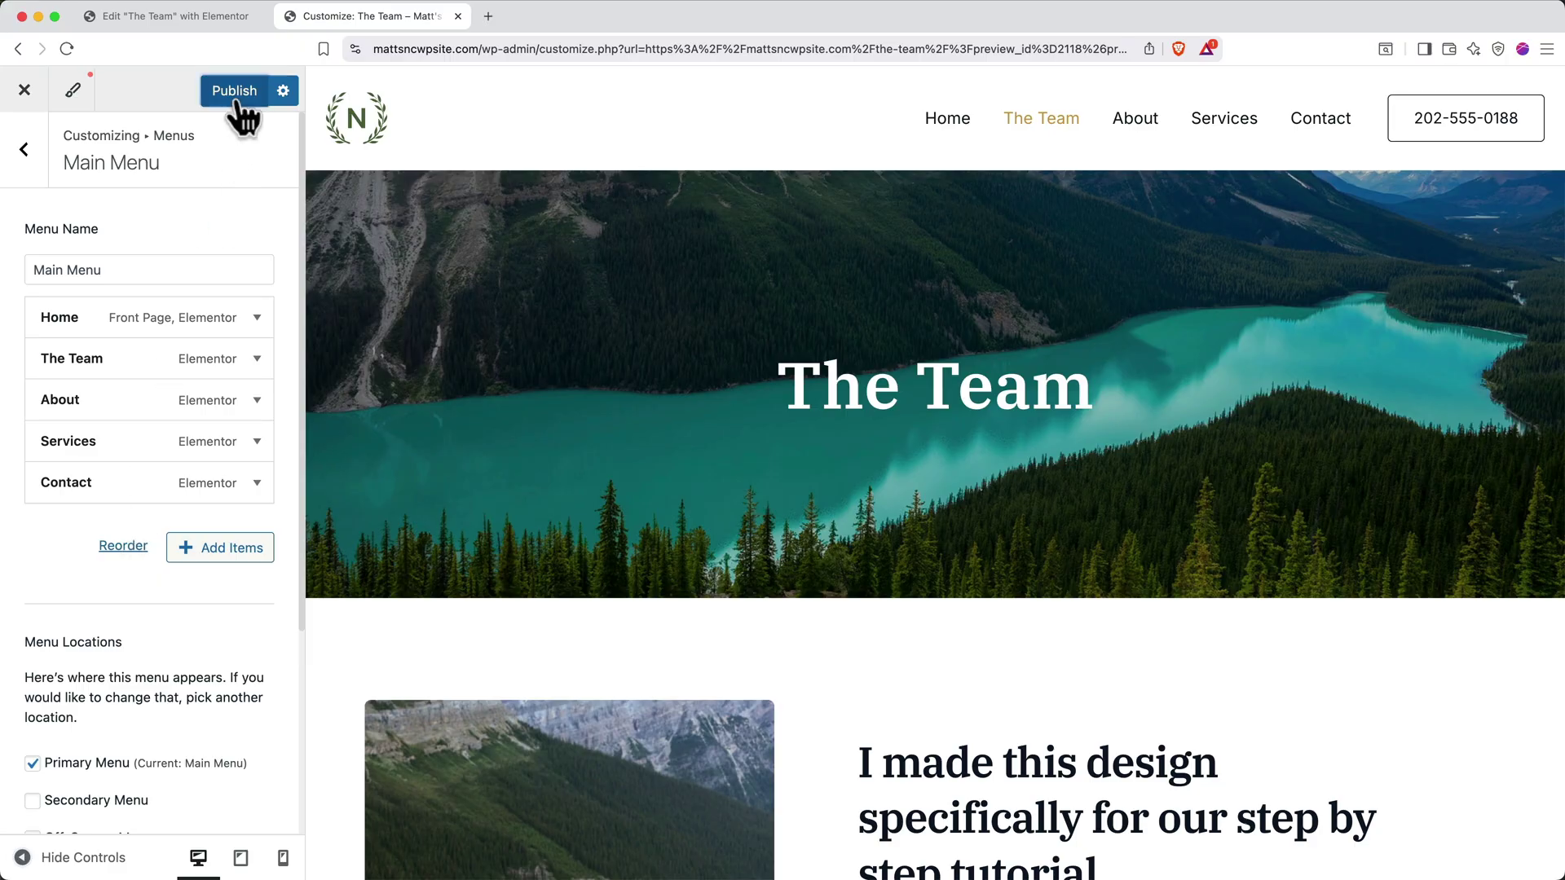
left_click(26, 153)
Replace the header logo with the uncropped MATT image and widen it to 82 px.
left_click(26, 151)
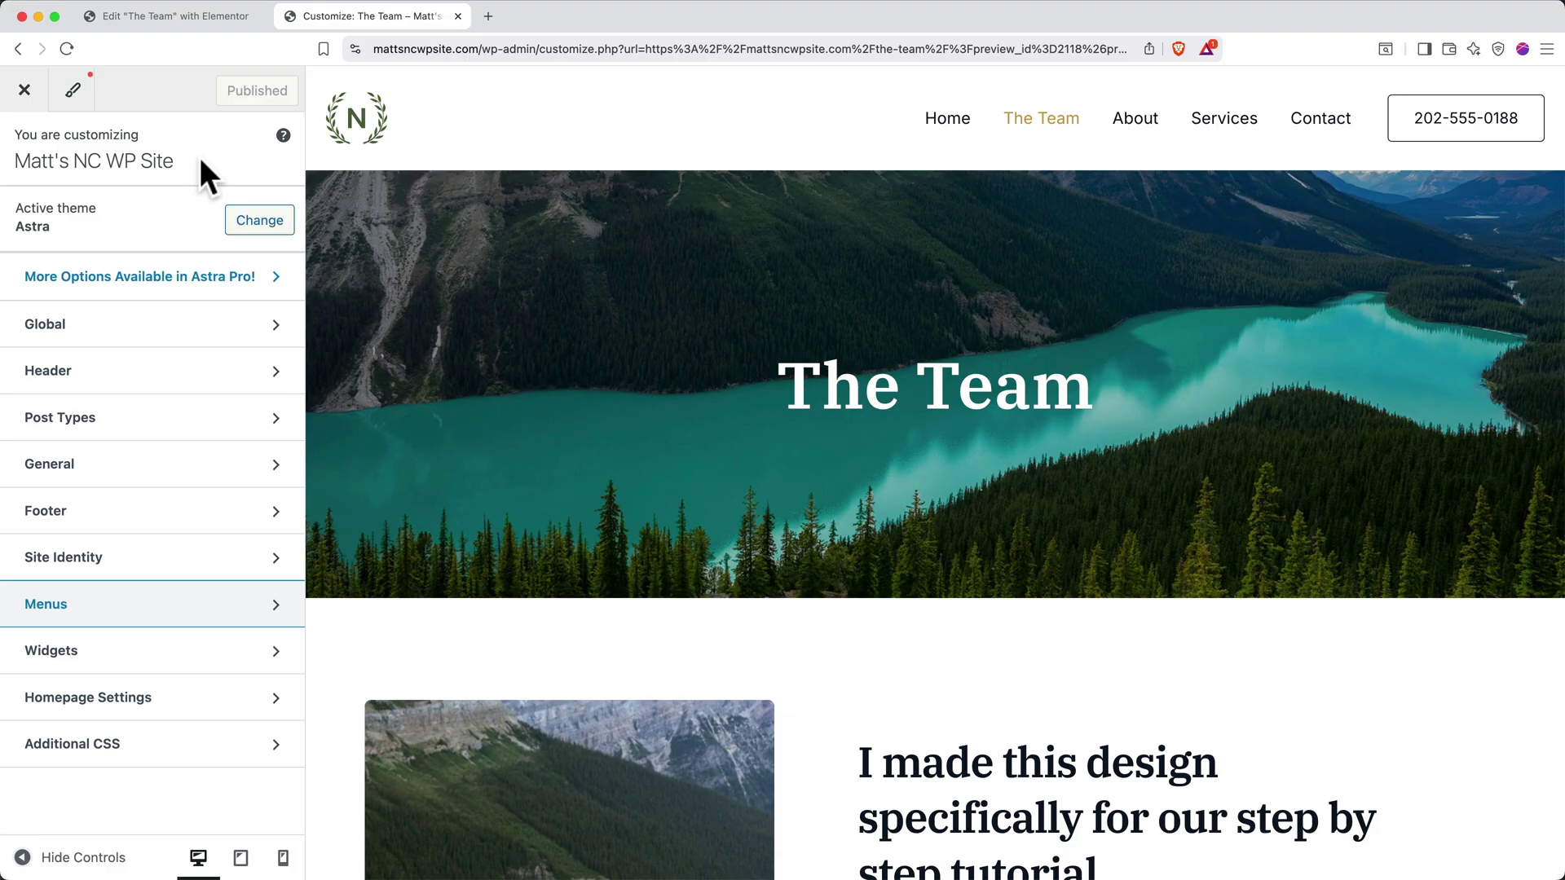
left_click(85, 383)
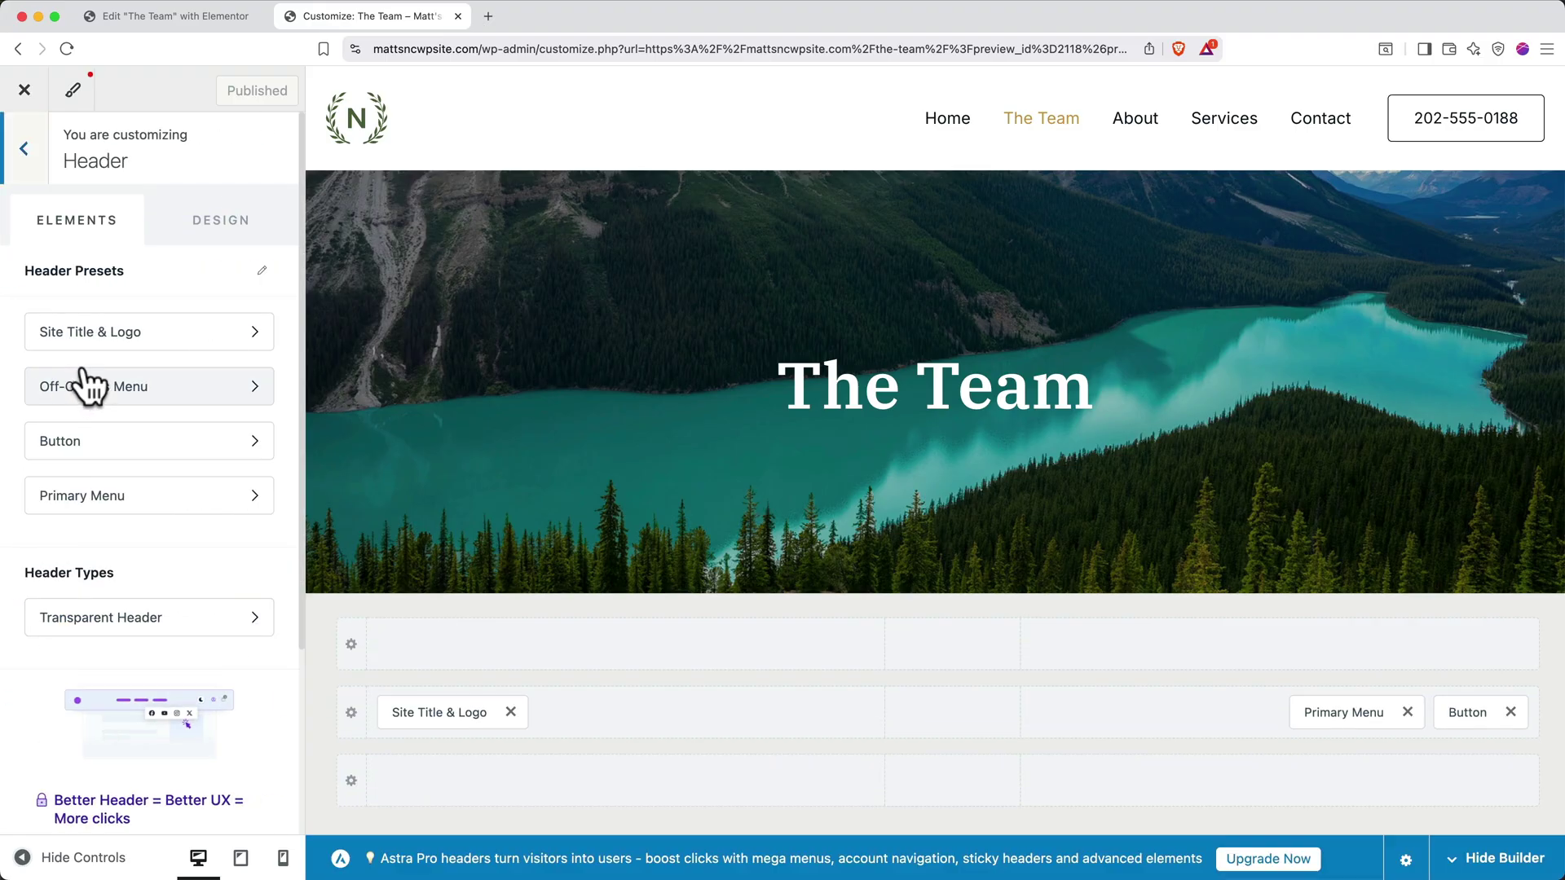
left_click(194, 335)
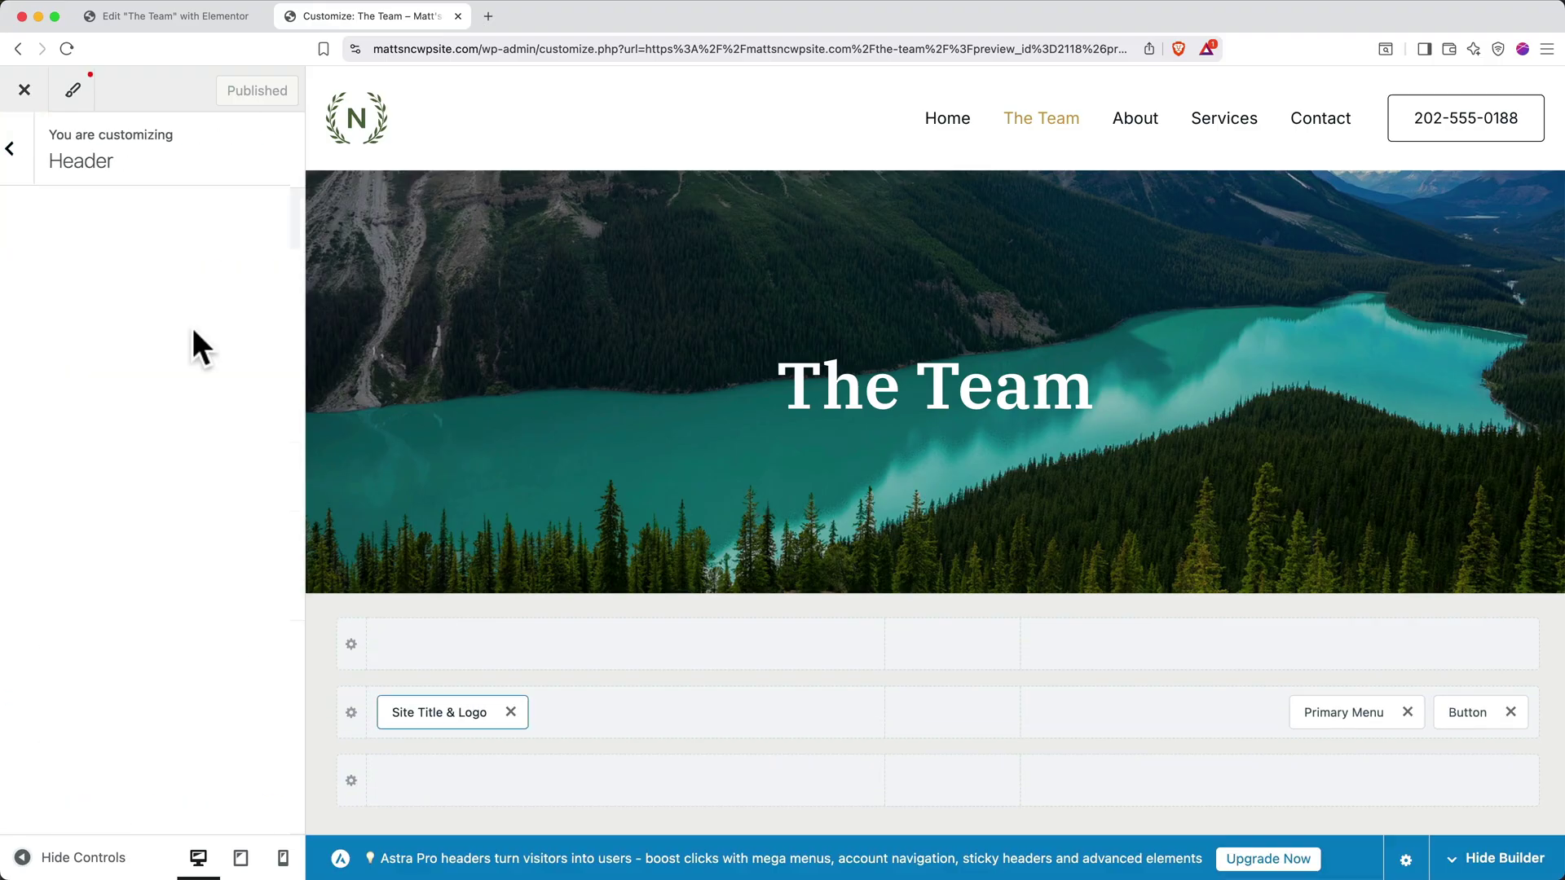
left_click(216, 411)
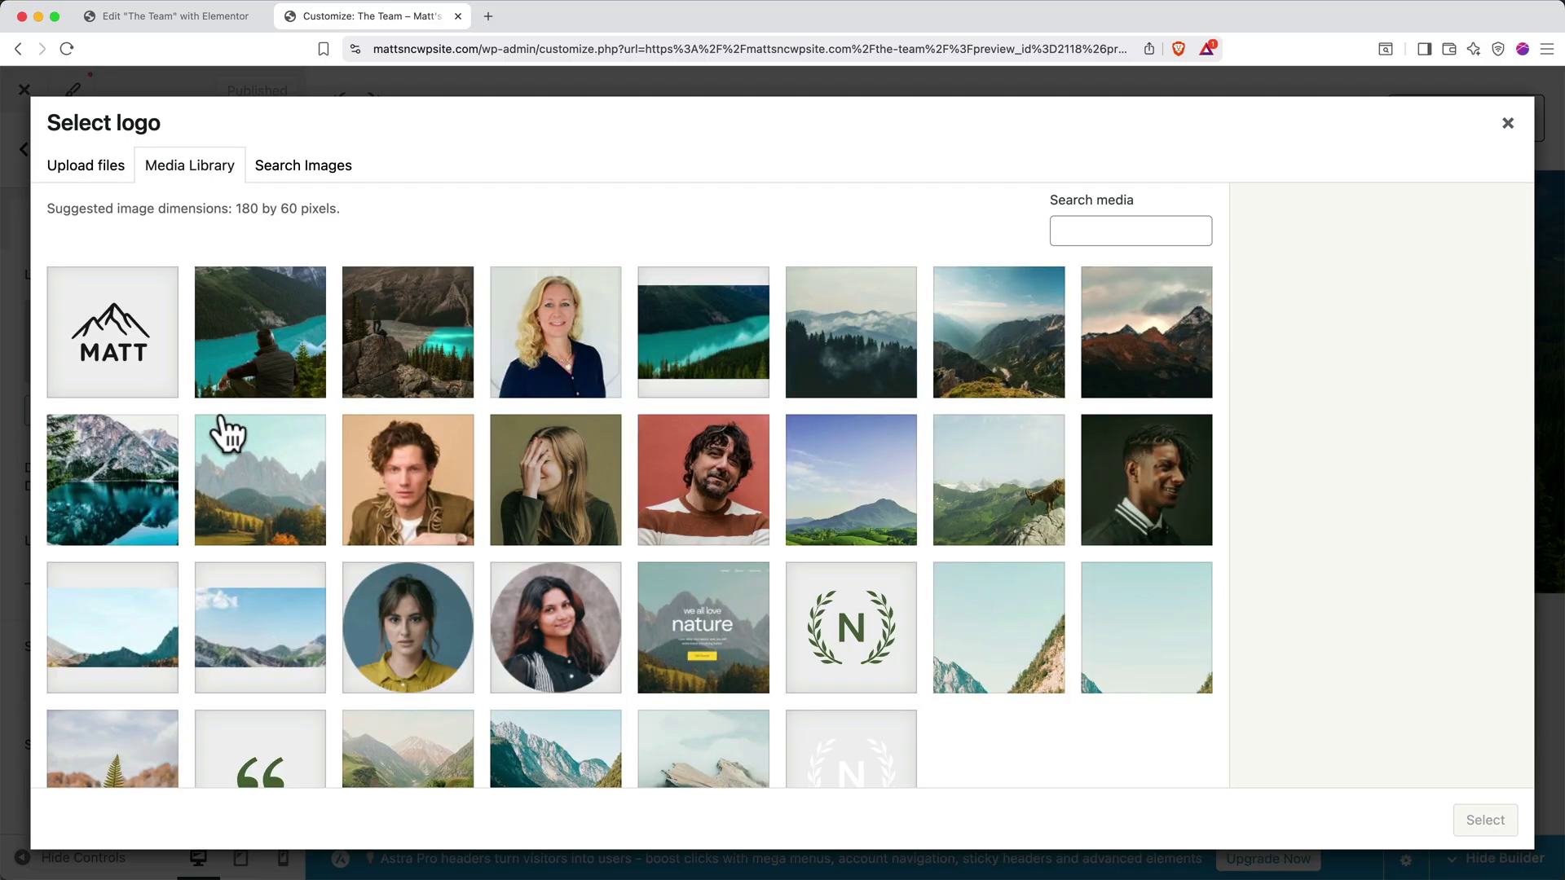
left_click(131, 362)
left_click(1479, 824)
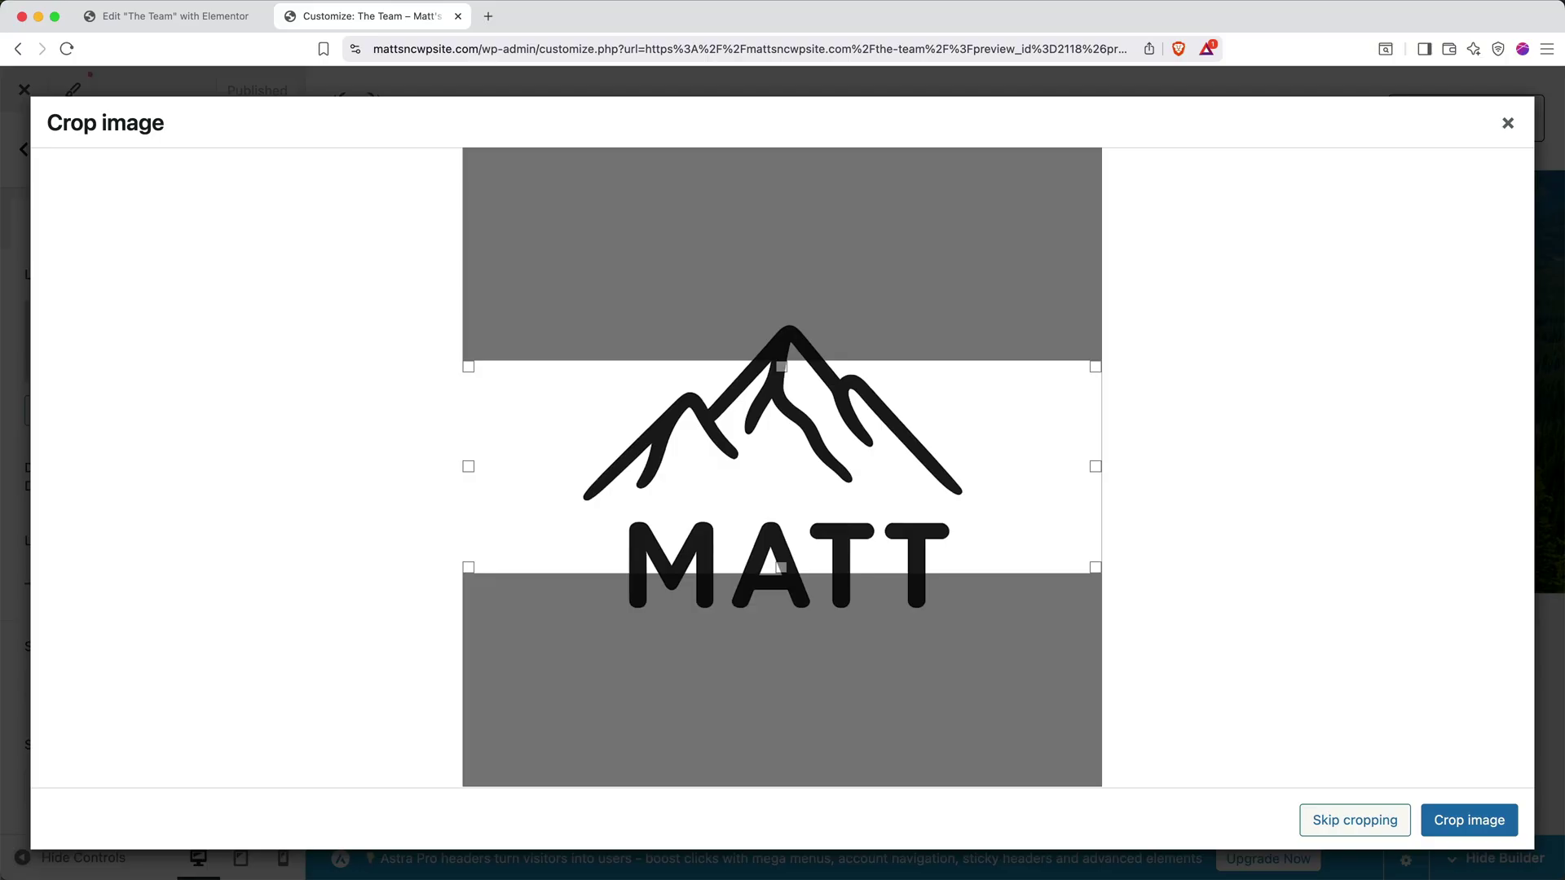
left_click(1366, 823)
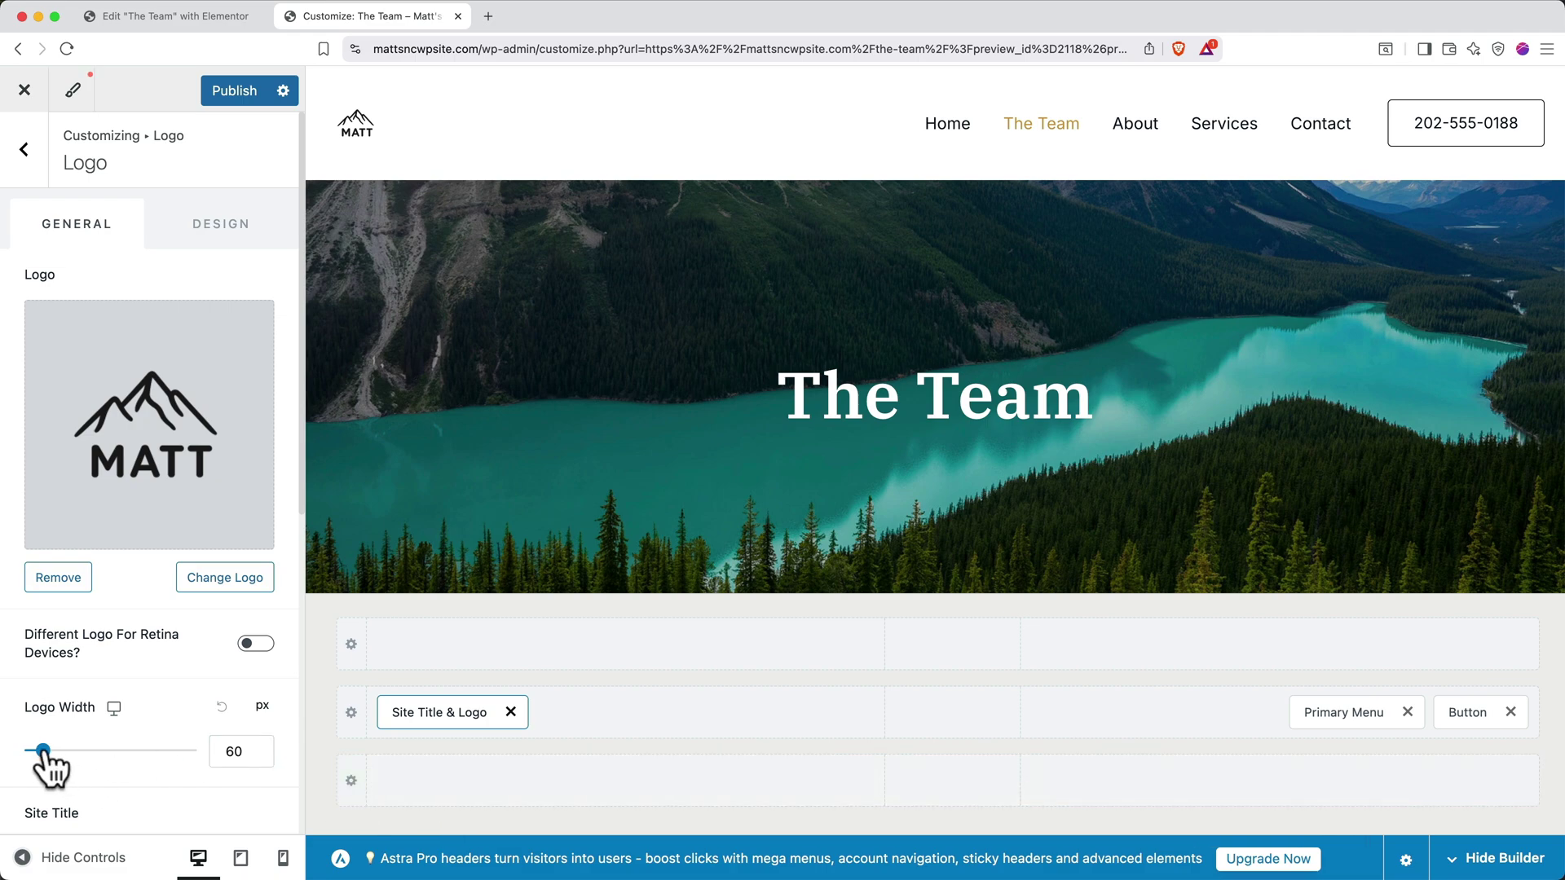
left_click_drag(44, 751, 49, 750)
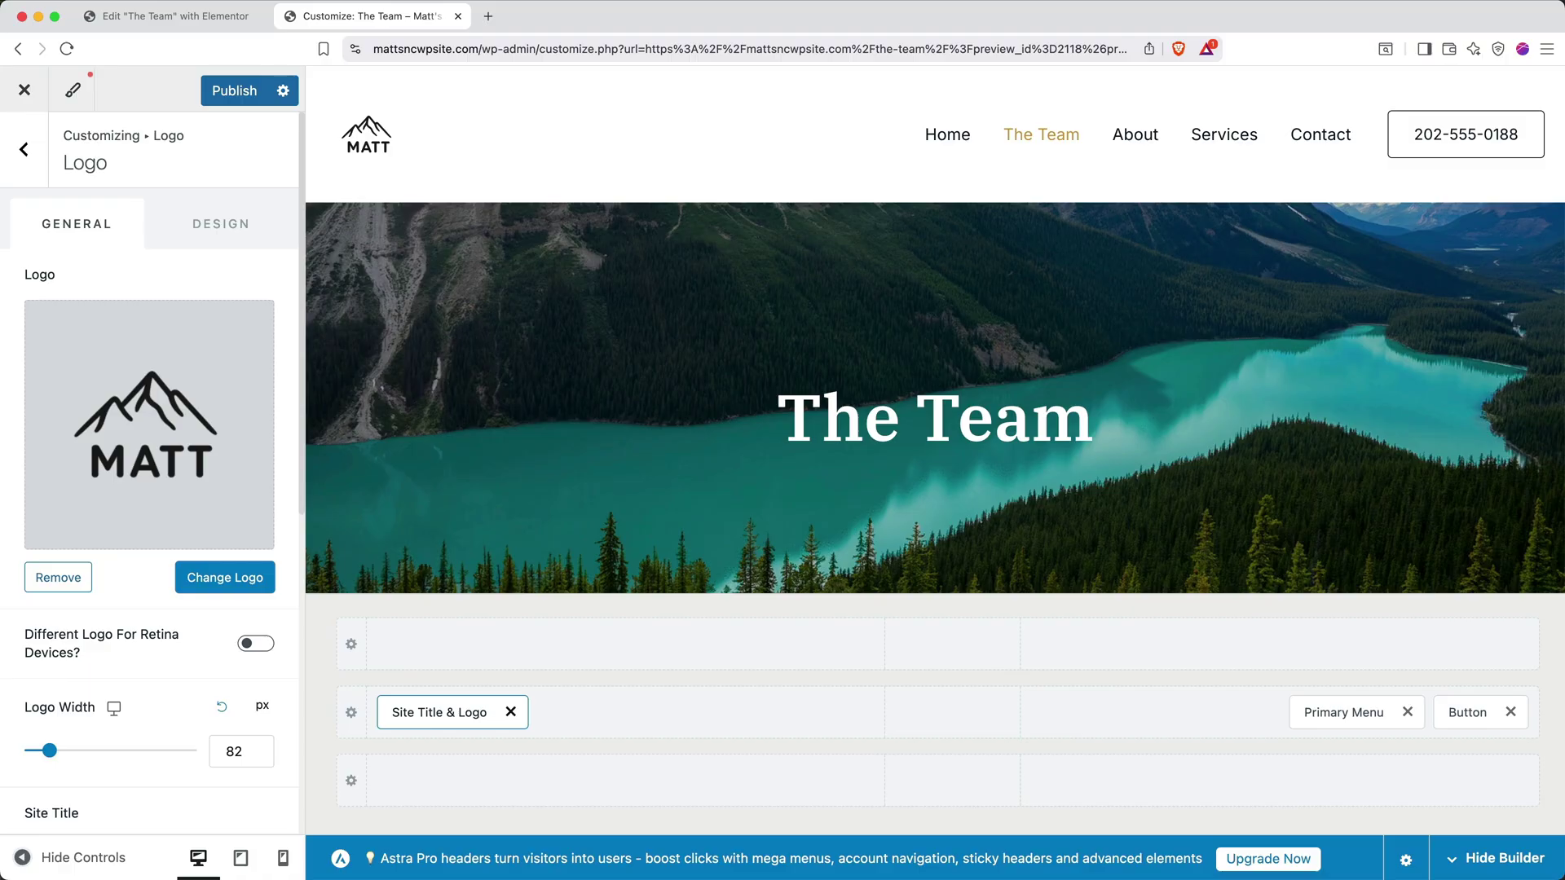
Move the footer's HTML 1 emblem before Footer Menu in the left column, publish, and close.
left_click(25, 153)
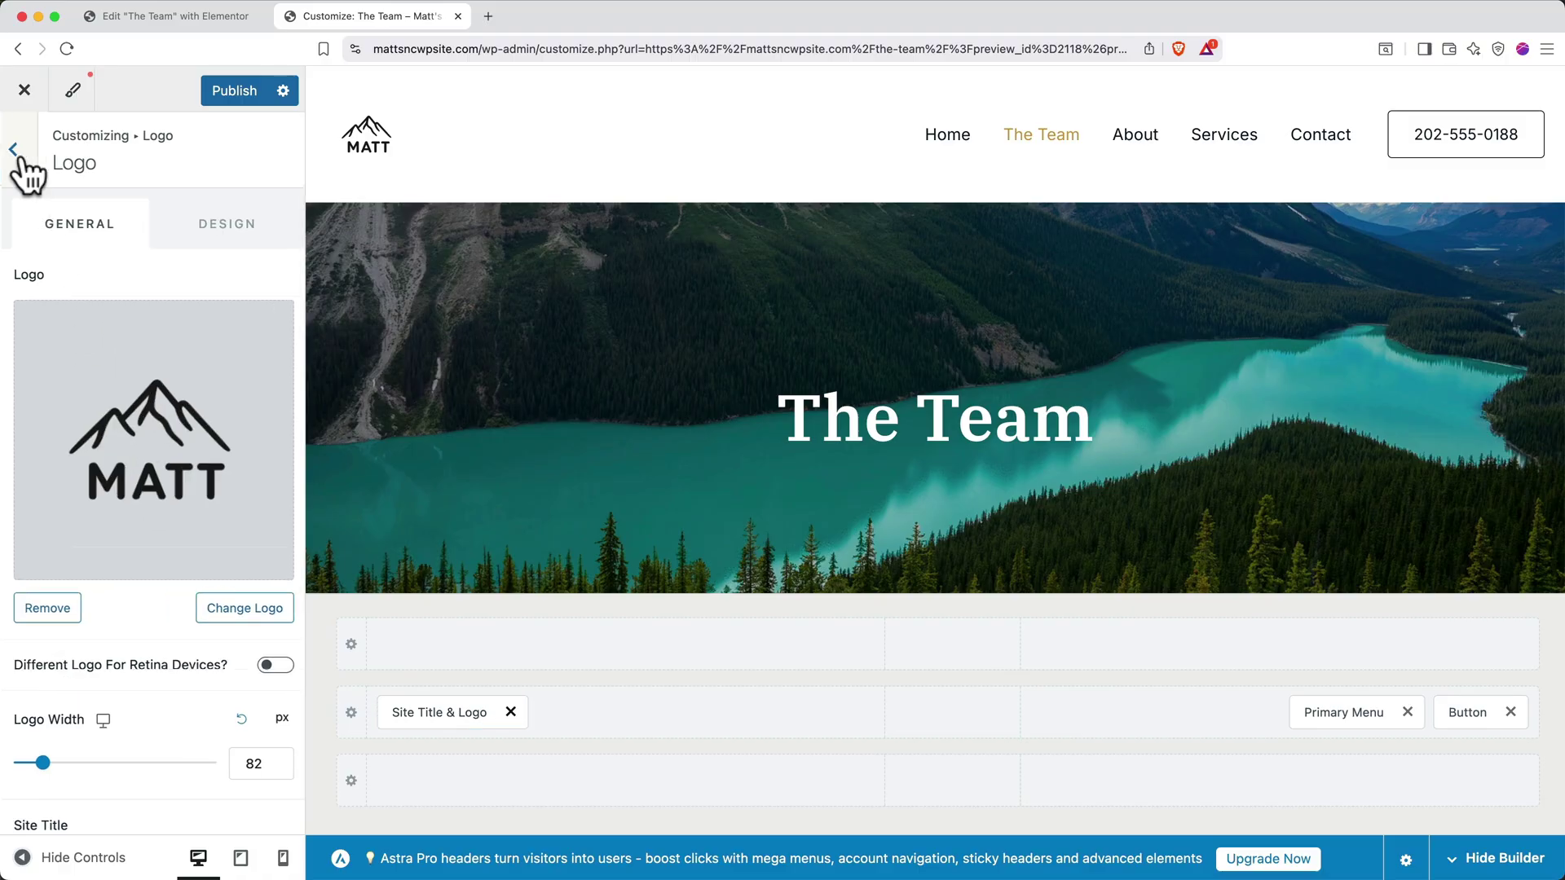
left_click(24, 154)
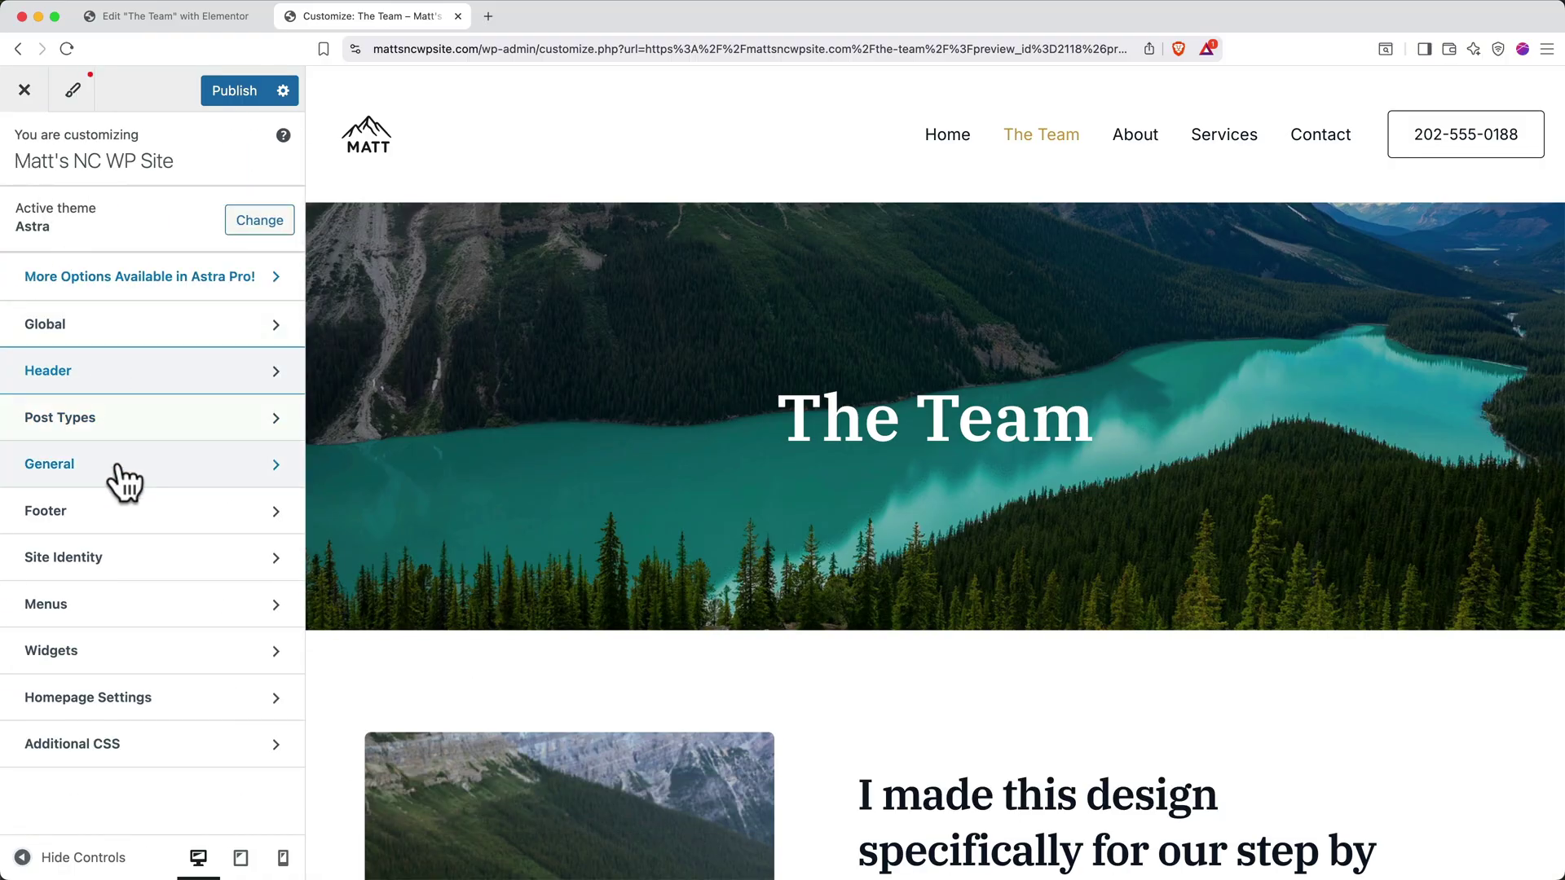
left_click(133, 516)
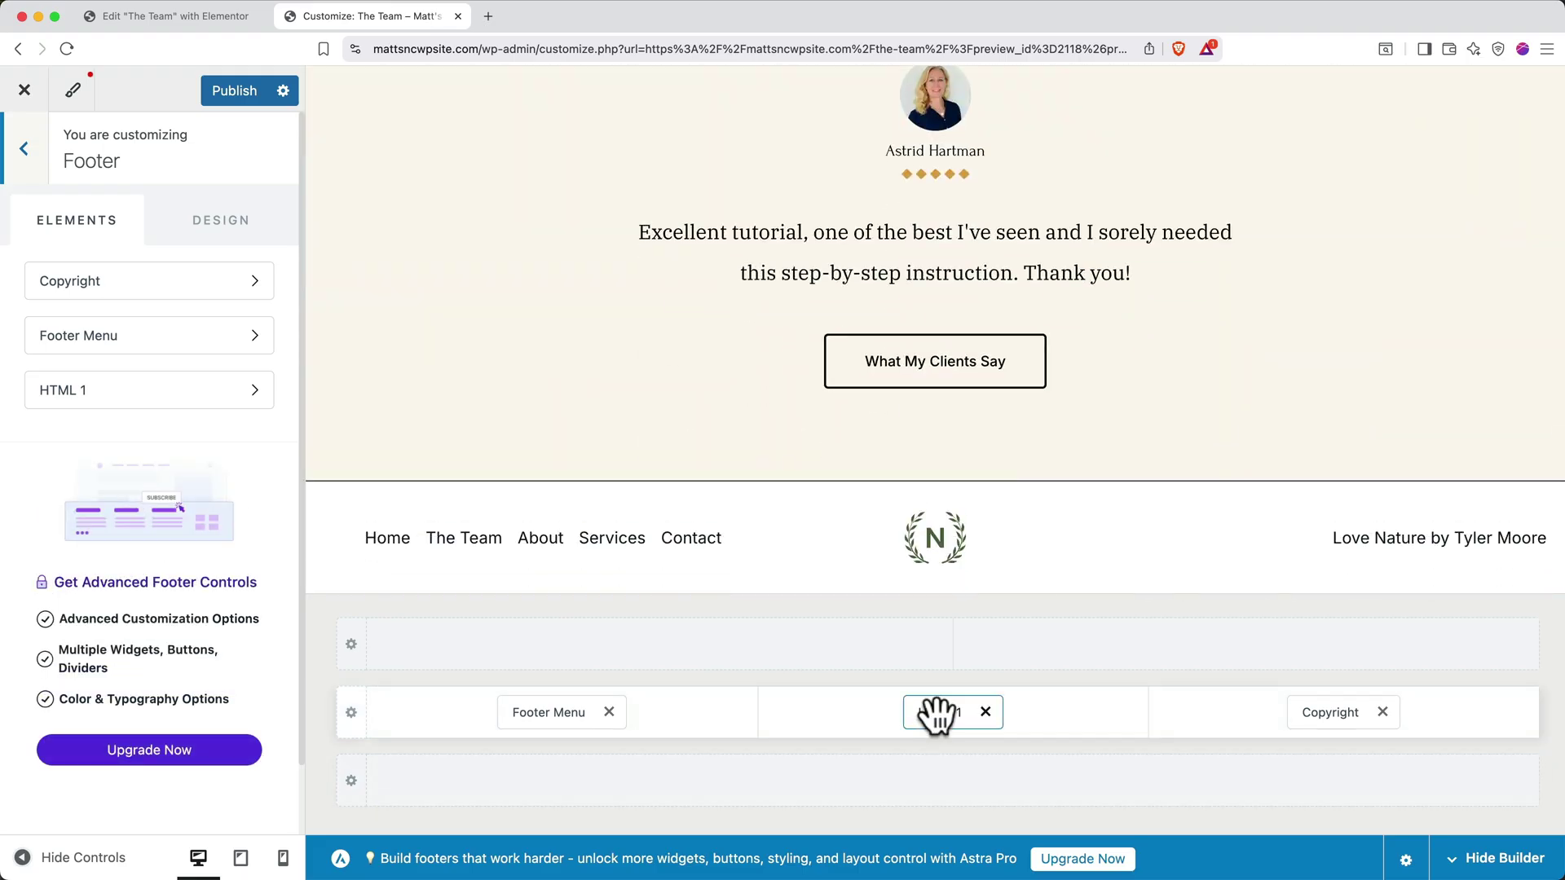
left_click_drag(937, 717, 476, 734)
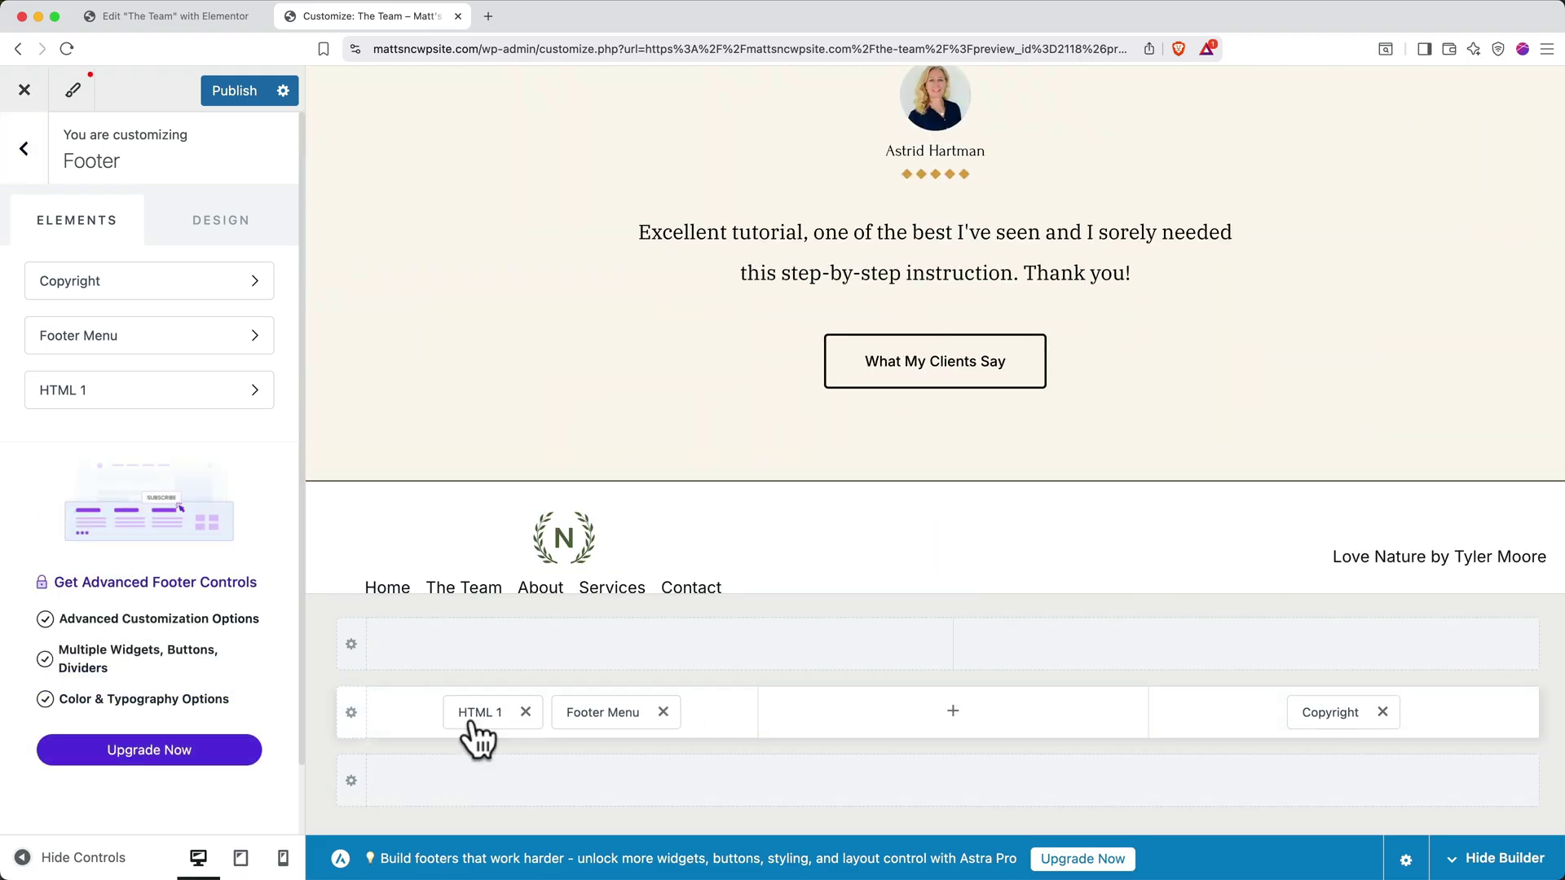
left_click(236, 91)
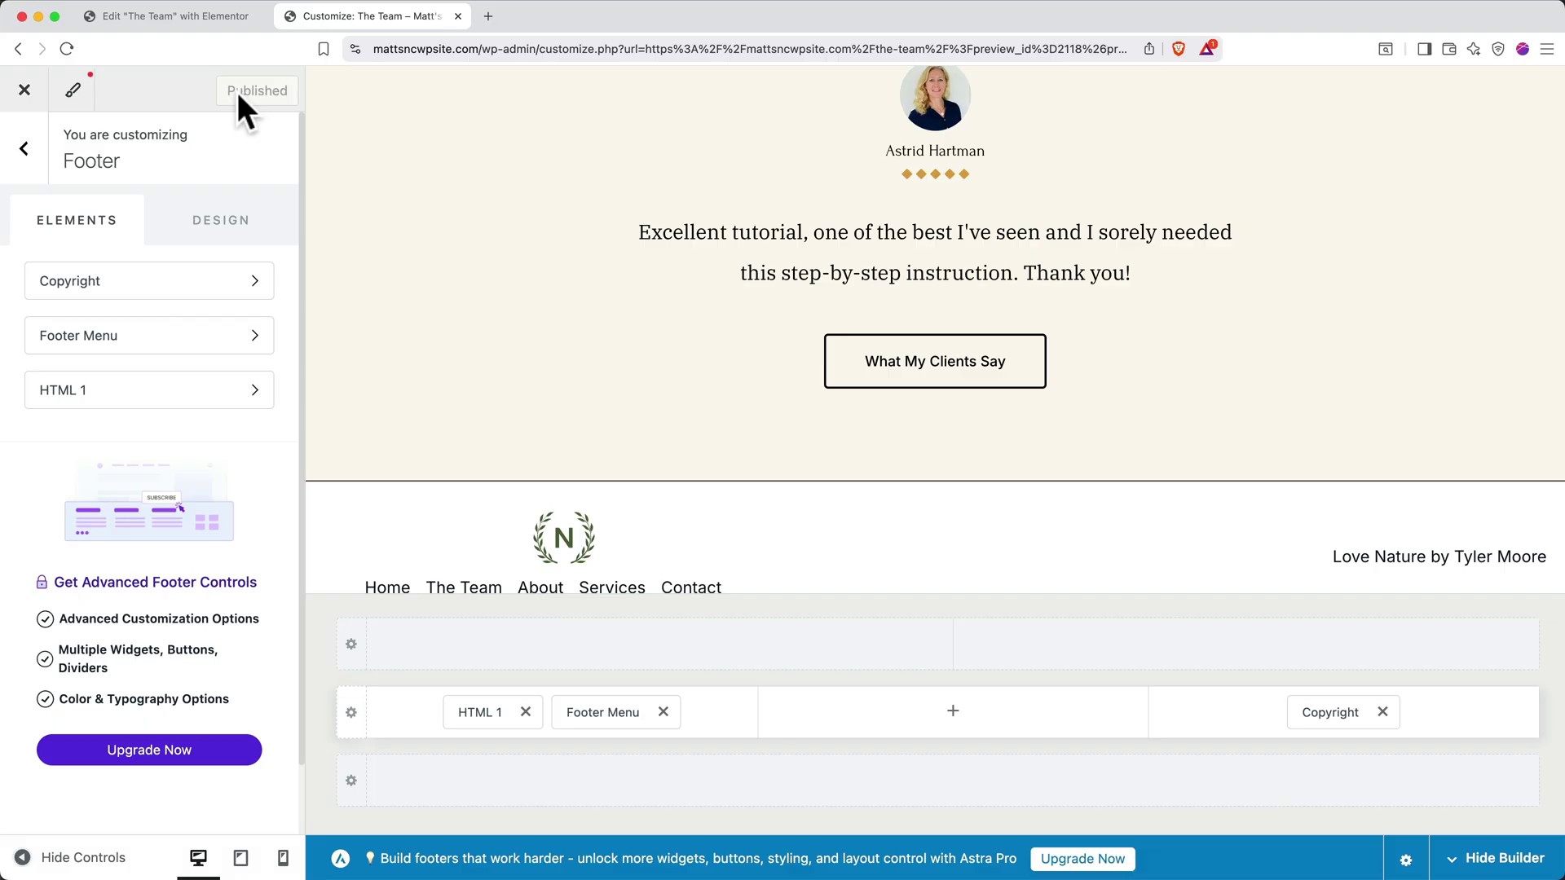
left_click(24, 92)
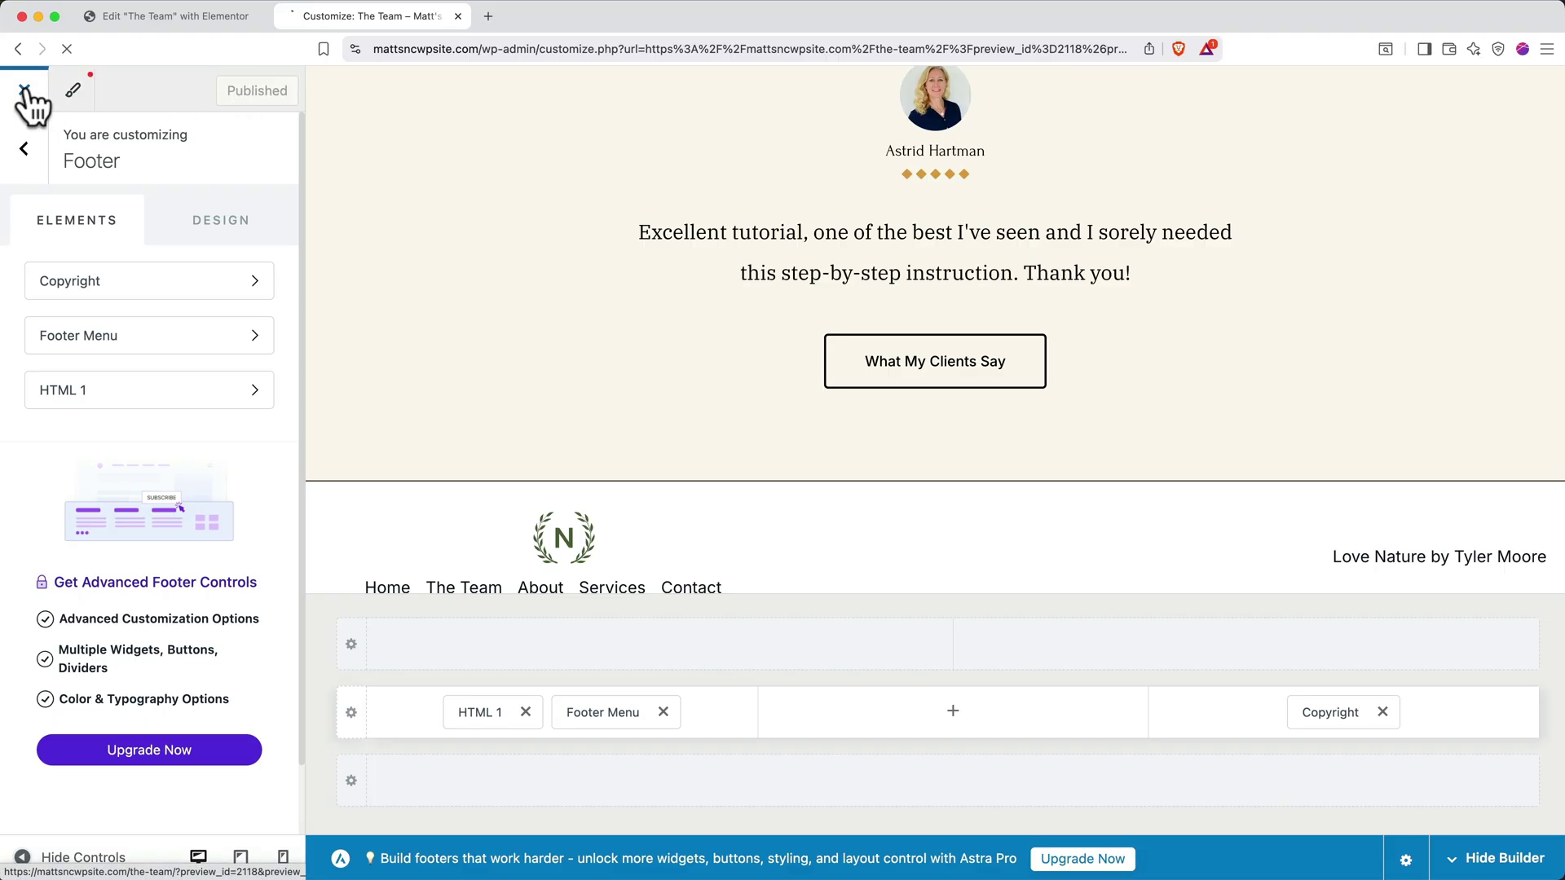